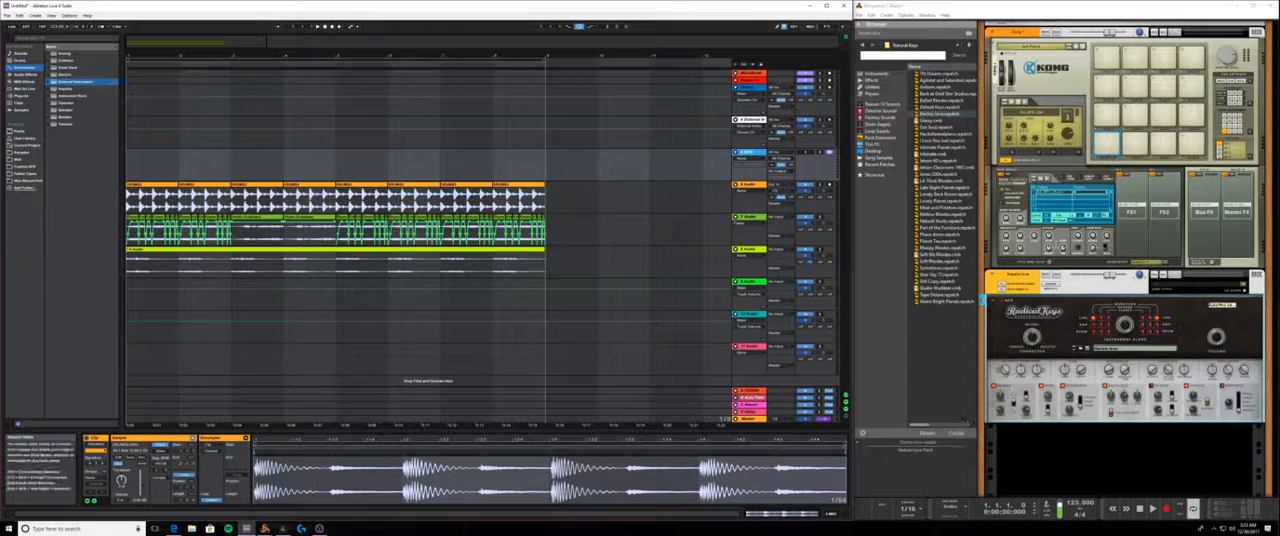
- Quit Reason without saving the document and maximize the Ableton Live window
{"action": "left_click", "coordinate": [982, 297]}
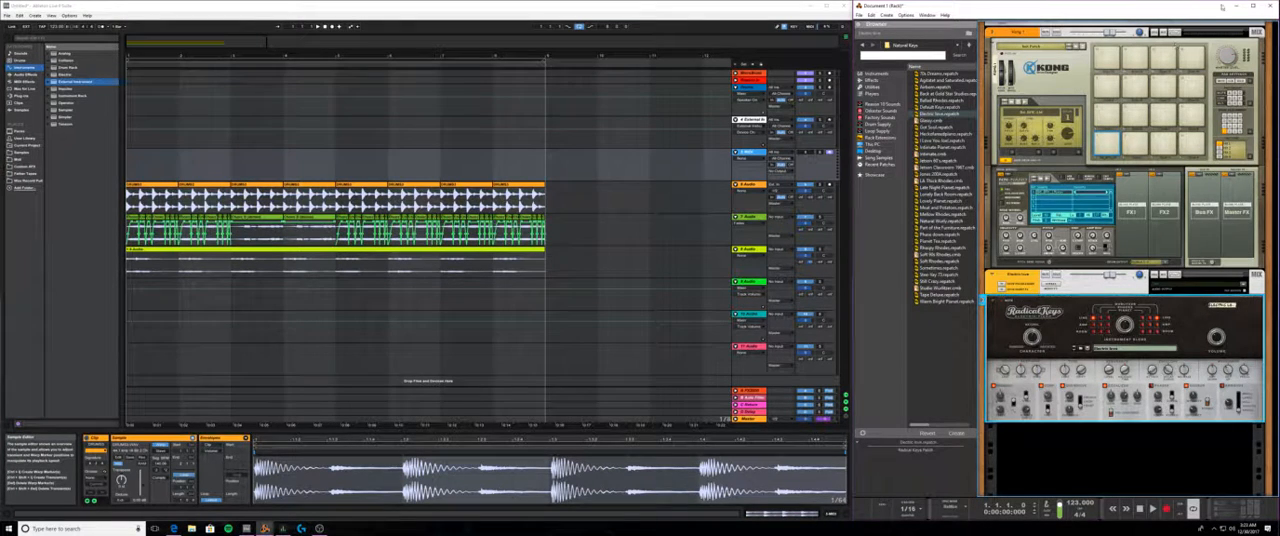
{"action": "left_click", "coordinate": [1270, 6]}
{"action": "left_click", "coordinate": [1270, 5]}
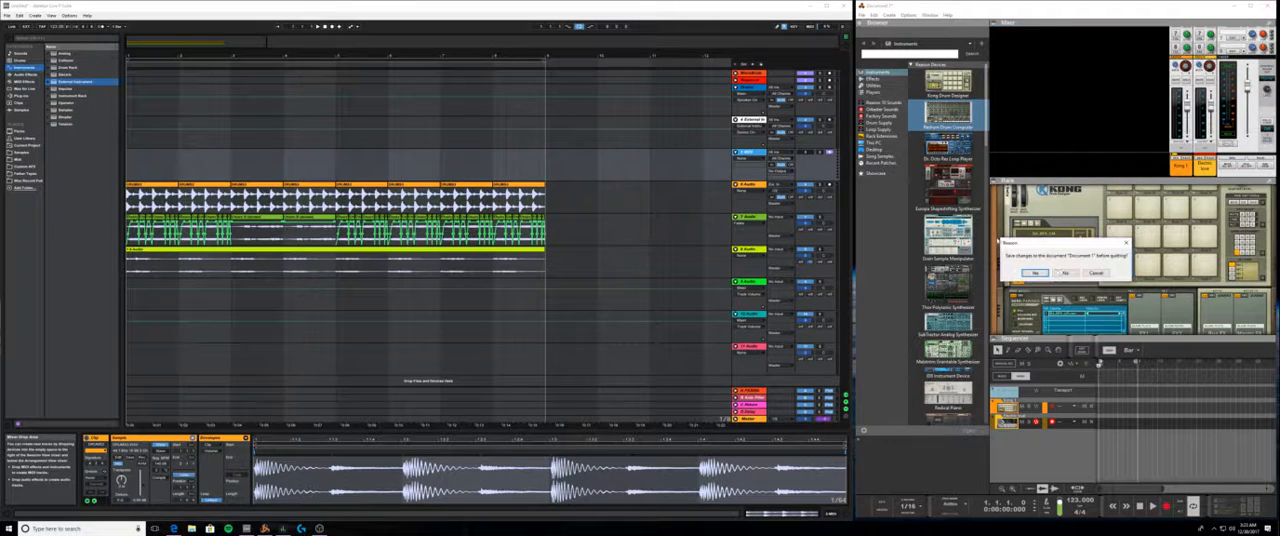
{"action": "left_click", "coordinate": [1050, 273]}
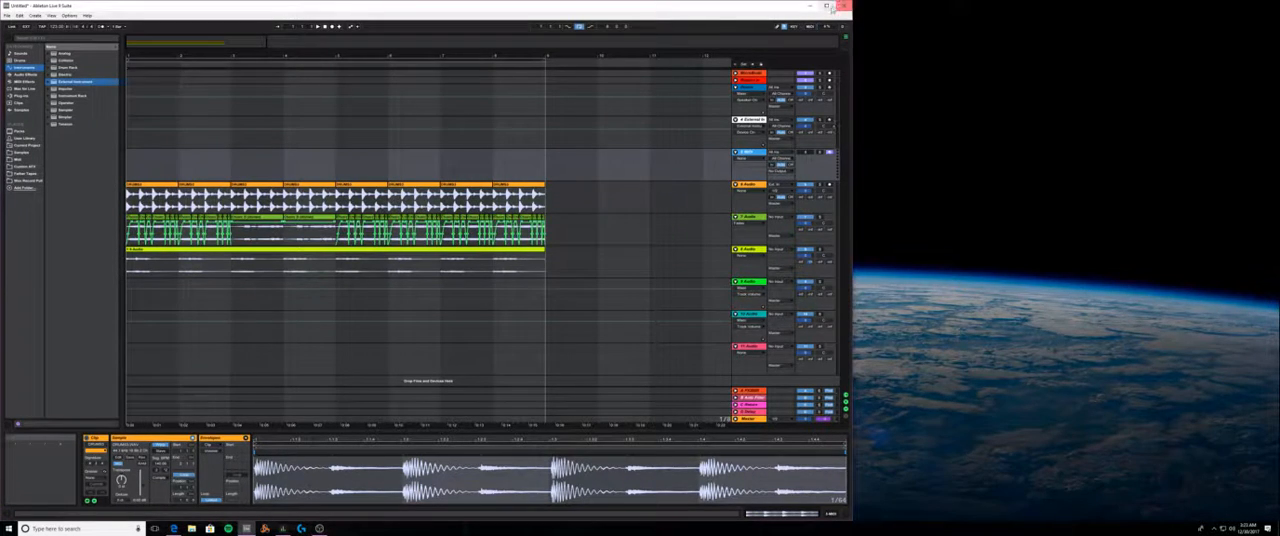
{"action": "left_click", "coordinate": [826, 5]}
- Load the Serum_x64 plug-in instrument onto the External Instrument track
{"action": "left_click", "coordinate": [1165, 117]}
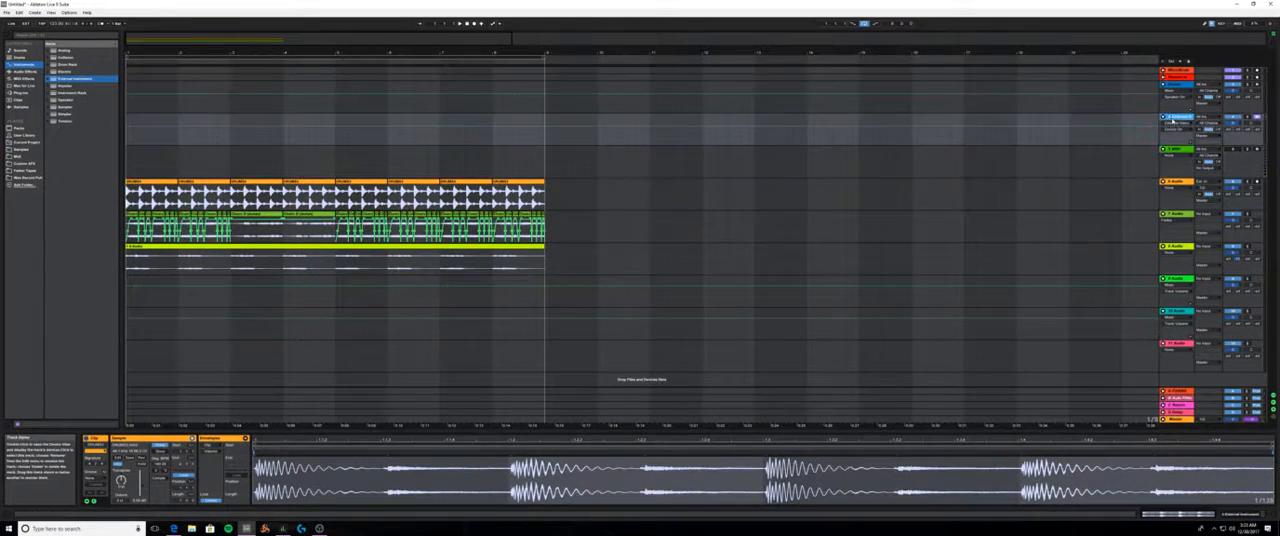
{"action": "left_click", "coordinate": [1240, 514]}
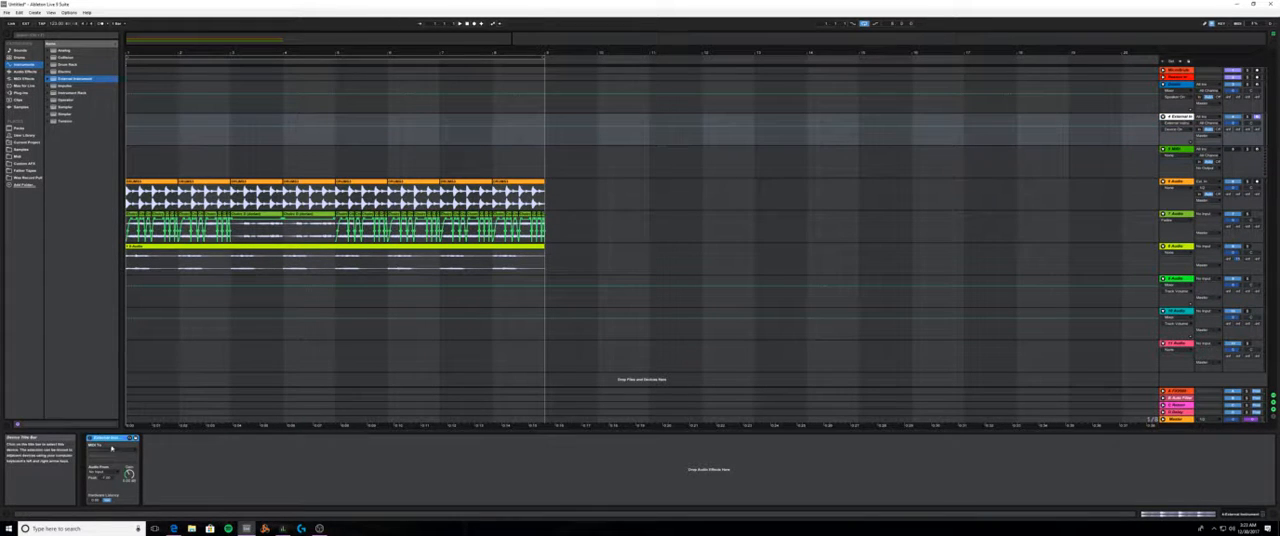
{"action": "left_click", "coordinate": [19, 92]}
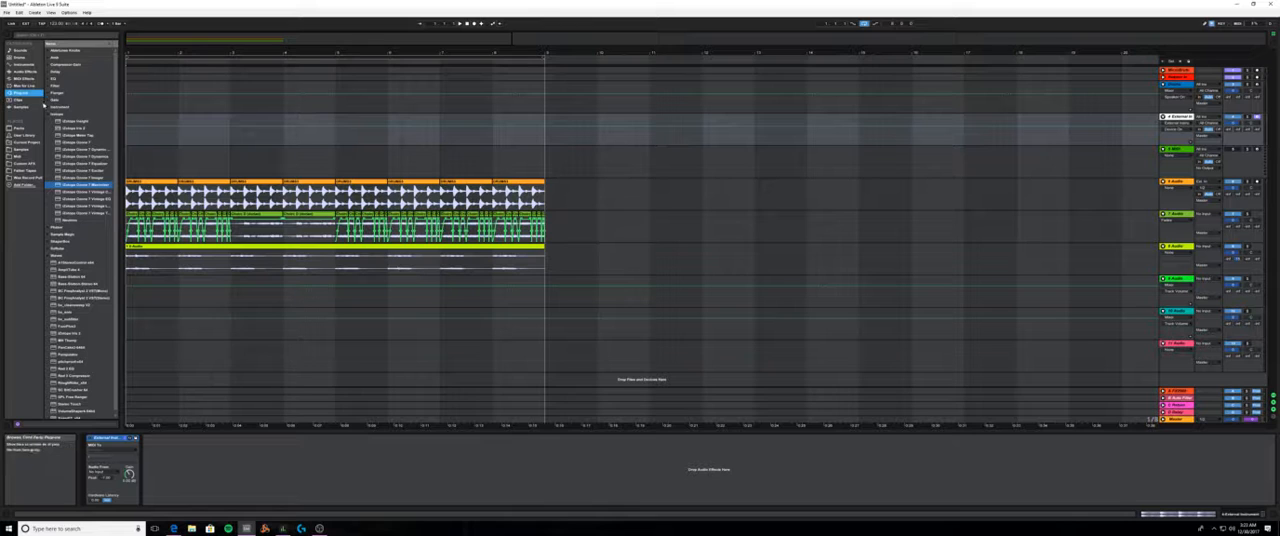
{"action": "left_click", "coordinate": [48, 121]}
{"action": "left_click", "coordinate": [47, 115]}
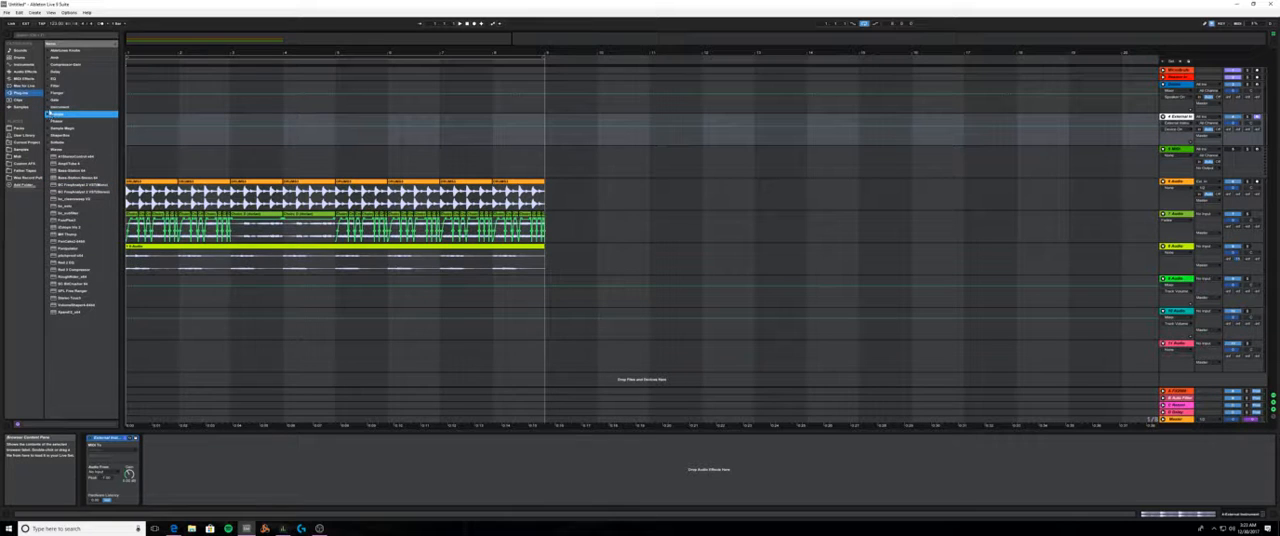
{"action": "left_click", "coordinate": [47, 107]}
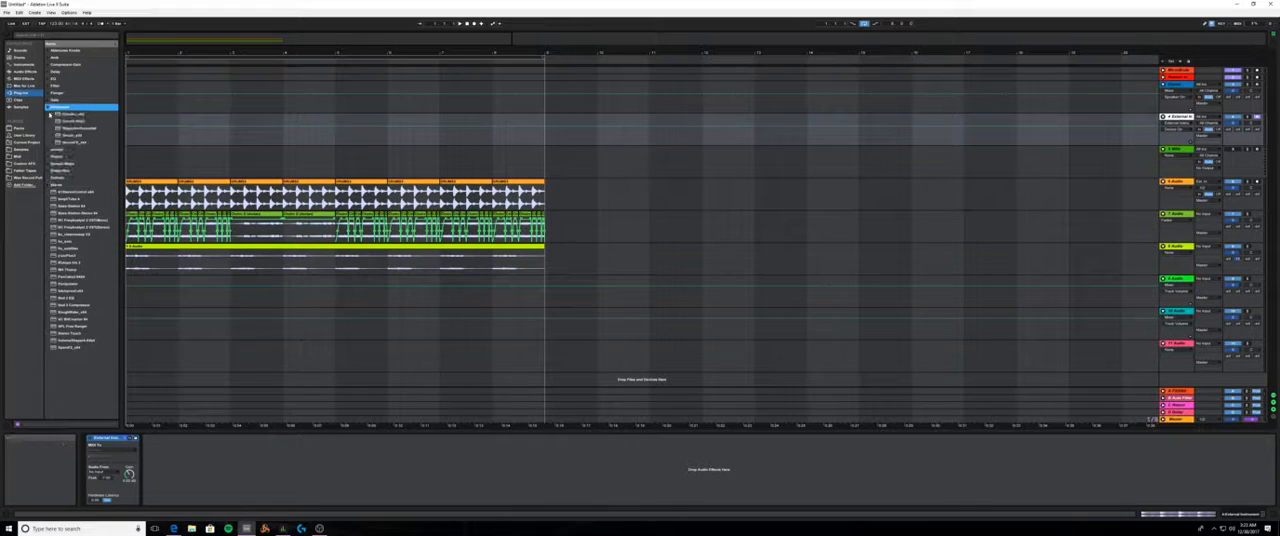
{"action": "left_click_drag", "start_coordinate": [73, 135], "coordinate": [1174, 119]}
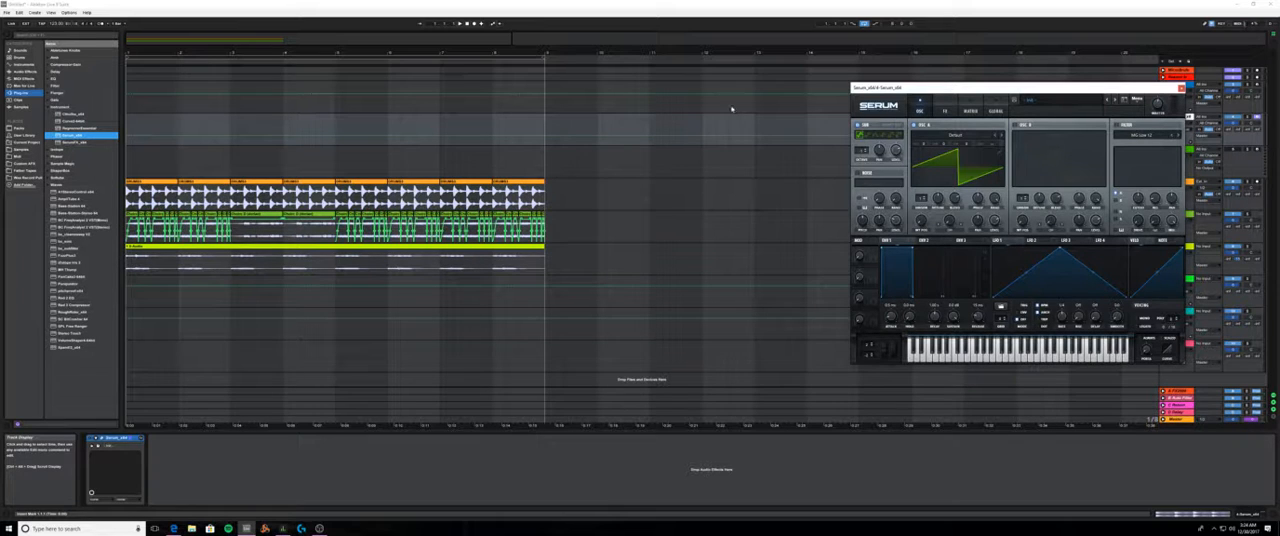
- Reopen the Serum window from its track, move it clear of the track headers, and briefly play the arrangement
{"action": "left_click", "coordinate": [256, 228]}
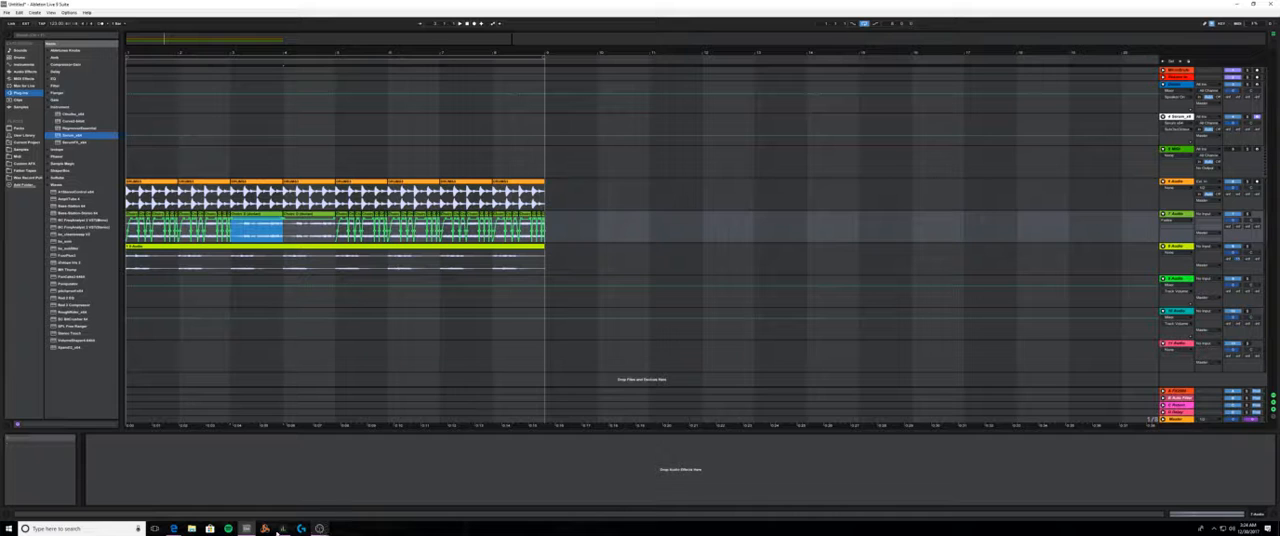
{"action": "mouse_move", "coordinate": [176, 532]}
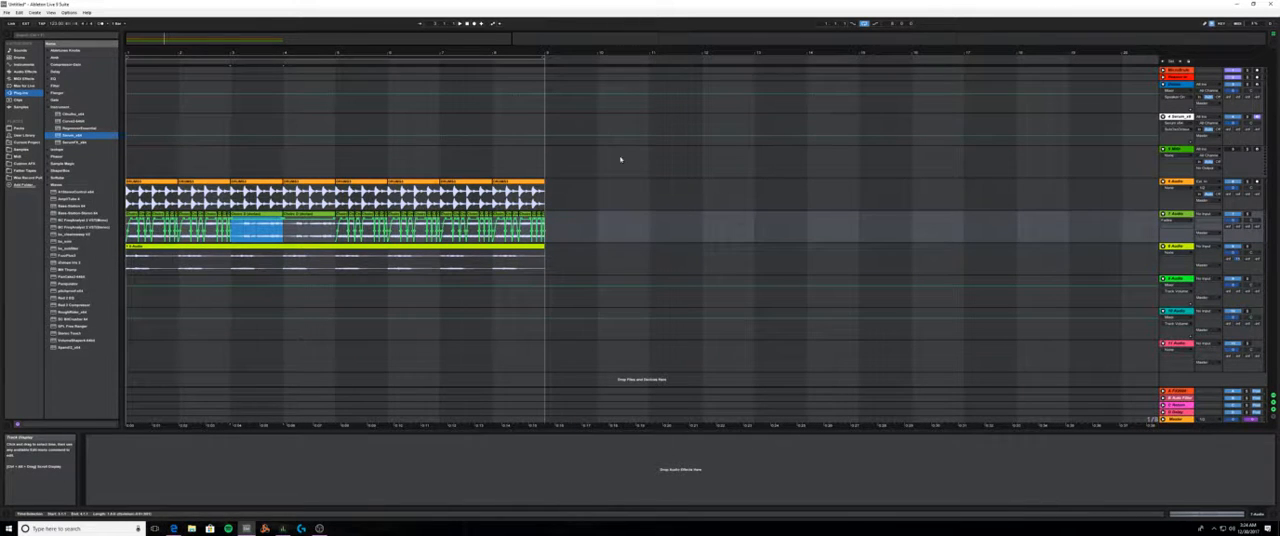
{"action": "double_click", "coordinate": [1176, 117]}
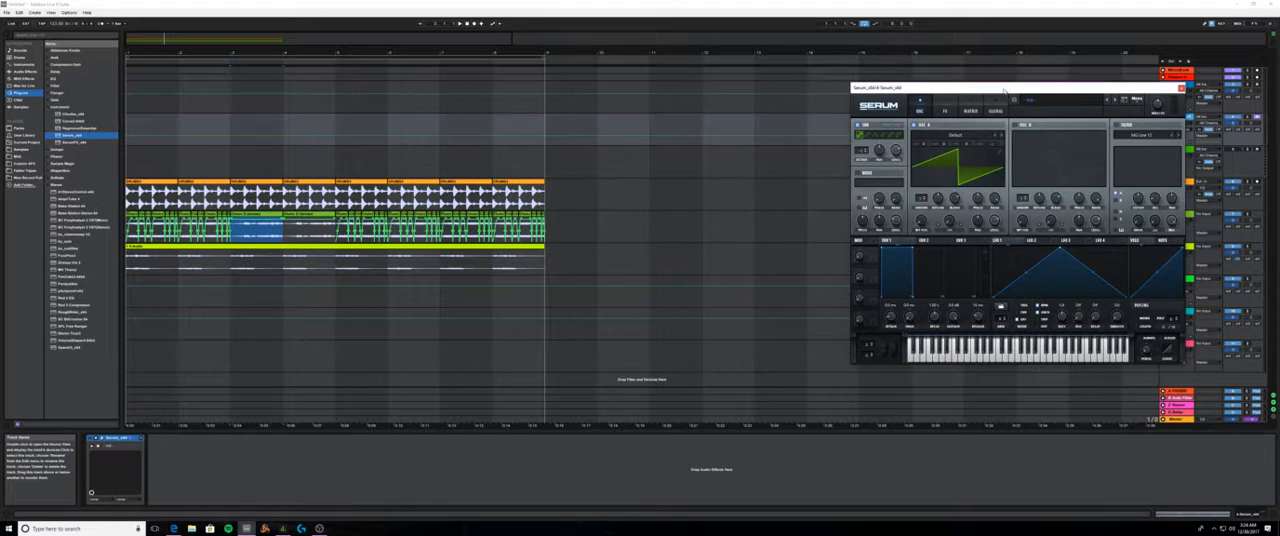
{"action": "left_click_drag", "start_coordinate": [1005, 92], "coordinate": [795, 104]}
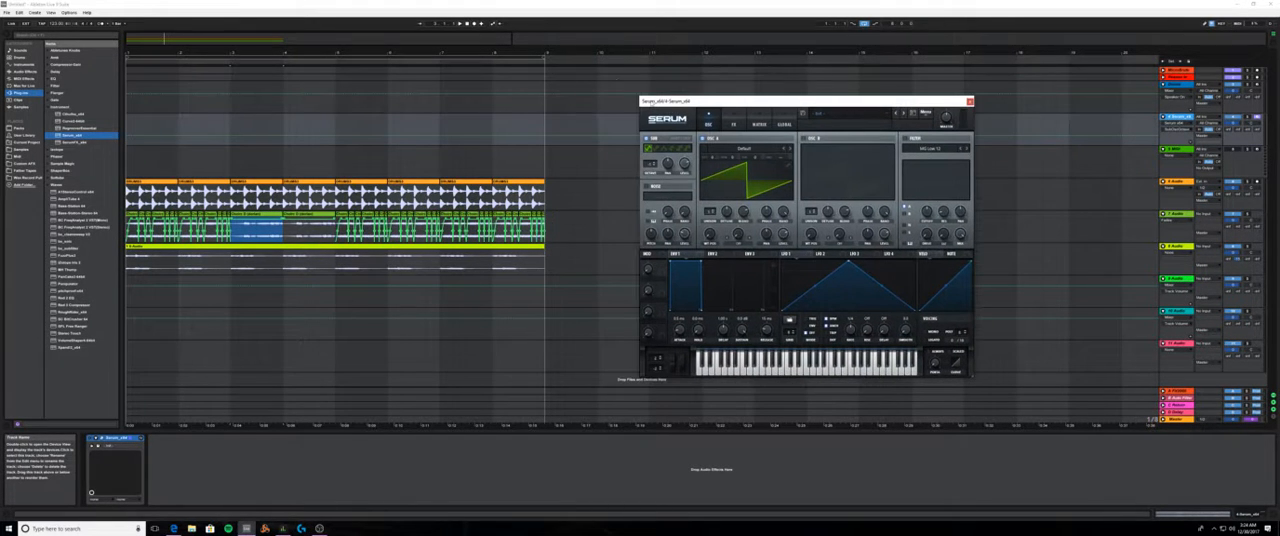
{"action": "left_click", "coordinate": [460, 23]}
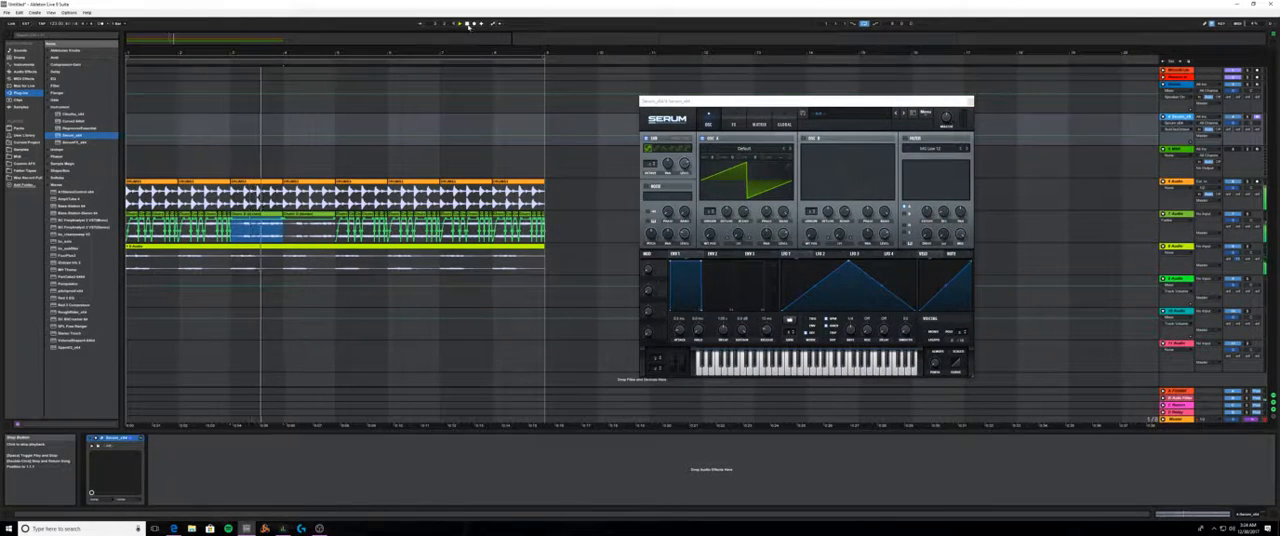
{"action": "left_click", "coordinate": [622, 97]}
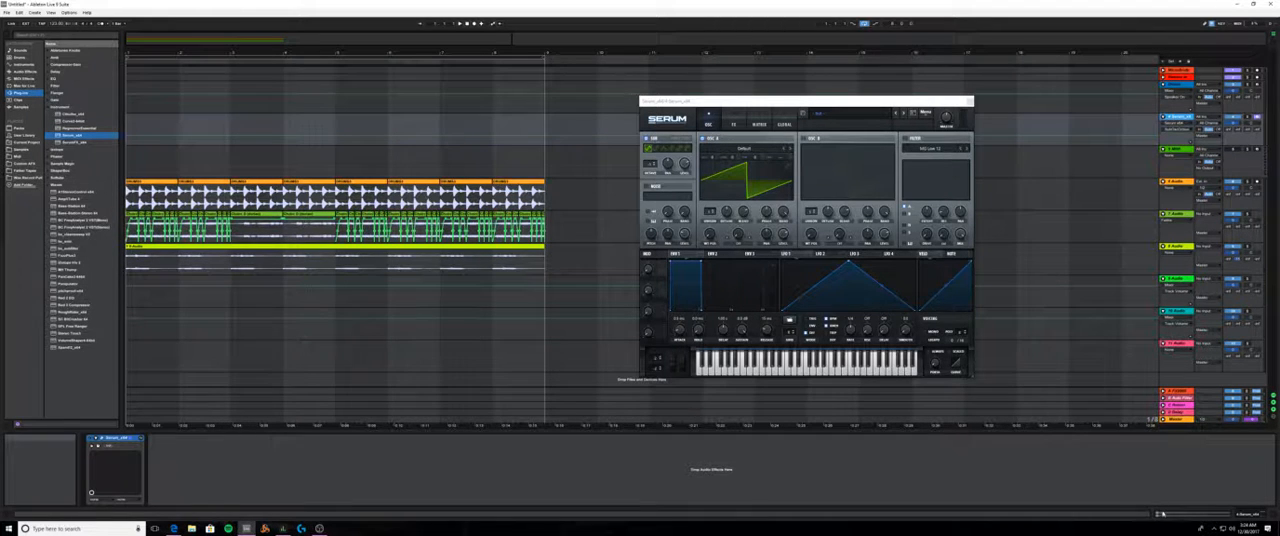
- Insert an empty one-bar MIDI clip at the start of the Serum track and enlarge its note editor
{"action": "left_click_drag", "start_coordinate": [128, 129], "coordinate": [180, 127]}
{"action": "key", "text": "ctrl+shift+m"}
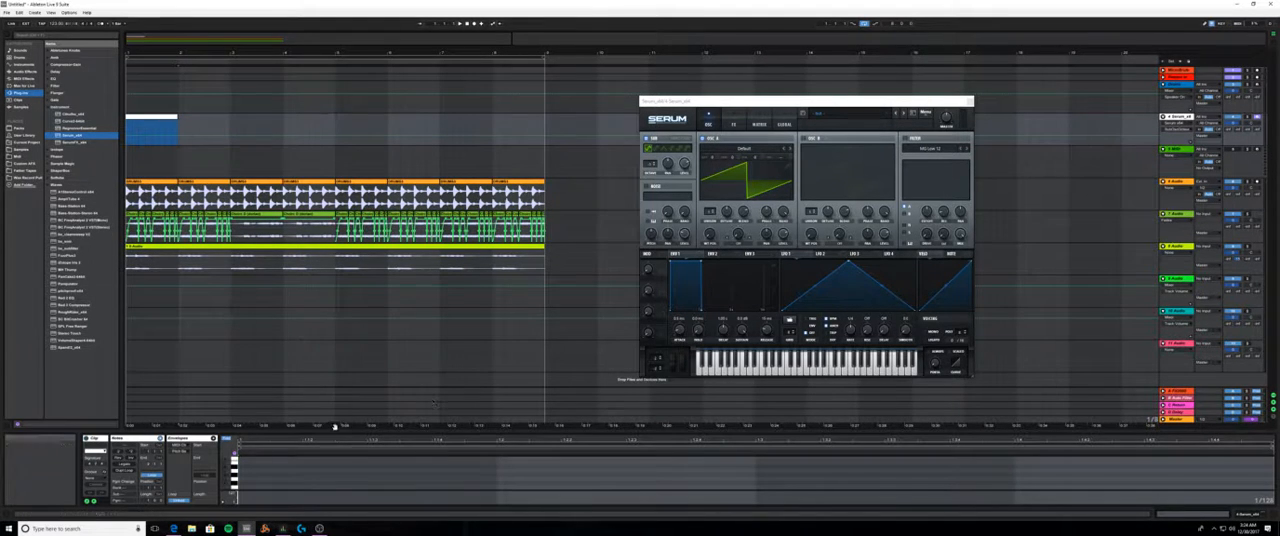
{"action": "left_click_drag", "start_coordinate": [334, 430], "coordinate": [342, 240]}
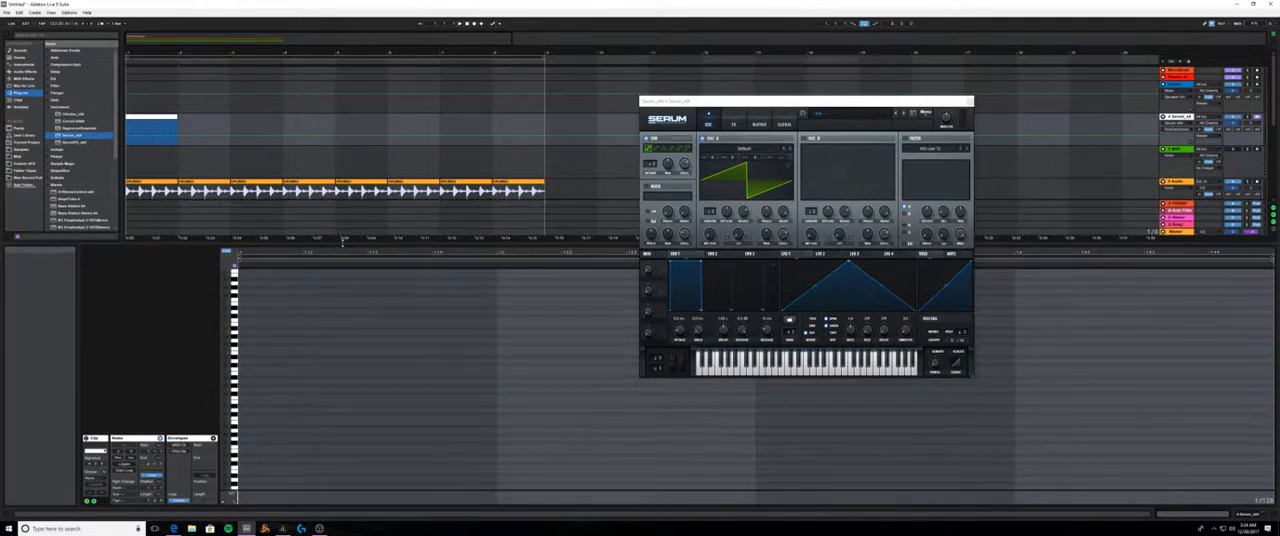
- Toggle note folding in the MIDI editor and leave it switched off
{"action": "left_click", "coordinate": [226, 251]}
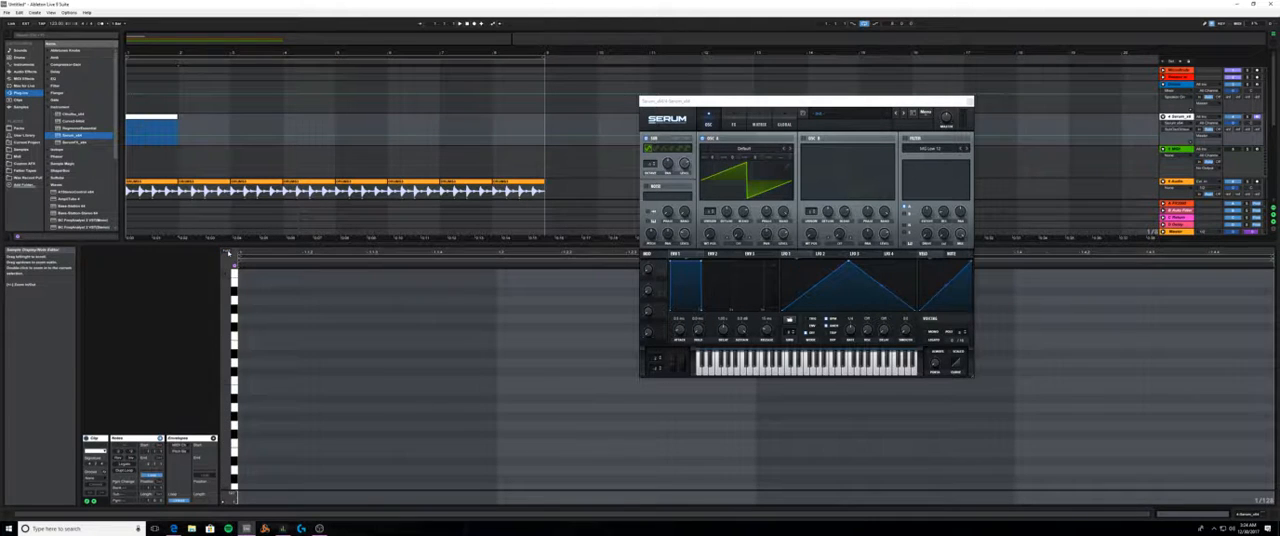
{"action": "left_click", "coordinate": [227, 252]}
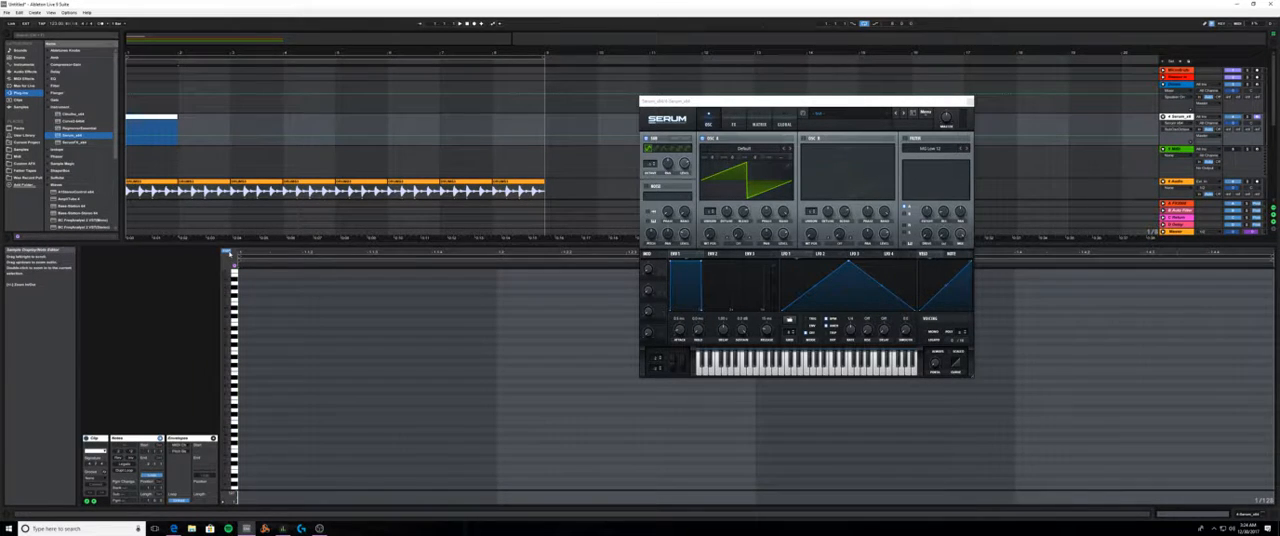
{"action": "left_click", "coordinate": [229, 253]}
{"action": "left_click", "coordinate": [229, 253]}
{"action": "left_click", "coordinate": [229, 253]}
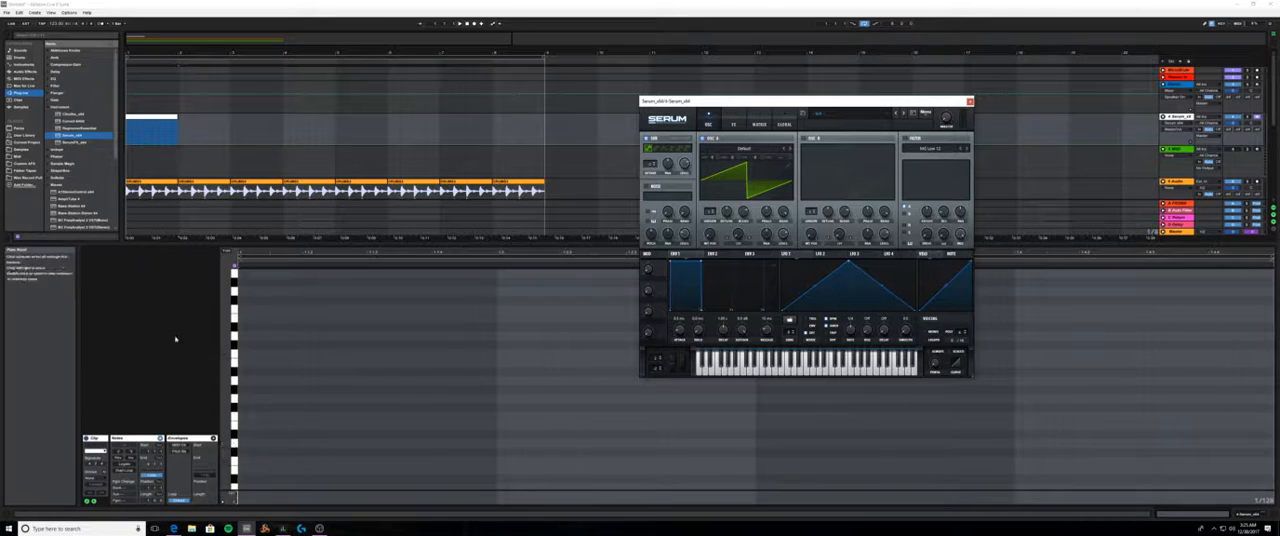
- Step-record a three-note chord one sixteenth note long at the start of the clip
{"action": "left_click", "coordinate": [267, 398]}
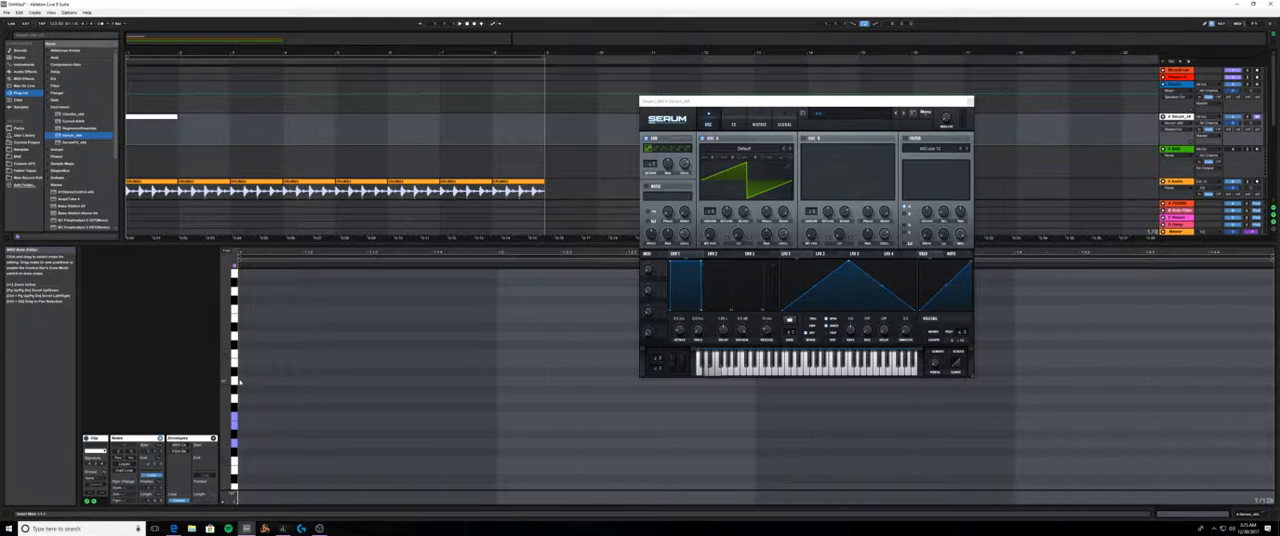
{"action": "key", "text": "Right"}
{"action": "key", "text": "Right"}
{"action": "key", "text": "Right"}
{"action": "key", "text": "Right"}
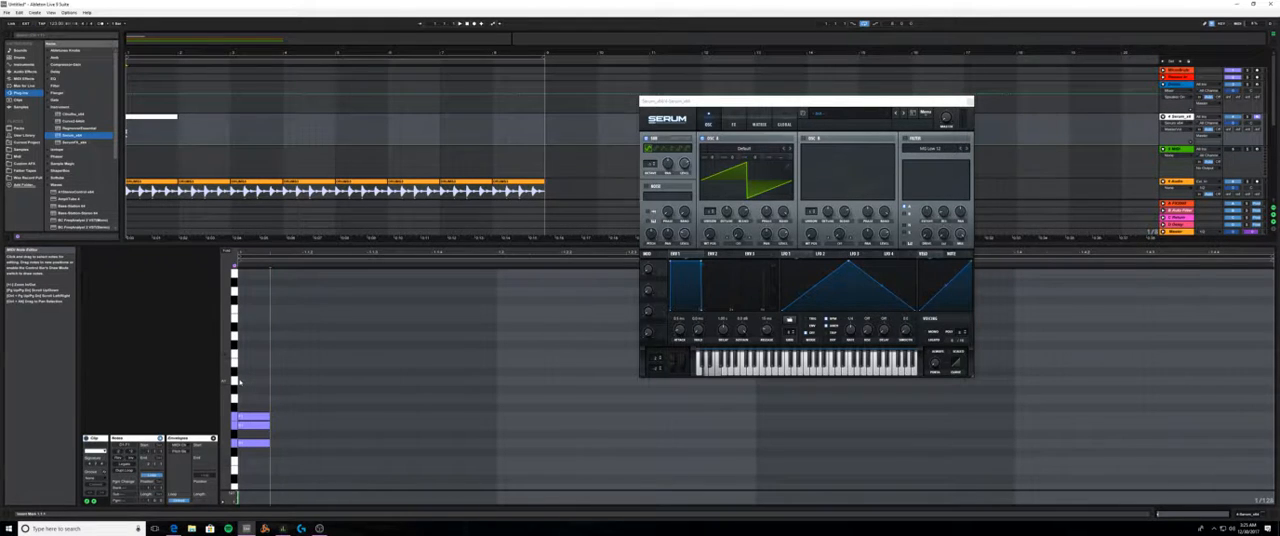
{"action": "key", "text": "Right"}
{"action": "key", "text": "Right"}
{"action": "key", "text": "Right"}
{"action": "key", "text": "Right"}
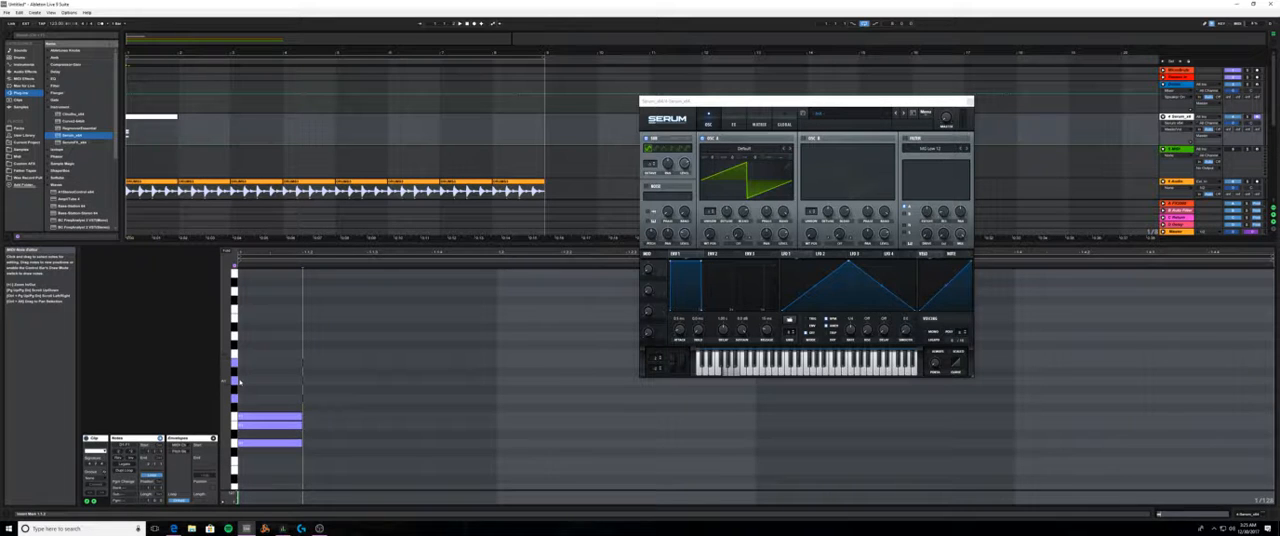
- Step-record a higher three-note chord directly after the first, followed by one short single note above it
{"action": "key", "text": "Right"}
{"action": "key", "text": "Right"}
{"action": "key", "text": "Right"}
{"action": "key", "text": "Right"}
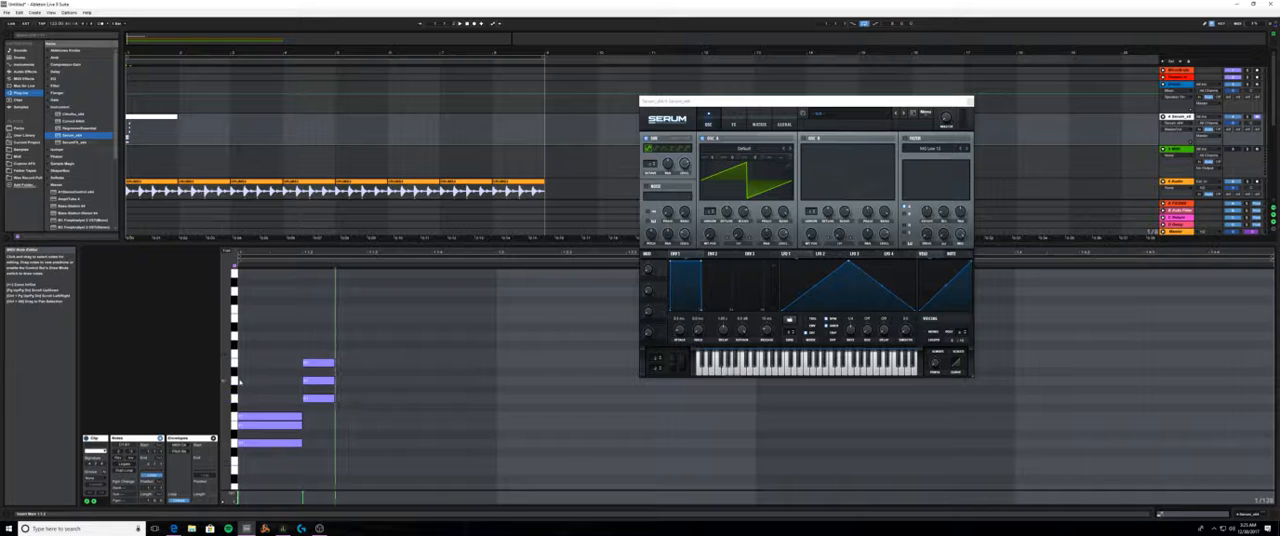
{"action": "key", "text": "Right"}
{"action": "key", "text": "Right"}
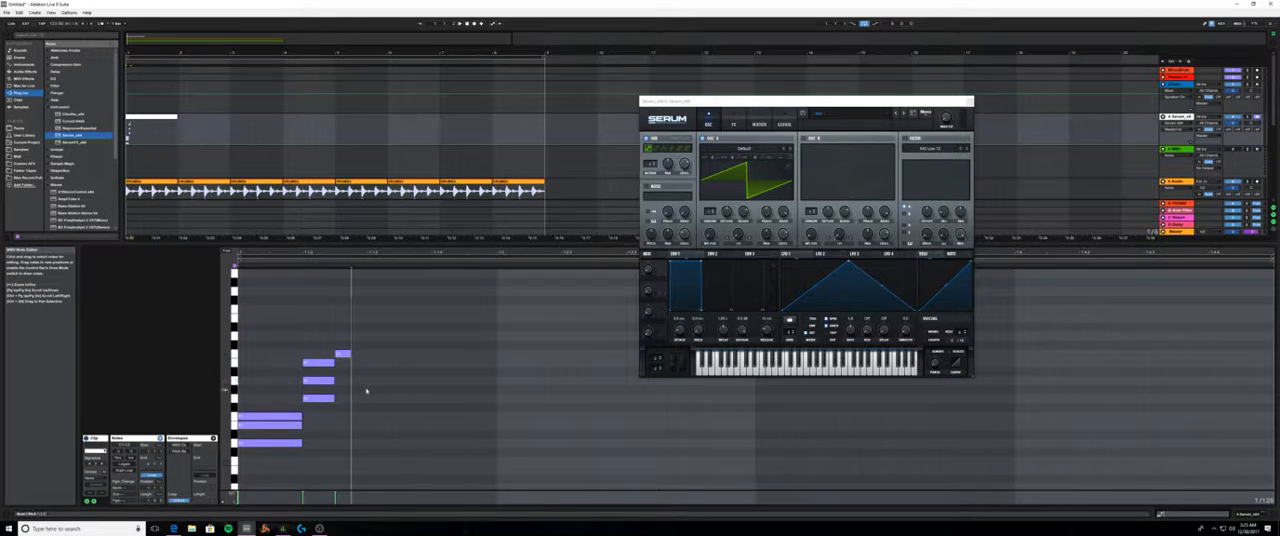
- Move the upper chord and the single note to the clip's start and lengthen them to match the first chord
{"action": "mouse_move", "coordinate": [335, 405]}
{"action": "left_mouse_down"}
{"action": "mouse_move", "coordinate": [319, 362]}
{"action": "mouse_move", "coordinate": [260, 368]}
{"action": "left_mouse_up"}
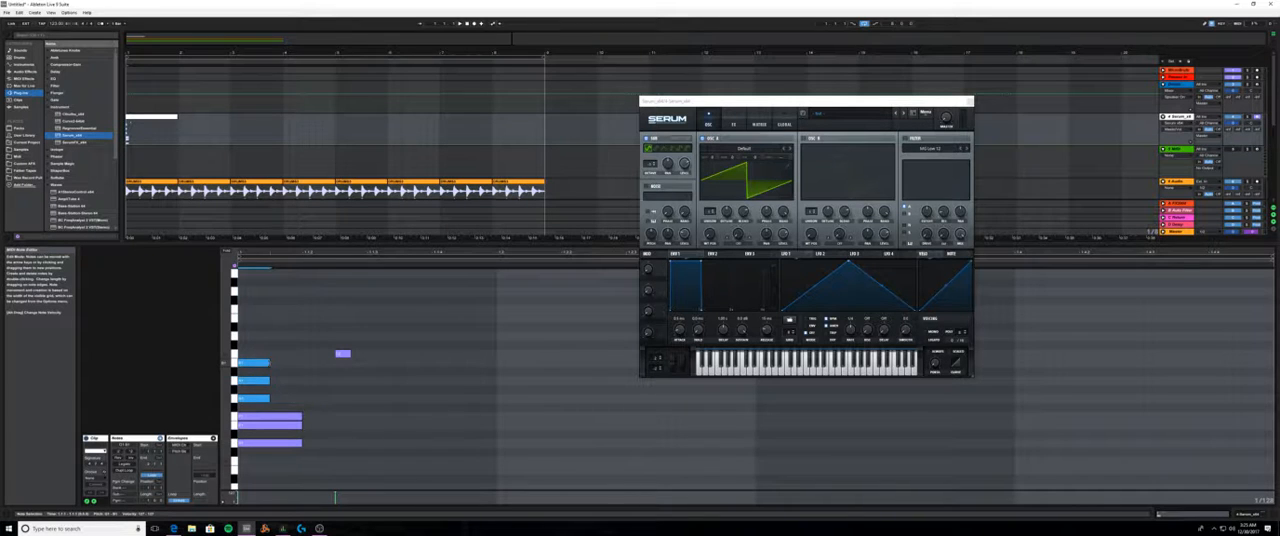
{"action": "left_click_drag", "start_coordinate": [342, 353], "coordinate": [301, 356]}
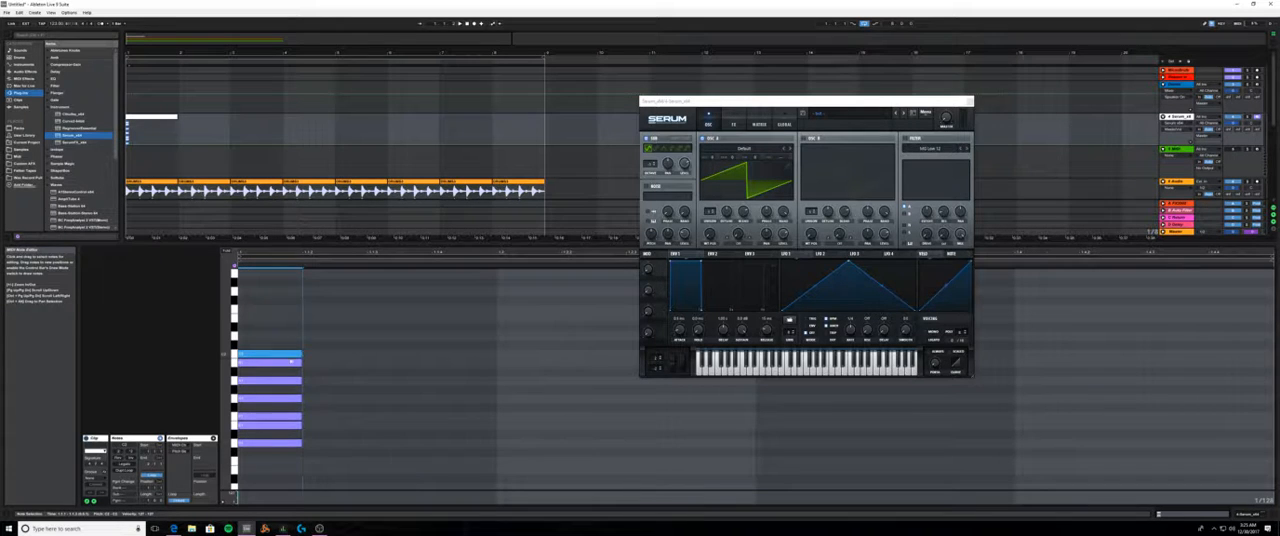
{"action": "left_click", "coordinate": [325, 432]}
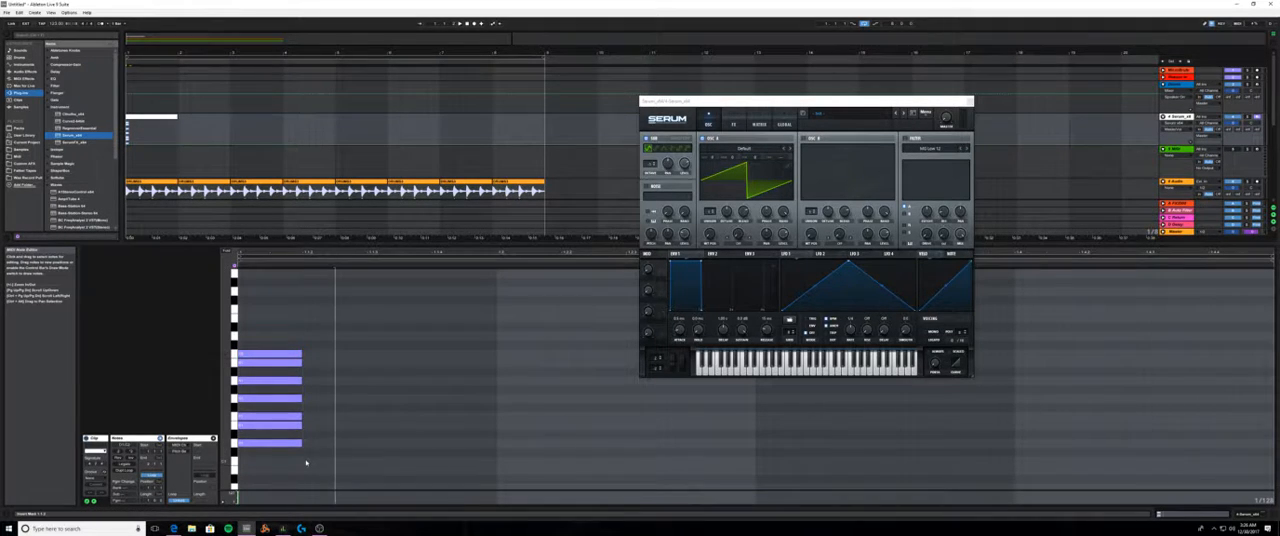
- Duplicate the whole seven-note stack and transpose the copy up one octave
{"action": "mouse_move", "coordinate": [306, 462]}
{"action": "left_mouse_down"}
{"action": "mouse_move", "coordinate": [260, 310]}
{"action": "mouse_move", "coordinate": [271, 312]}
{"action": "left_mouse_up"}
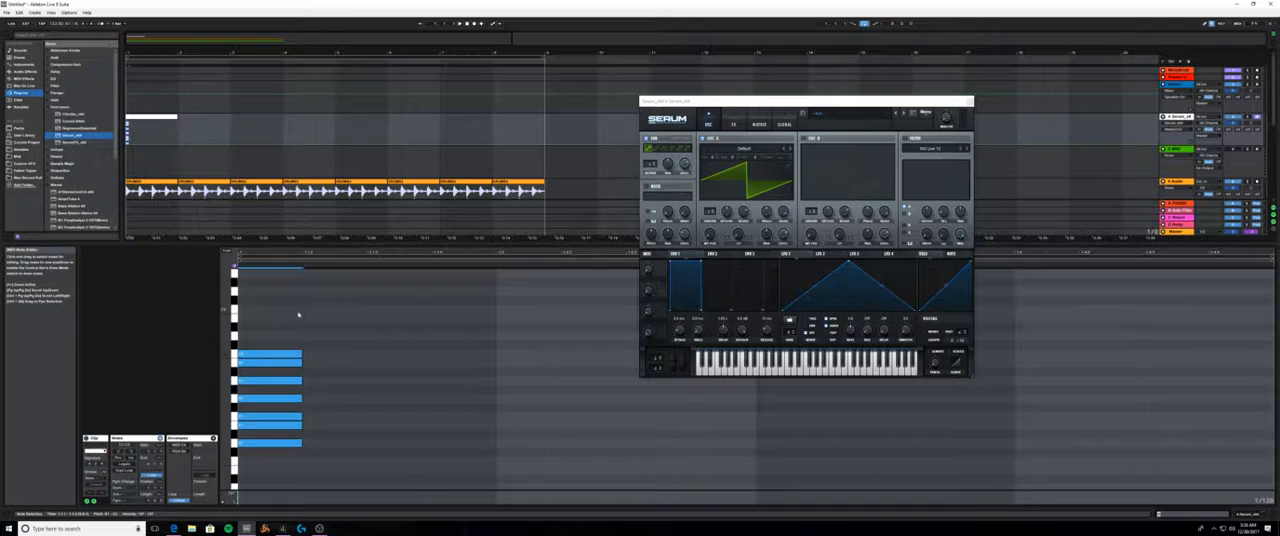
{"action": "key", "text": "Right"}
{"action": "key", "text": "Left"}
{"action": "key", "text": "ctrl+d"}
{"action": "key", "text": "Up"}
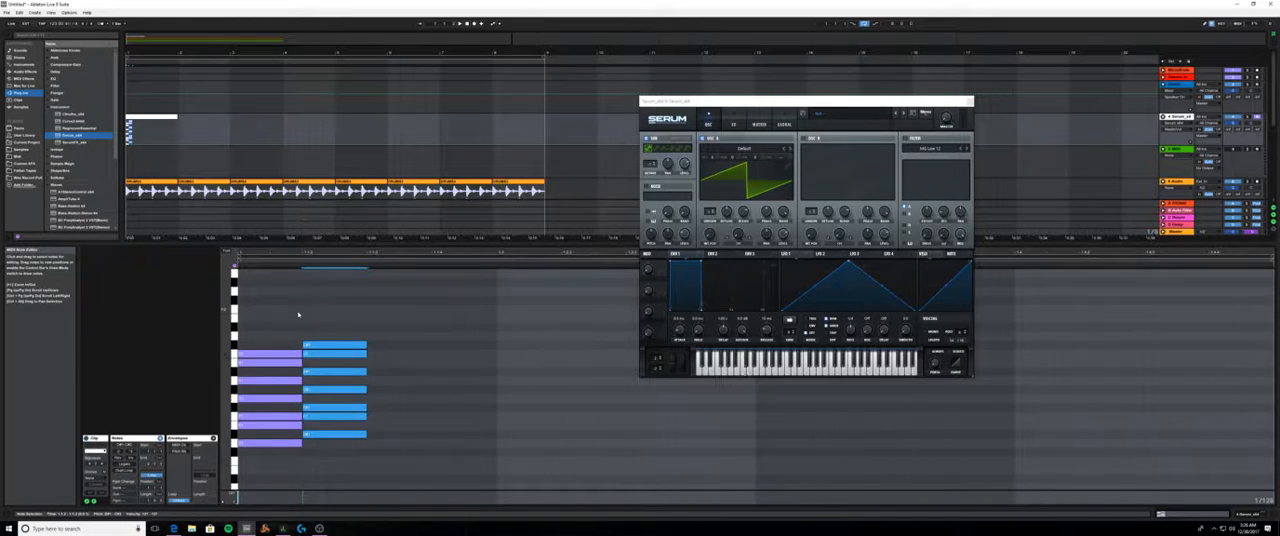
{"action": "key", "text": "Down"}
{"action": "key", "text": "shift+Up"}
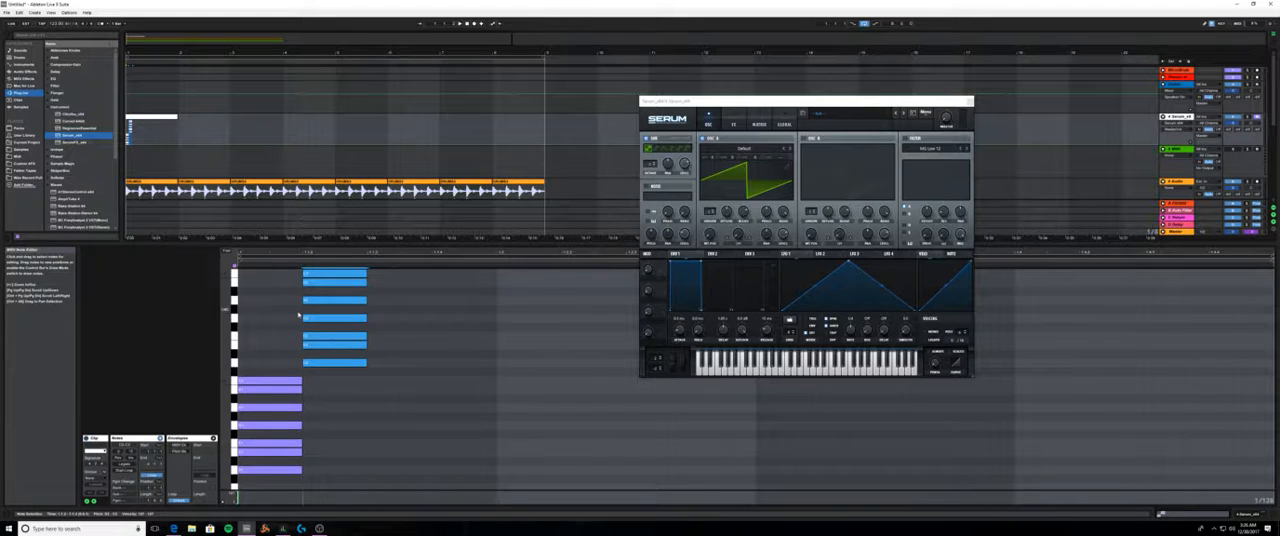
- Shift the octave-up copy back to the clip's start so it sits directly above the original stack
{"action": "key", "text": "shift+Left"}
{"action": "key", "text": "shift+Right"}
{"action": "key", "text": "Left"}
{"action": "key", "text": "Left"}
{"action": "key", "text": "Left"}
{"action": "key", "text": "Left"}
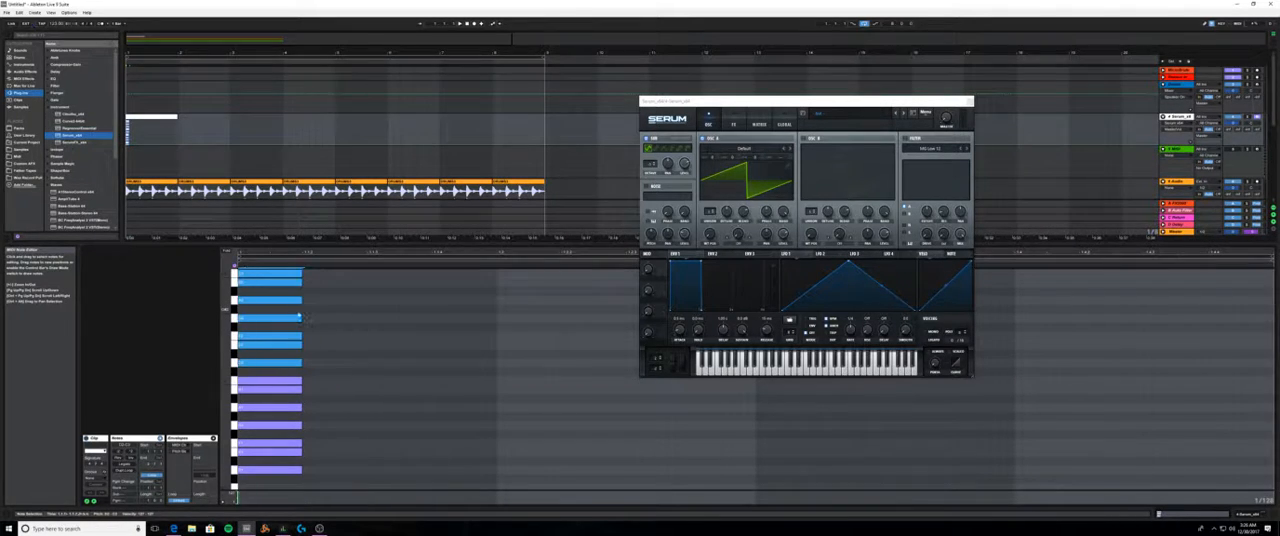
- Duplicate the upper seven notes, raise the copy another octave, and shift it back to the clip's start
{"action": "key", "text": "ctrl+d"}
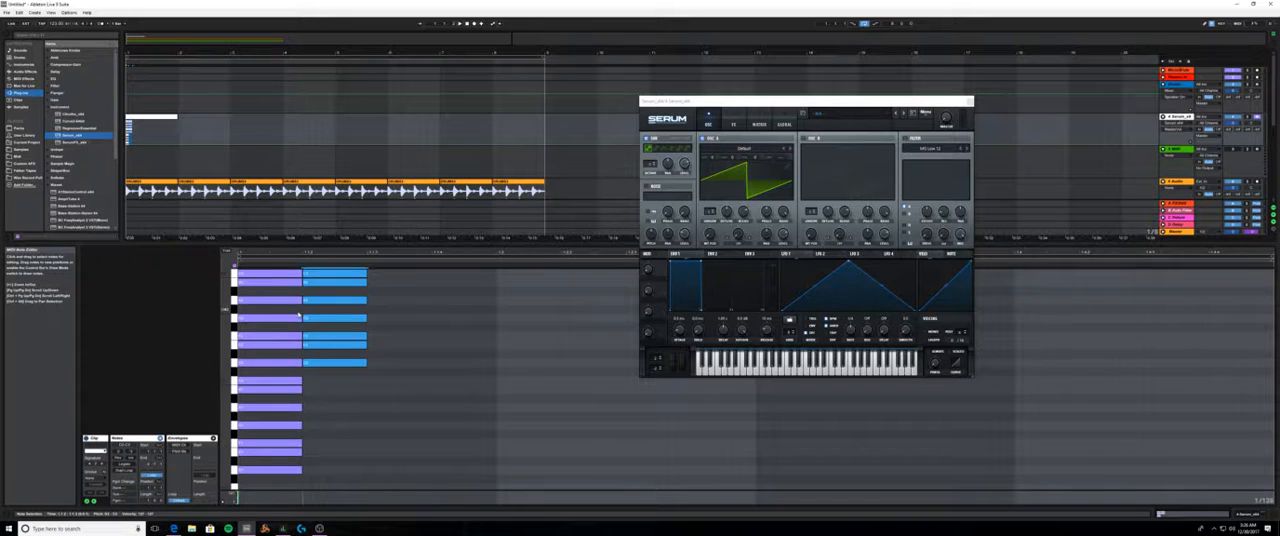
{"action": "key", "text": "Left"}
{"action": "key", "text": "Left"}
{"action": "key", "text": "Left"}
{"action": "key", "text": "Left"}
{"action": "key", "text": "Left"}
{"action": "key", "text": "Left"}
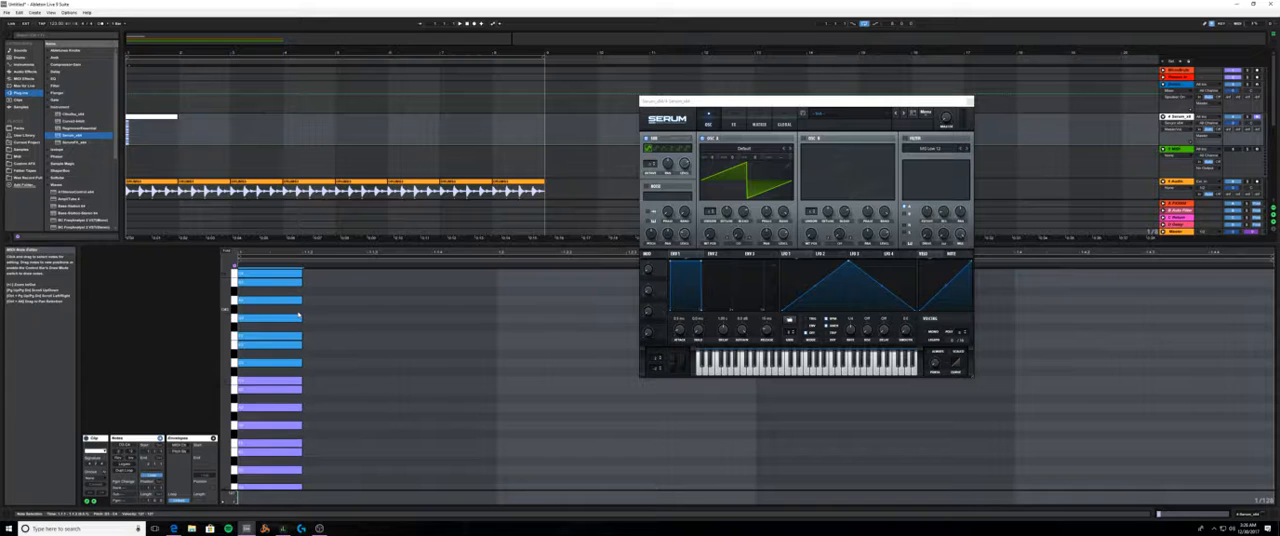
- Duplicate the upper seven notes, transpose the copy down below the existing stack, and shift it back to the clip's start
{"action": "key", "text": "ctrl+d"}
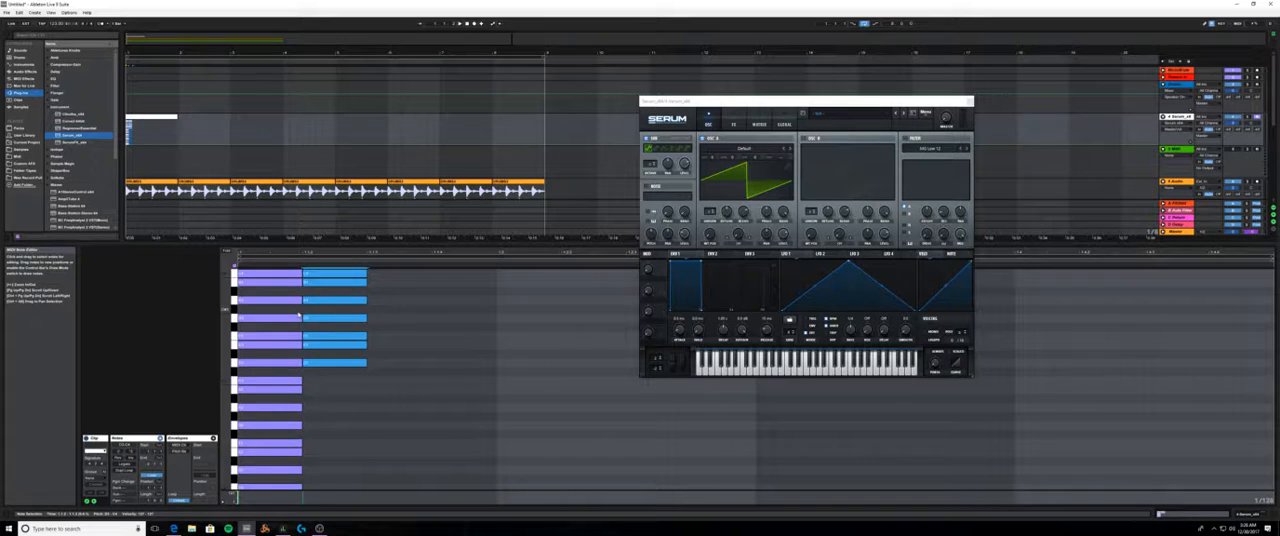
{"action": "key", "text": "shift+Down"}
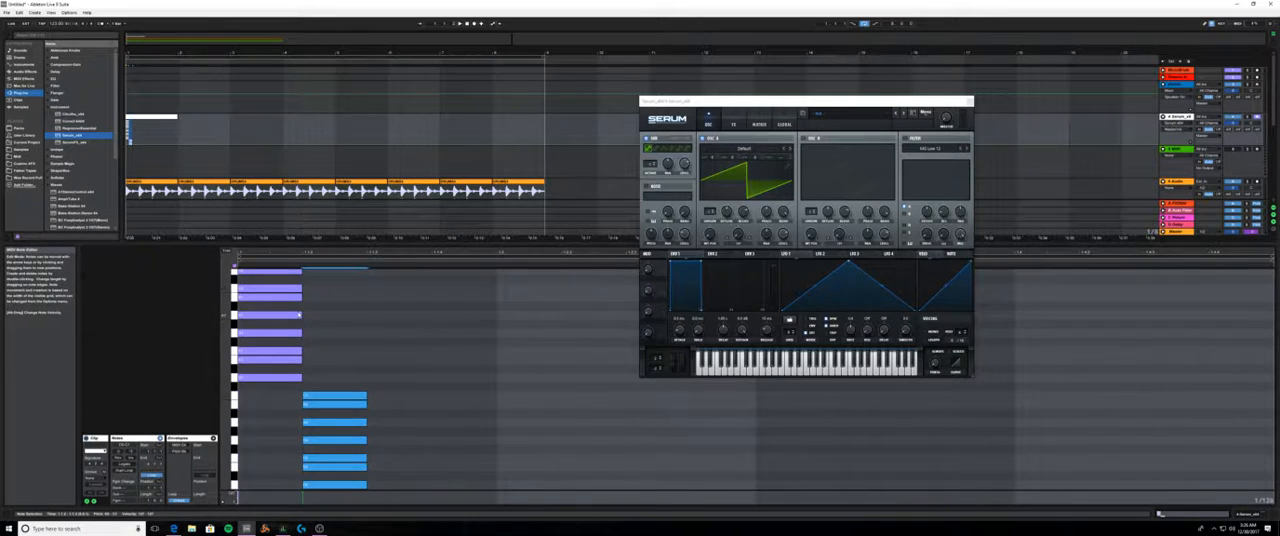
{"action": "key", "text": "Left"}
{"action": "key", "text": "Left"}
{"action": "key", "text": "Left"}
{"action": "key", "text": "Left"}
{"action": "key", "text": "Left"}
{"action": "key", "text": "Left"}
{"action": "key", "text": "Left"}
{"action": "key", "text": "Left"}
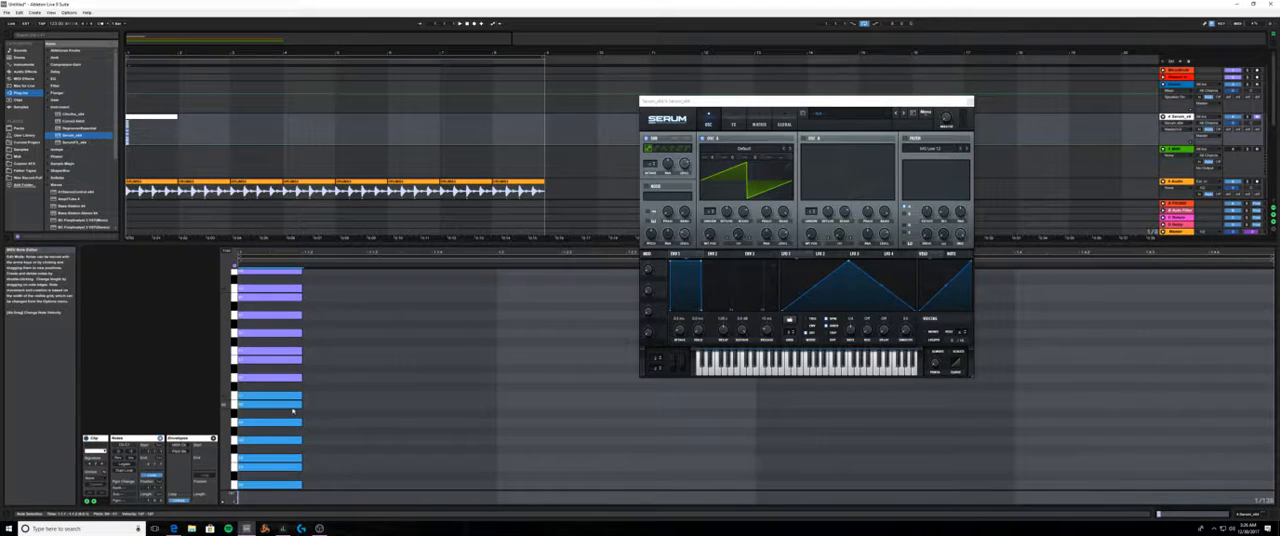
- Shorten all the stacked notes to a brief sliver at the clip's start and fold the editor to the used pitches
{"action": "key", "text": "ctrl+a"}
{"action": "left_click_drag", "start_coordinate": [302, 427], "coordinate": [245, 427]}
{"action": "left_click", "coordinate": [227, 252]}
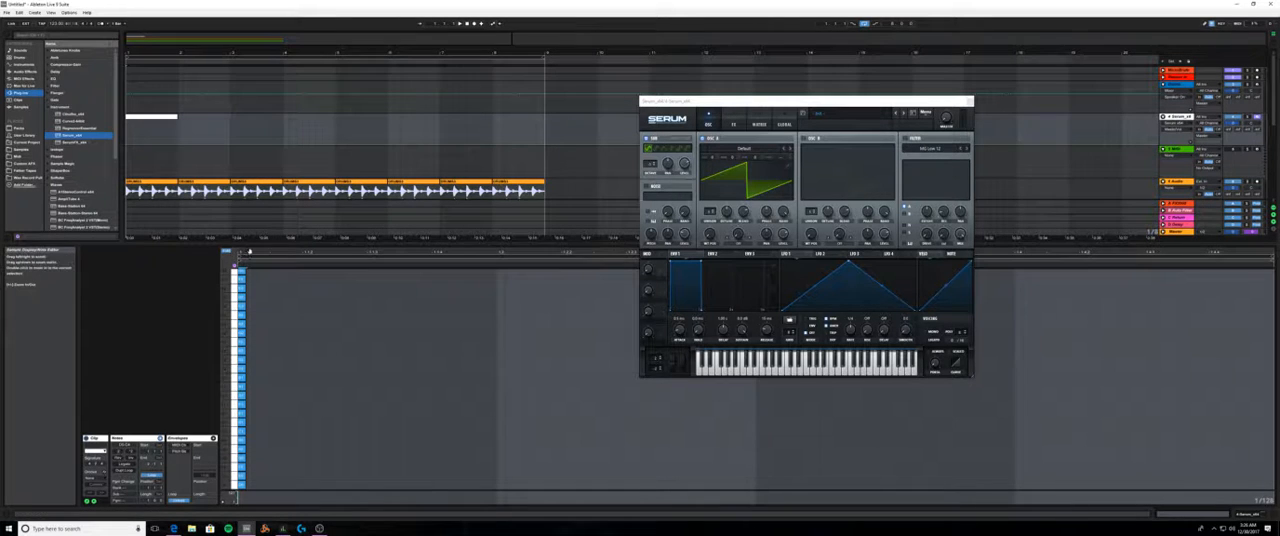
- Shift the shortened note stack to just before the clip's start, keeping the editor folded to its pitches
{"action": "mouse_move", "coordinate": [241, 284]}
{"action": "left_mouse_down"}
{"action": "mouse_move", "coordinate": [230, 284]}
{"action": "mouse_move", "coordinate": [266, 284]}
{"action": "left_mouse_up"}
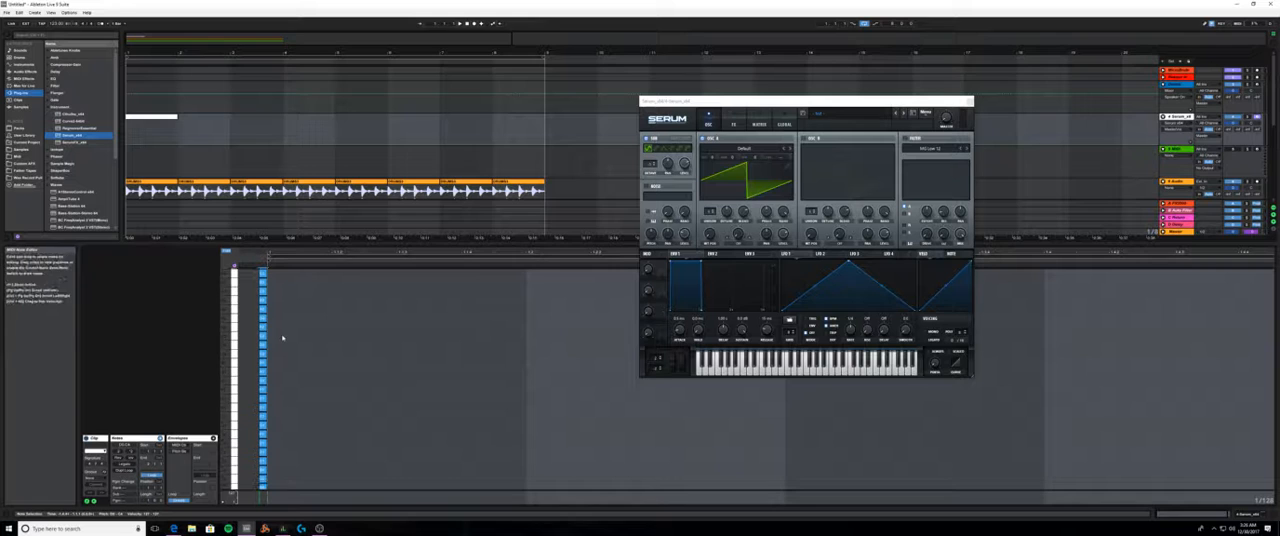
{"action": "left_click", "coordinate": [227, 252]}
{"action": "left_click", "coordinate": [227, 252]}
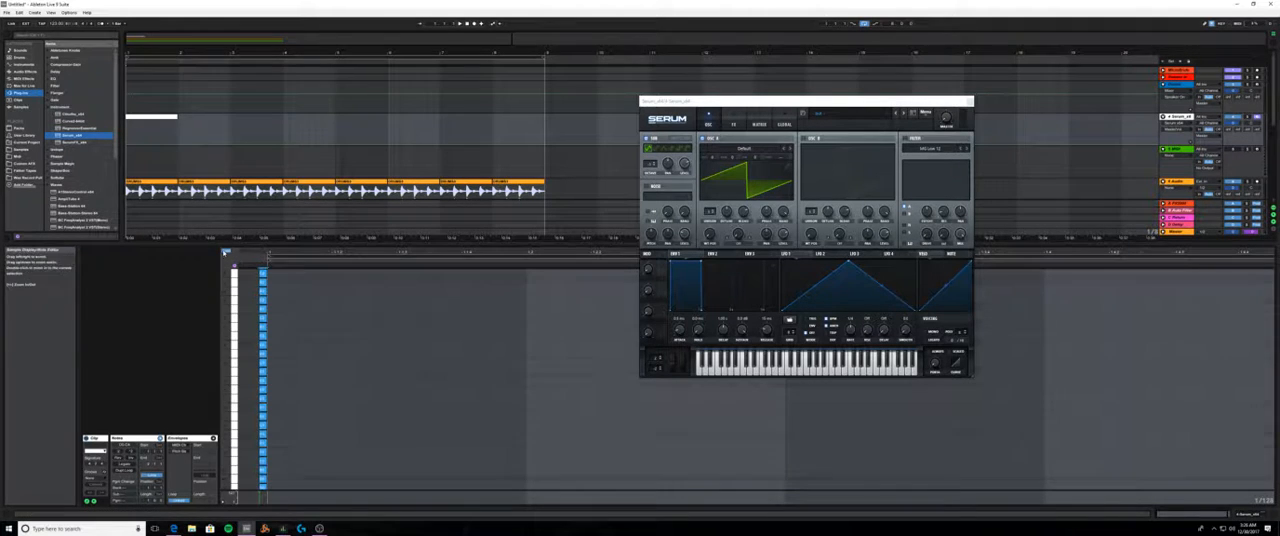
{"action": "left_click_drag", "start_coordinate": [280, 253], "coordinate": [250, 253]}
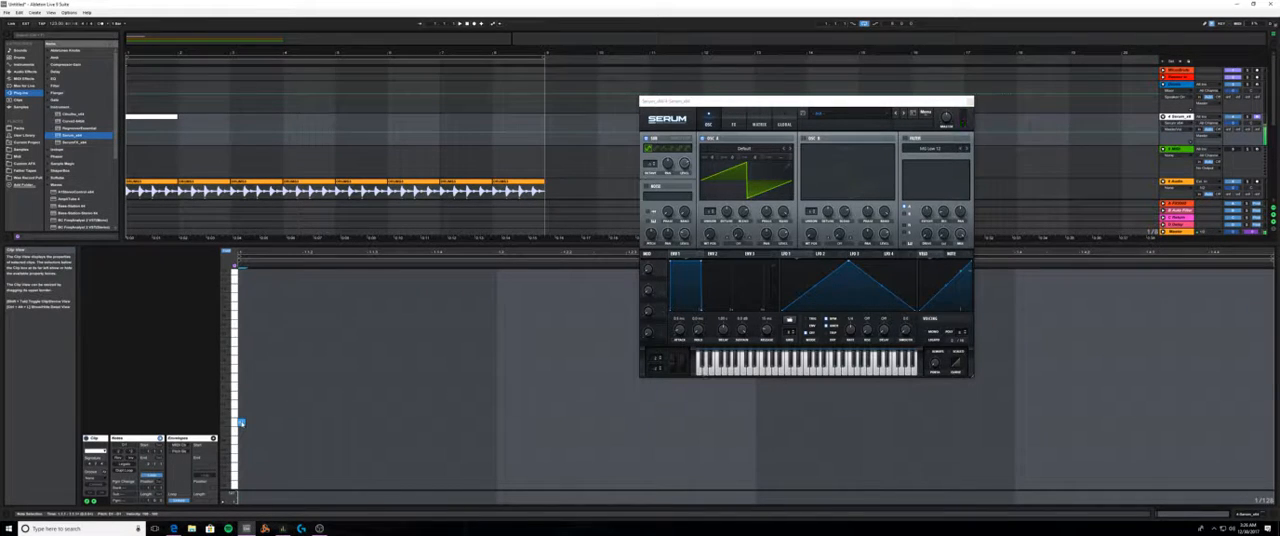
- Add a short higher test note near the clip's start, loop the clip in the arrangement and play it
{"action": "double_click", "coordinate": [266, 396]}
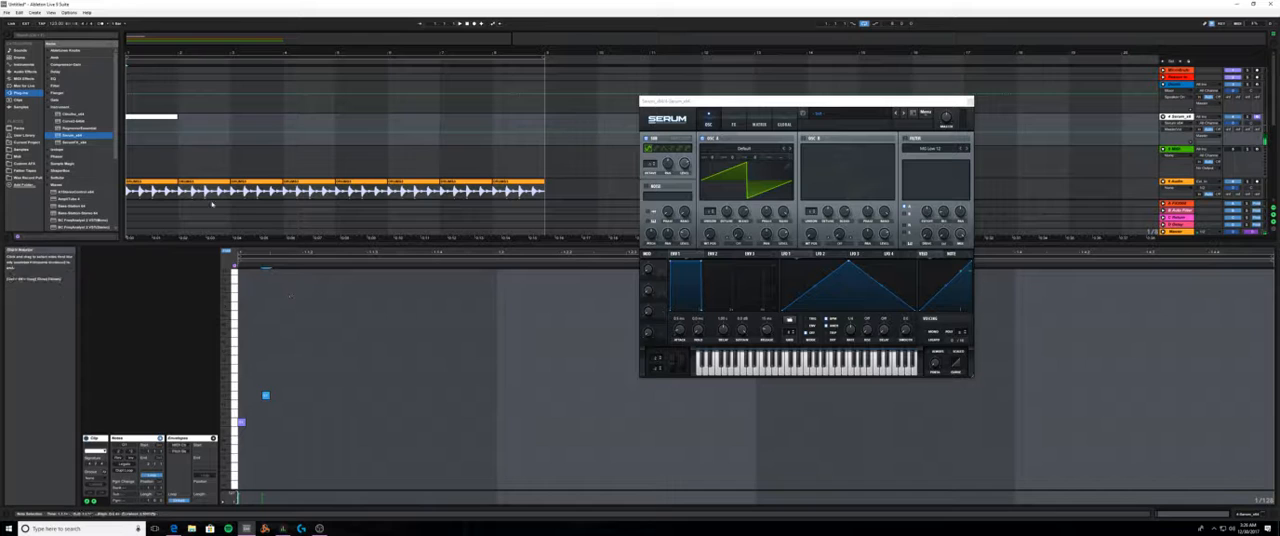
{"action": "left_click", "coordinate": [174, 117]}
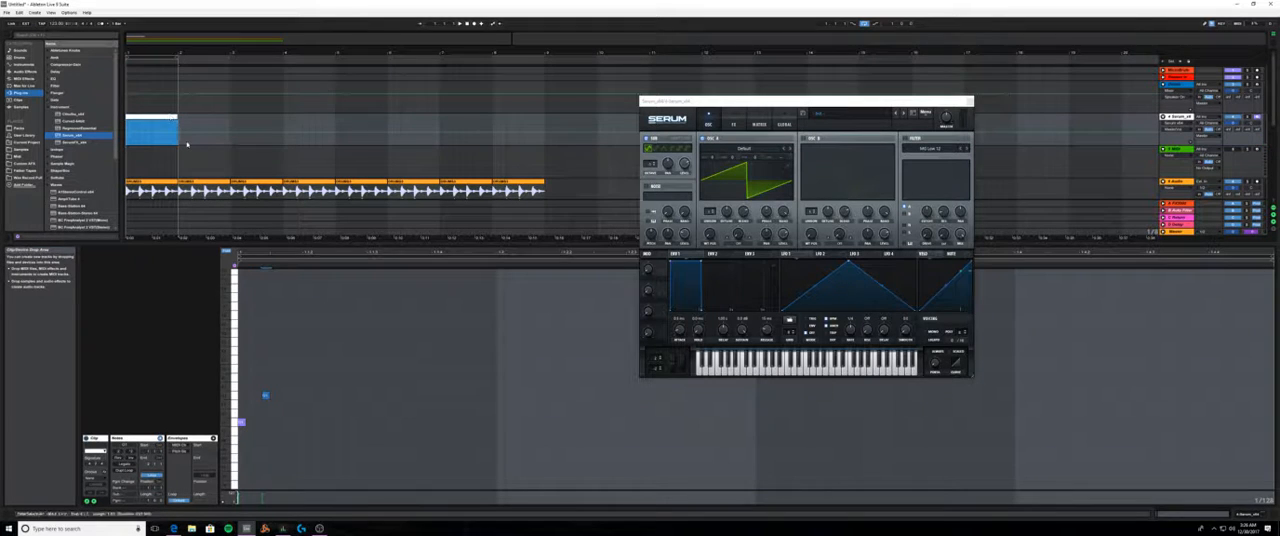
{"action": "key", "text": "space"}
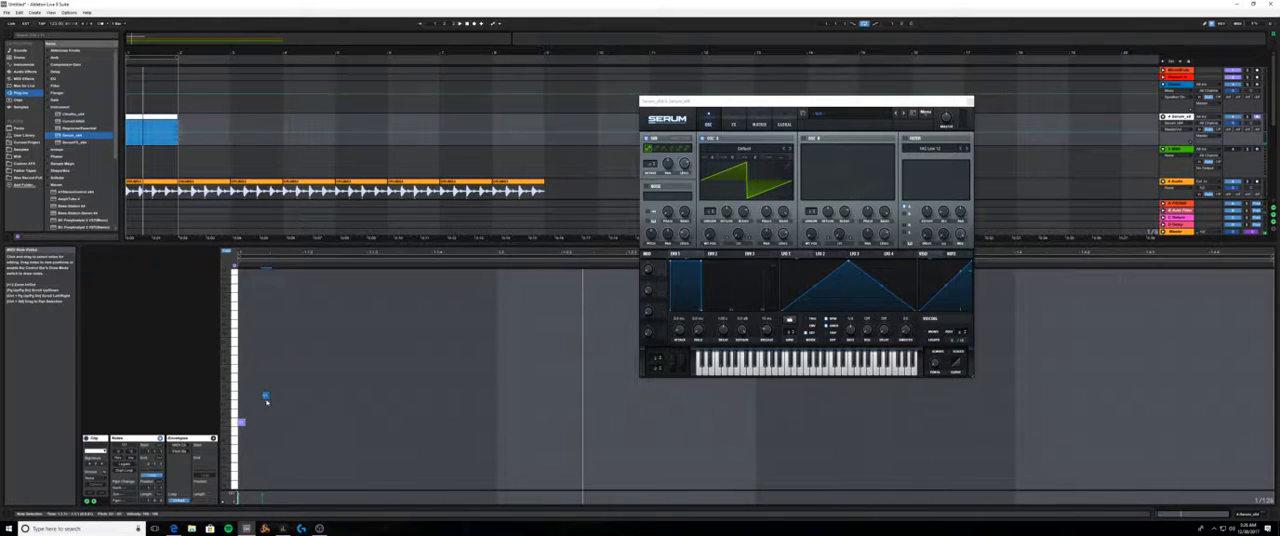
- Delete the short higher test note and set the editor to a fixed 1/16 grid
{"action": "left_click", "coordinate": [265, 400]}
{"action": "right_click", "coordinate": [292, 387]}
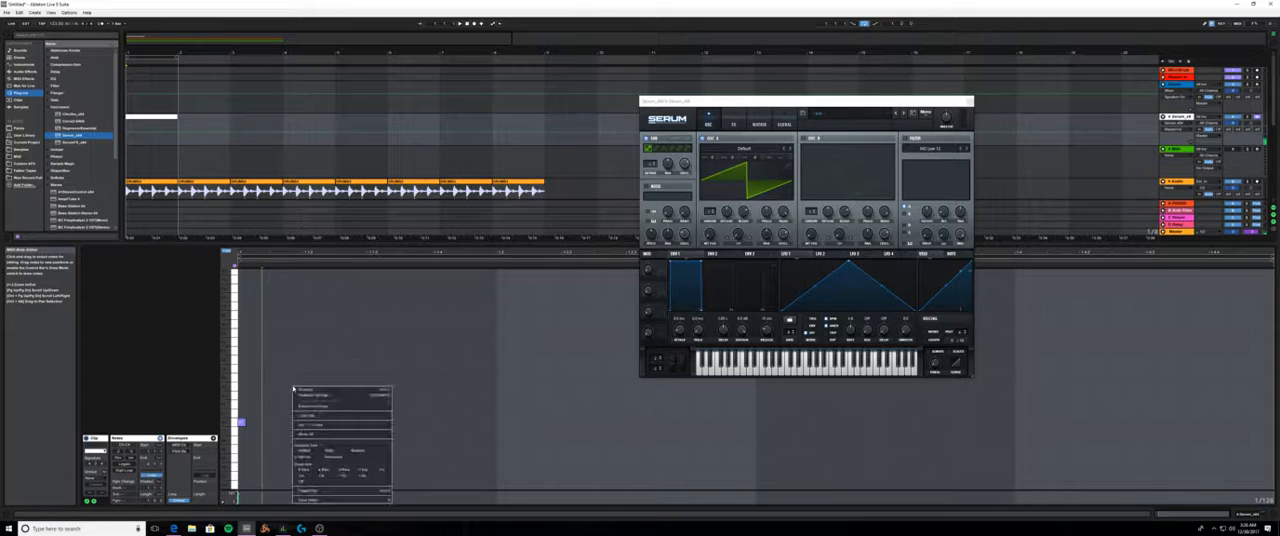
{"action": "left_click", "coordinate": [346, 478]}
{"action": "key", "text": "space"}
{"action": "key", "text": "space"}
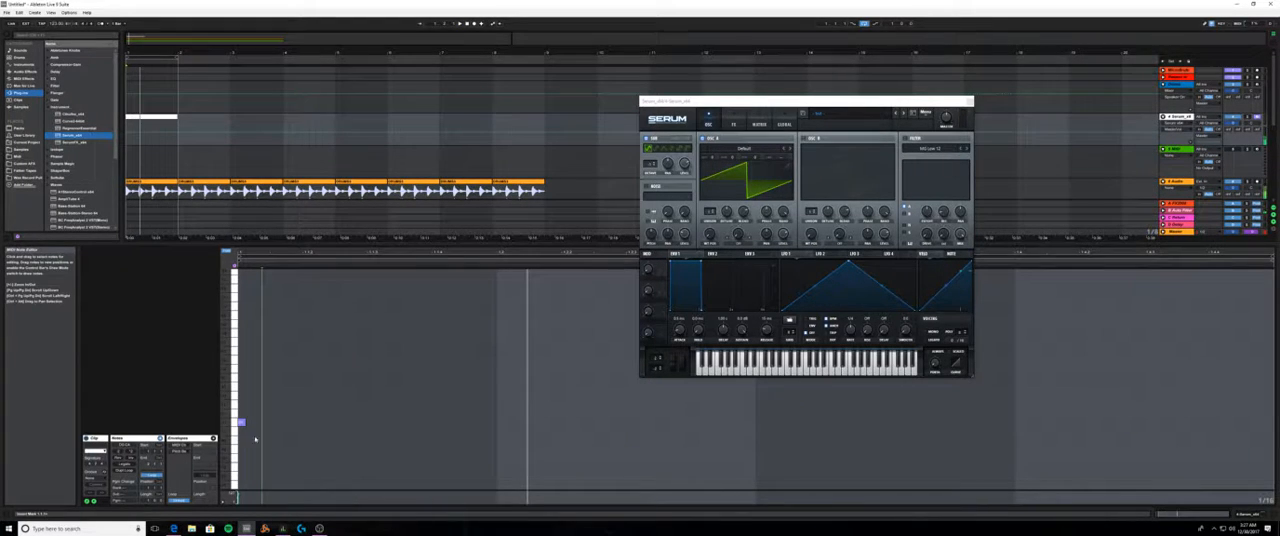
- Replace the remaining short note with a sixteenth note at the clip's start and place a higher one on the third sixteenth
{"action": "left_click", "coordinate": [241, 422]}
{"action": "double_click", "coordinate": [251, 426]}
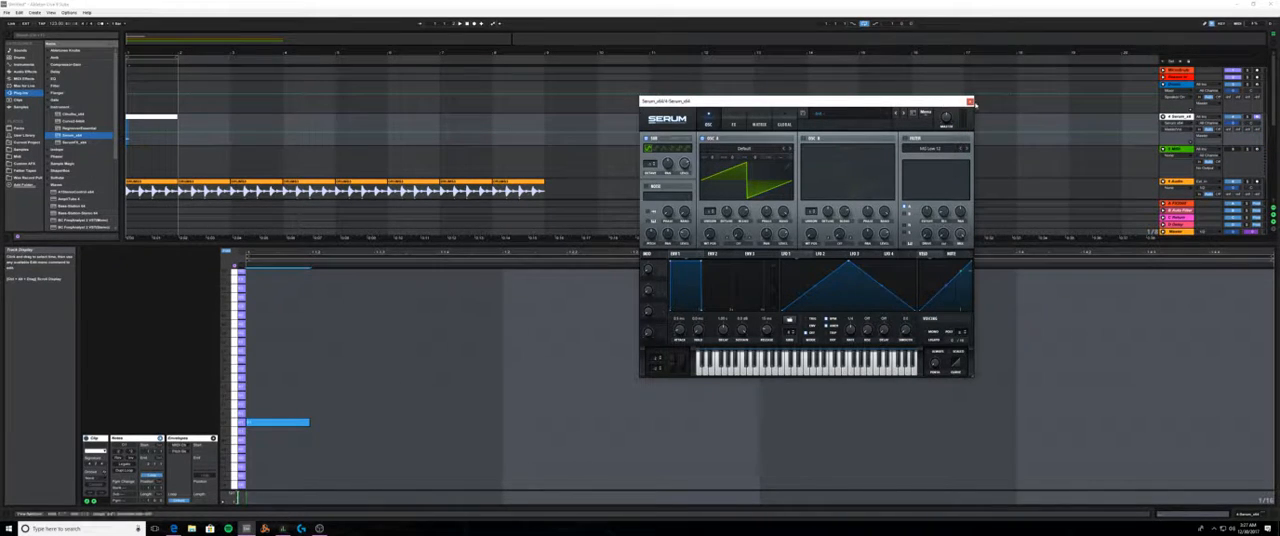
{"action": "double_click", "coordinate": [367, 399]}
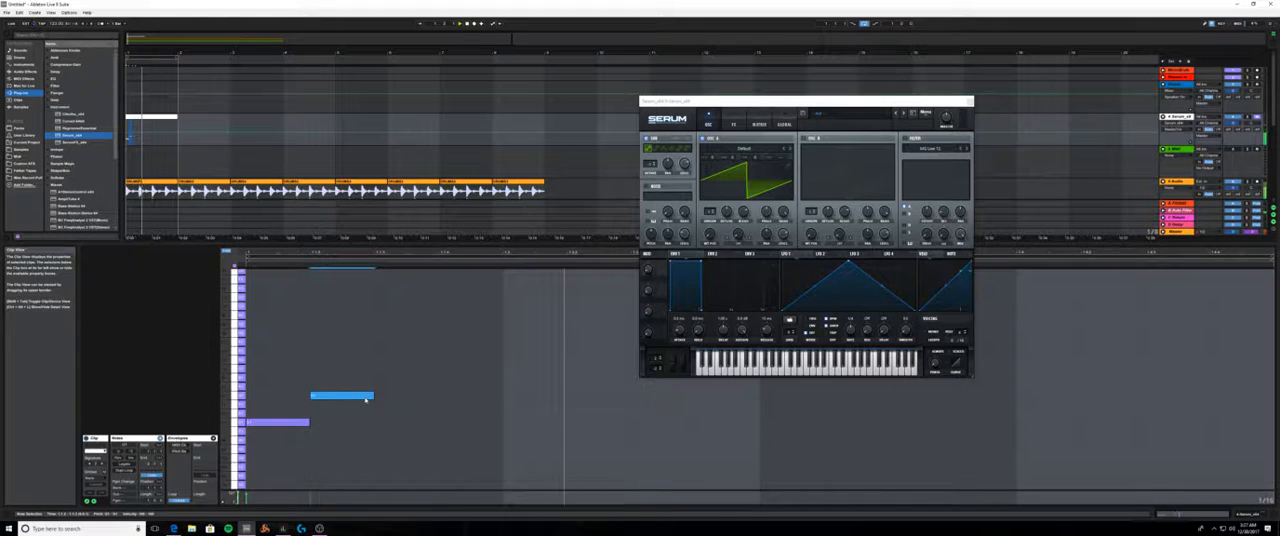
{"action": "left_click_drag", "start_coordinate": [366, 399], "coordinate": [426, 398]}
{"action": "key", "text": "space"}
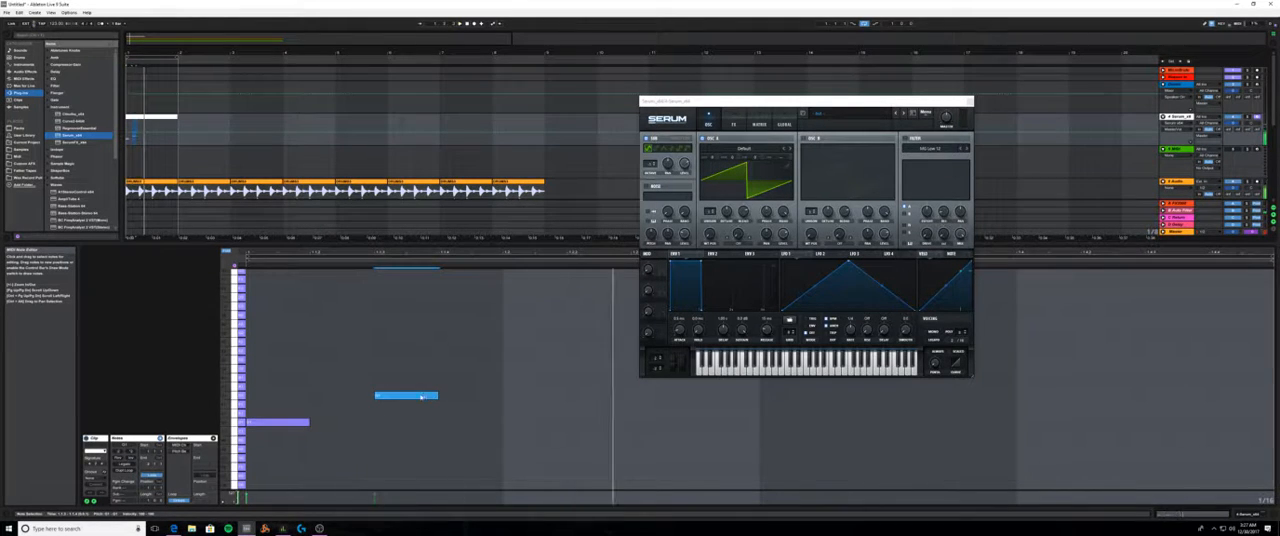
{"action": "key", "text": "space"}
- Move the lower note to the second sixteenth of beat 1 and the higher note to the fourth, then play the loop
{"action": "left_click_drag", "start_coordinate": [280, 422], "coordinate": [322, 427]}
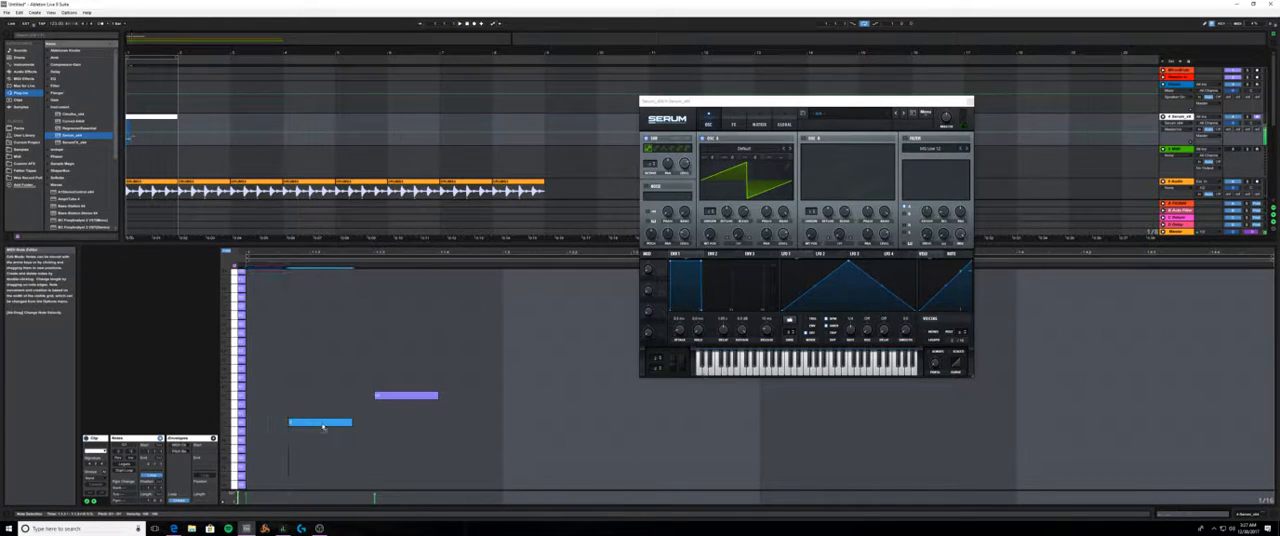
{"action": "left_click_drag", "start_coordinate": [398, 396], "coordinate": [462, 397]}
{"action": "key", "text": "space"}
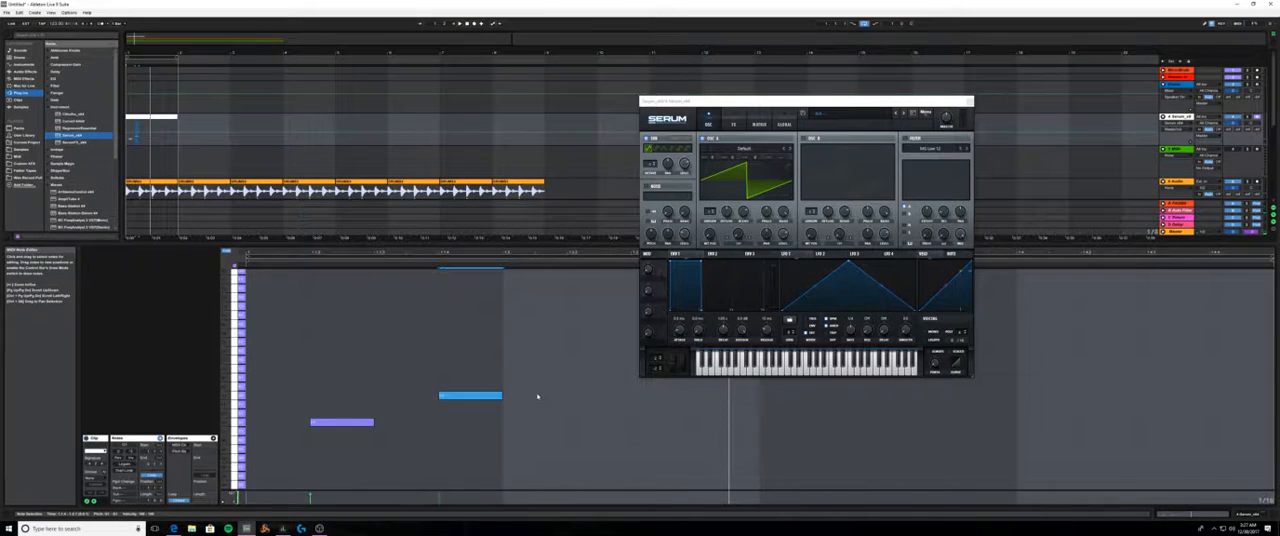
- Raise the higher note six scale steps and add another sixteenth at that pitch on the second sixteenth of beat 2
{"action": "left_click_drag", "start_coordinate": [477, 396], "coordinate": [480, 370]}
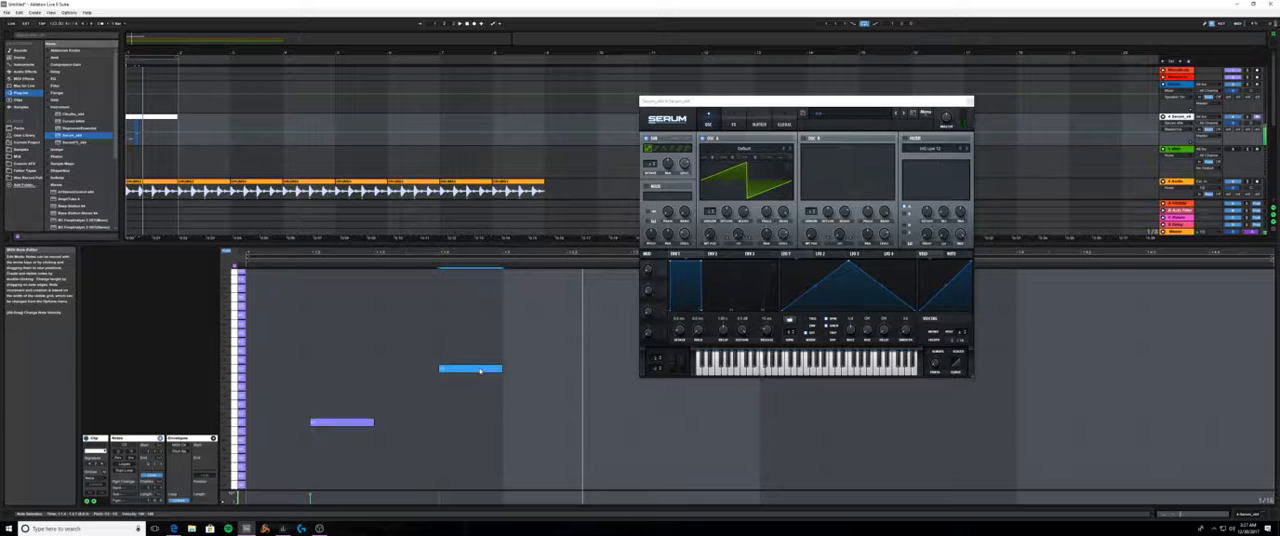
{"action": "left_click_drag", "start_coordinate": [480, 371], "coordinate": [476, 345]}
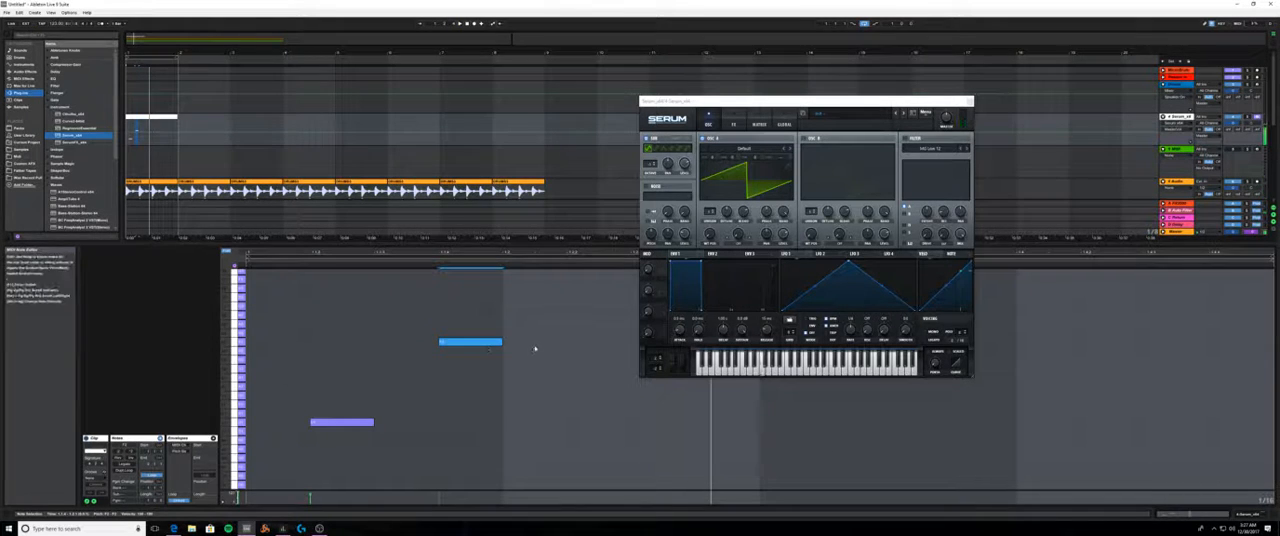
{"action": "double_click", "coordinate": [590, 343]}
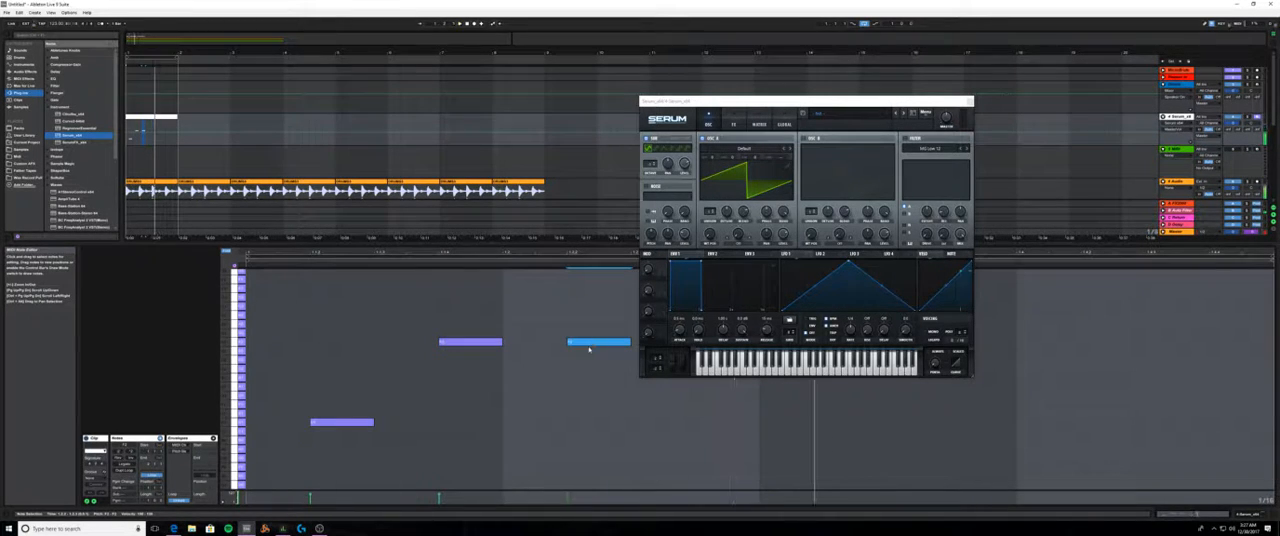
- Move the Serum window clear of the notes, transpose the three melody notes down one octave and play the loop
{"action": "left_click_drag", "start_coordinate": [736, 102], "coordinate": [922, 86]}
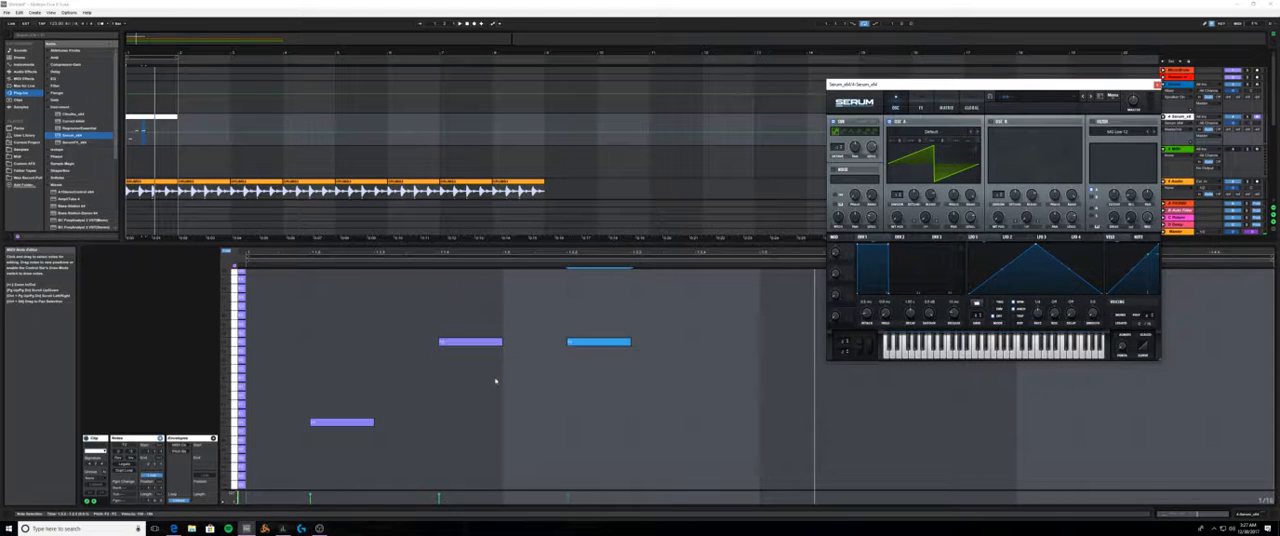
{"action": "left_click_drag", "start_coordinate": [310, 320], "coordinate": [622, 412]}
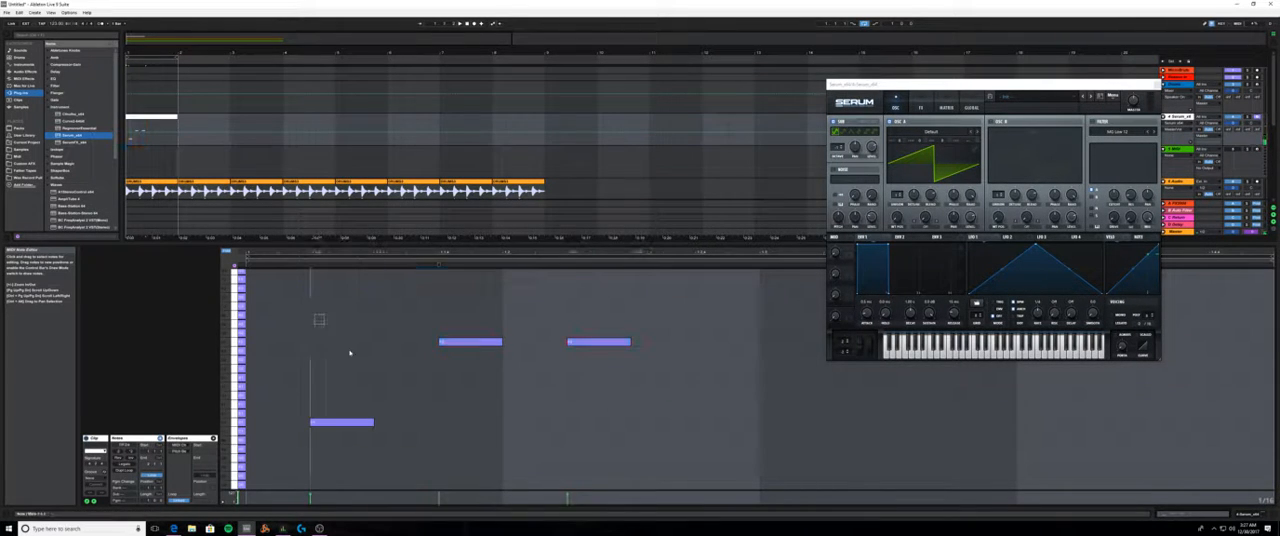
{"action": "left_click_drag", "start_coordinate": [314, 326], "coordinate": [641, 502]}
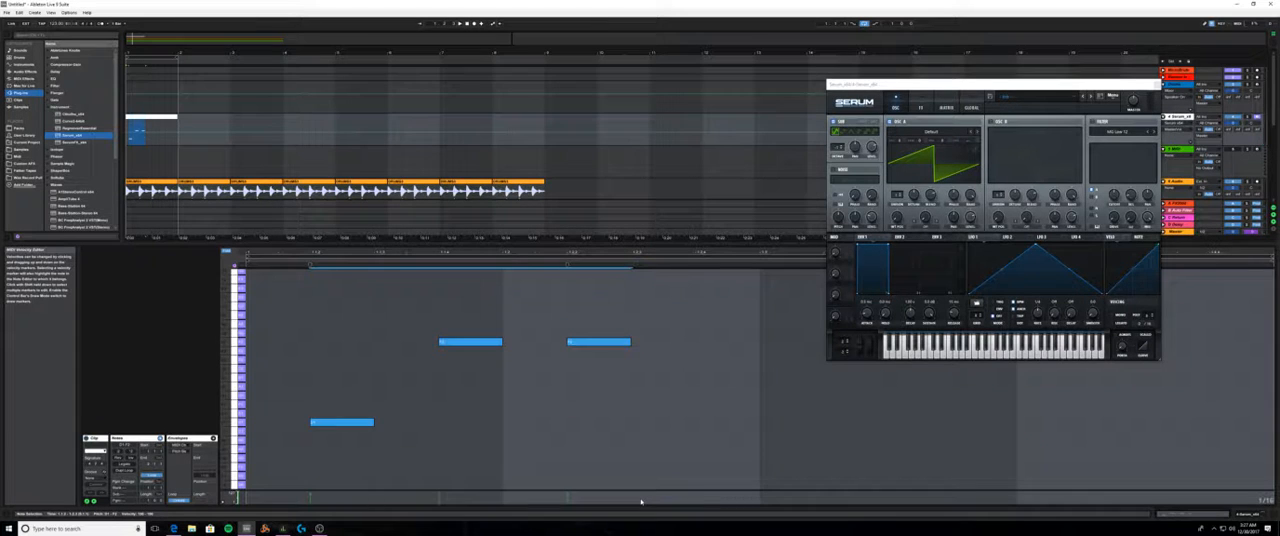
{"action": "key", "text": "shift+Down"}
{"action": "key", "text": "space"}
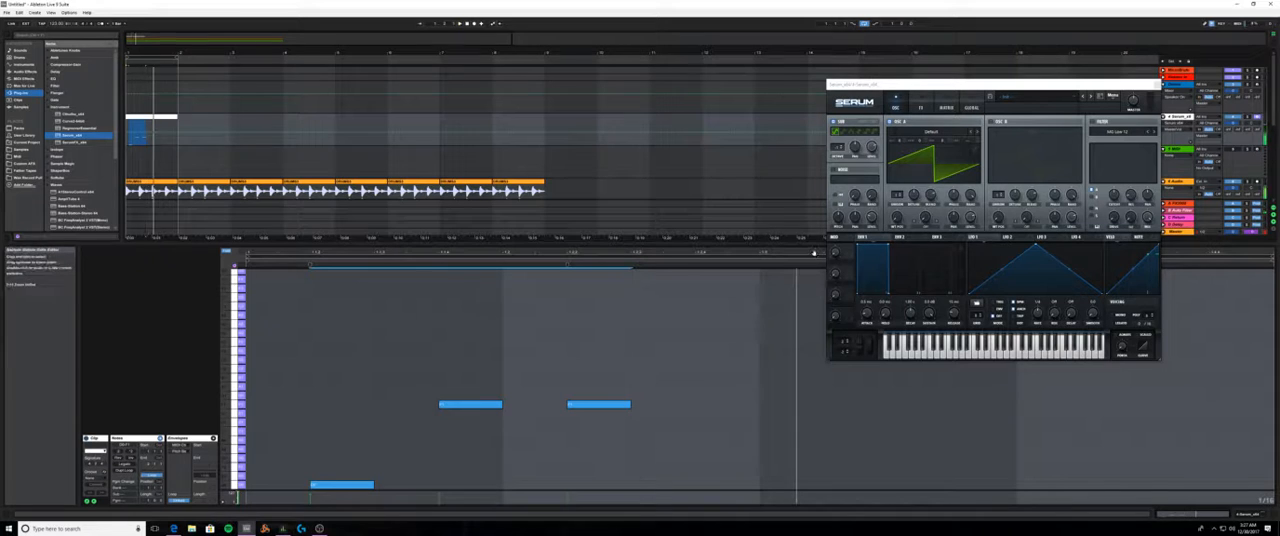
- Switch off Serum's sub oscillator, leaving only oscillator A enabled
{"action": "left_click", "coordinate": [889, 122]}
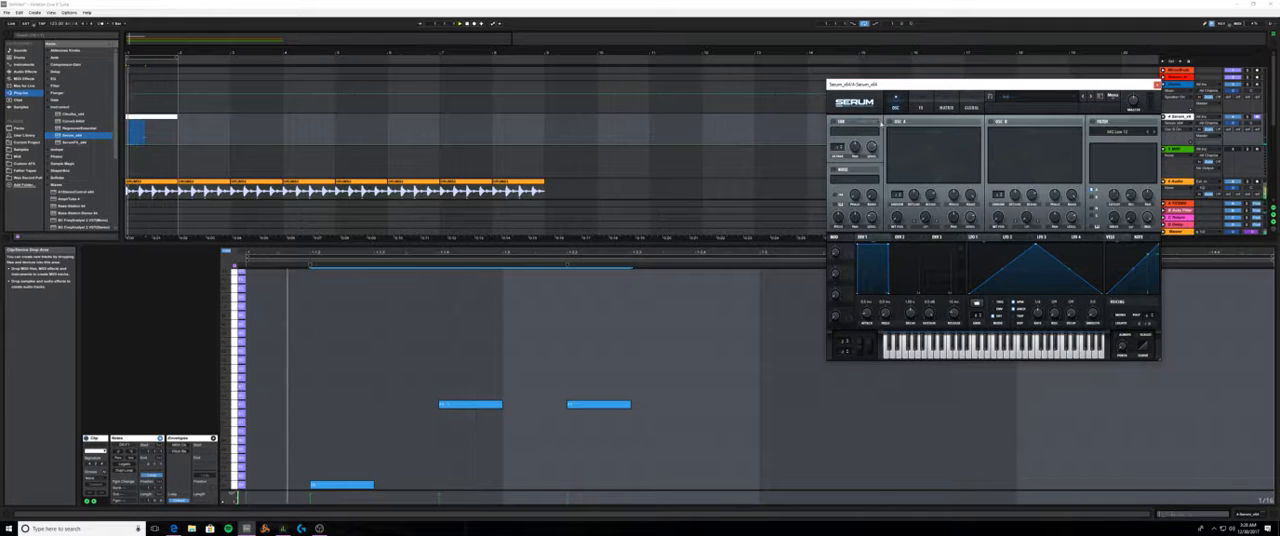
{"action": "left_click", "coordinate": [889, 122]}
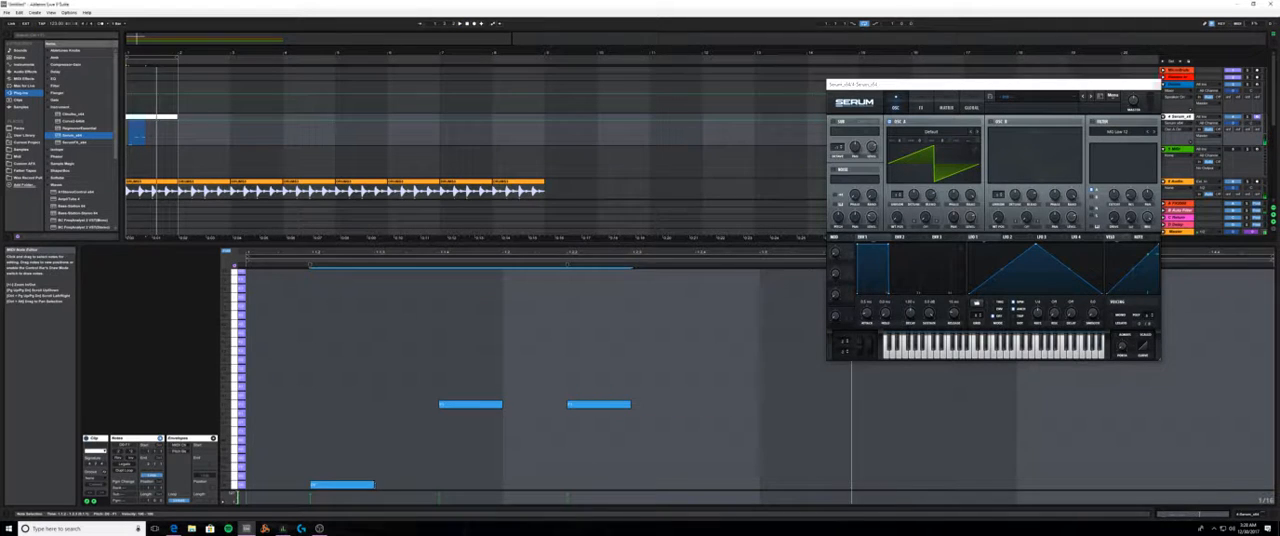
- Lengthen the low first melody note to an eighth, keeping the two higher notes at sixteenth length
{"action": "left_click_drag", "start_coordinate": [375, 485], "coordinate": [439, 485]}
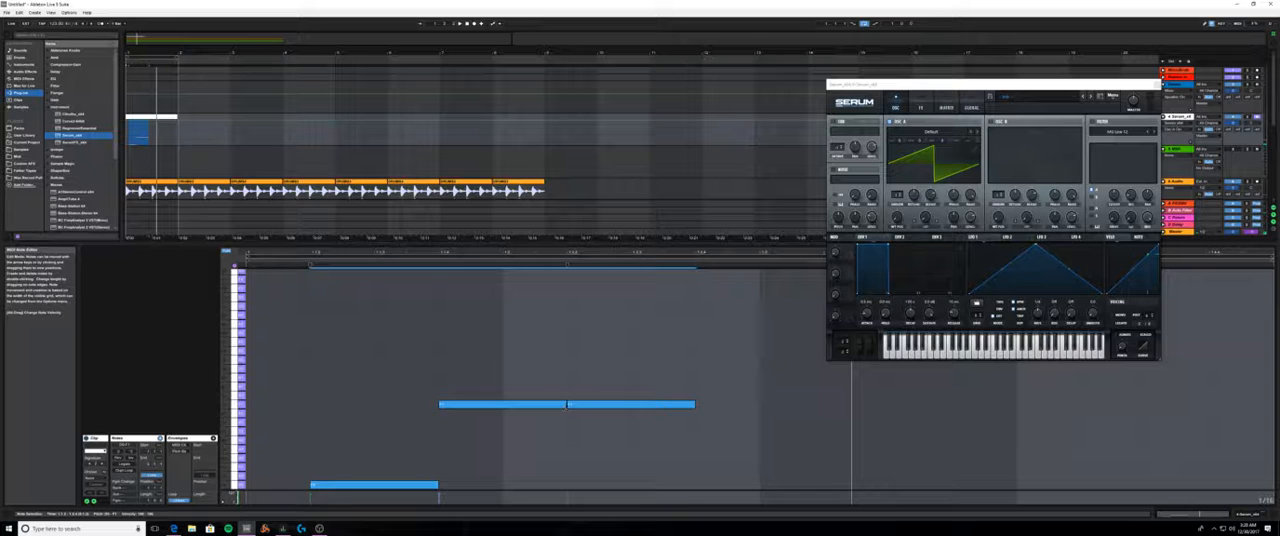
{"action": "left_click", "coordinate": [514, 439]}
{"action": "left_click_drag", "start_coordinate": [416, 361], "coordinate": [665, 419]}
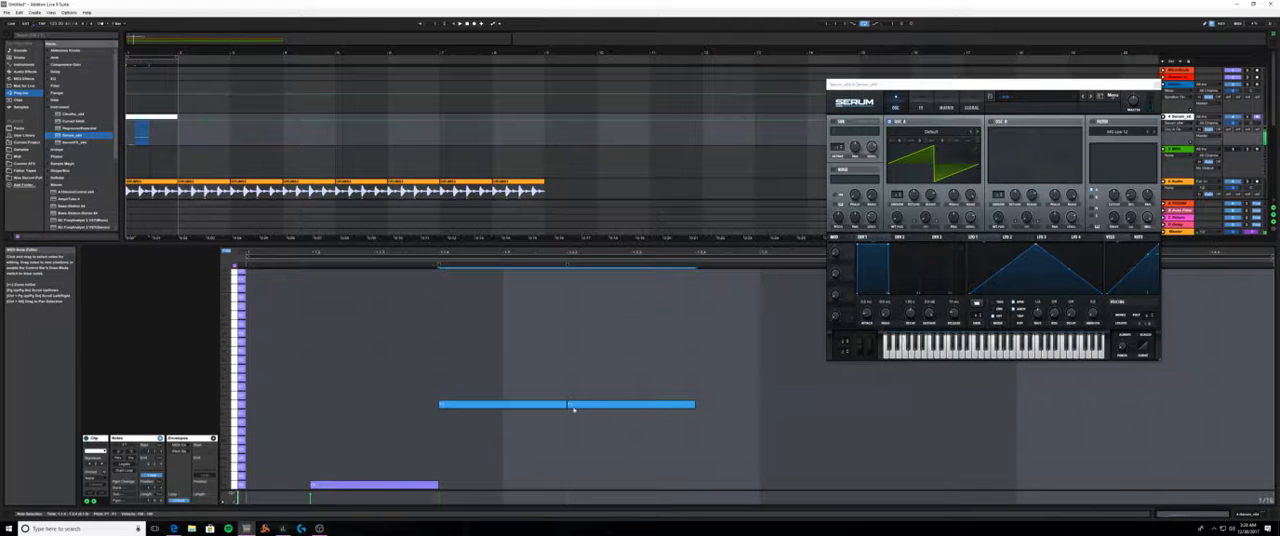
{"action": "left_click_drag", "start_coordinate": [567, 405], "coordinate": [502, 406]}
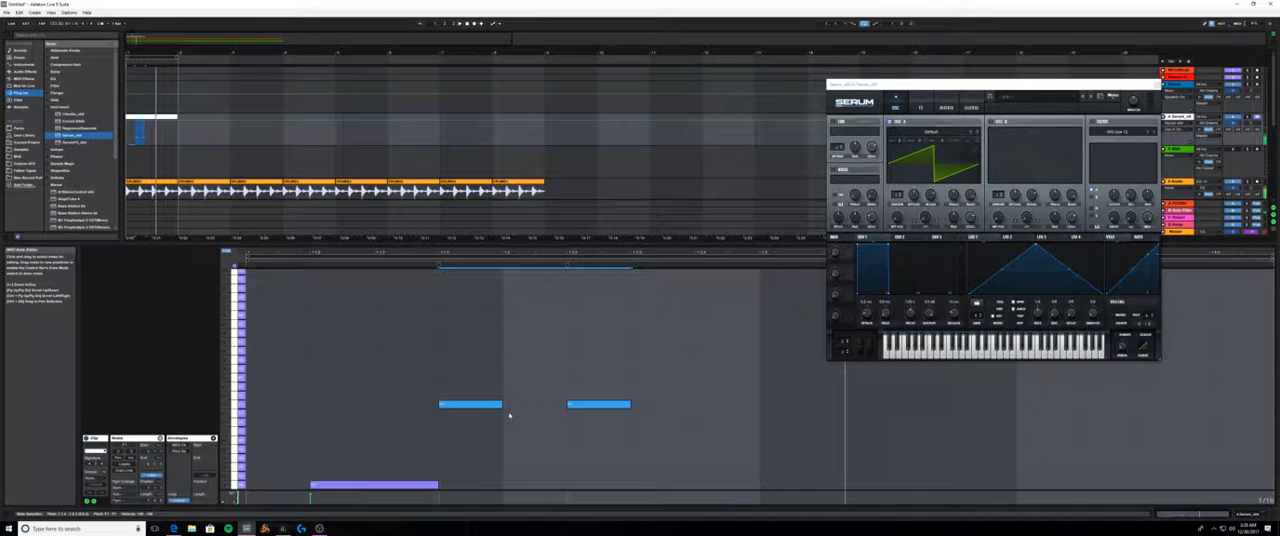
{"action": "left_click", "coordinate": [671, 414]}
- Add a sixteenth one scale step higher at the end of beat 2 and an eighth three steps below it on beat 3
{"action": "double_click", "coordinate": [723, 398]}
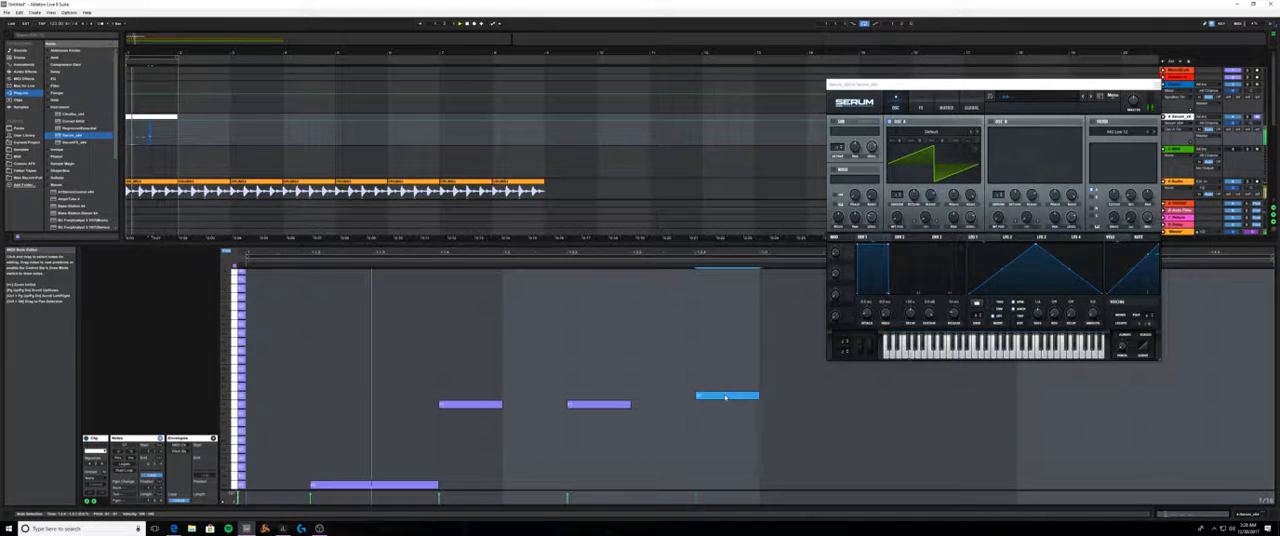
{"action": "mouse_move", "coordinate": [723, 398]}
{"action": "left_mouse_down"}
{"action": "mouse_move", "coordinate": [764, 400]}
{"action": "mouse_move", "coordinate": [729, 400]}
{"action": "left_mouse_up"}
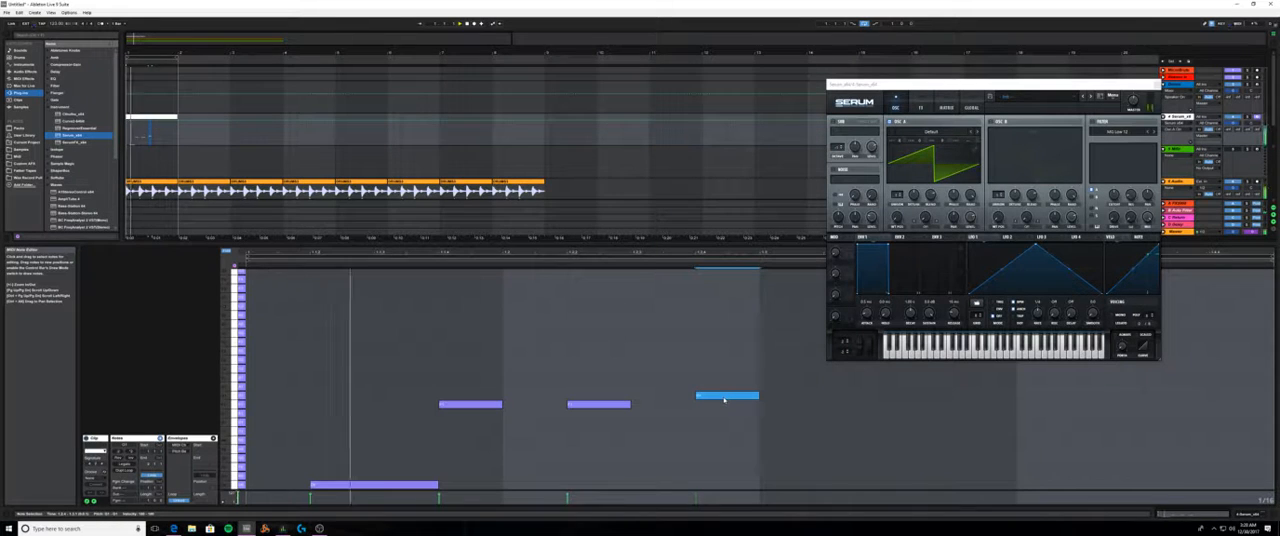
{"action": "double_click", "coordinate": [785, 486]}
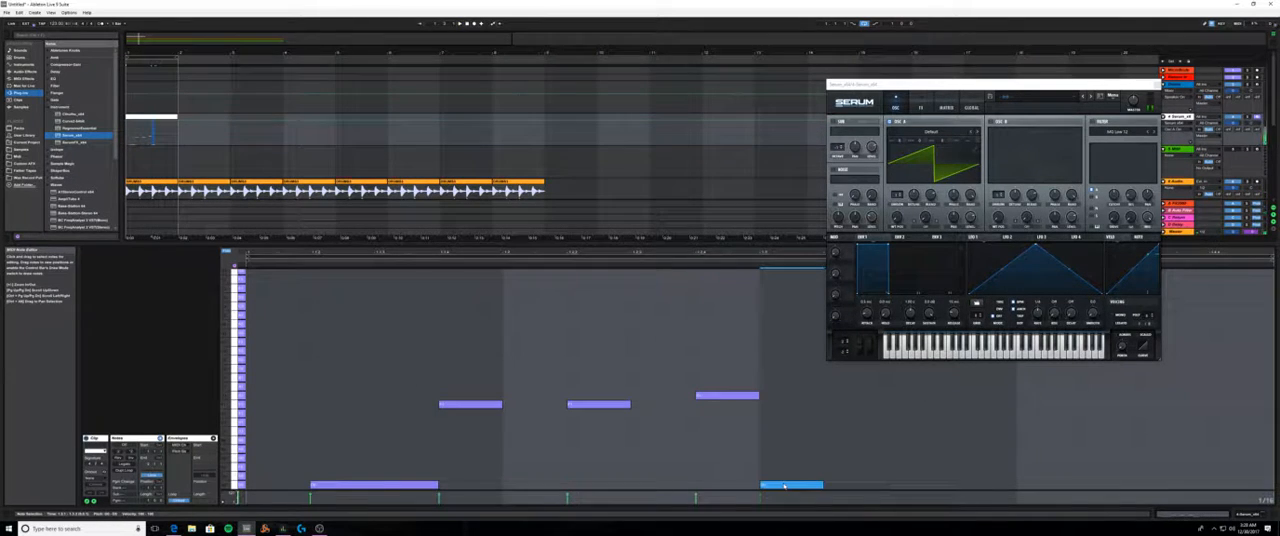
{"action": "left_click_drag", "start_coordinate": [803, 487], "coordinate": [798, 424]}
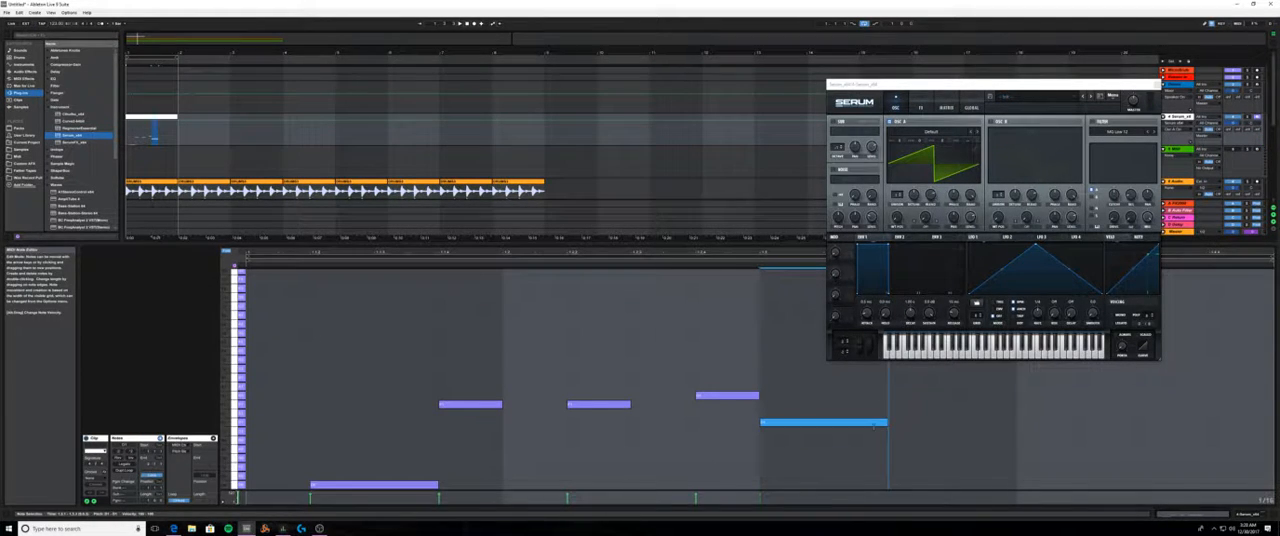
- Add two same-pitch notes in the second half of beat 3, shorten them slightly with the grid at 1/32
{"action": "double_click", "coordinate": [930, 425]}
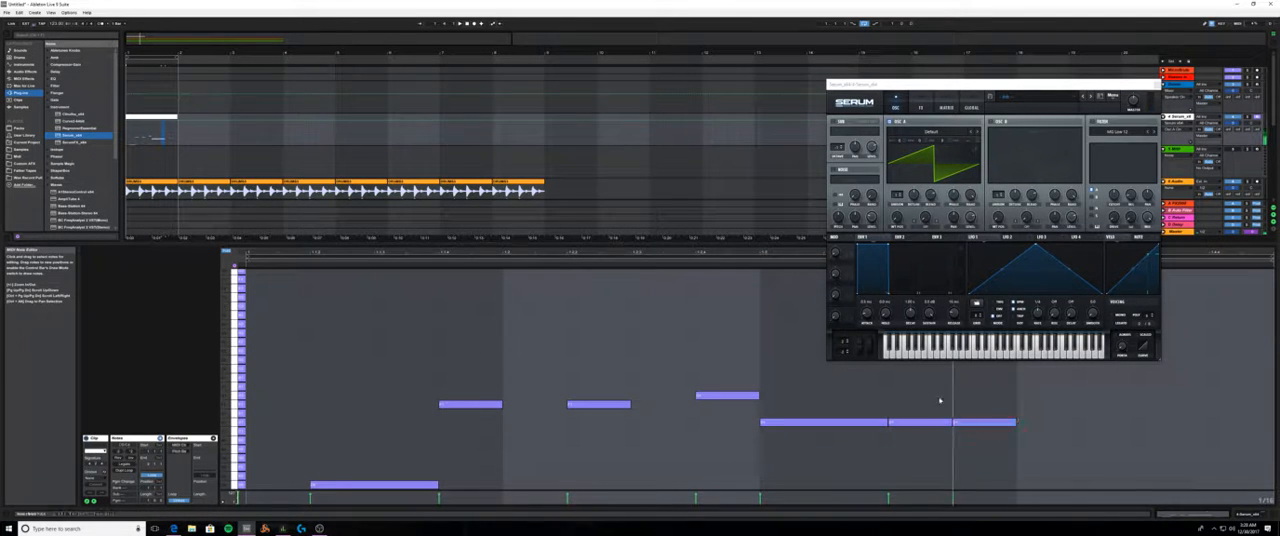
{"action": "left_click_drag", "start_coordinate": [940, 401], "coordinate": [1030, 430]}
{"action": "right_click", "coordinate": [985, 449]}
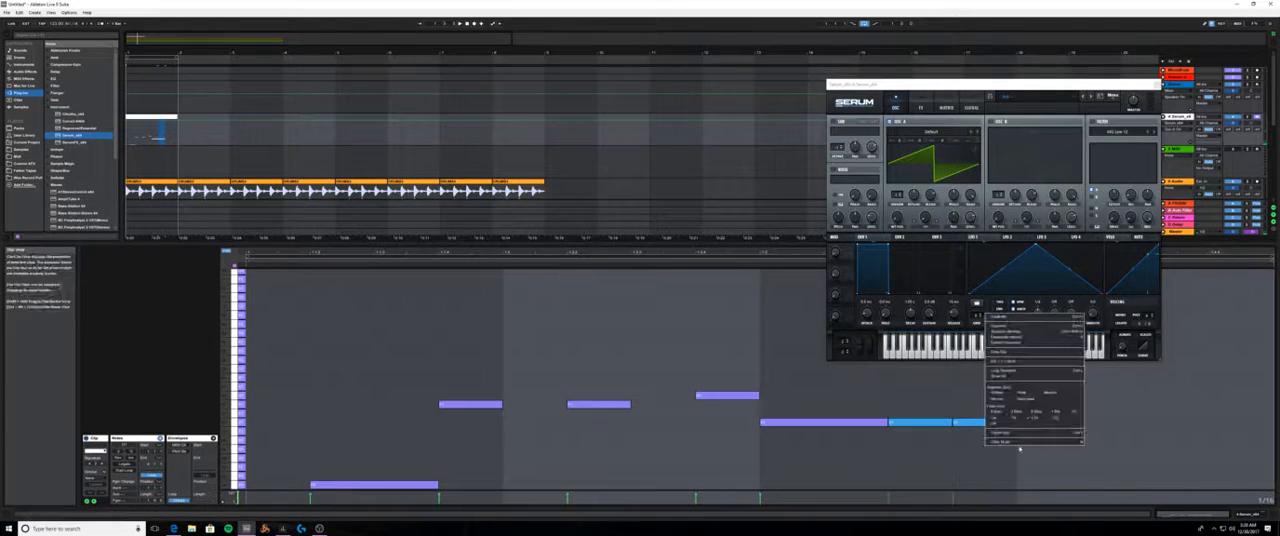
{"action": "left_click", "coordinate": [1033, 428]}
{"action": "right_click", "coordinate": [992, 438]}
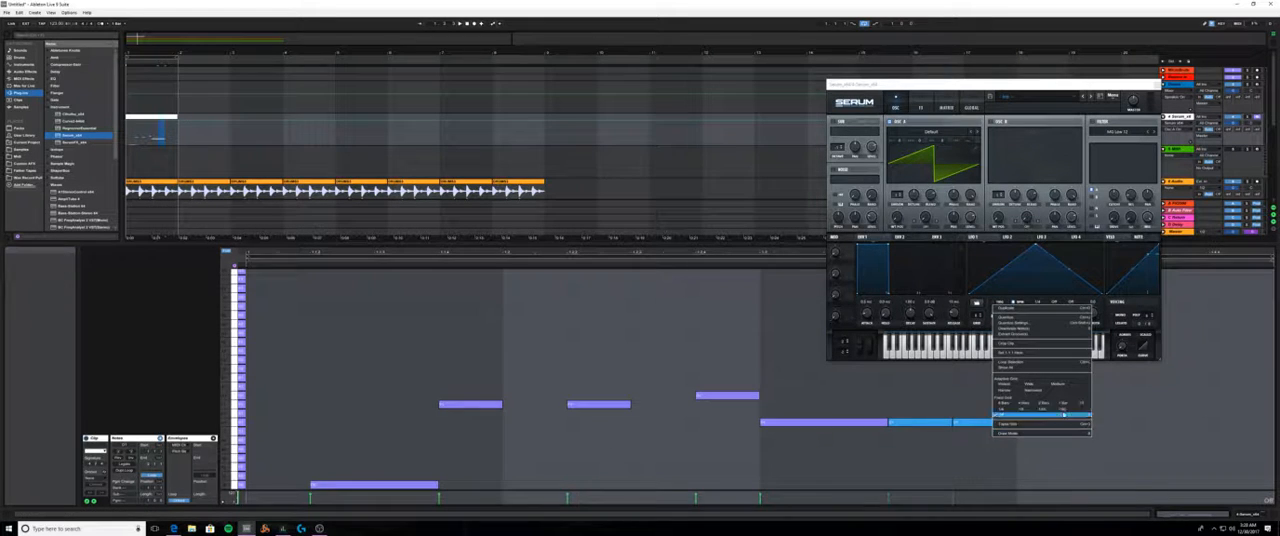
{"action": "left_click", "coordinate": [1063, 405]}
{"action": "right_click", "coordinate": [1003, 431]}
{"action": "left_click", "coordinate": [1075, 404]}
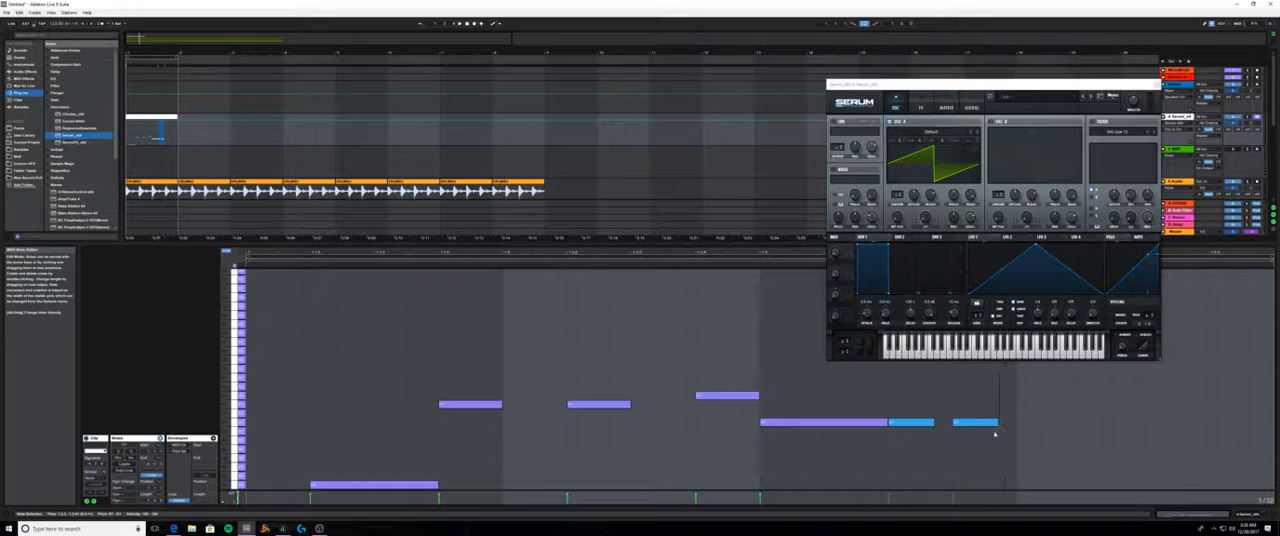
{"action": "key", "text": "space"}
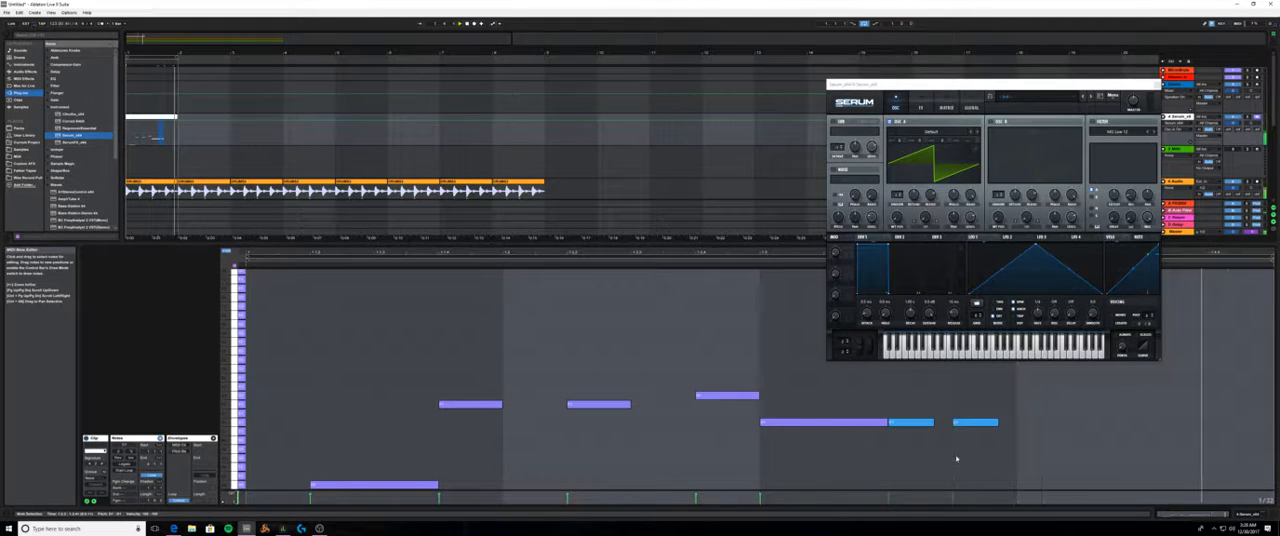
- Remove the two short notes and extend the long beat-3 note to fill the whole beat
{"action": "double_click", "coordinate": [925, 424]}
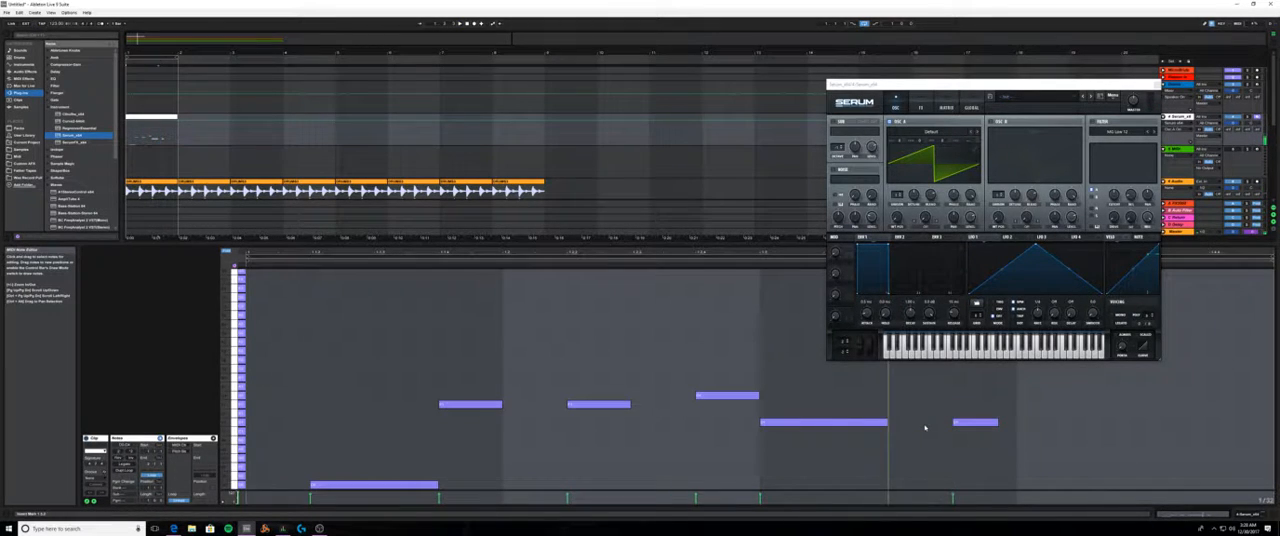
{"action": "double_click", "coordinate": [925, 423]}
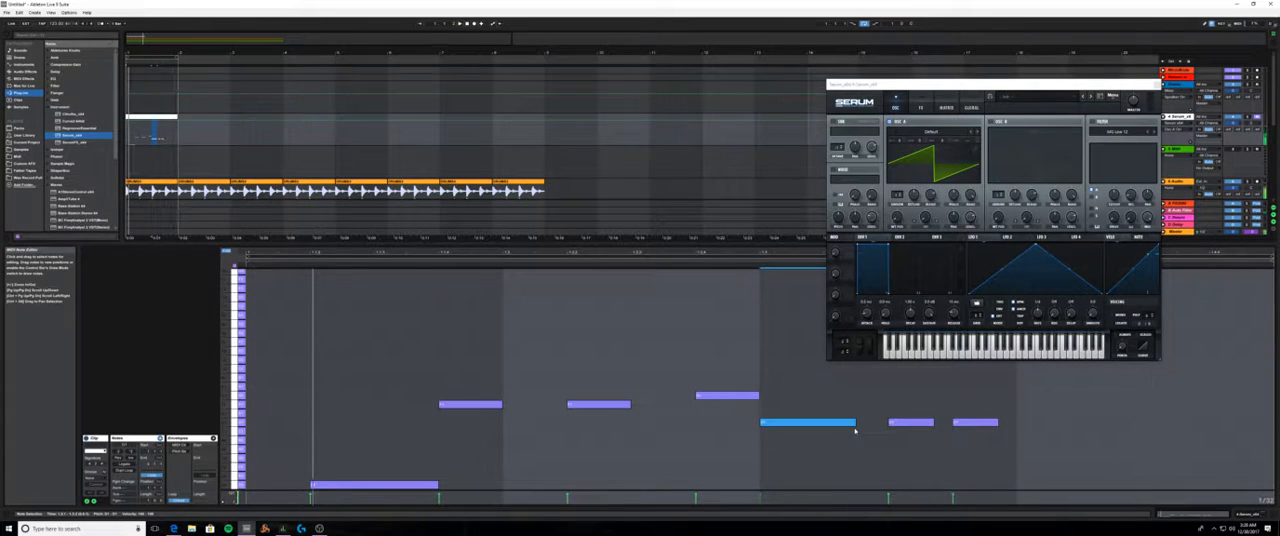
{"action": "double_click", "coordinate": [912, 423]}
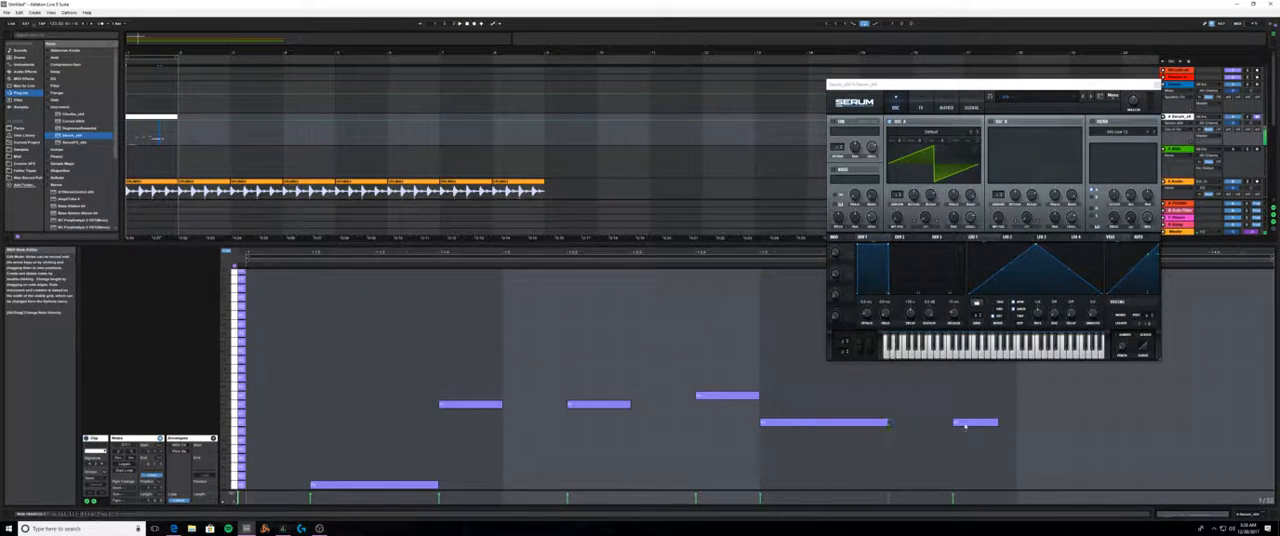
{"action": "double_click", "coordinate": [966, 423]}
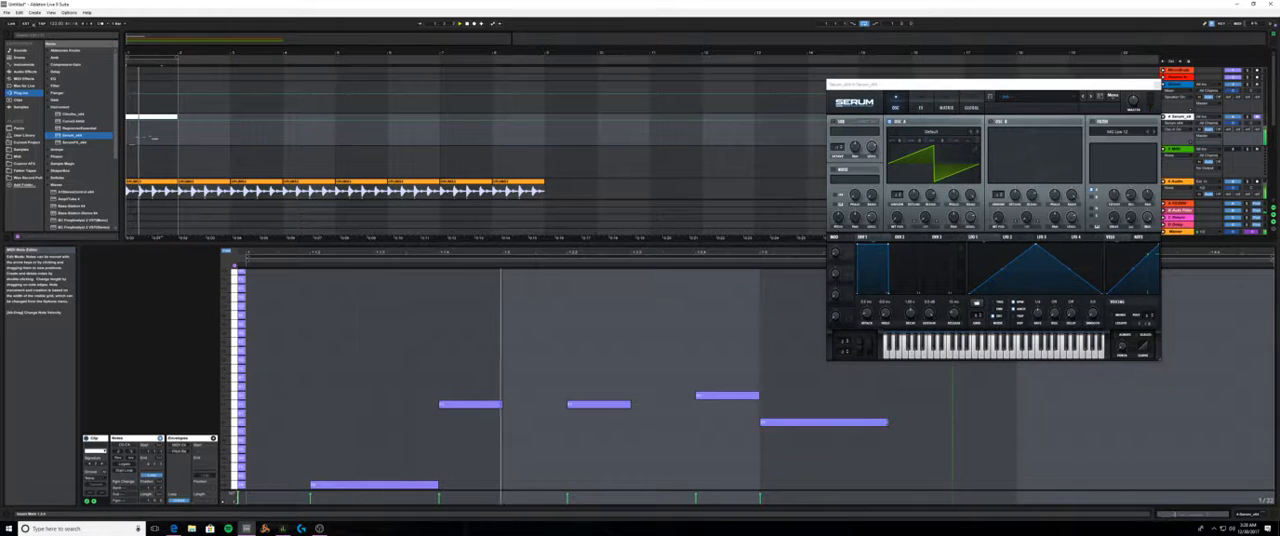
{"action": "left_click_drag", "start_coordinate": [888, 423], "coordinate": [1016, 423]}
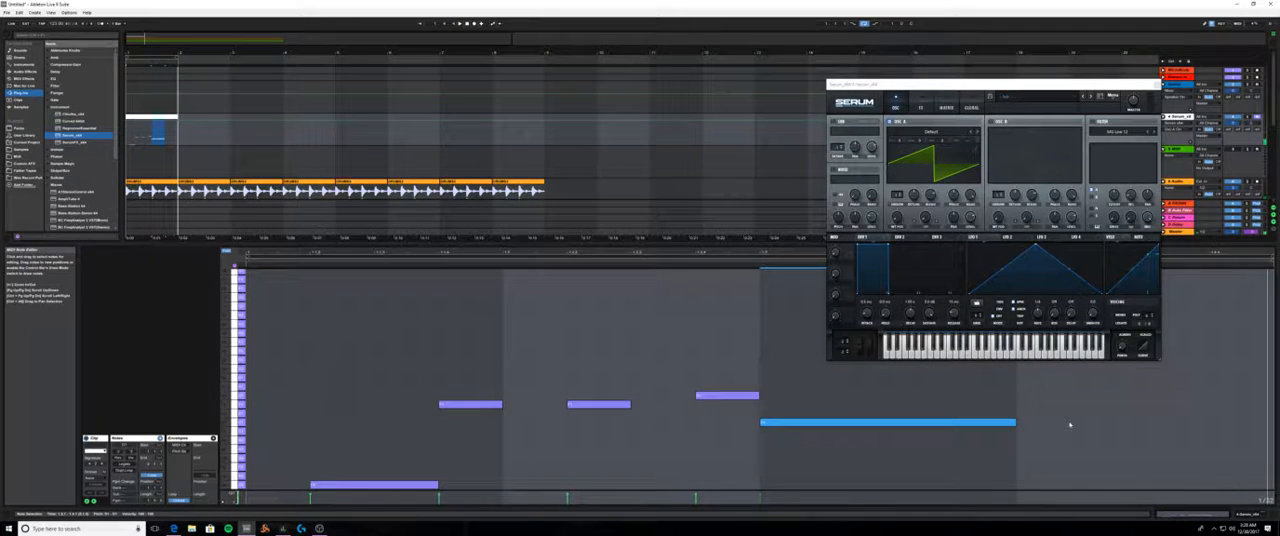
{"action": "key", "text": "space"}
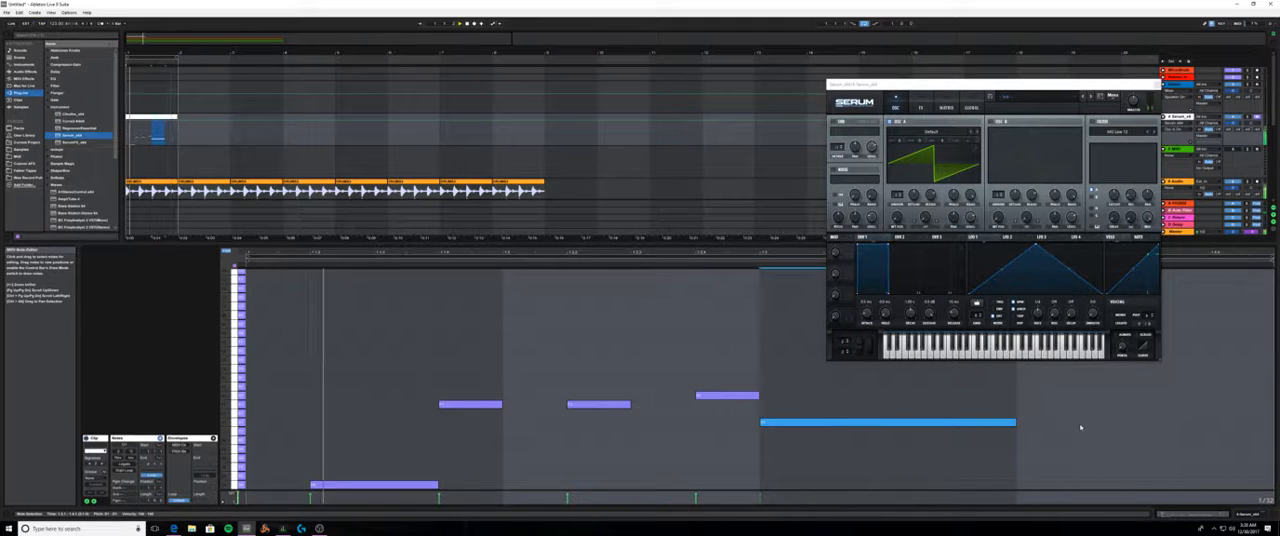
- Add two sixteenth notes in beat 4 at the beat-3 note's pitch, with a 1/32 gap between them
{"action": "left_click", "coordinate": [1049, 429]}
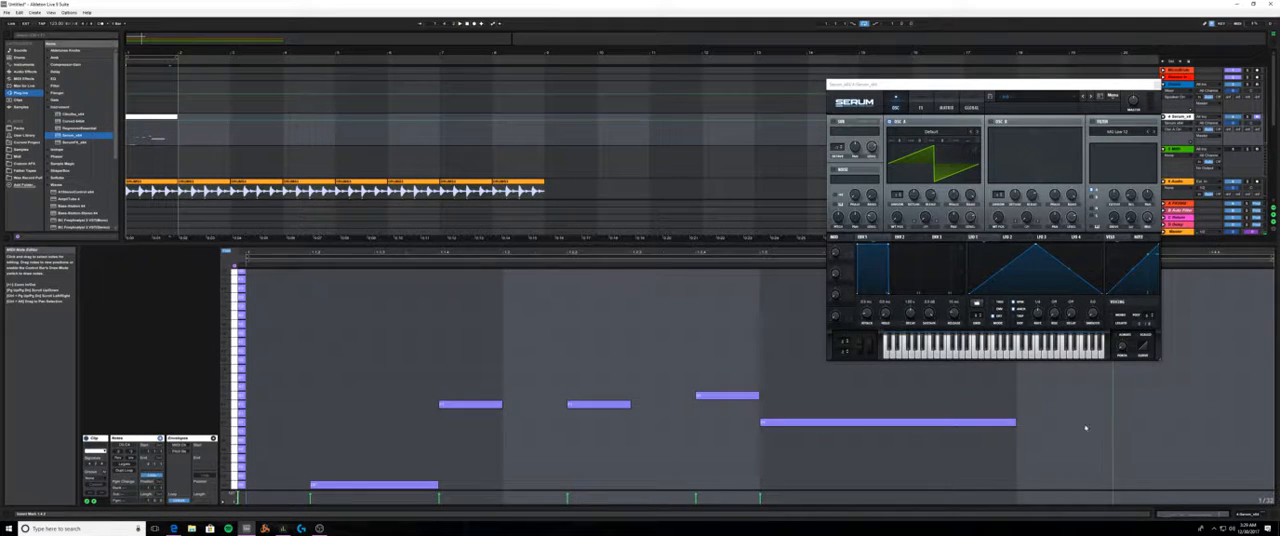
{"action": "double_click", "coordinate": [1100, 423]}
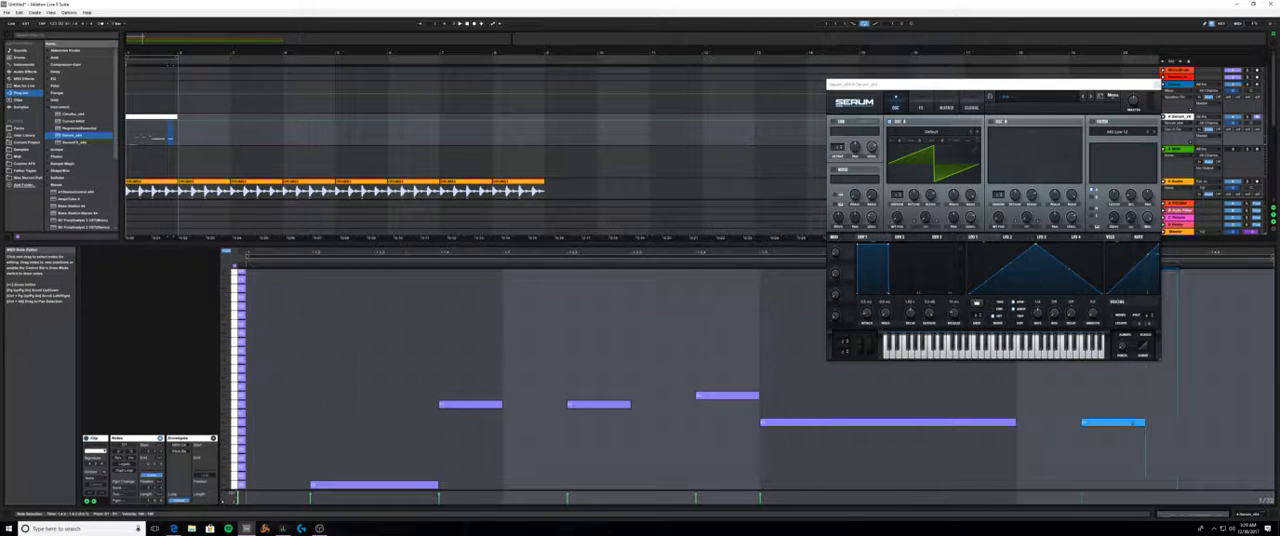
{"action": "double_click", "coordinate": [1192, 424]}
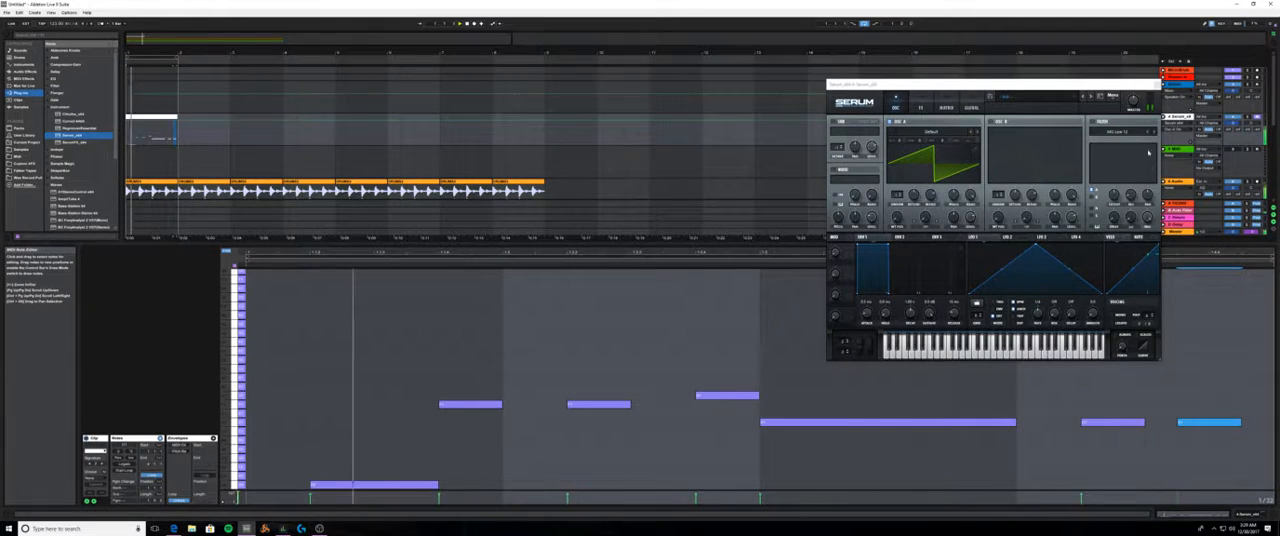
- Close the Serum window, then extend the melody clip and the arrangement loop to eight bars, matching the drum clips
{"action": "left_click", "coordinate": [1157, 86]}
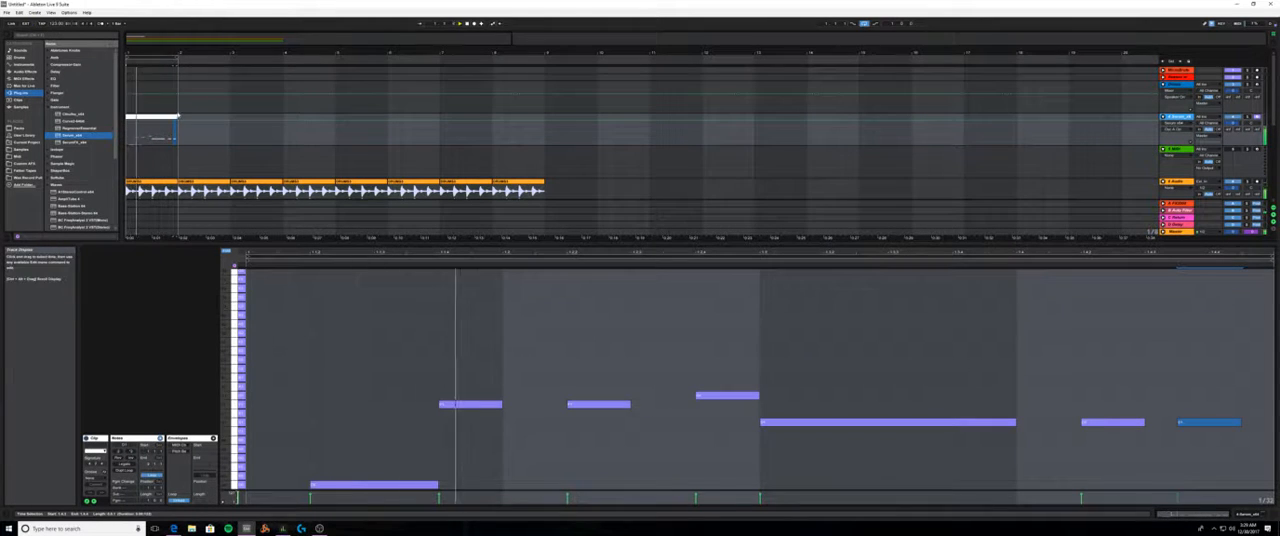
{"action": "left_click_drag", "start_coordinate": [178, 123], "coordinate": [544, 122]}
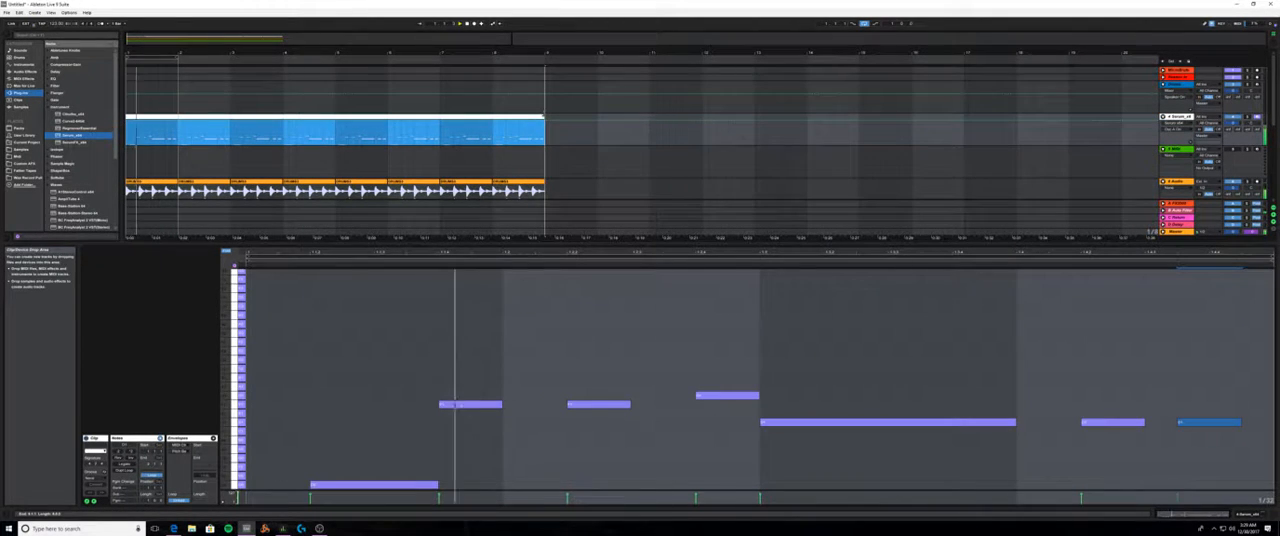
{"action": "left_click_drag", "start_coordinate": [180, 61], "coordinate": [545, 60]}
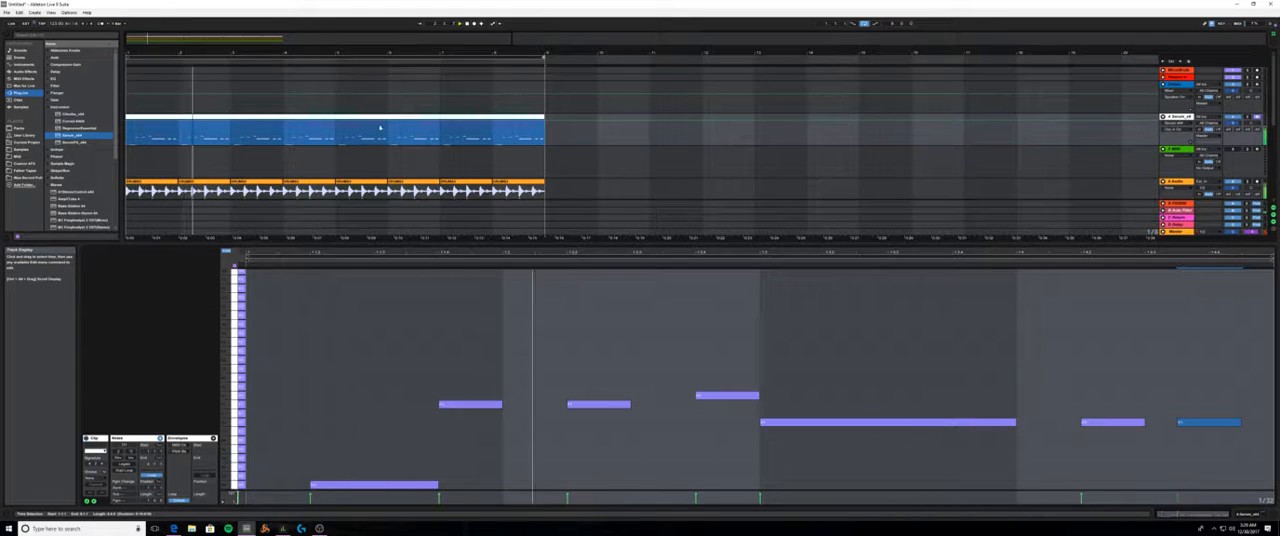
- Shrink the note editor so the arrangement shows the audio tracks below the melody
{"action": "scroll", "coordinate": [389, 146], "scroll_direction": "down", "scroll_amount": 5}
{"action": "scroll", "coordinate": [389, 146], "scroll_direction": "up", "scroll_amount": 3}
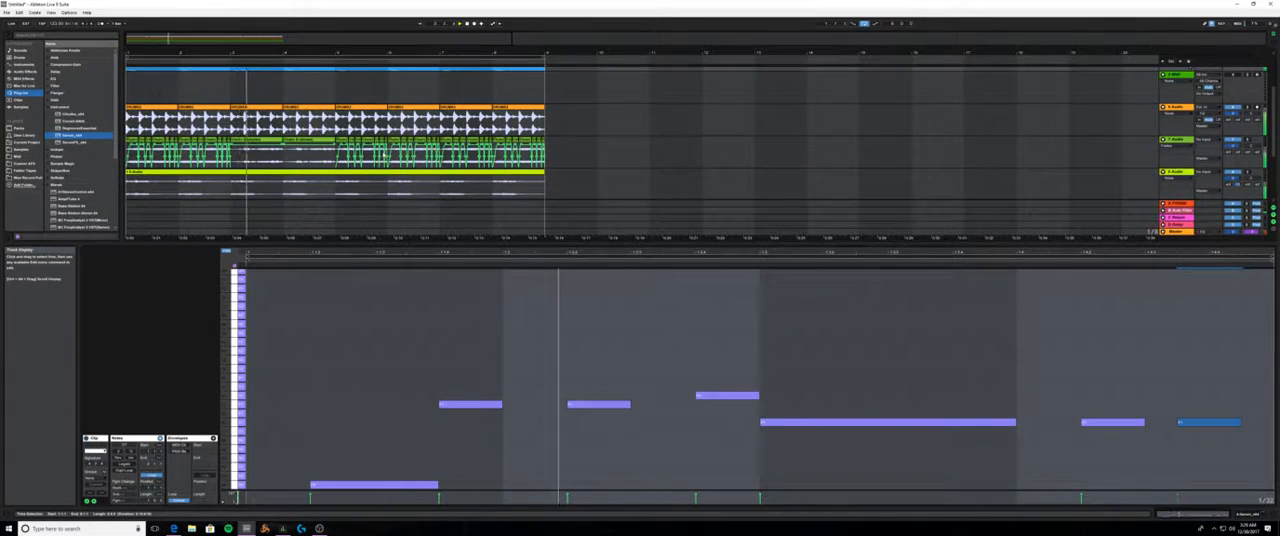
{"action": "scroll", "coordinate": [466, 166], "scroll_direction": "down", "scroll_amount": 3}
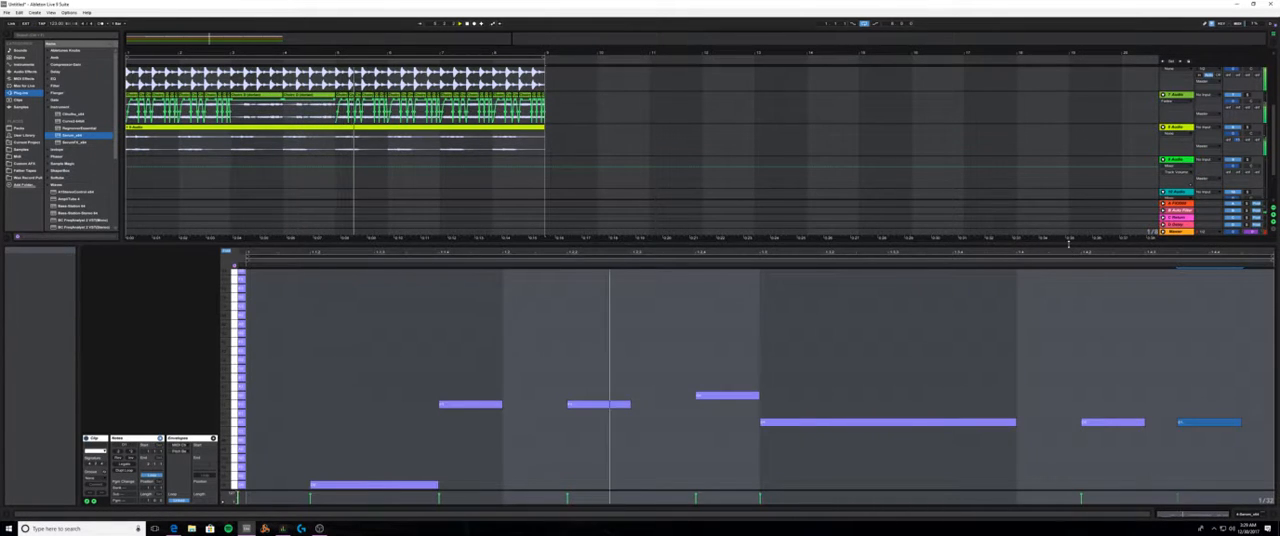
{"action": "left_click_drag", "start_coordinate": [1069, 251], "coordinate": [1071, 389]}
{"action": "scroll", "coordinate": [1111, 334], "scroll_direction": "up", "scroll_amount": 2}
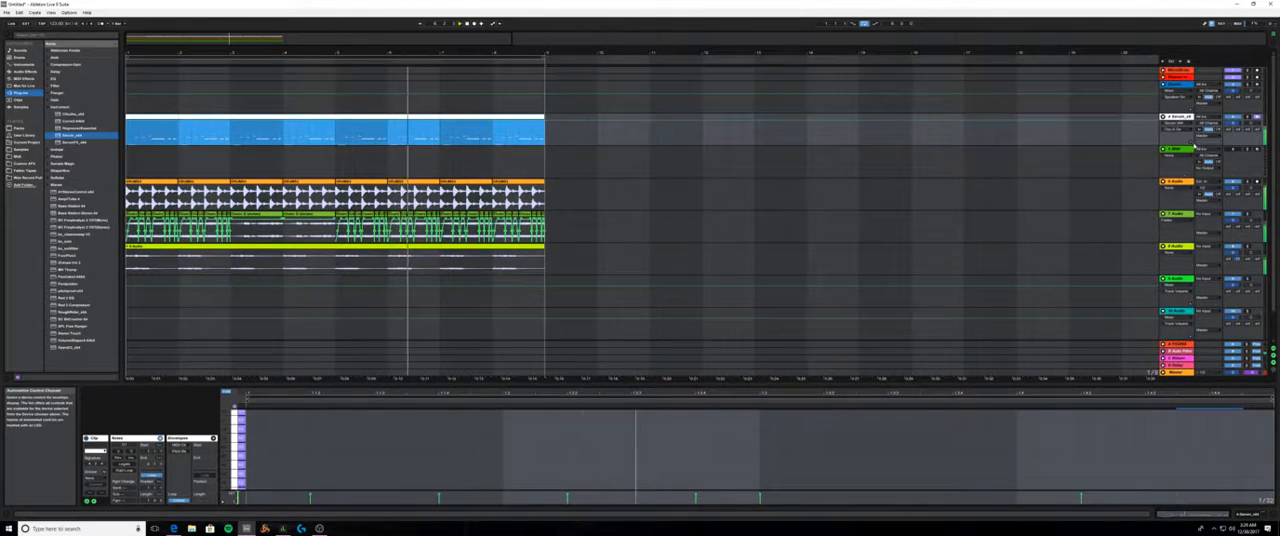
- Reopen Serum from the melody track's device chain and load a Digital wavetable into oscillator A
{"action": "left_click", "coordinate": [1247, 514]}
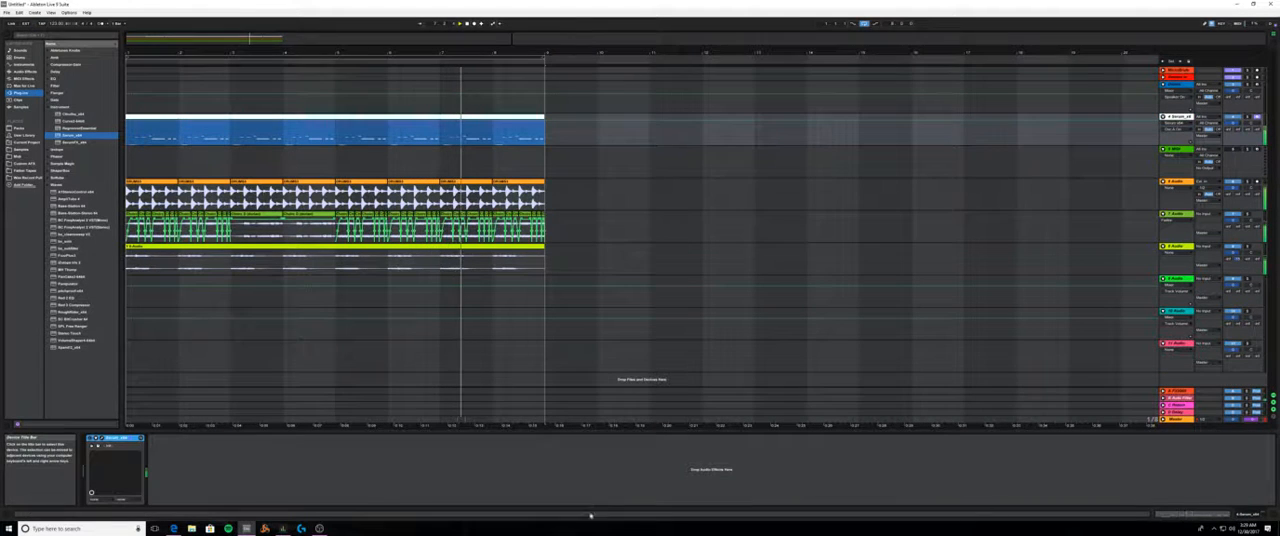
{"action": "left_click", "coordinate": [108, 445]}
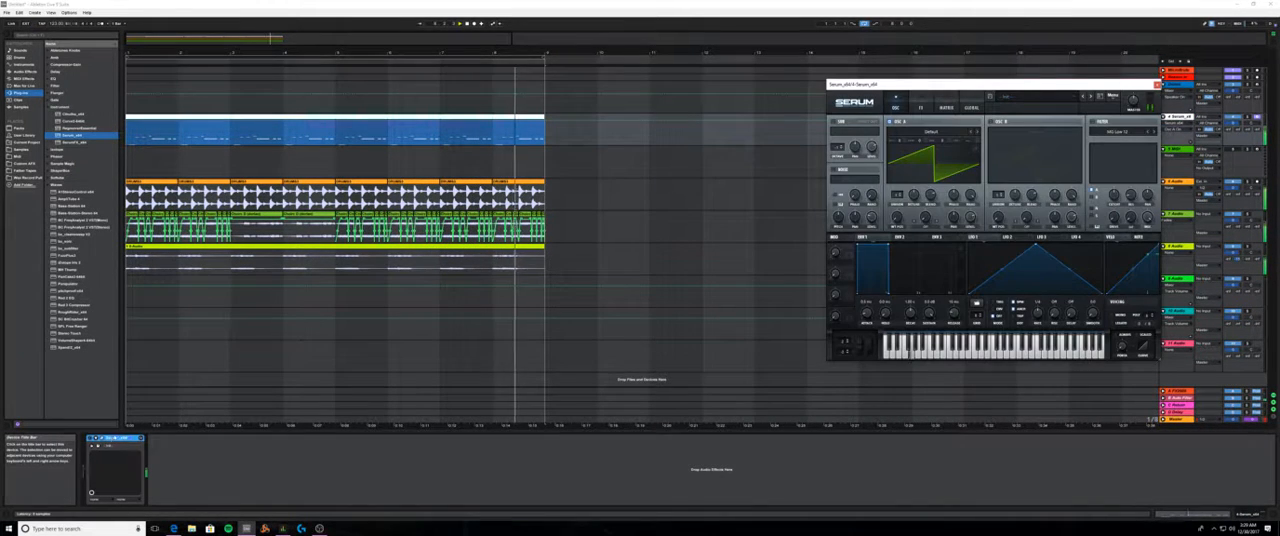
{"action": "left_click", "coordinate": [900, 133]}
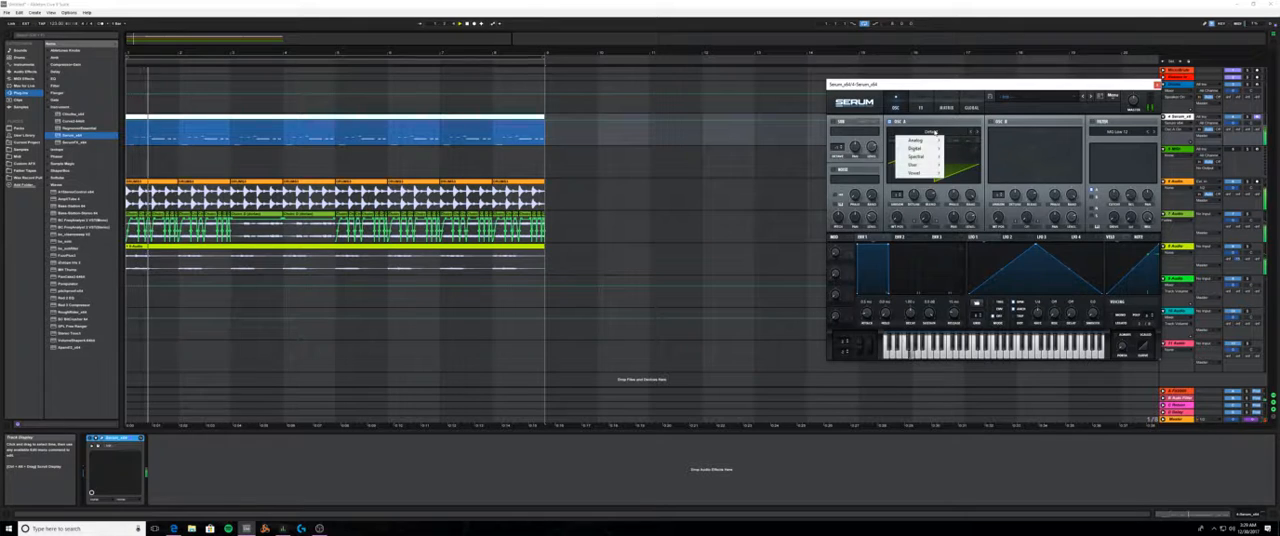
{"action": "left_click", "coordinate": [955, 147]}
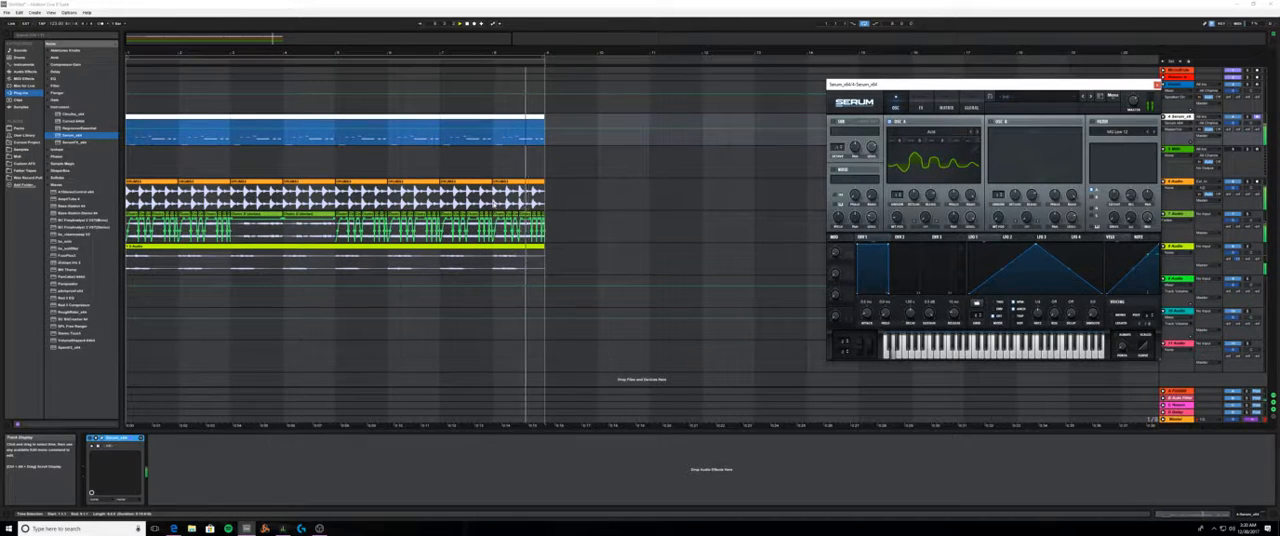
- Return to the clip's notes and add a sixteenth on beat 4, two scale steps above the long beat-3 note
{"action": "left_click", "coordinate": [1196, 513]}
{"action": "scroll", "coordinate": [1082, 459], "scroll_direction": "down", "scroll_amount": 3}
{"action": "scroll", "coordinate": [1085, 457], "scroll_direction": "down", "scroll_amount": 2}
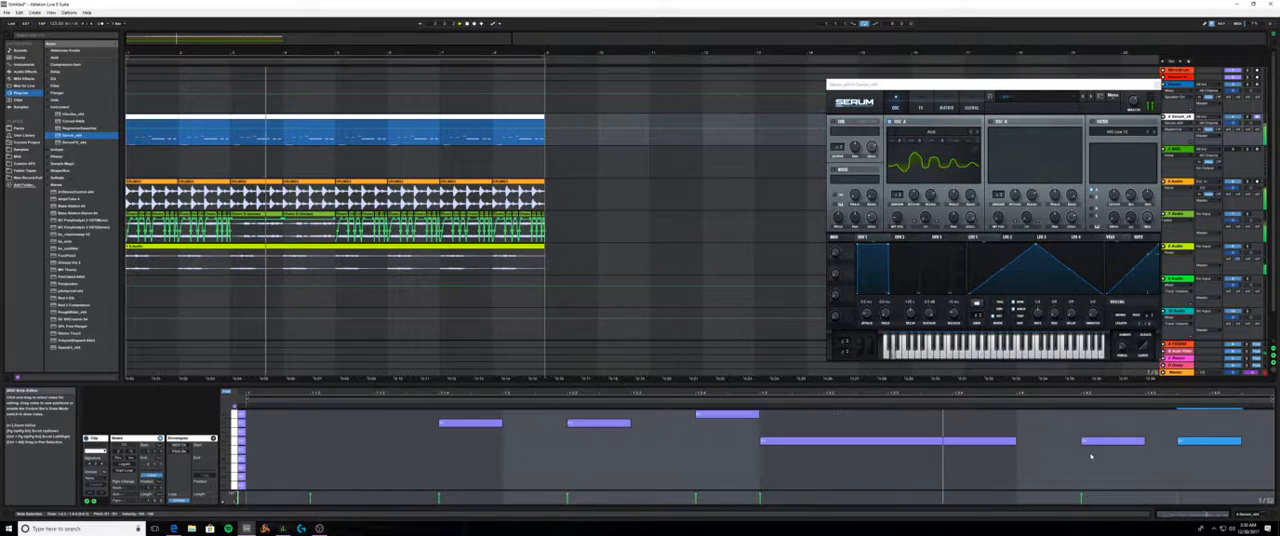
{"action": "double_click", "coordinate": [1036, 450]}
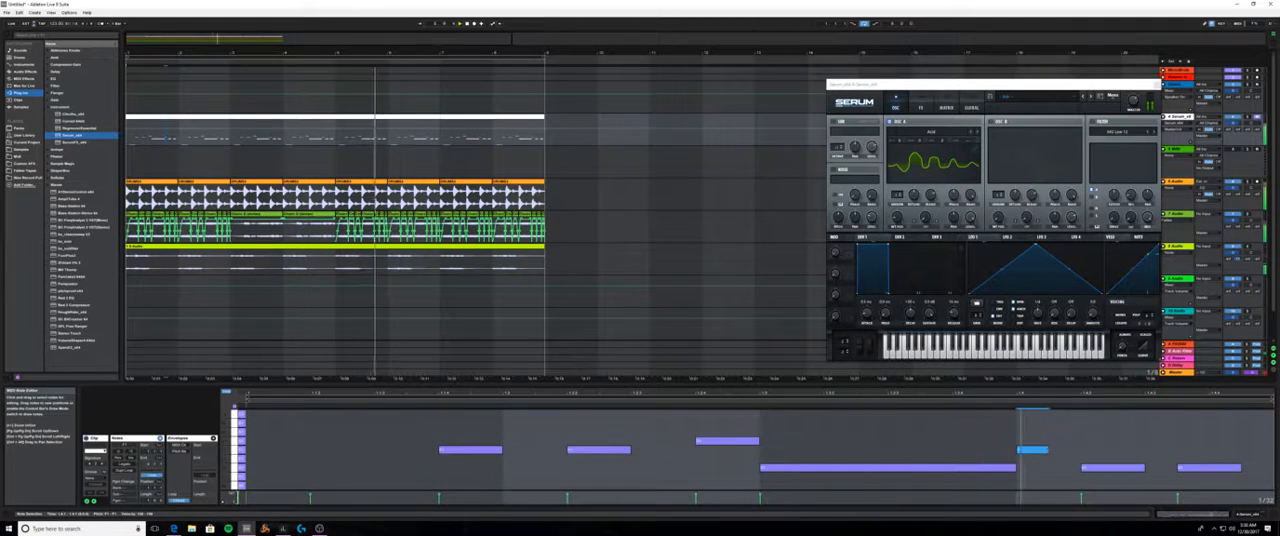
{"action": "left_click_drag", "start_coordinate": [1047, 450], "coordinate": [1078, 450]}
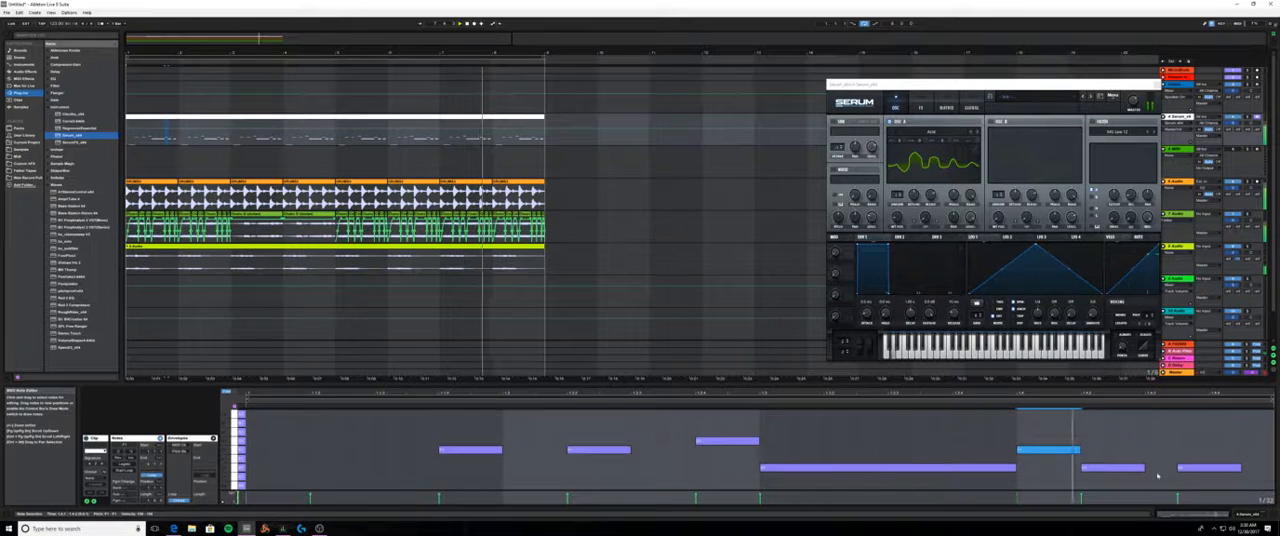
- Move the last note to the bar's final sixteenth and add a sixteenth three scale steps higher directly before it
{"action": "left_click_drag", "start_coordinate": [1192, 468], "coordinate": [1228, 470]}
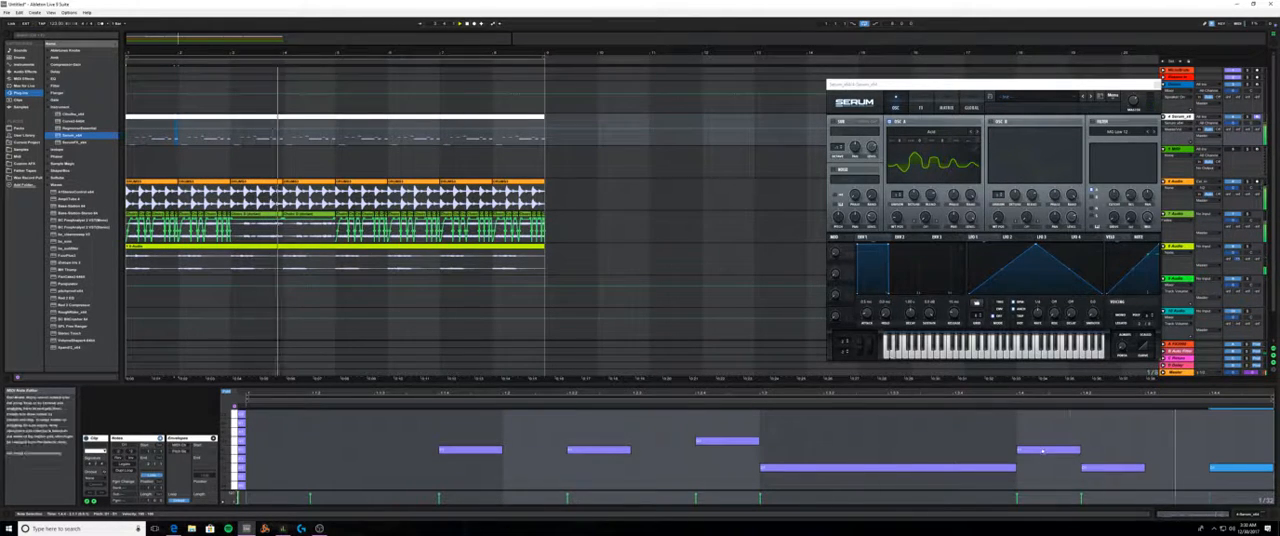
{"action": "double_click", "coordinate": [1161, 442]}
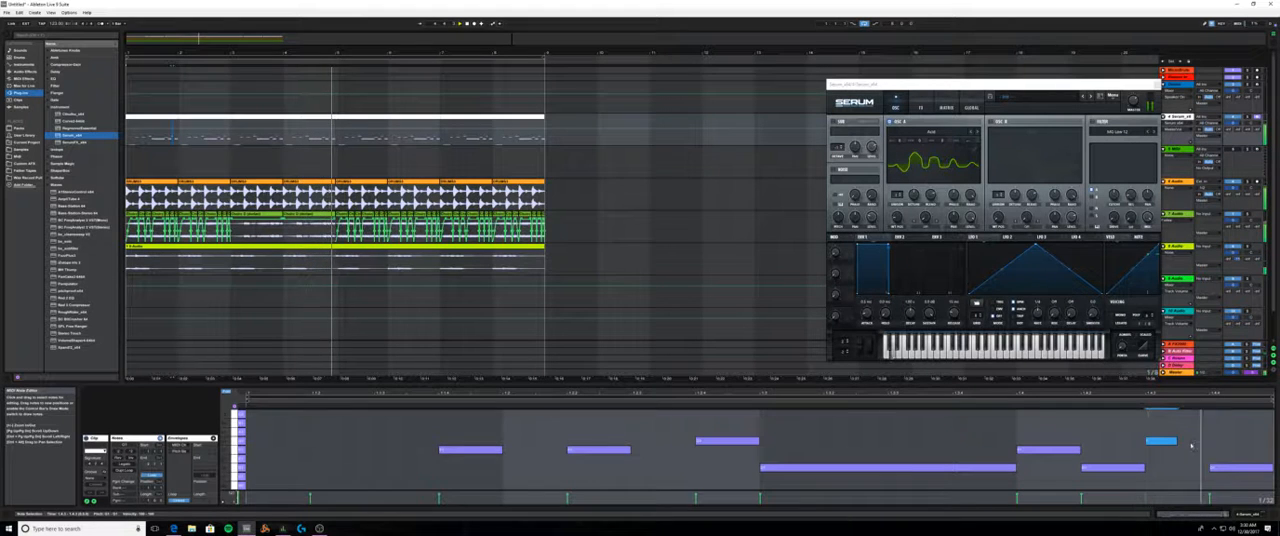
{"action": "left_click_drag", "start_coordinate": [1176, 441], "coordinate": [1208, 441]}
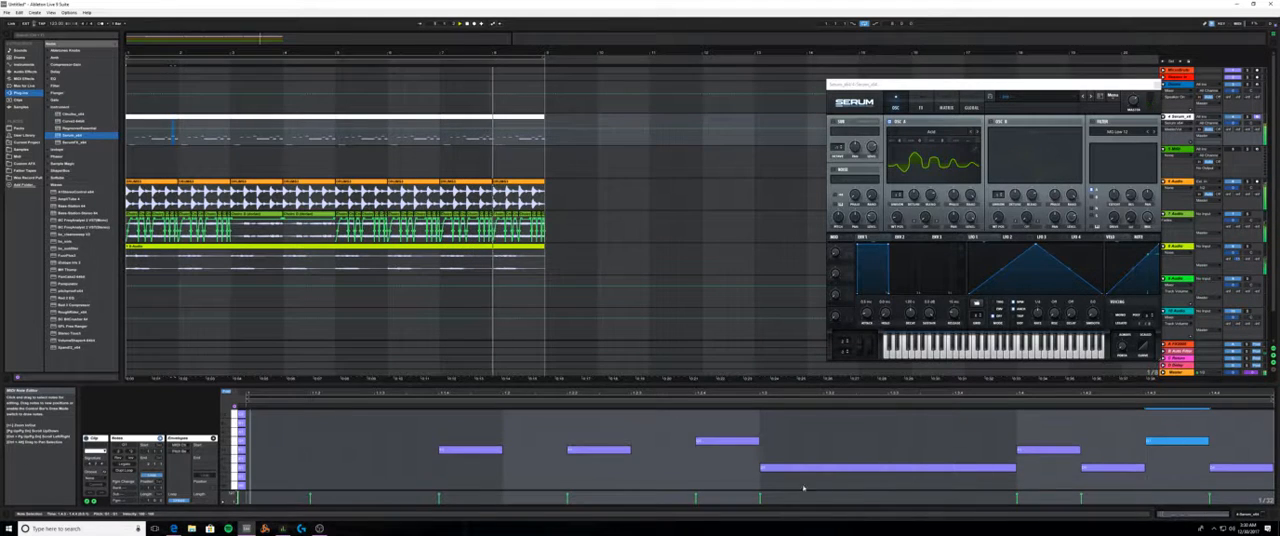
- Shorten the long beat-3 note to three sixteenths and fill the freed sixteenth with the first melody note's low pitch
{"action": "scroll", "coordinate": [806, 483], "scroll_direction": "down", "scroll_amount": 3}
{"action": "scroll", "coordinate": [847, 477], "scroll_direction": "up", "scroll_amount": 5}
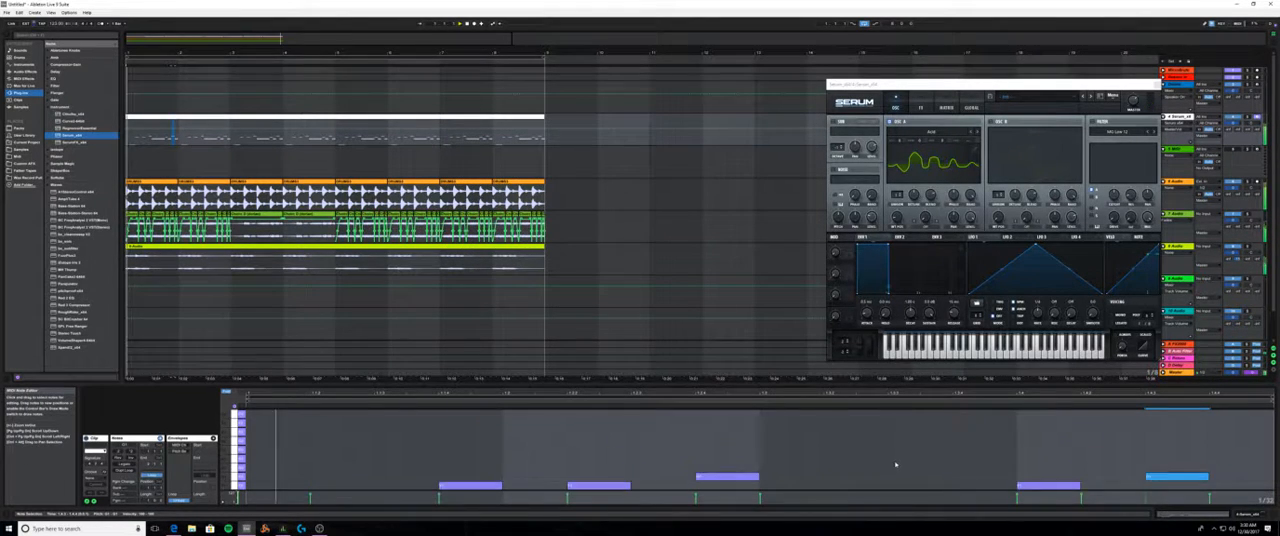
{"action": "scroll", "coordinate": [920, 460], "scroll_direction": "down", "scroll_amount": 5}
{"action": "left_click_drag", "start_coordinate": [1008, 424], "coordinate": [952, 424]}
{"action": "double_click", "coordinate": [962, 487]}
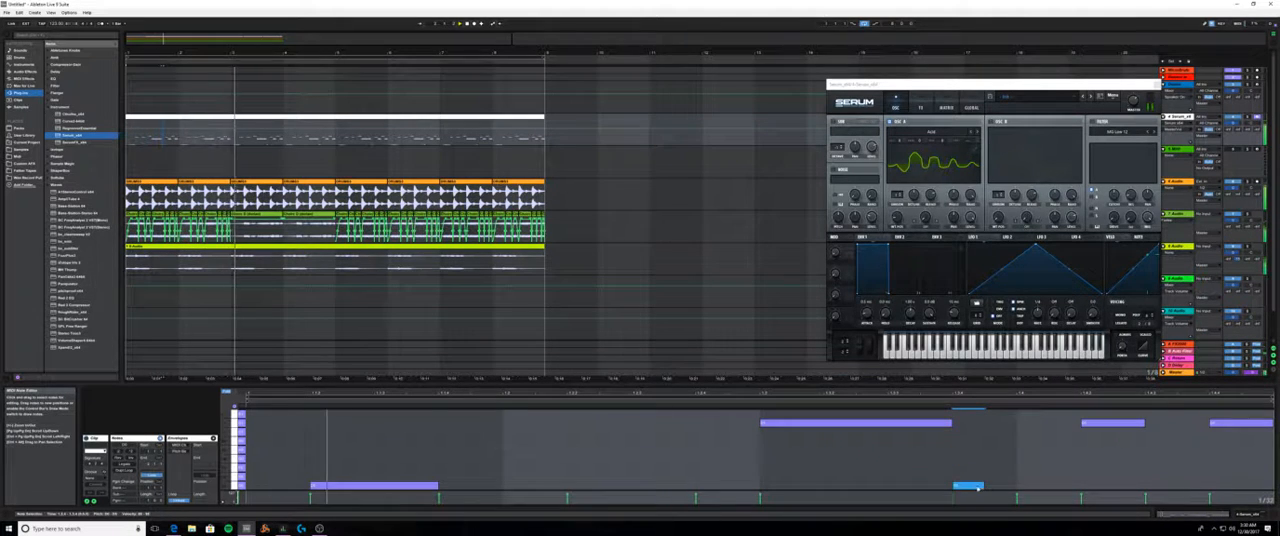
{"action": "left_click_drag", "start_coordinate": [981, 486], "coordinate": [1012, 486]}
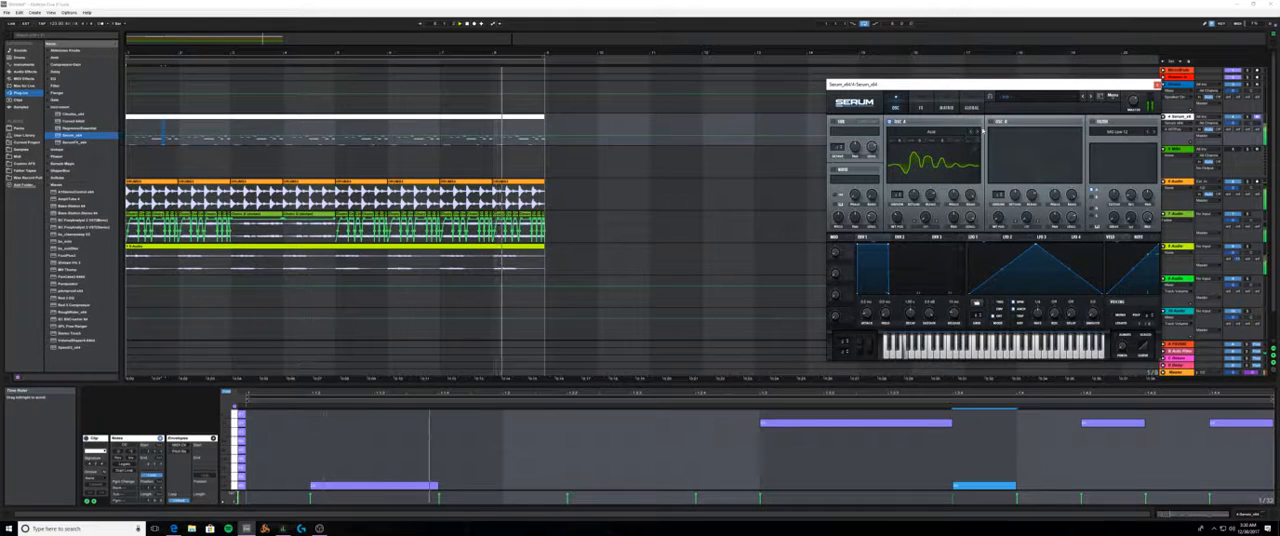
- Switch on Serum's oscillator B and raise its number of unison voices
{"action": "left_click", "coordinate": [990, 121]}
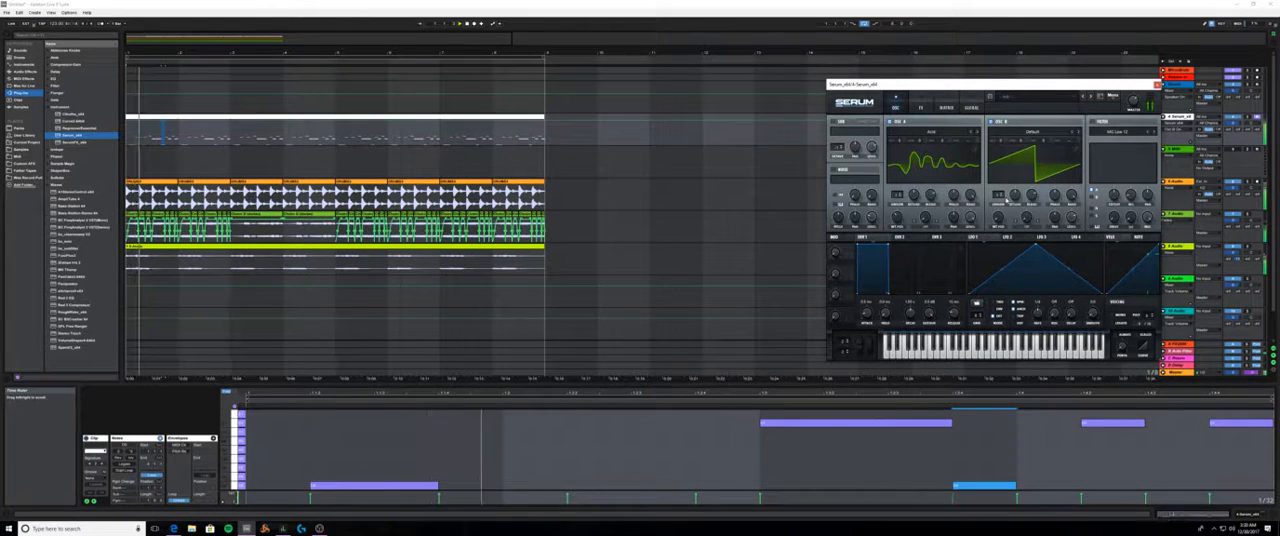
{"action": "left_click_drag", "start_coordinate": [998, 196], "coordinate": [998, 182]}
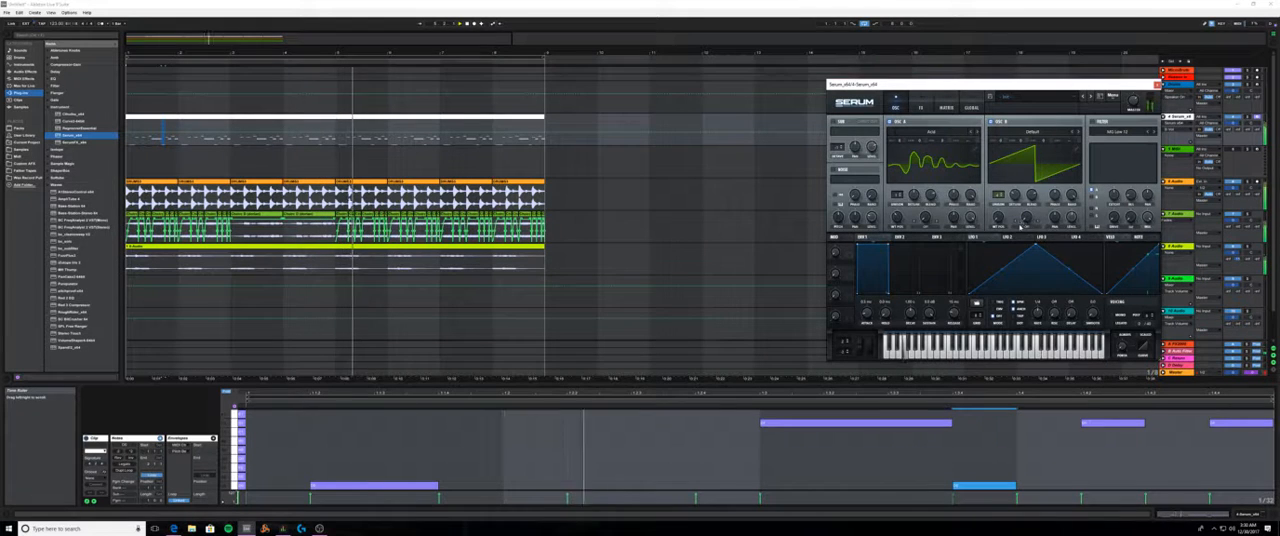
- Raise the wavetable position of Serum's oscillator B to give it a more complex waveform
{"action": "right_click", "coordinate": [1021, 227]}
{"action": "left_click", "coordinate": [1040, 262]}
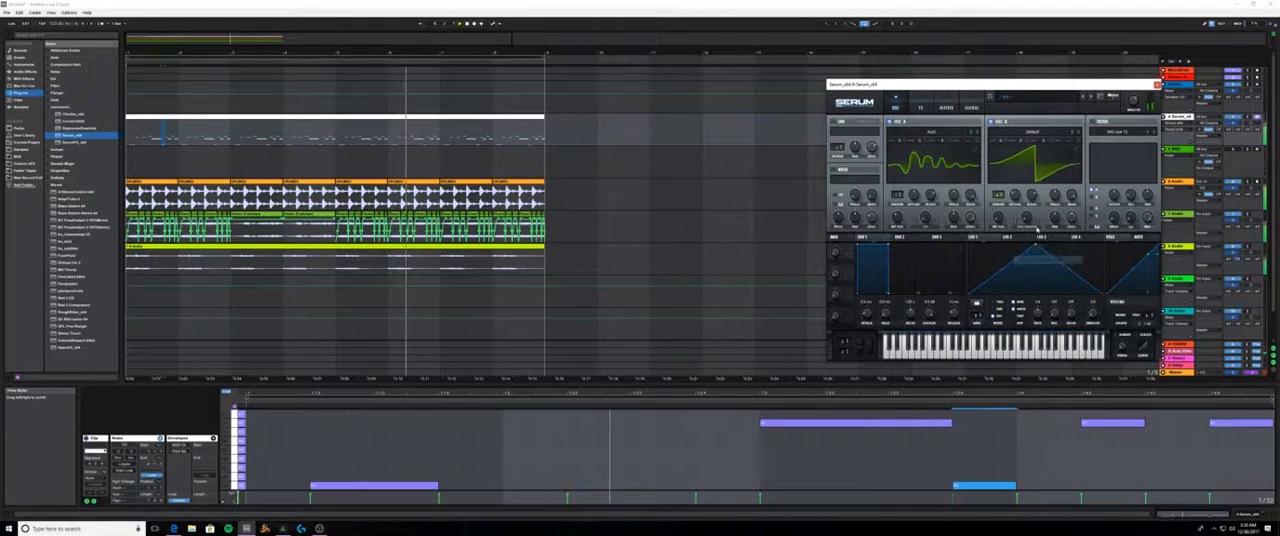
{"action": "left_click_drag", "start_coordinate": [1027, 219], "coordinate": [1028, 175]}
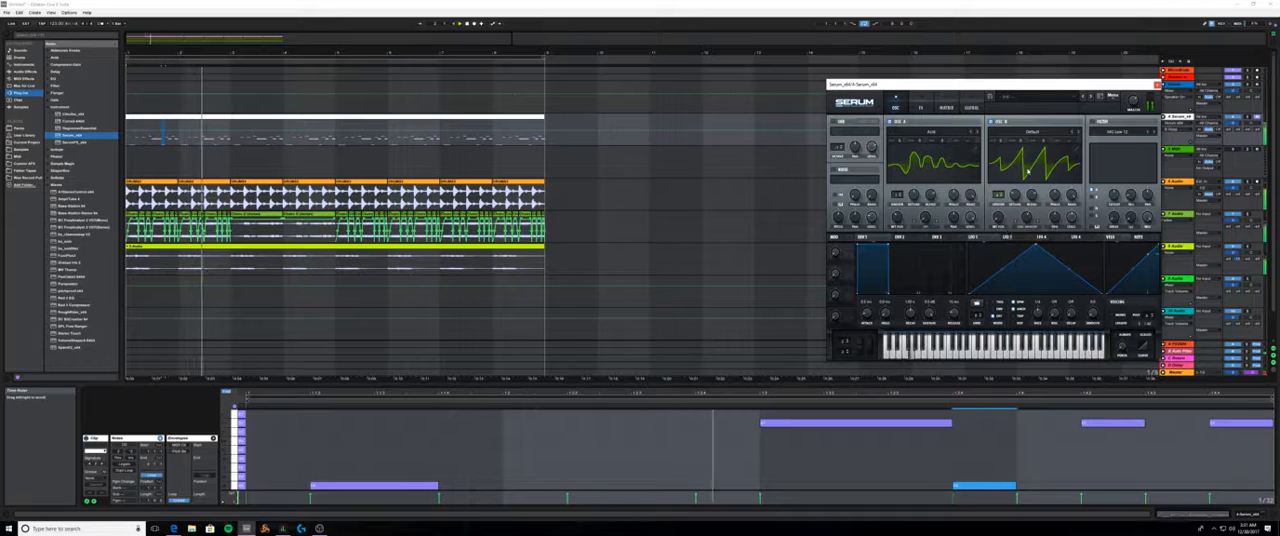
{"action": "left_click", "coordinate": [1003, 146]}
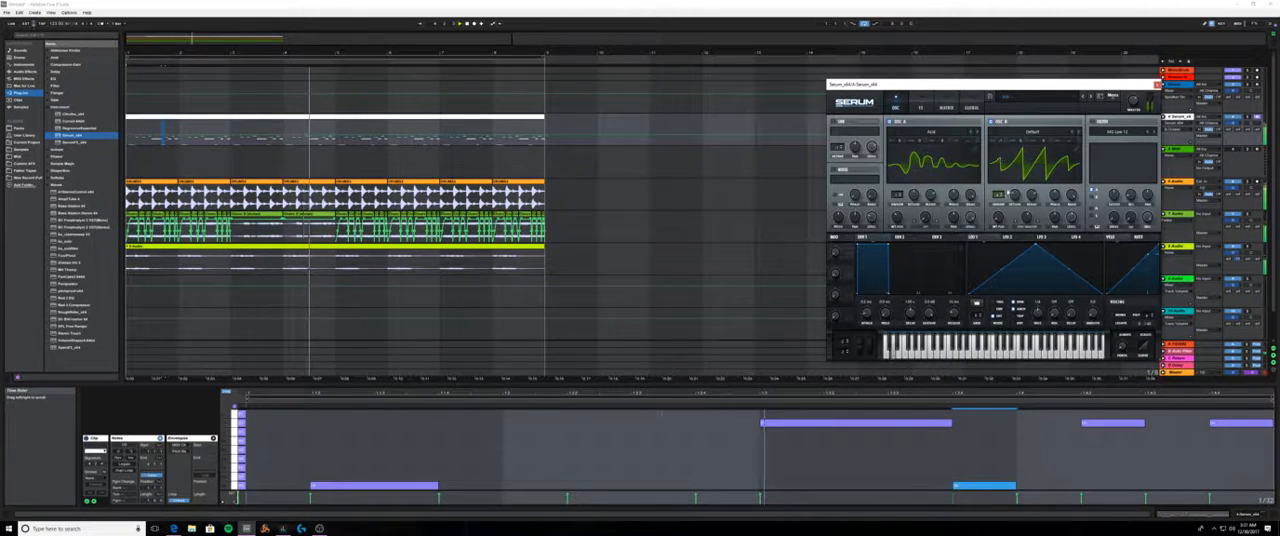
{"action": "left_click", "coordinate": [1013, 196]}
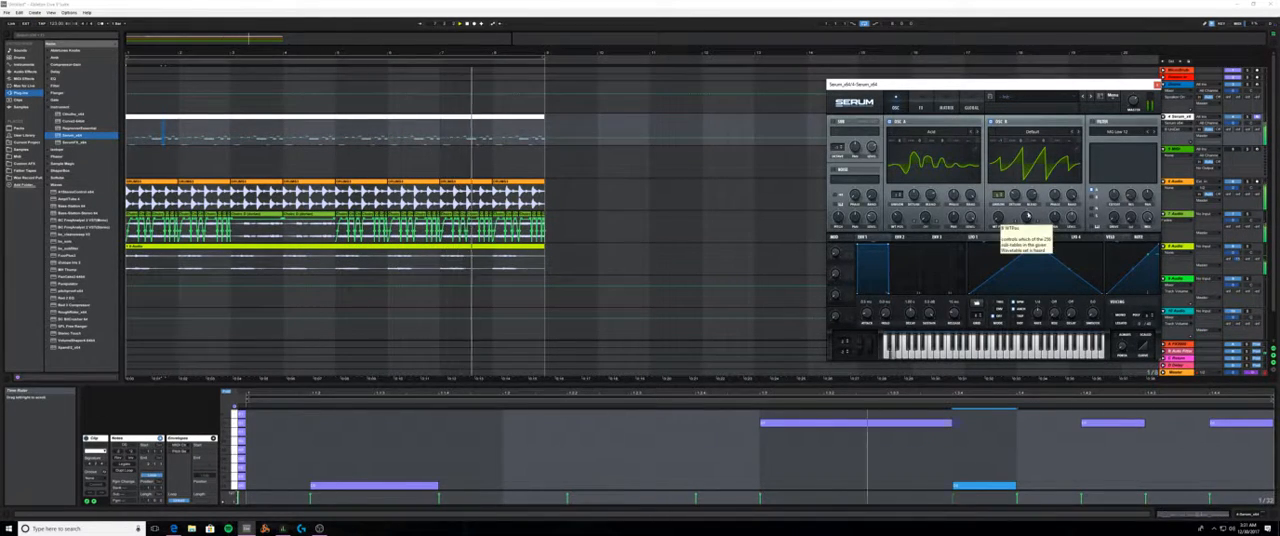
- Switch on Serum's filter with raised resonance and drive, enable the sub oscillator, and close the plug-in window
{"action": "left_click", "coordinate": [1092, 122]}
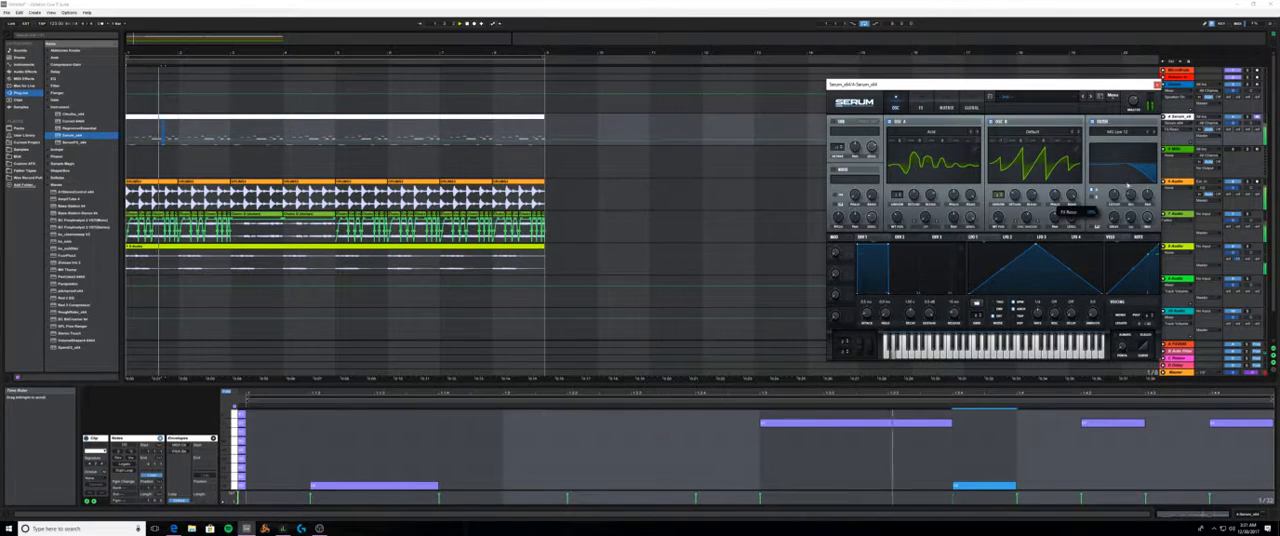
{"action": "left_click_drag", "start_coordinate": [1131, 195], "coordinate": [1128, 169]}
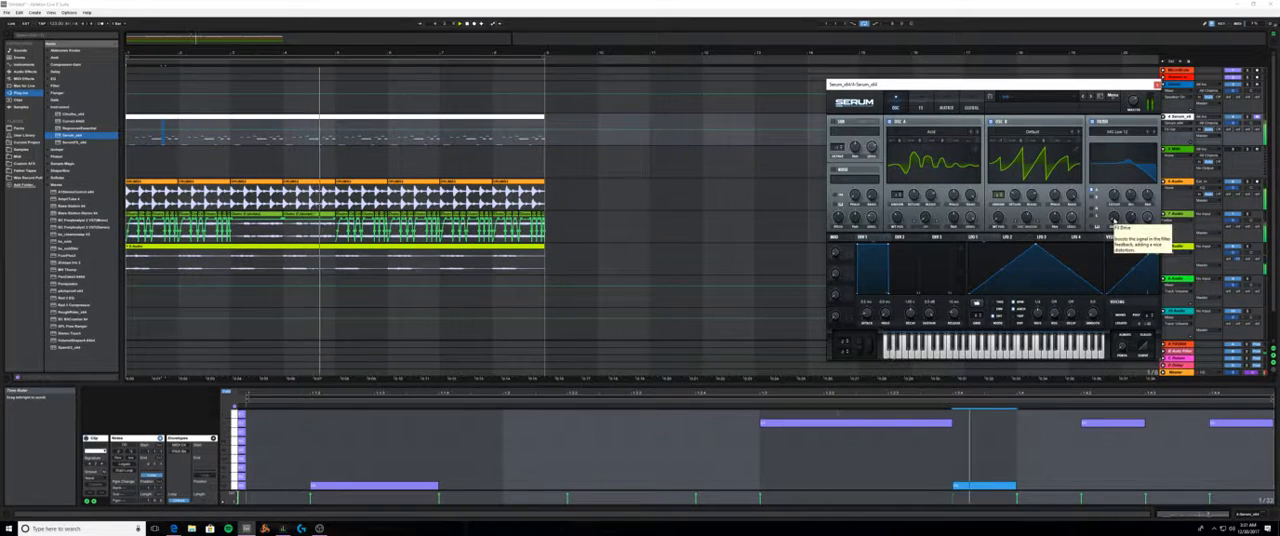
{"action": "left_click_drag", "start_coordinate": [1114, 220], "coordinate": [1114, 214]}
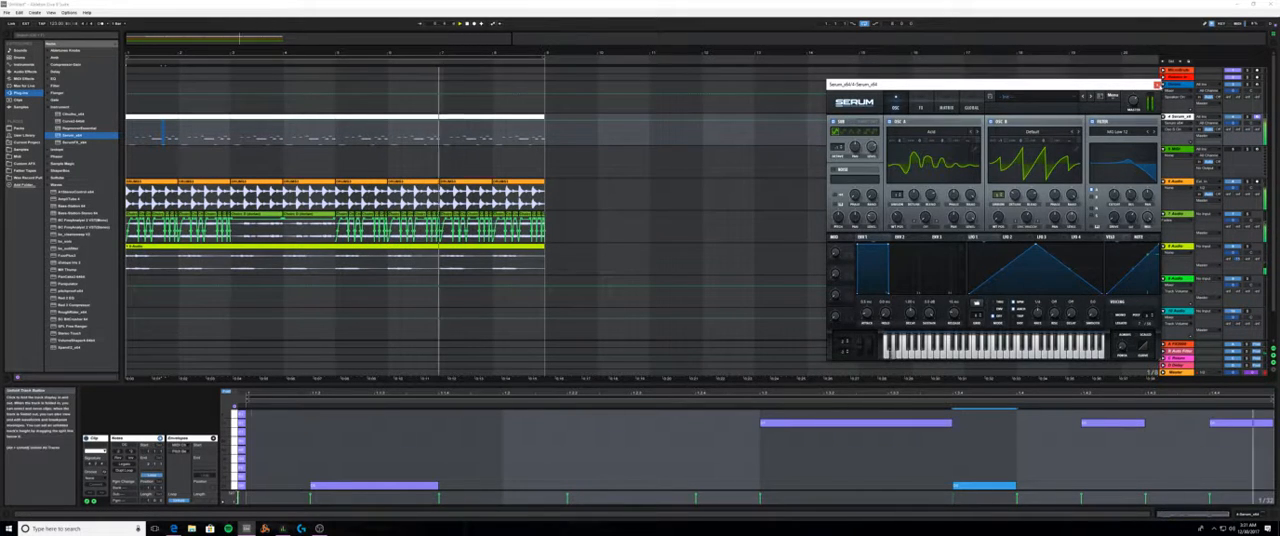
{"action": "left_click", "coordinate": [1158, 85]}
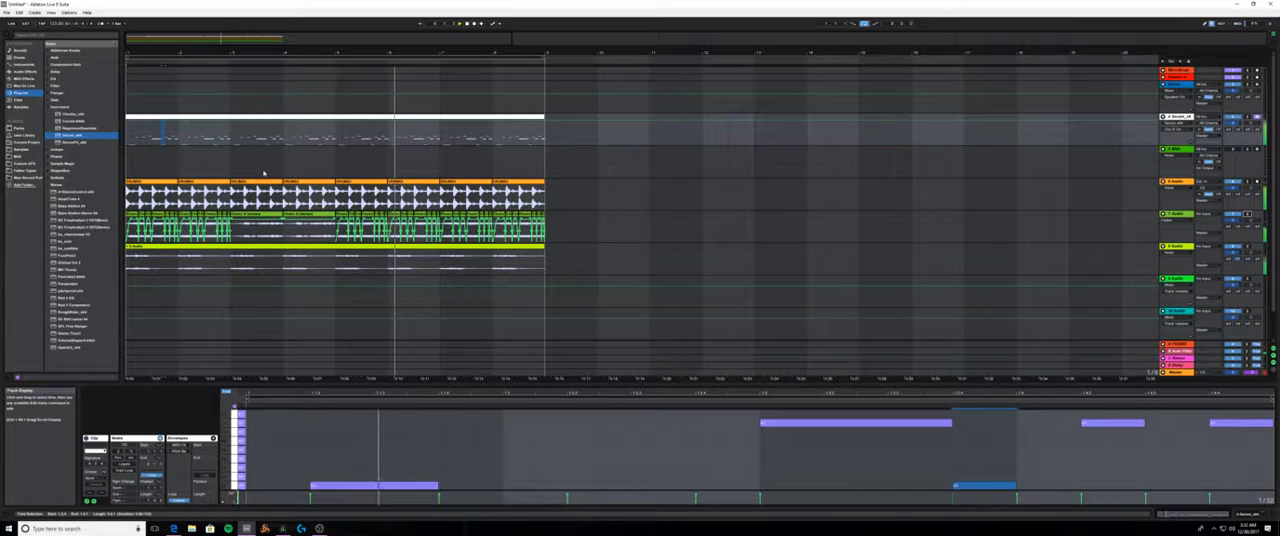
- Switch the browser from plug-ins to the Samples folder and adjust the audio tracks' volumes
{"action": "left_click", "coordinate": [47, 108]}
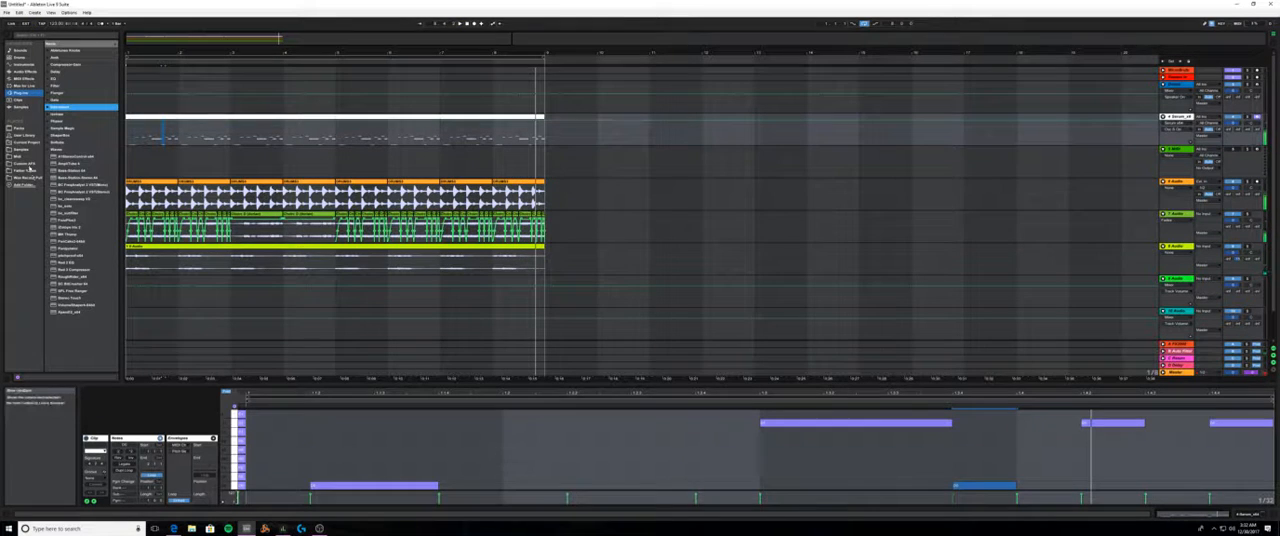
{"action": "left_click", "coordinate": [29, 151]}
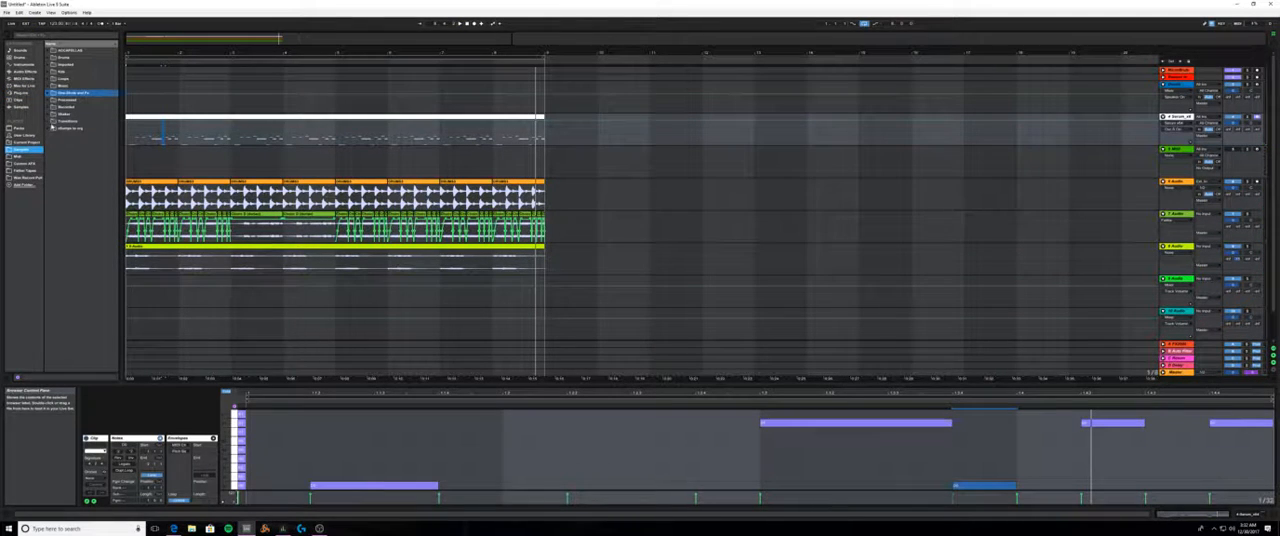
{"action": "left_click", "coordinate": [52, 64]}
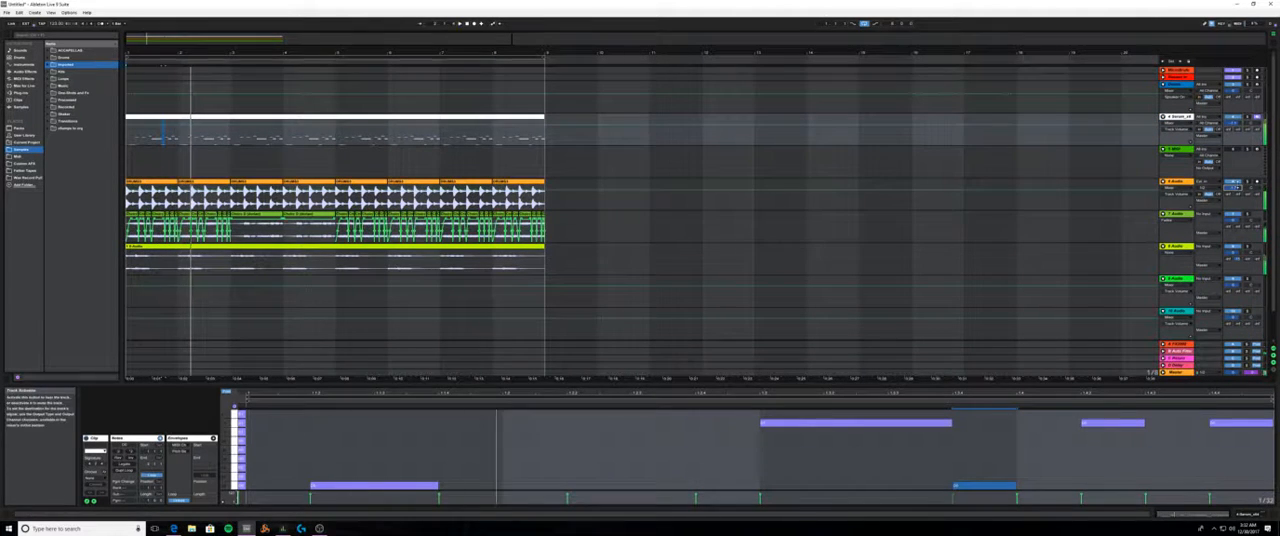
{"action": "left_click", "coordinate": [1244, 215]}
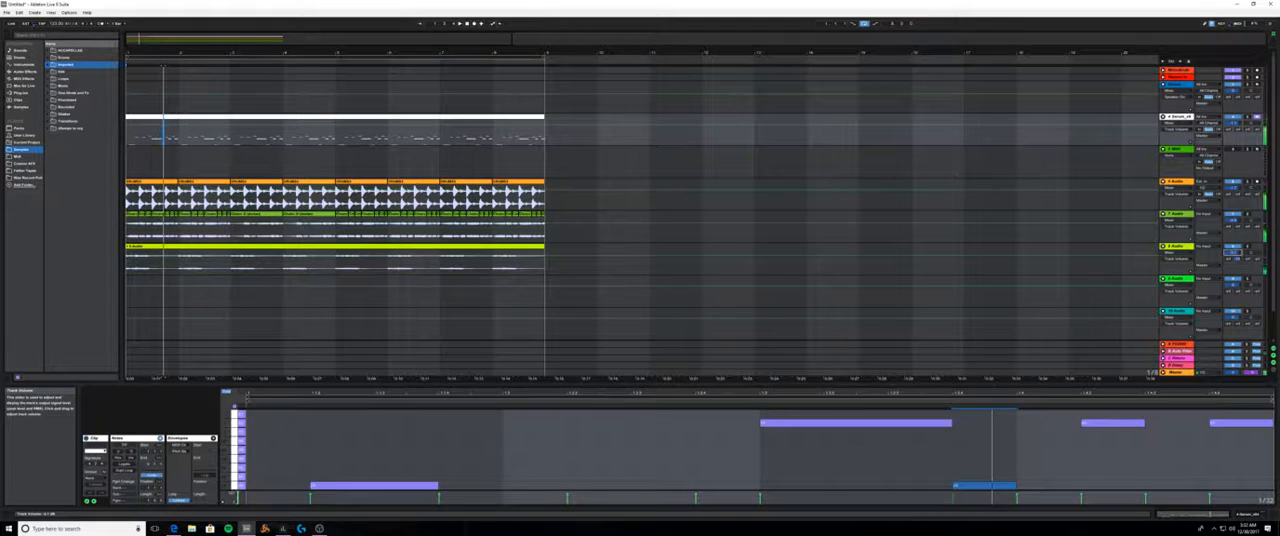
{"action": "left_click", "coordinate": [302, 529]}
{"action": "left_click", "coordinate": [318, 529]}
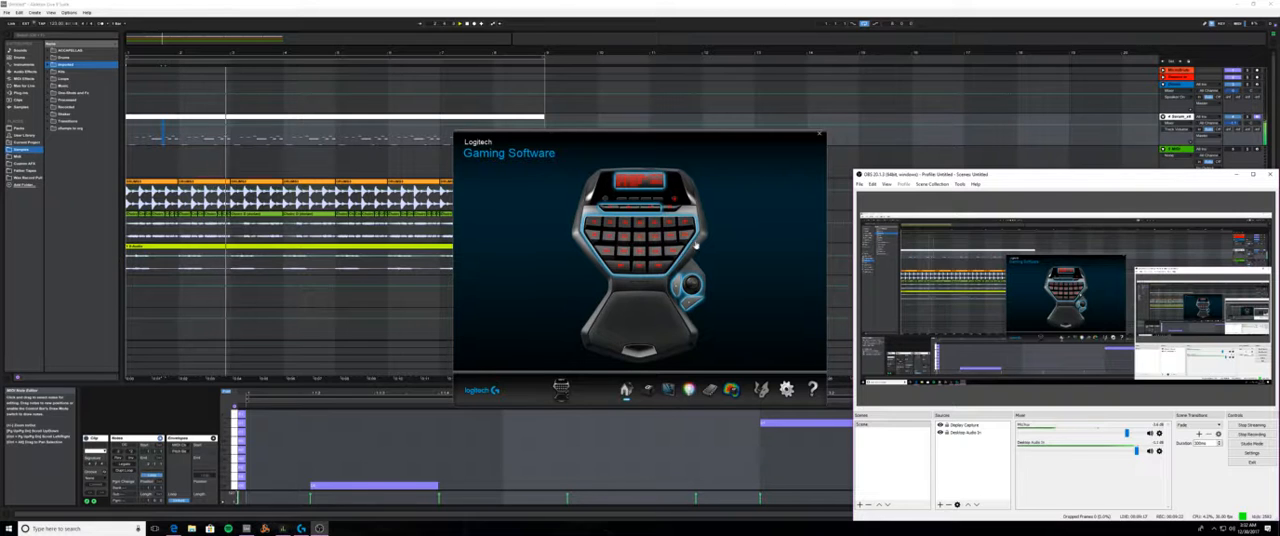
{"action": "left_click", "coordinate": [819, 134]}
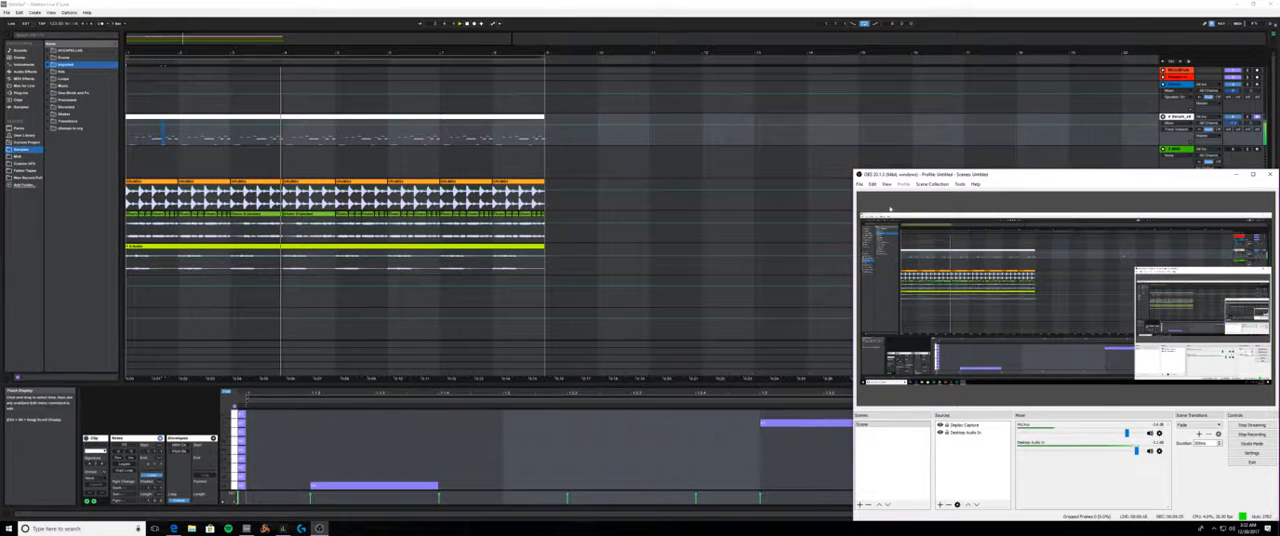
{"action": "left_click", "coordinate": [1270, 177]}
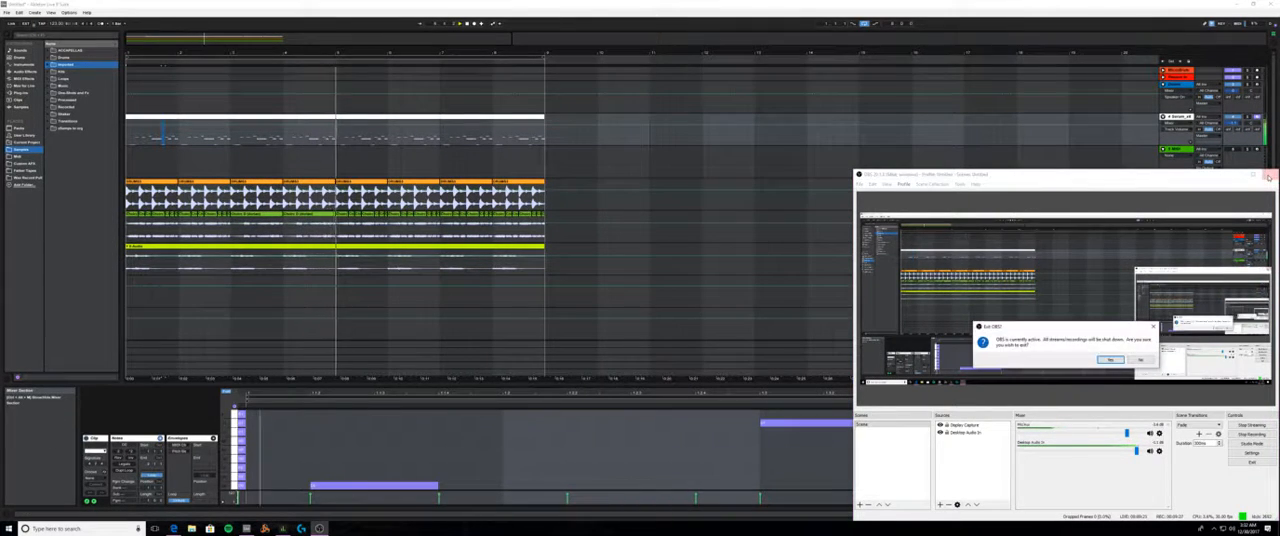
{"action": "left_click", "coordinate": [1146, 360]}
{"action": "left_click", "coordinate": [1240, 174]}
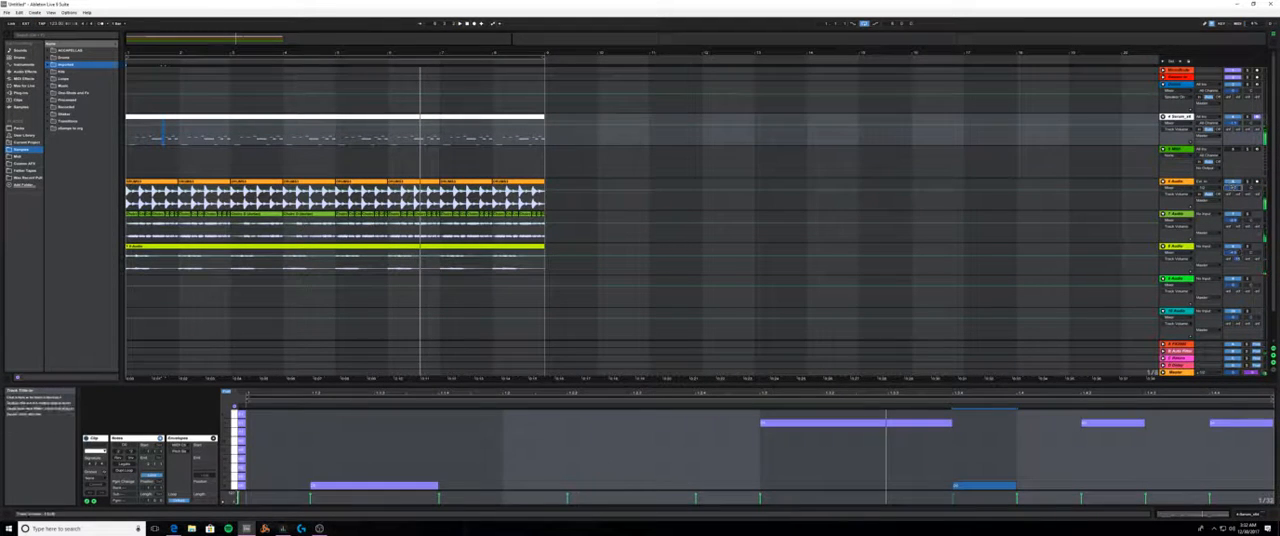
- Play the arrangement loop and slightly lower the volume of the 7 Audio track
{"action": "key", "text": "space"}
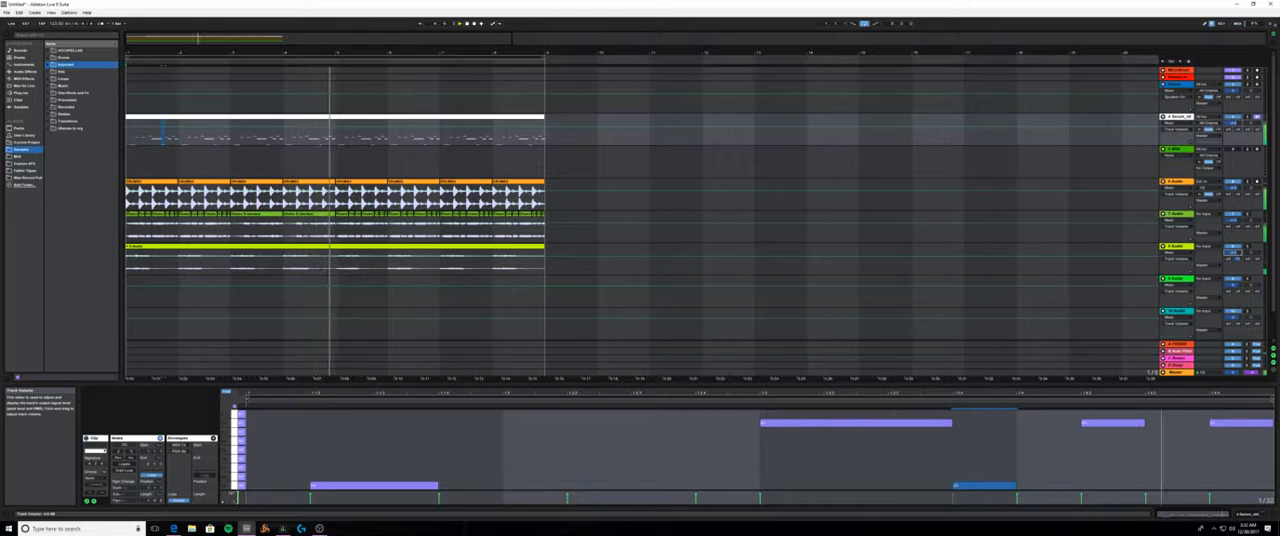
{"action": "left_click_drag", "start_coordinate": [1236, 221], "coordinate": [1236, 225]}
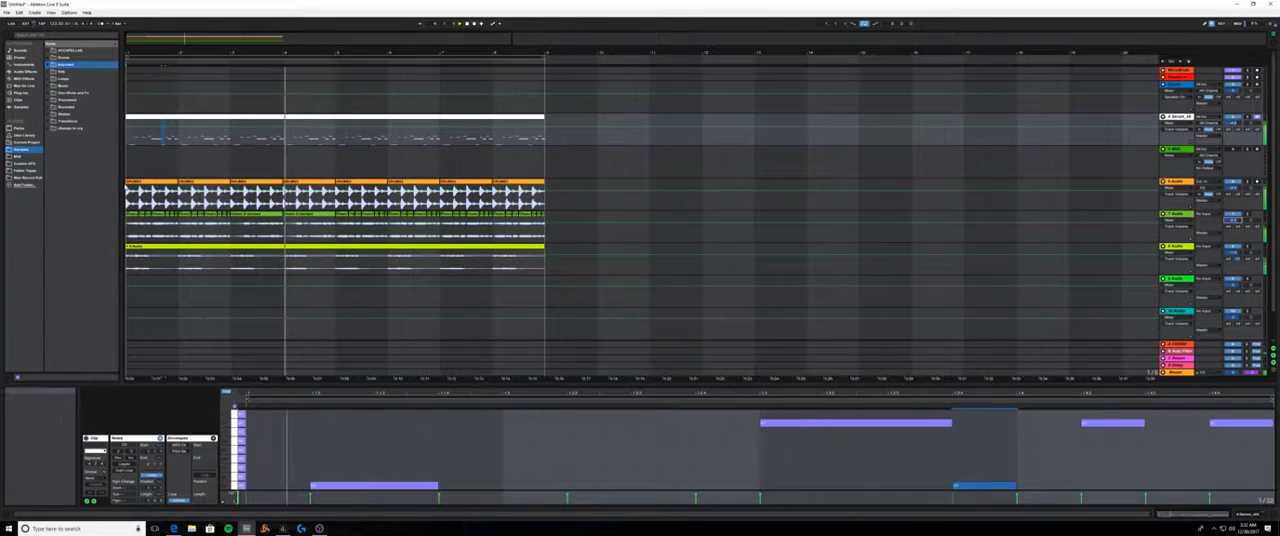
- Browse the sample folders and open the last subfolder inside the Drums category's Loops folder
{"action": "left_click", "coordinate": [27, 152]}
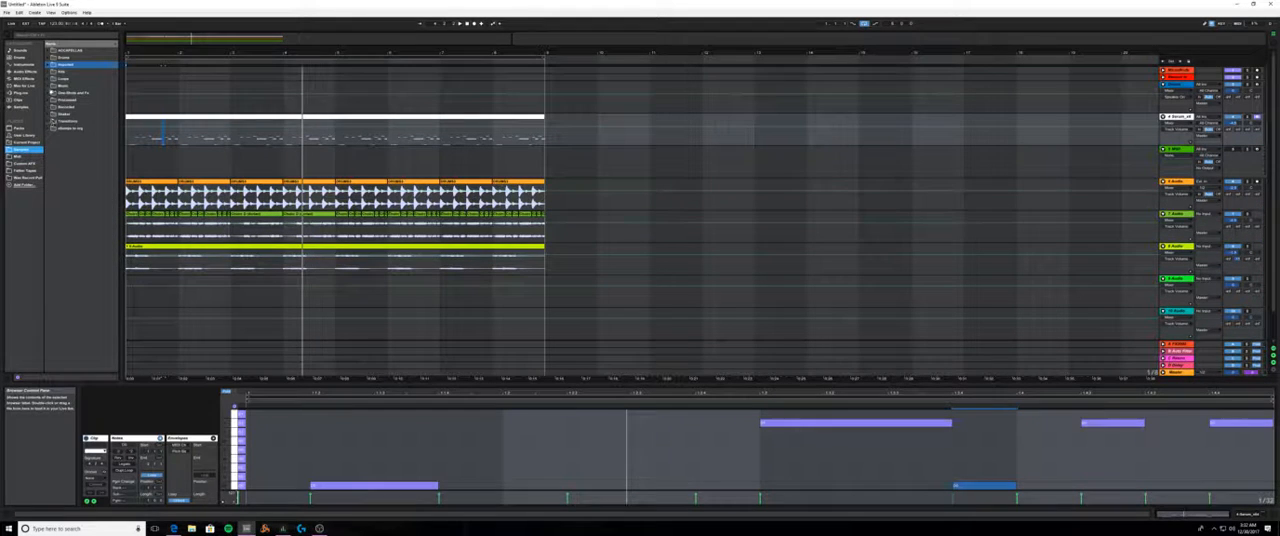
{"action": "left_click", "coordinate": [50, 79]}
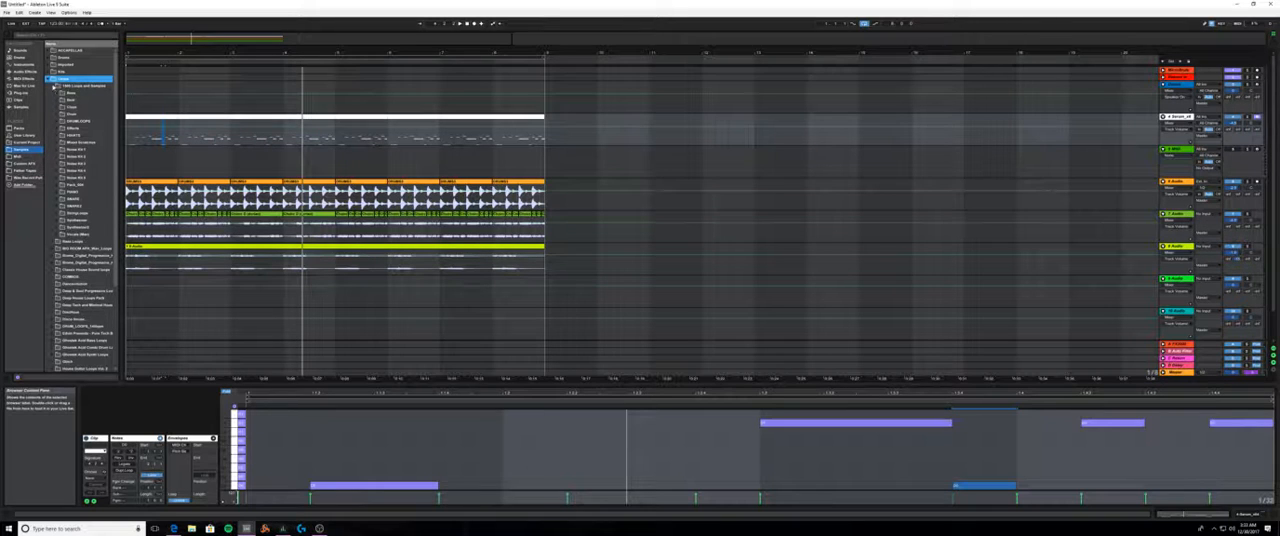
{"action": "left_click", "coordinate": [55, 86]}
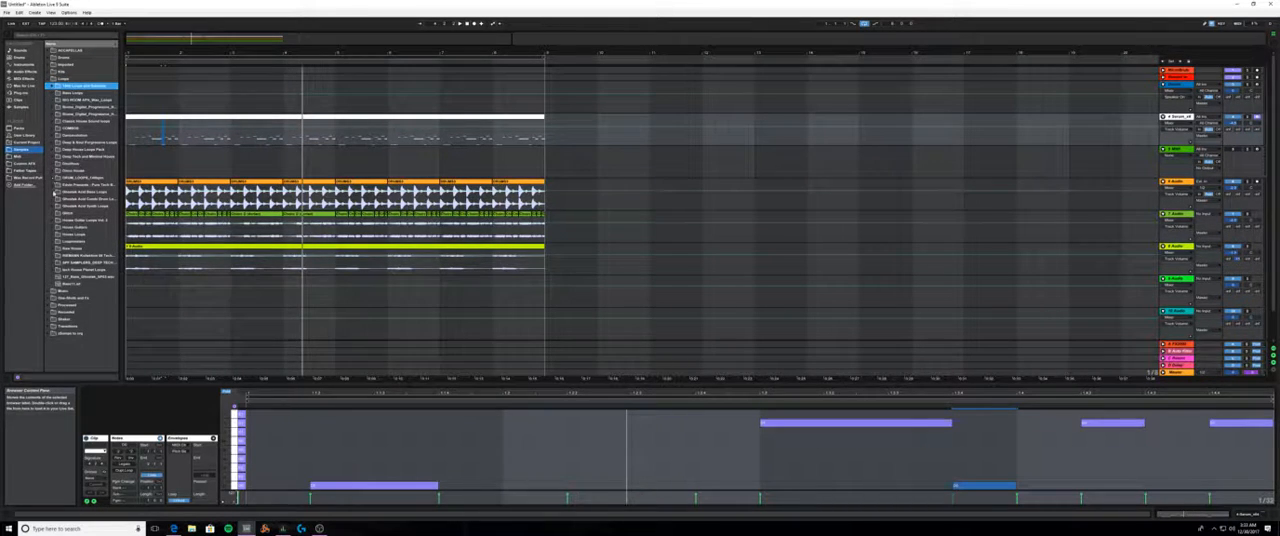
{"action": "left_click", "coordinate": [49, 58]}
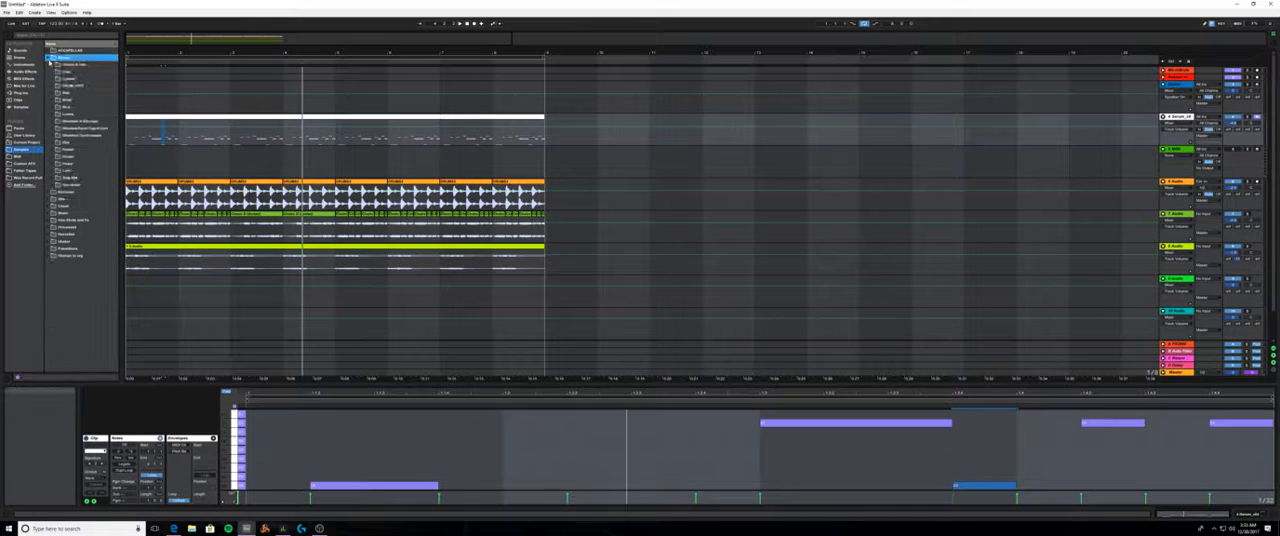
{"action": "left_click", "coordinate": [53, 107]}
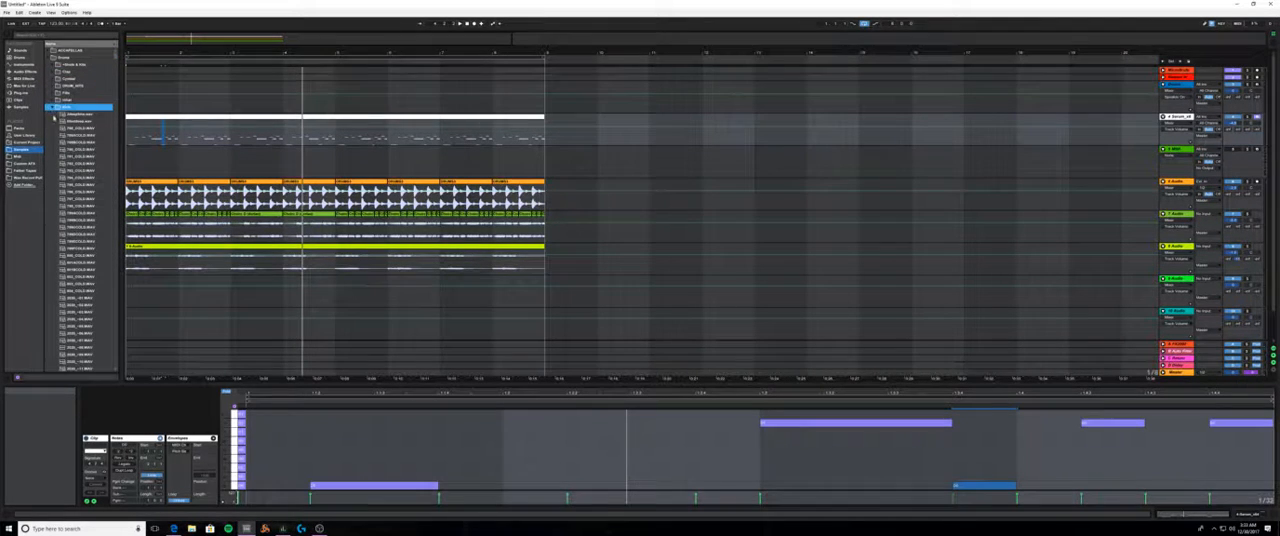
{"action": "left_click", "coordinate": [53, 107]}
{"action": "left_click", "coordinate": [55, 115]}
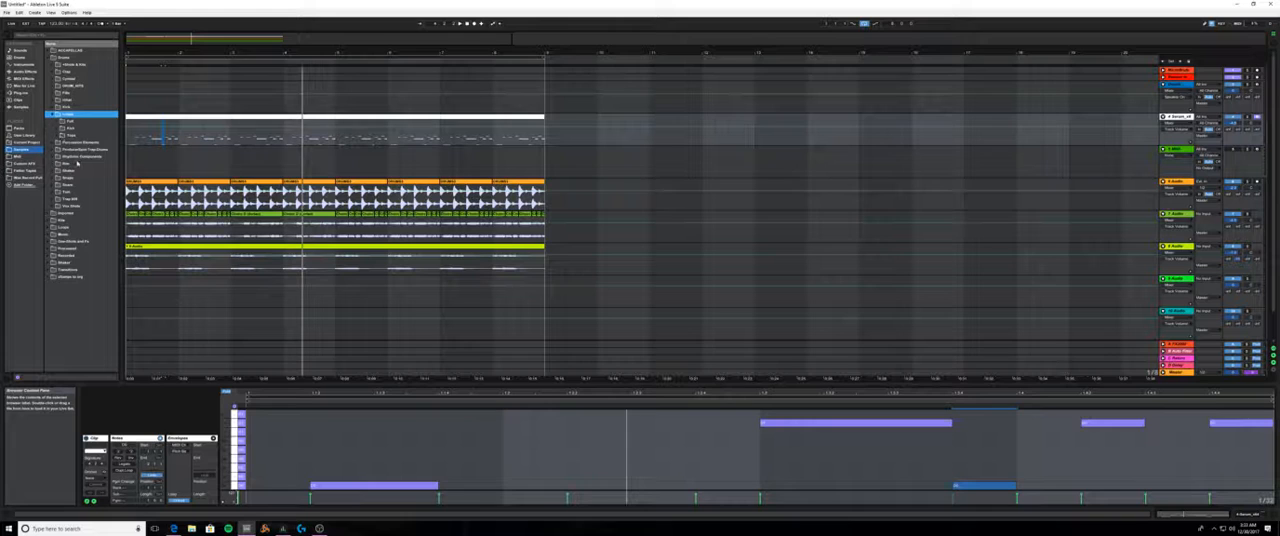
{"action": "left_click", "coordinate": [70, 135]}
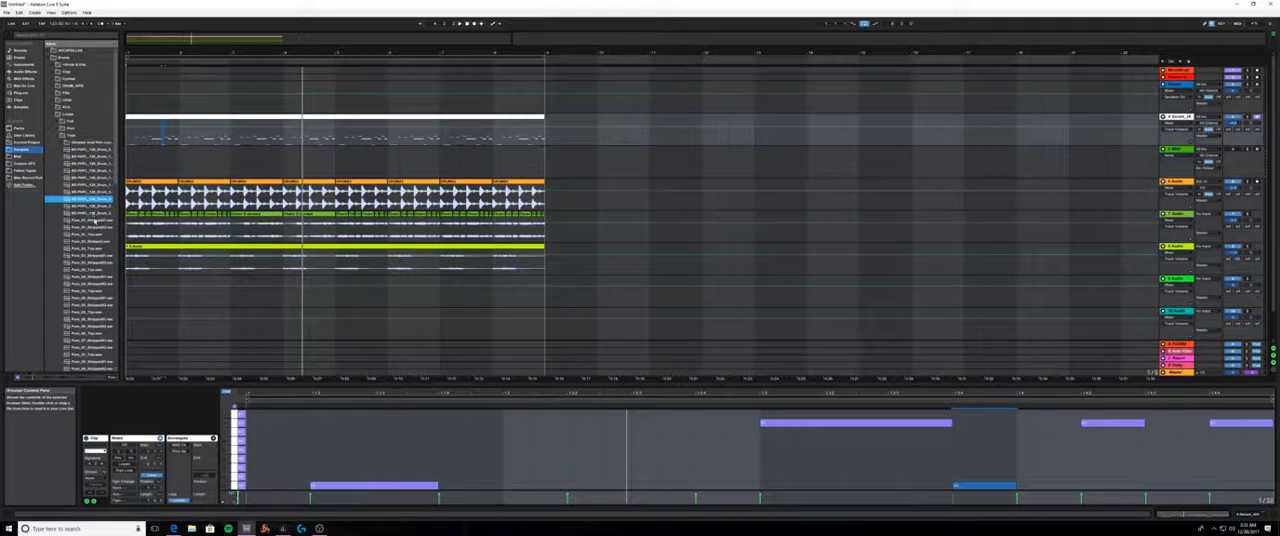
- Audition the Pure drum loops, place a stripped one at the start of the empty green audio track, and extend it to eight bars
{"action": "left_click", "coordinate": [96, 227]}
{"action": "scroll", "coordinate": [99, 233], "scroll_direction": "down", "scroll_amount": 2}
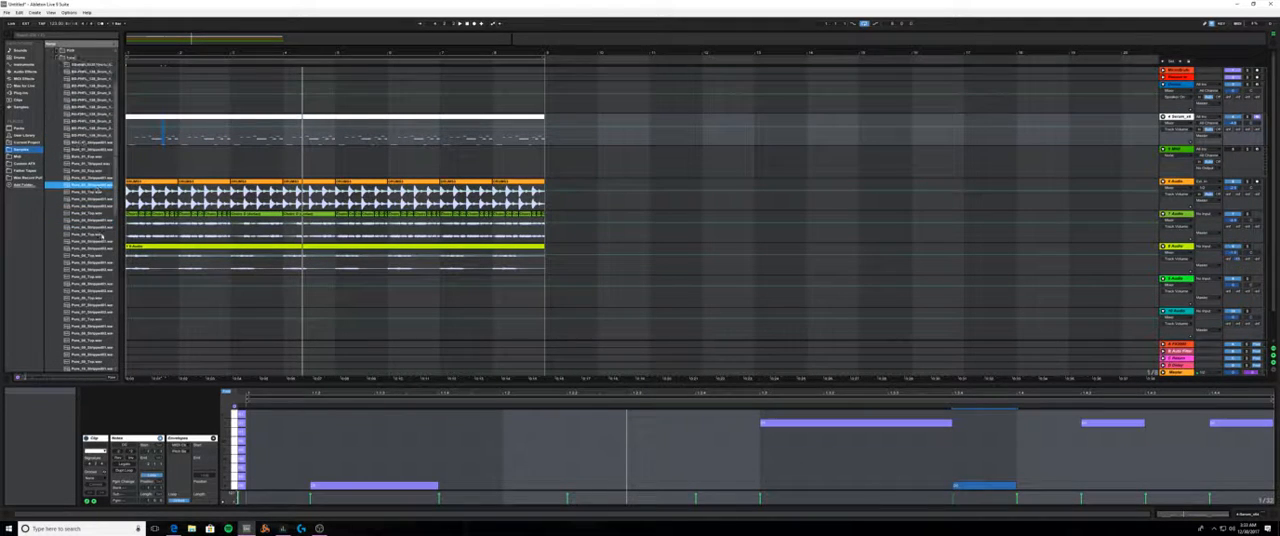
{"action": "scroll", "coordinate": [100, 226], "scroll_direction": "down", "scroll_amount": 2}
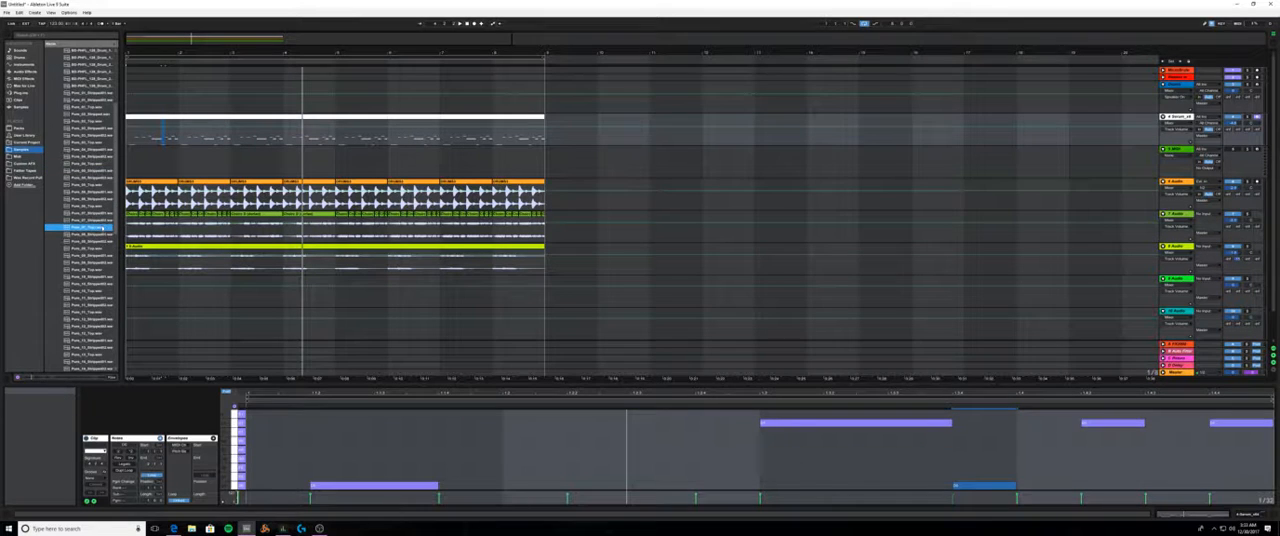
{"action": "scroll", "coordinate": [101, 228], "scroll_direction": "down", "scroll_amount": 2}
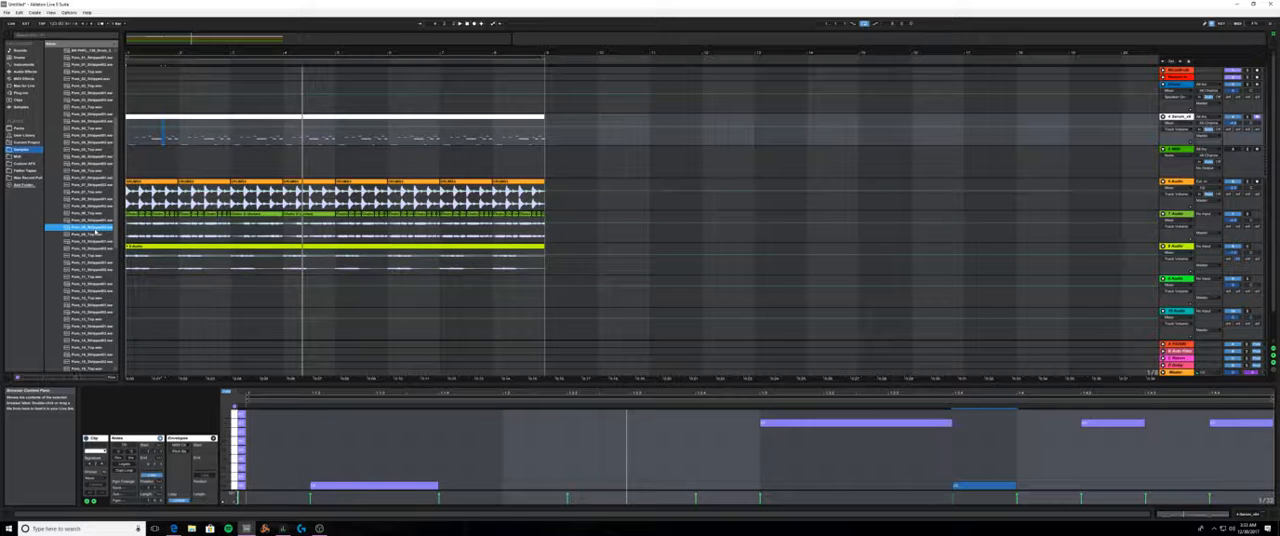
{"action": "left_click_drag", "start_coordinate": [95, 229], "coordinate": [138, 292]}
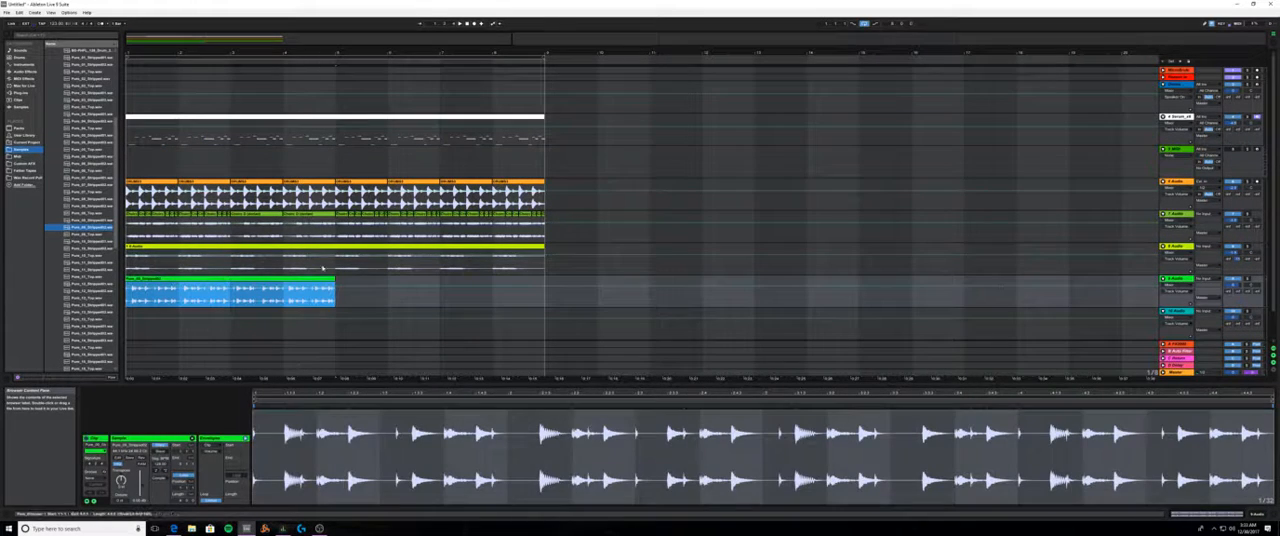
{"action": "left_click_drag", "start_coordinate": [355, 290], "coordinate": [544, 290]}
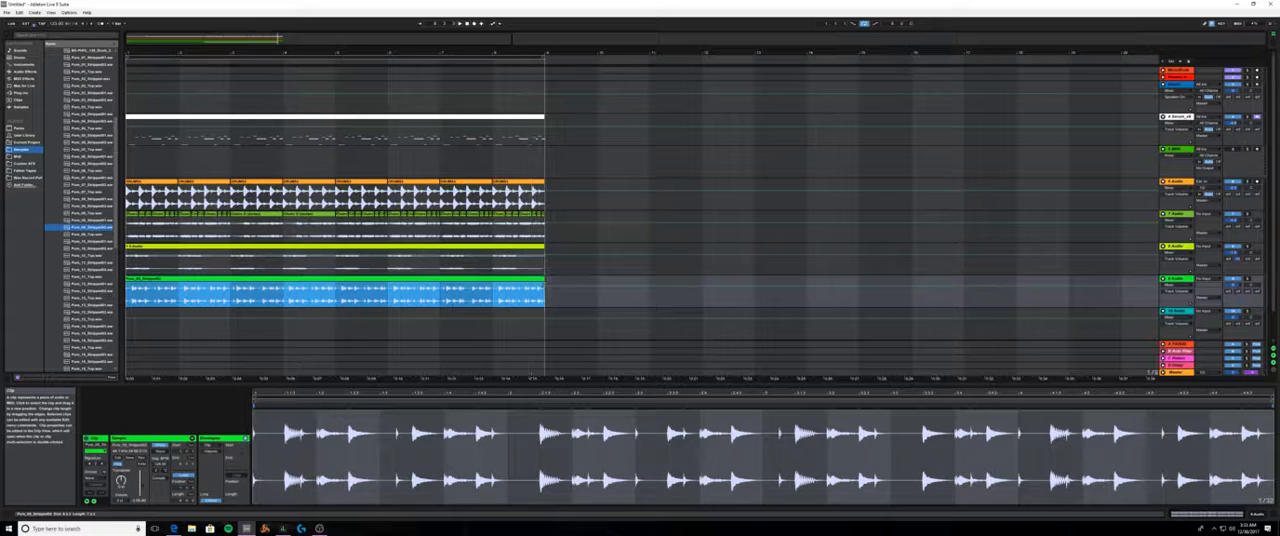
- Move the new drum loop's track directly below the 6 Audio track and play the arrangement
{"action": "left_click", "coordinate": [1184, 285]}
{"action": "left_click_drag", "start_coordinate": [1184, 205], "coordinate": [1182, 214]}
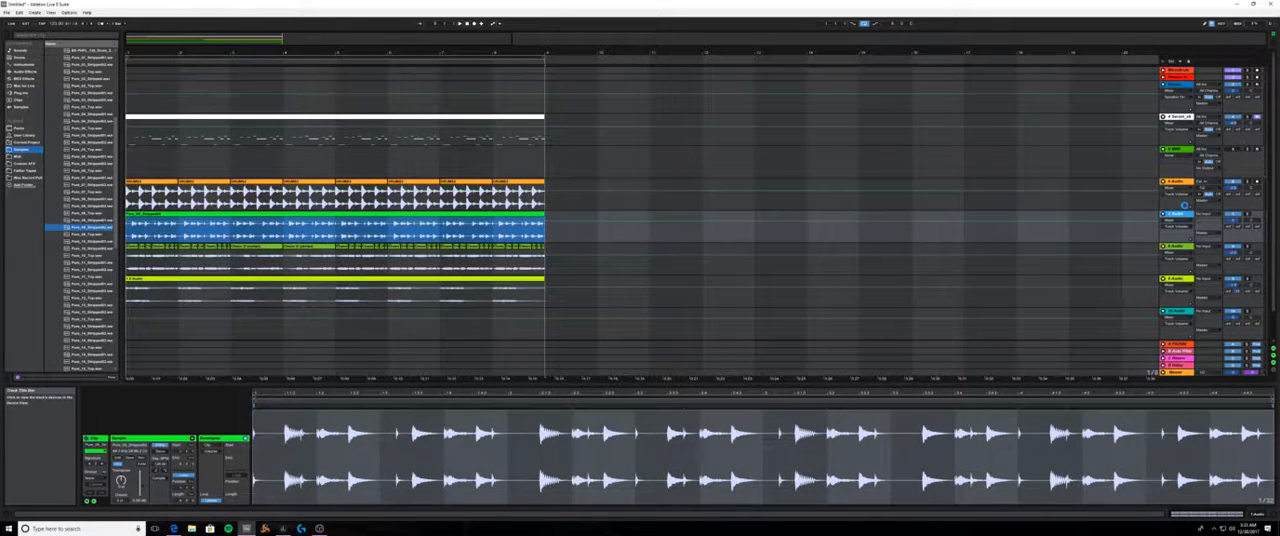
{"action": "key", "text": "space"}
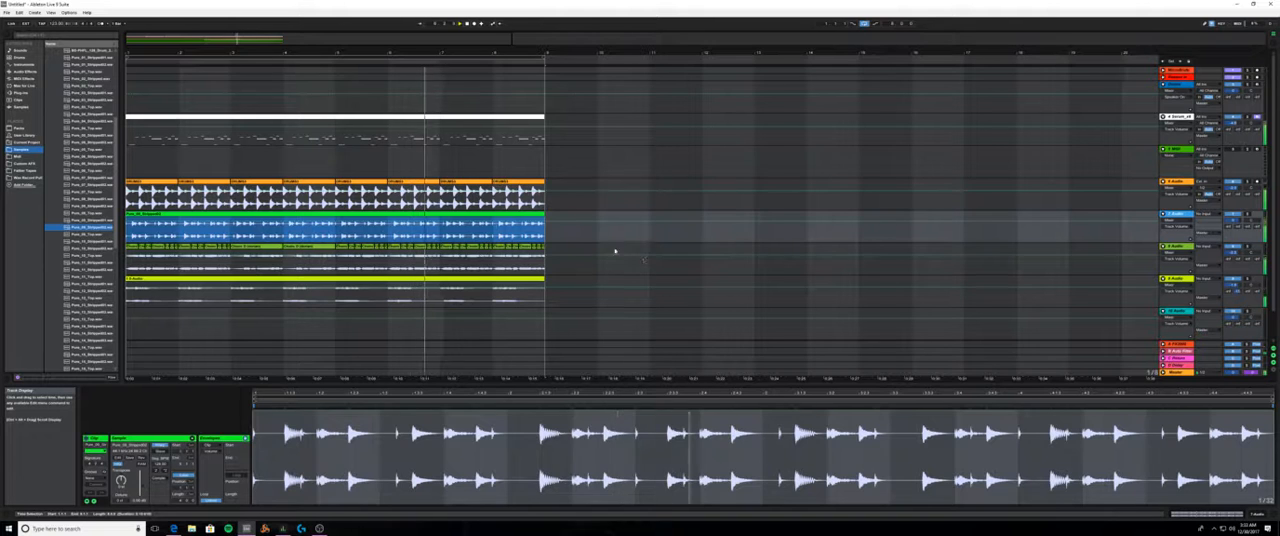
- Mute the orange 6 Audio drum track and collapse the open subfolder of drum loops in the browser
{"action": "left_click", "coordinate": [152, 182]}
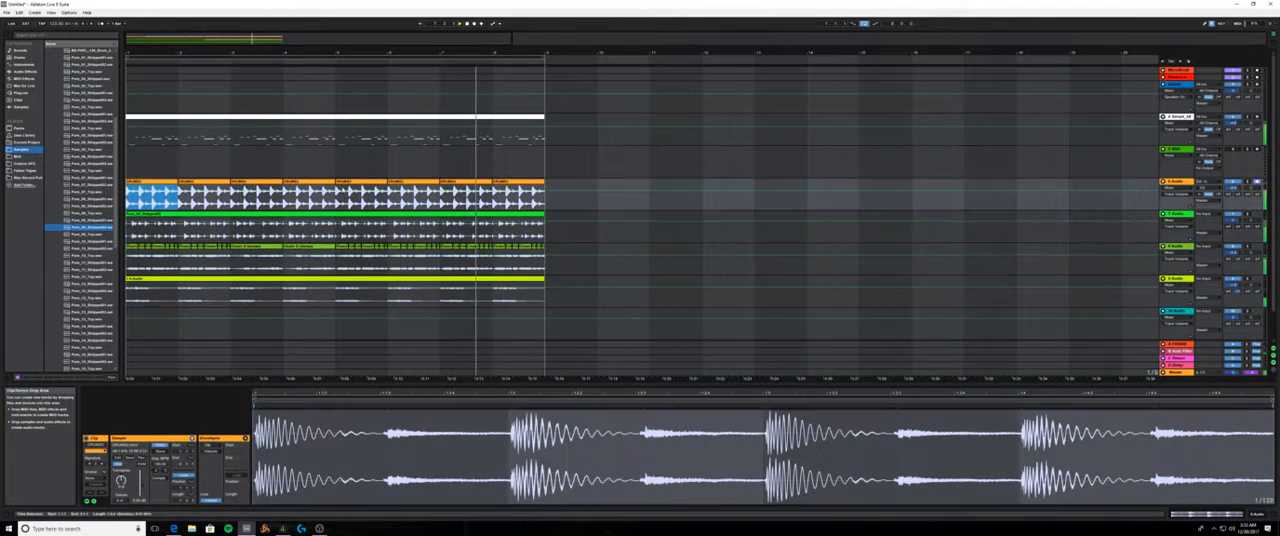
{"action": "left_click", "coordinate": [1233, 182]}
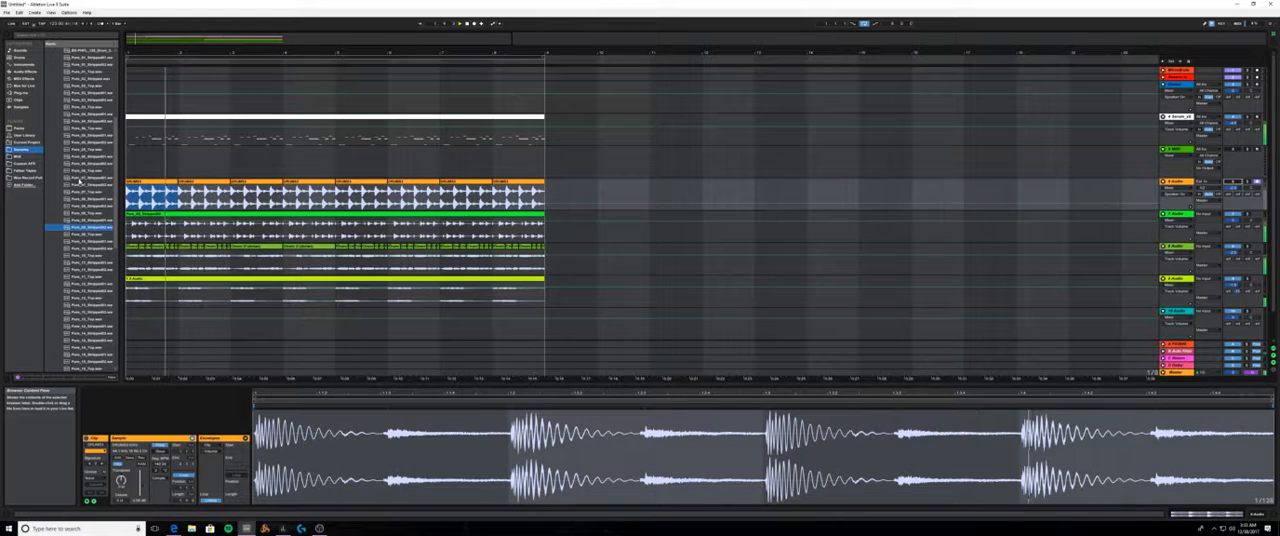
{"action": "scroll", "coordinate": [80, 181], "scroll_direction": "up", "scroll_amount": 6}
{"action": "left_click", "coordinate": [57, 135]}
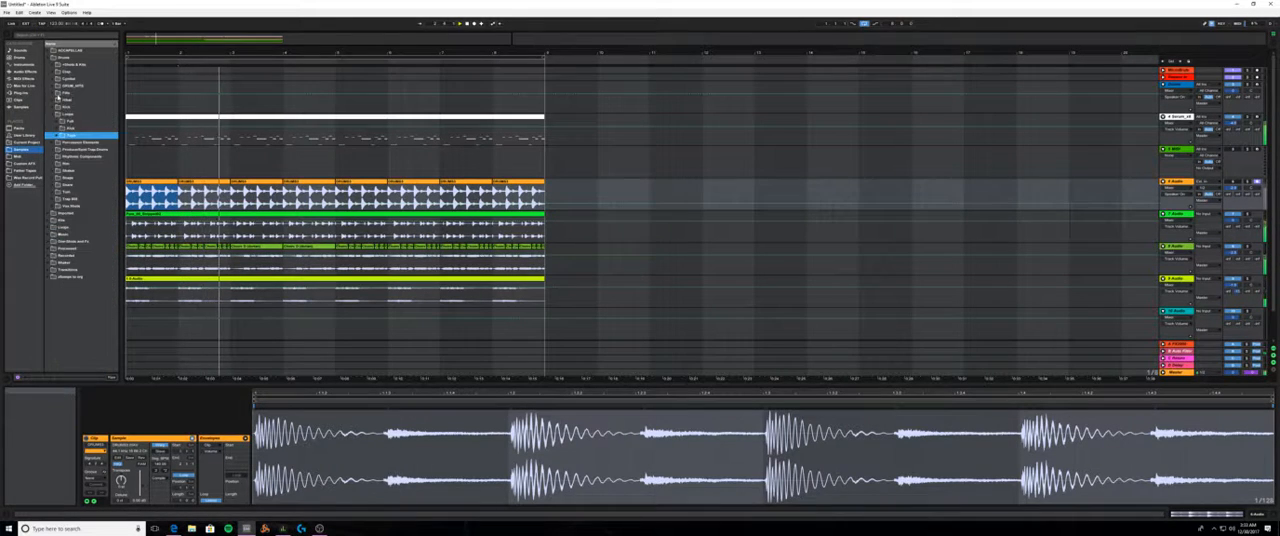
- Audition the kick drum loops in the Loops folder, check the Full subfolder, and collapse both subfolders
{"action": "left_click", "coordinate": [57, 128]}
{"action": "left_click", "coordinate": [93, 158]}
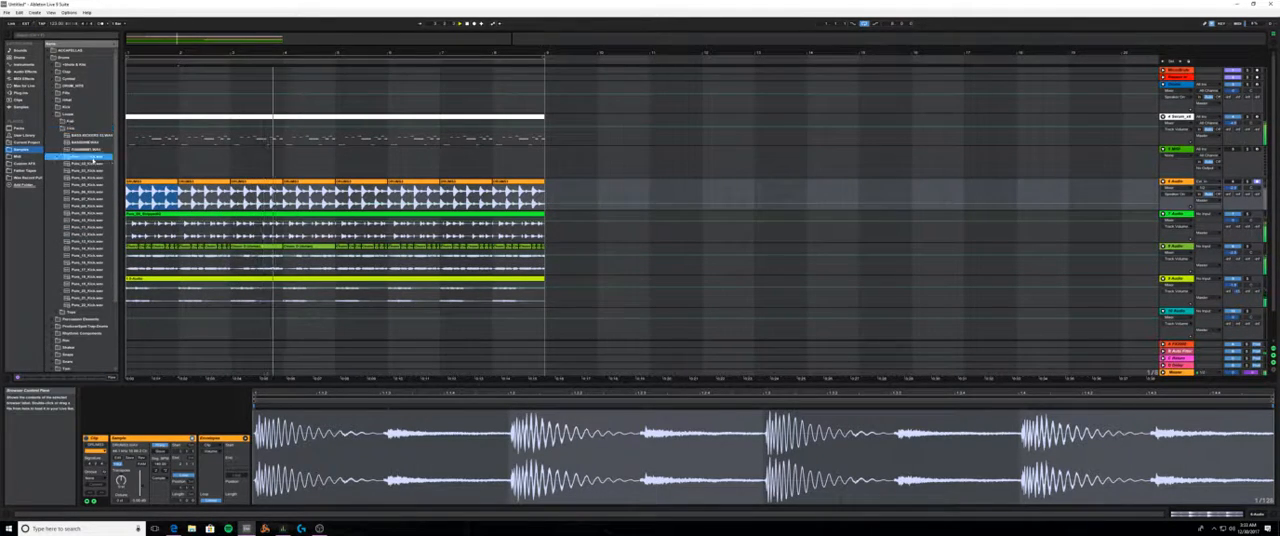
{"action": "left_click", "coordinate": [93, 171]}
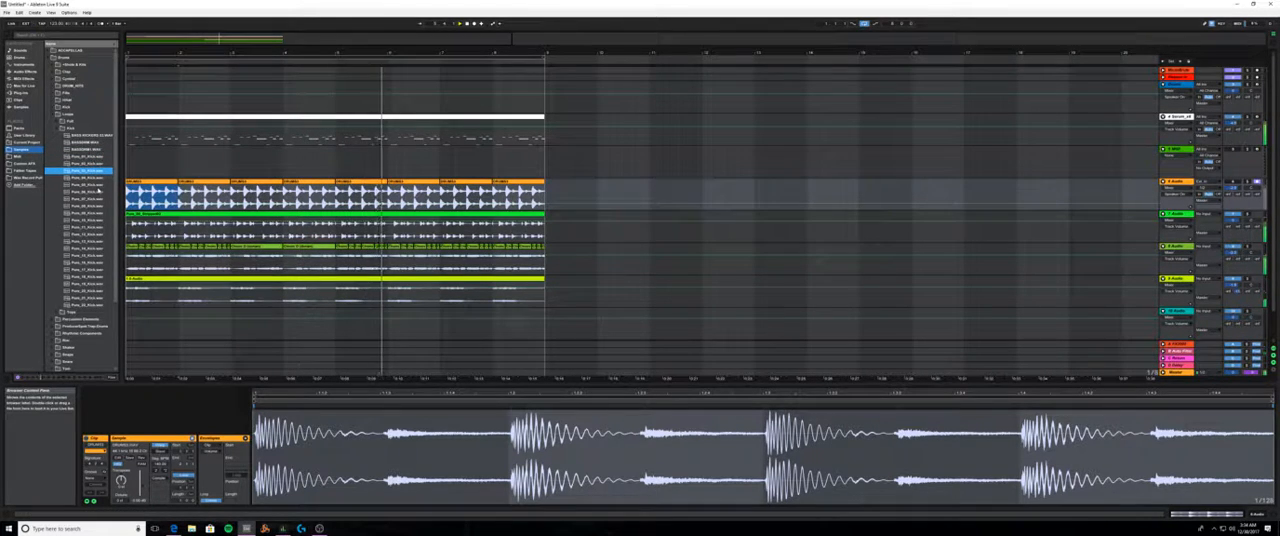
{"action": "left_click", "coordinate": [93, 213]}
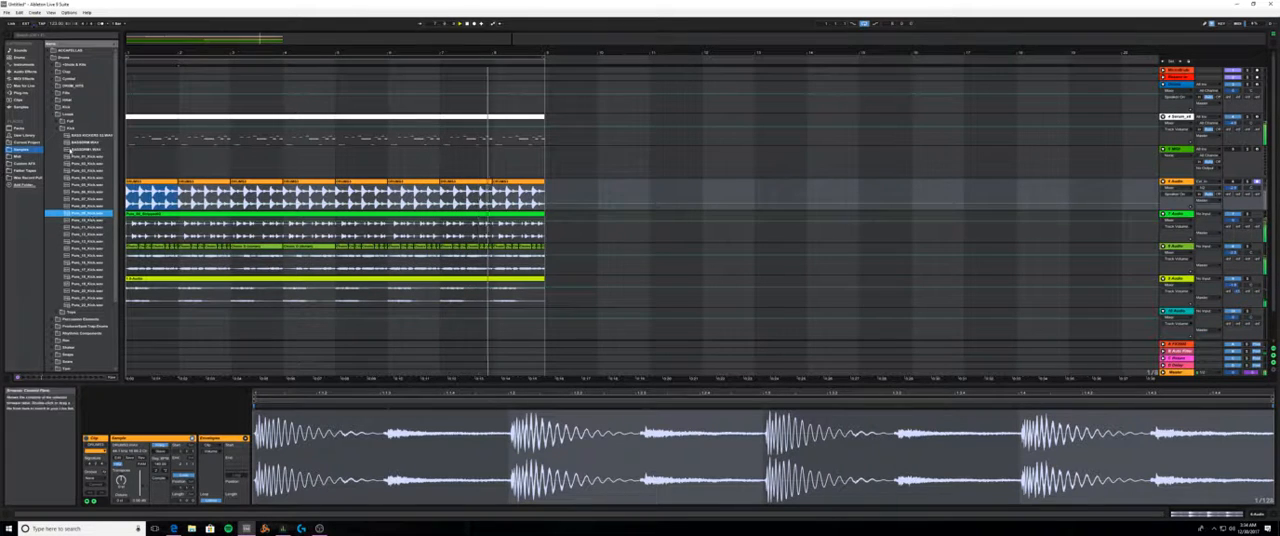
{"action": "left_click", "coordinate": [58, 129]}
{"action": "left_click", "coordinate": [57, 121]}
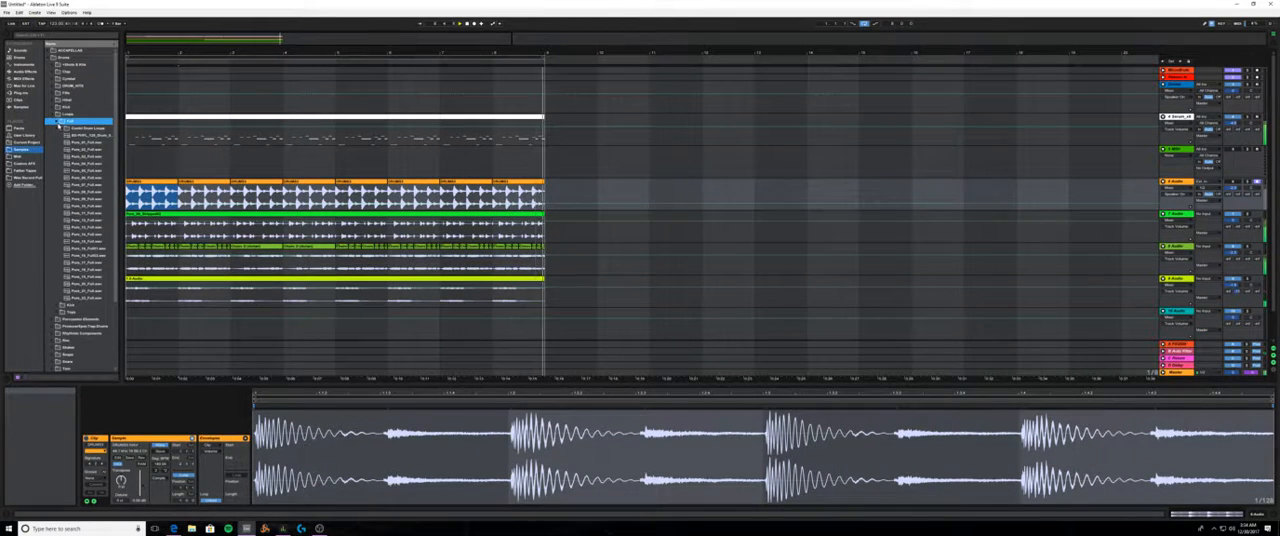
{"action": "left_click", "coordinate": [57, 121]}
- Open the Kick samples folder inside Drums and audition its one-shot kicks
{"action": "left_click", "coordinate": [57, 107]}
{"action": "left_click", "coordinate": [84, 142]}
{"action": "scroll", "coordinate": [105, 215], "scroll_direction": "down", "scroll_amount": 5}
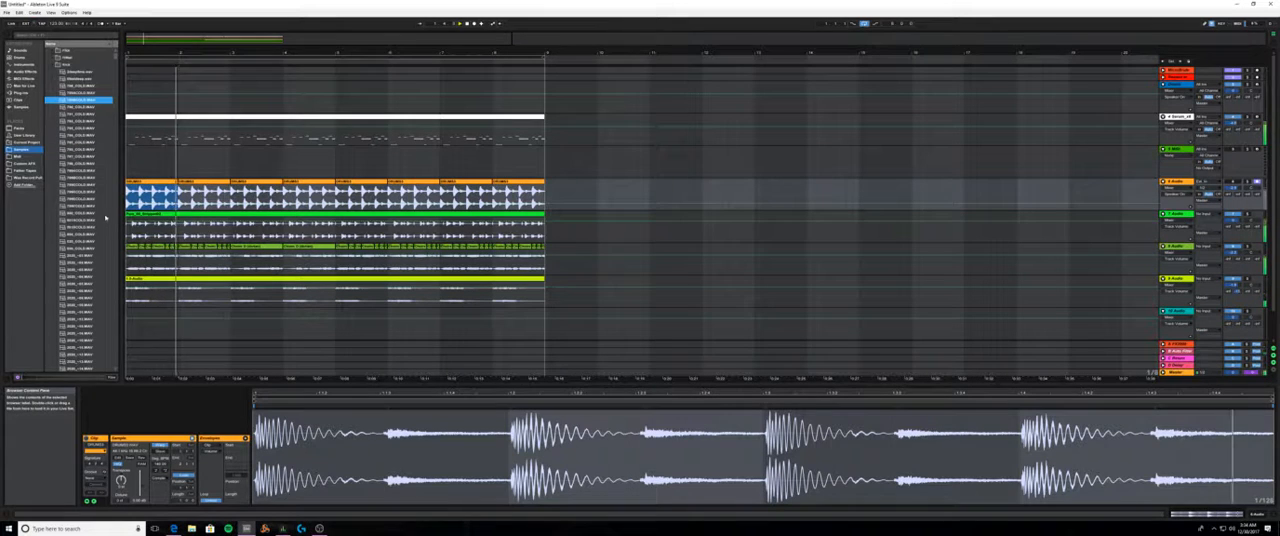
{"action": "left_click", "coordinate": [102, 228]}
{"action": "scroll", "coordinate": [104, 225], "scroll_direction": "down", "scroll_amount": 3}
{"action": "scroll", "coordinate": [100, 213], "scroll_direction": "down", "scroll_amount": 3}
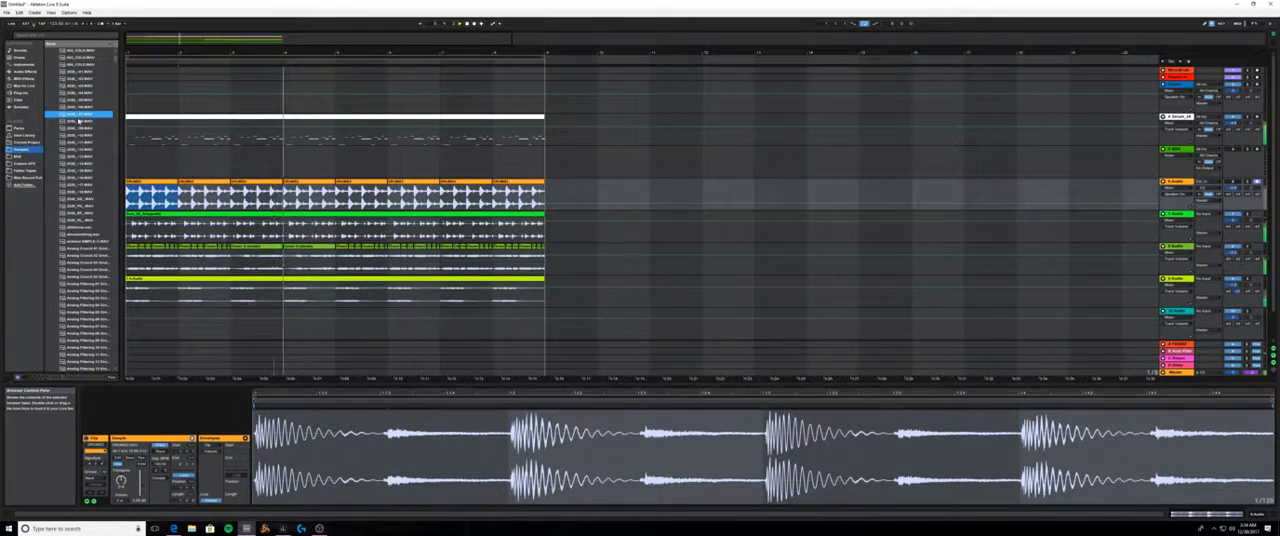
- Replace all the drum clips on the orange 6 Audio track with the chosen kick sample, placed at the start
{"action": "left_click", "coordinate": [154, 182]}
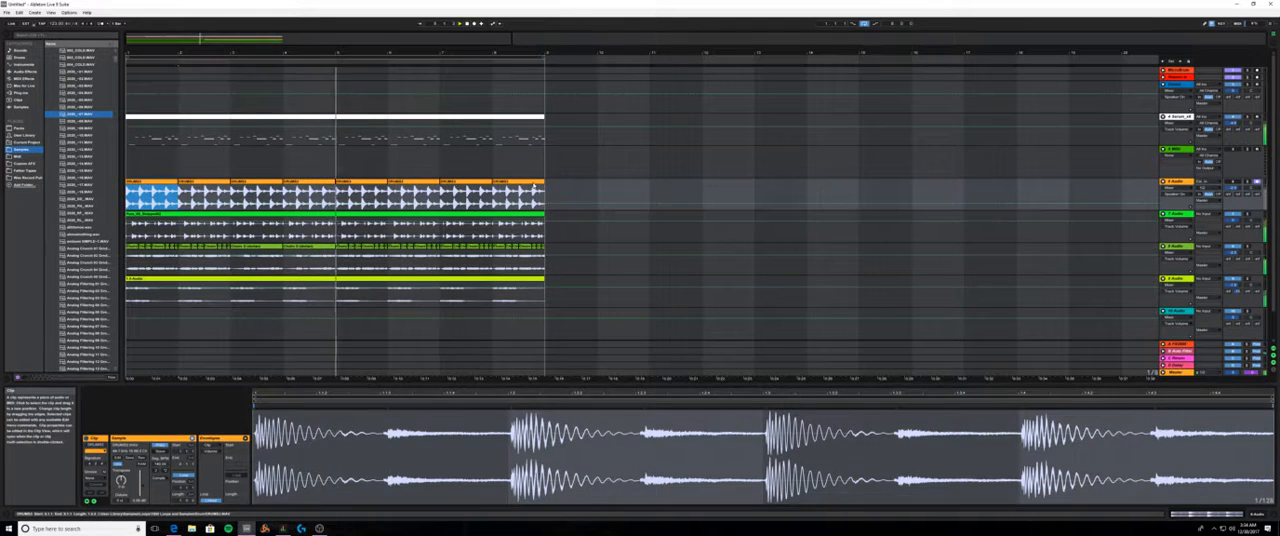
{"action": "left_click", "coordinate": [533, 183], "text": "shift"}
{"action": "key", "text": "Delete"}
{"action": "left_click_drag", "start_coordinate": [80, 114], "coordinate": [263, 184]}
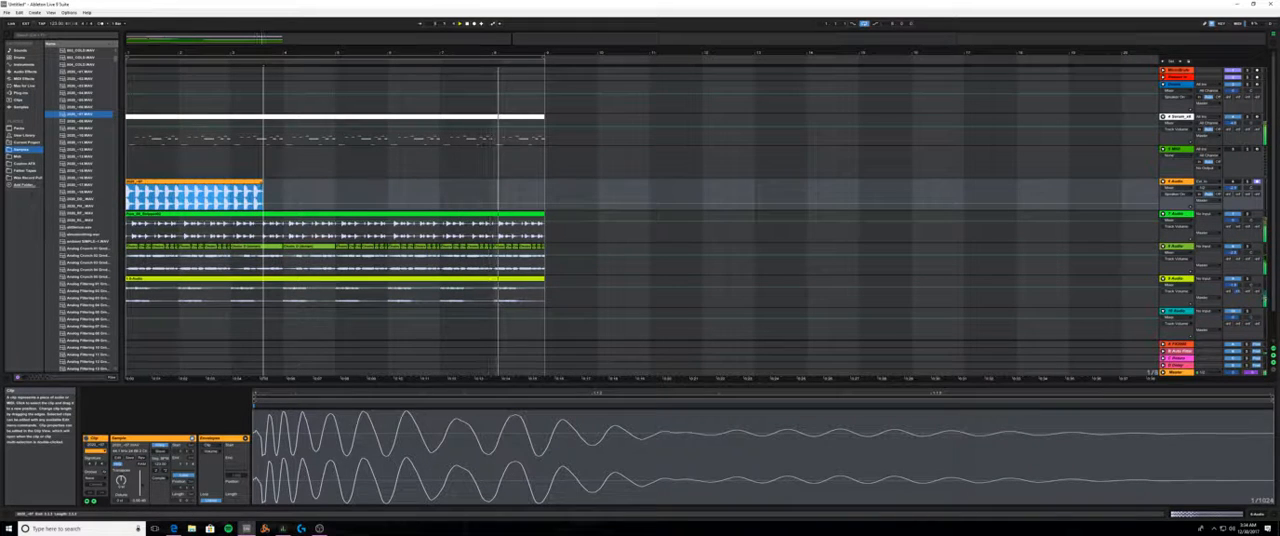
{"action": "key", "text": "ctrl+z"}
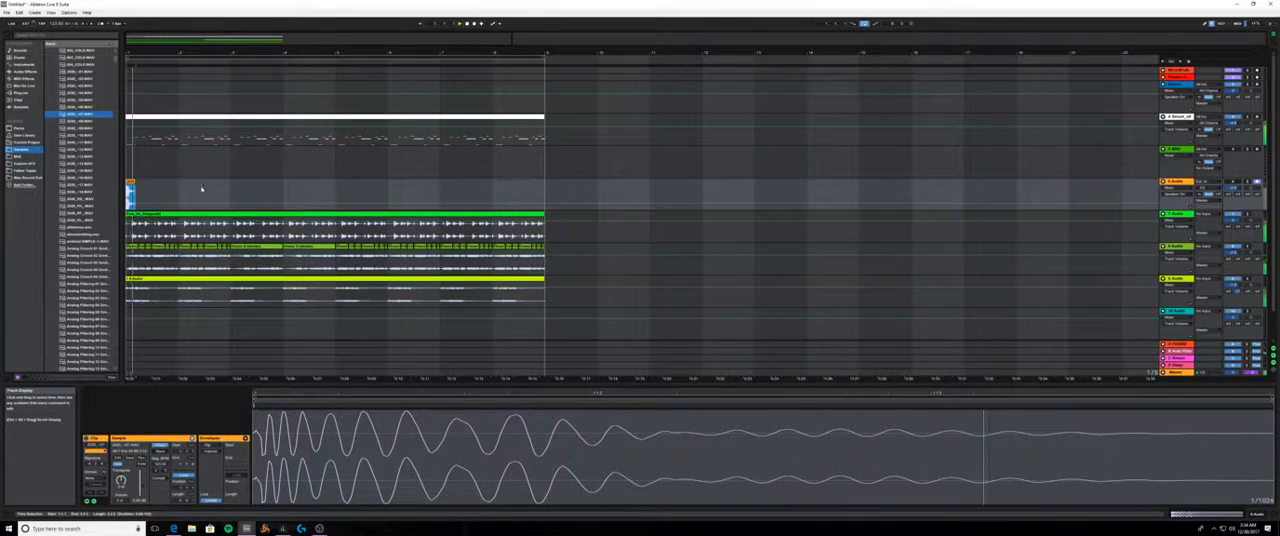
- Lengthen the kick clip's loop to one beat, extend the clip across eight bars, and play the arrangement
{"action": "key", "text": "space"}
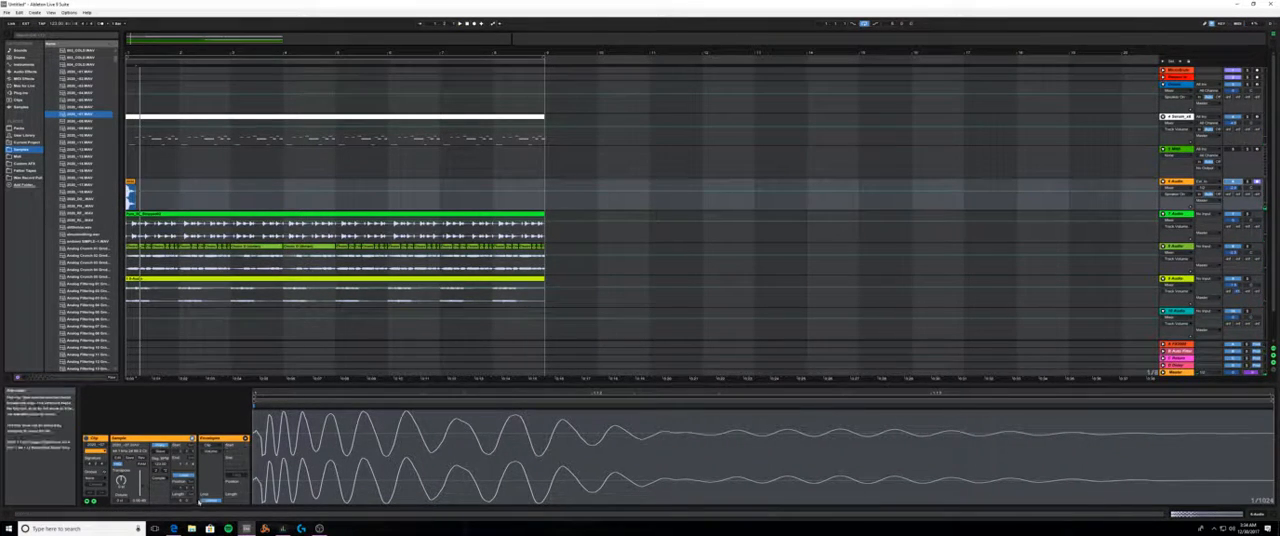
{"action": "key", "text": "Up"}
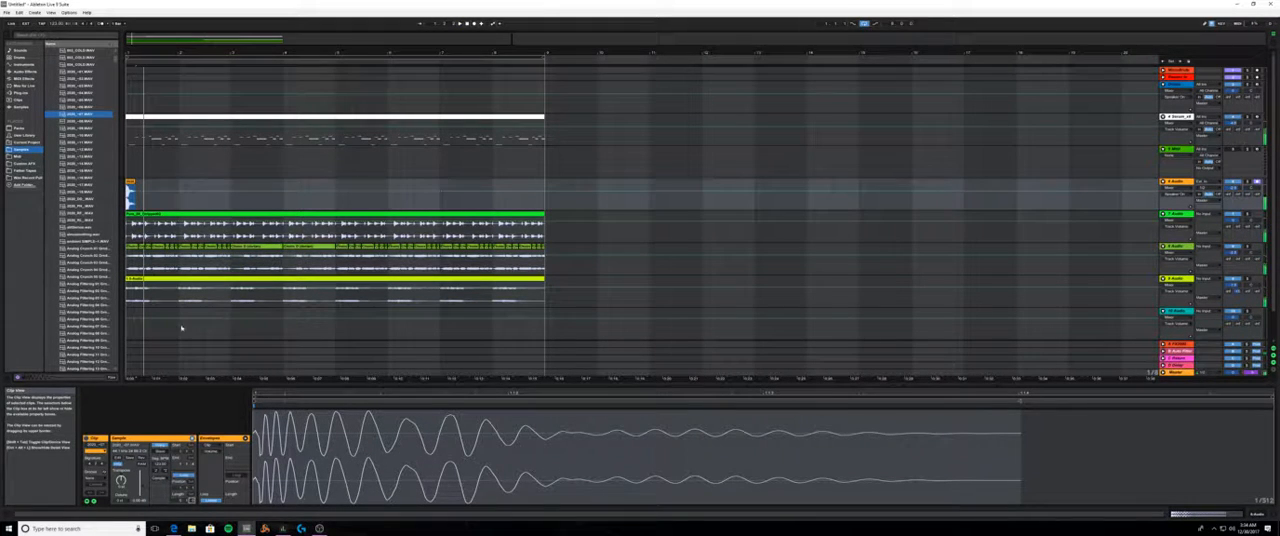
{"action": "left_click_drag", "start_coordinate": [135, 182], "coordinate": [546, 182]}
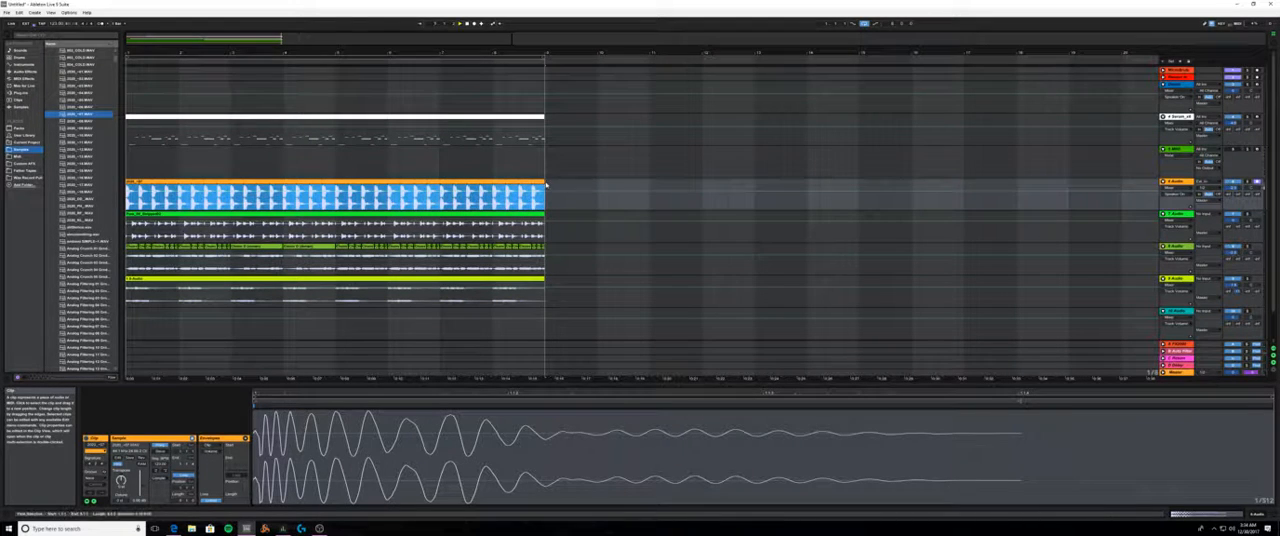
{"action": "key", "text": "space"}
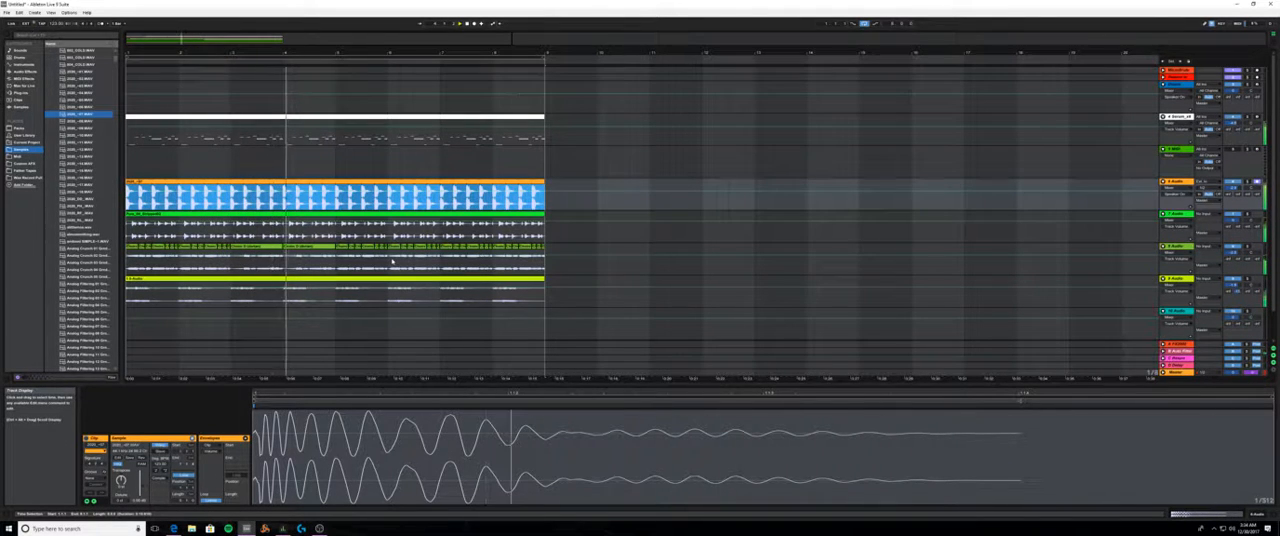
- Collapse the Kick folder, open the Shaker folder inside Drums, and audition its samples
{"action": "scroll", "coordinate": [79, 135], "scroll_direction": "up", "scroll_amount": 8}
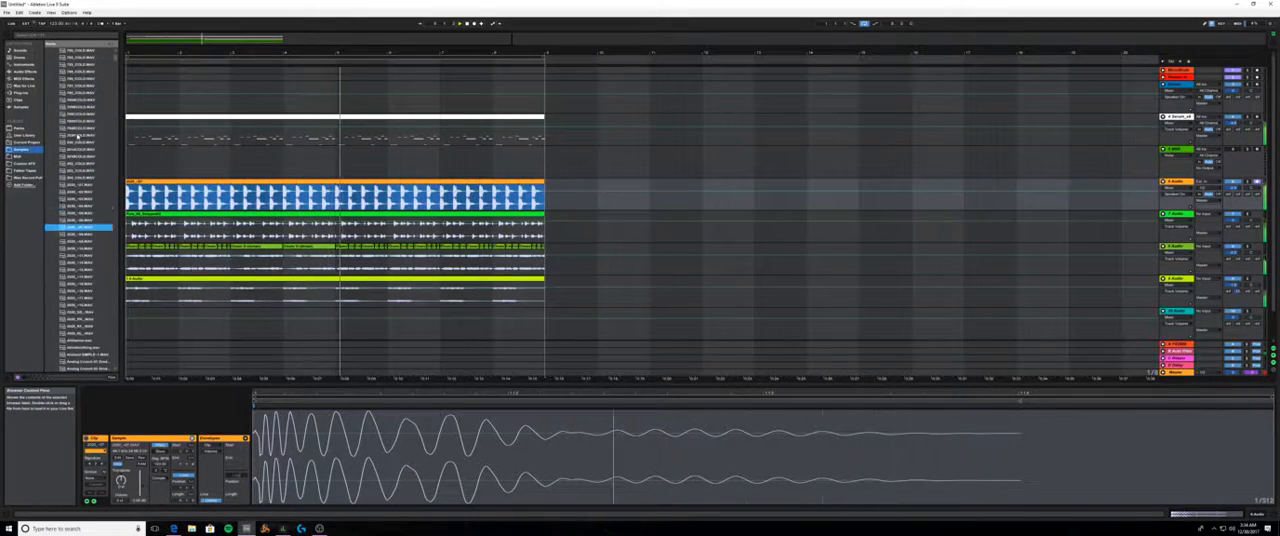
{"action": "scroll", "coordinate": [64, 135], "scroll_direction": "up", "scroll_amount": 6}
{"action": "left_click", "coordinate": [55, 107]}
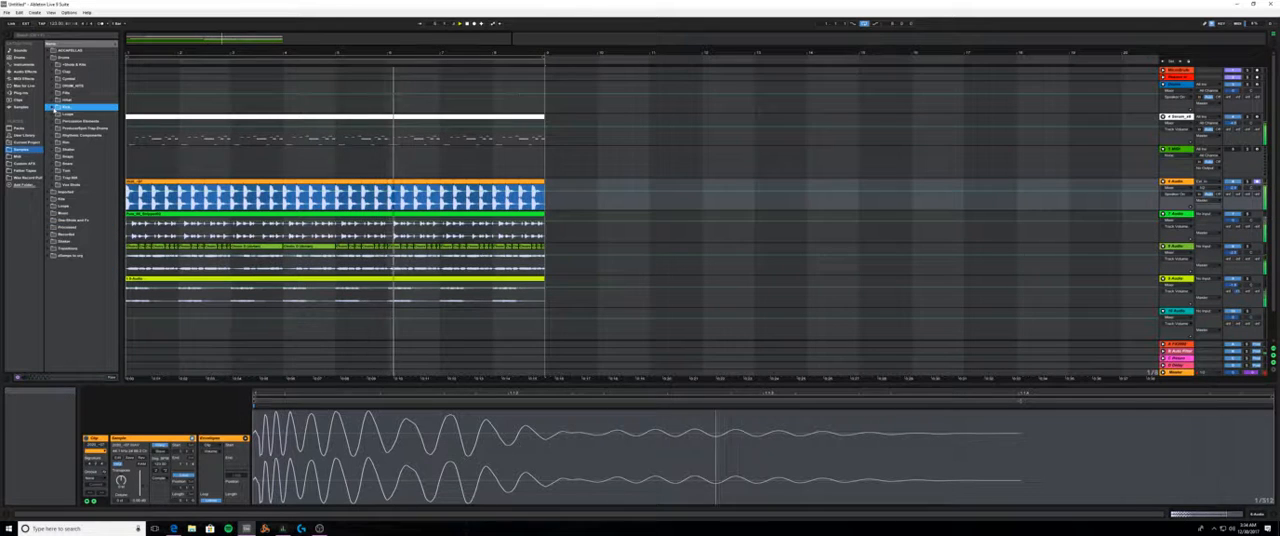
{"action": "left_click", "coordinate": [53, 150]}
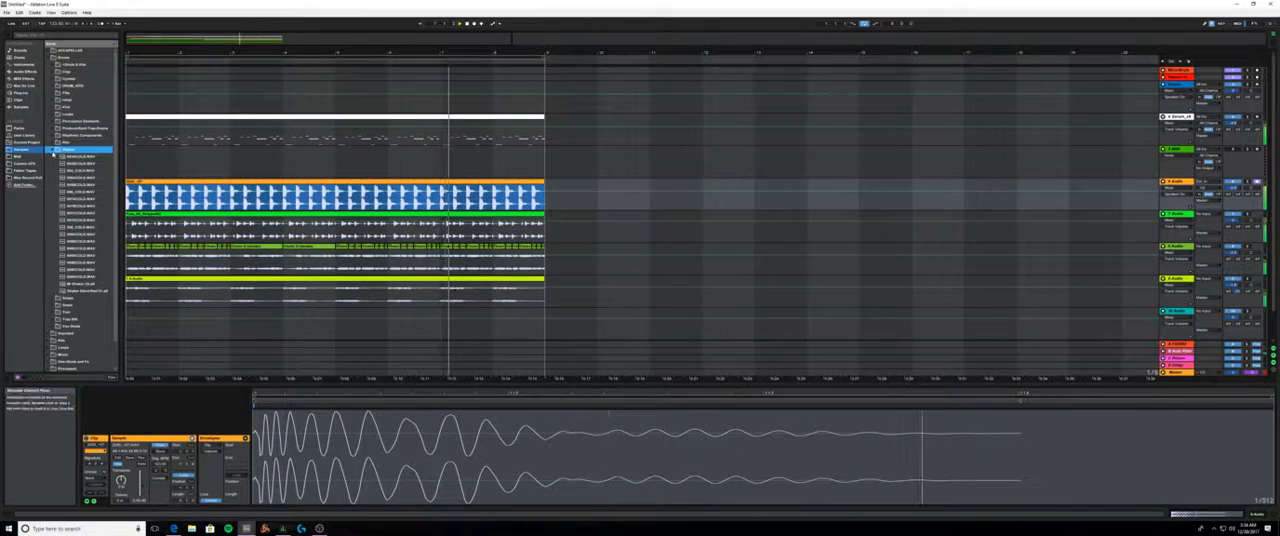
{"action": "left_click", "coordinate": [100, 185]}
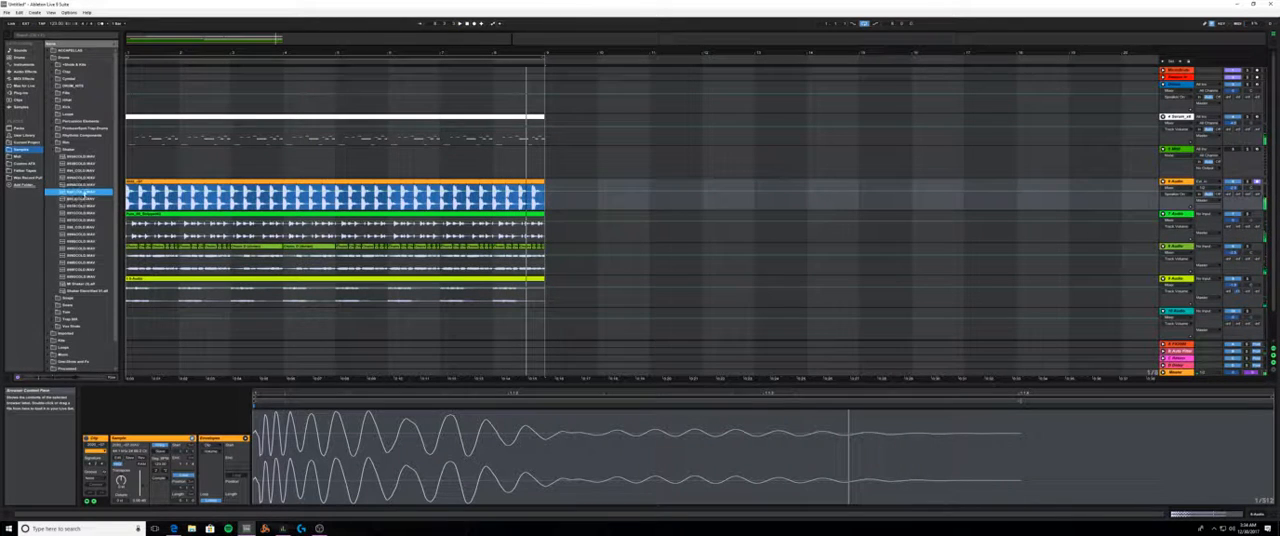
{"action": "left_click", "coordinate": [86, 199]}
{"action": "left_click", "coordinate": [88, 213]}
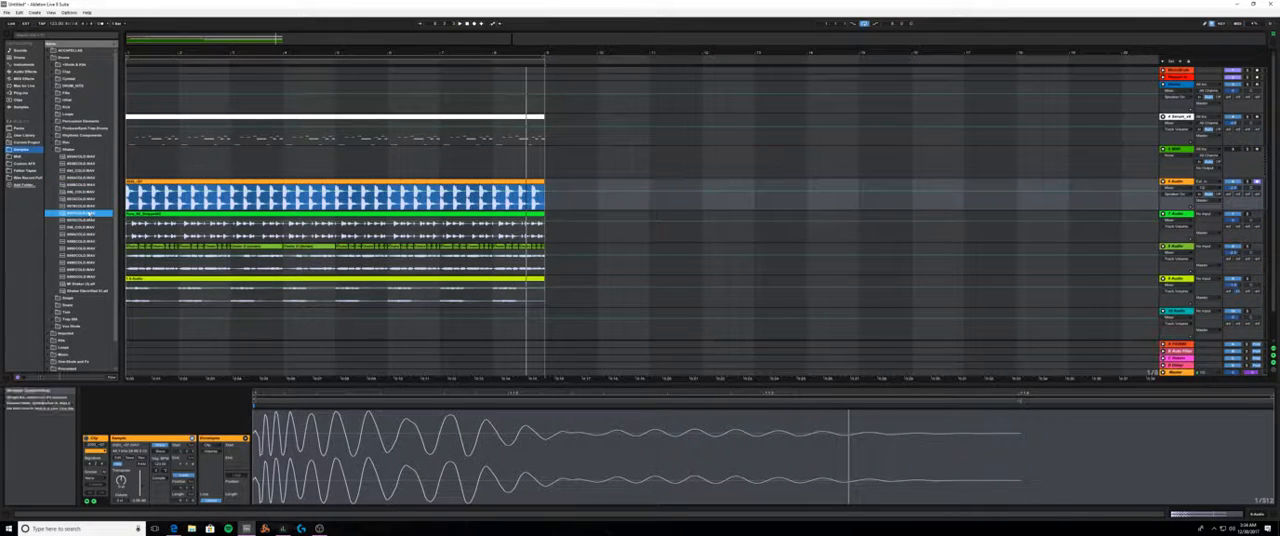
{"action": "left_click", "coordinate": [86, 234]}
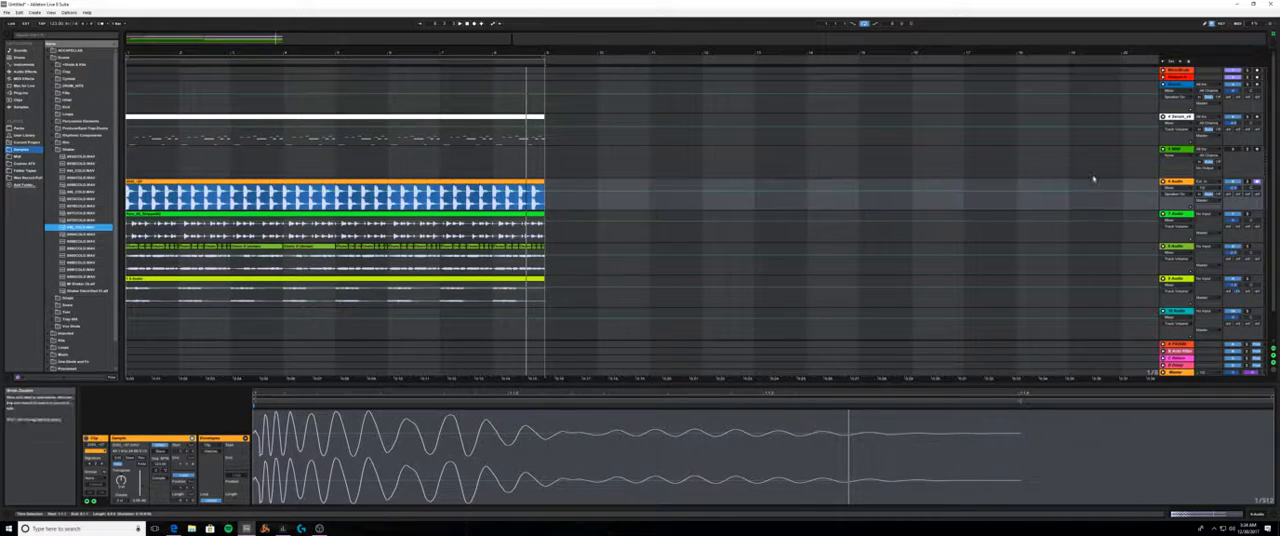
- Place the selected shaker sample at the start of the empty teal 10 Audio track and play it with the arrangement
{"action": "left_click", "coordinate": [1175, 214]}
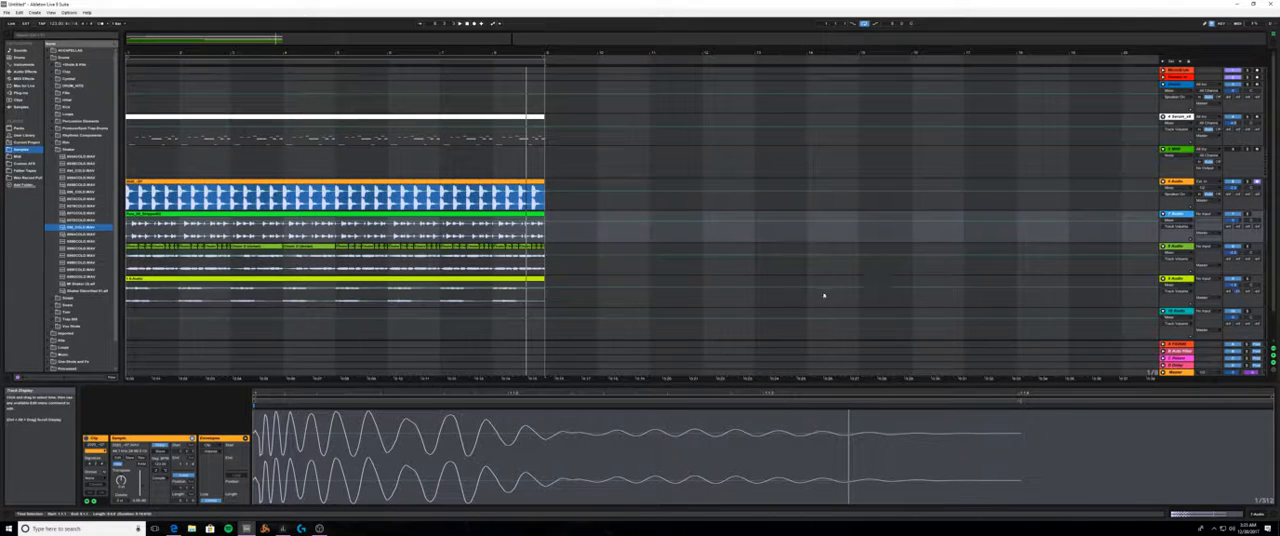
{"action": "left_click", "coordinate": [78, 228]}
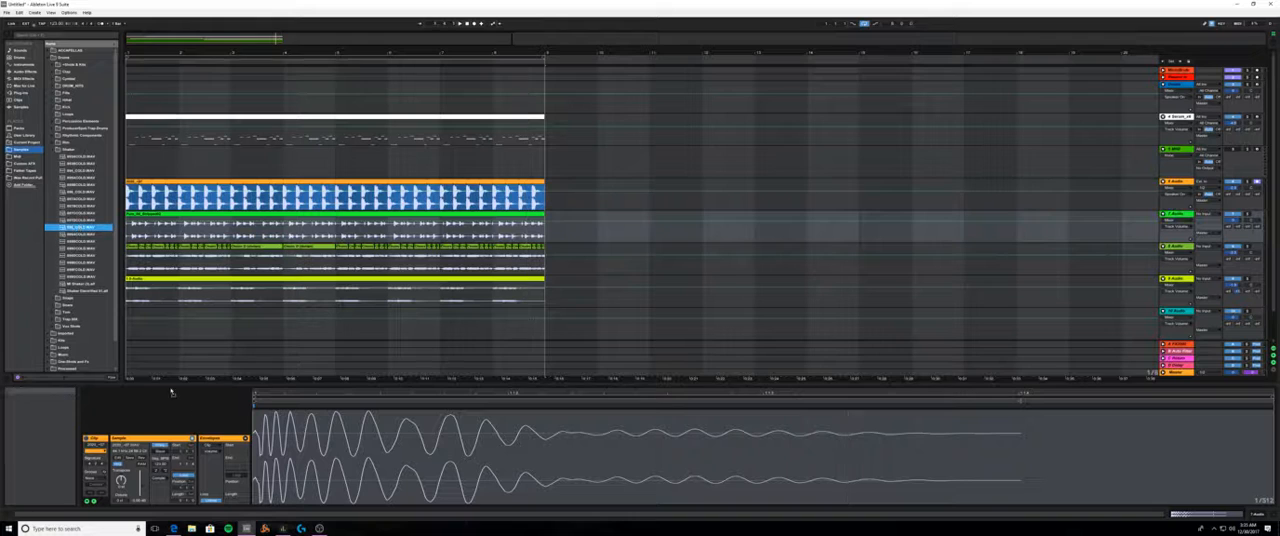
{"action": "left_click_drag", "start_coordinate": [128, 326], "coordinate": [130, 326]}
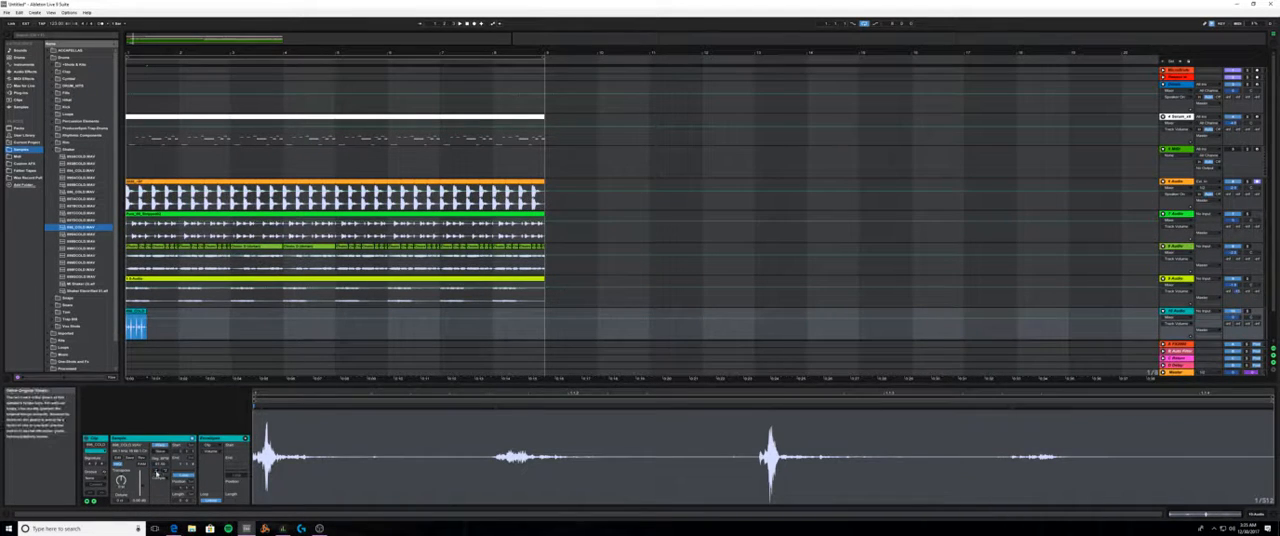
{"action": "key", "text": "space"}
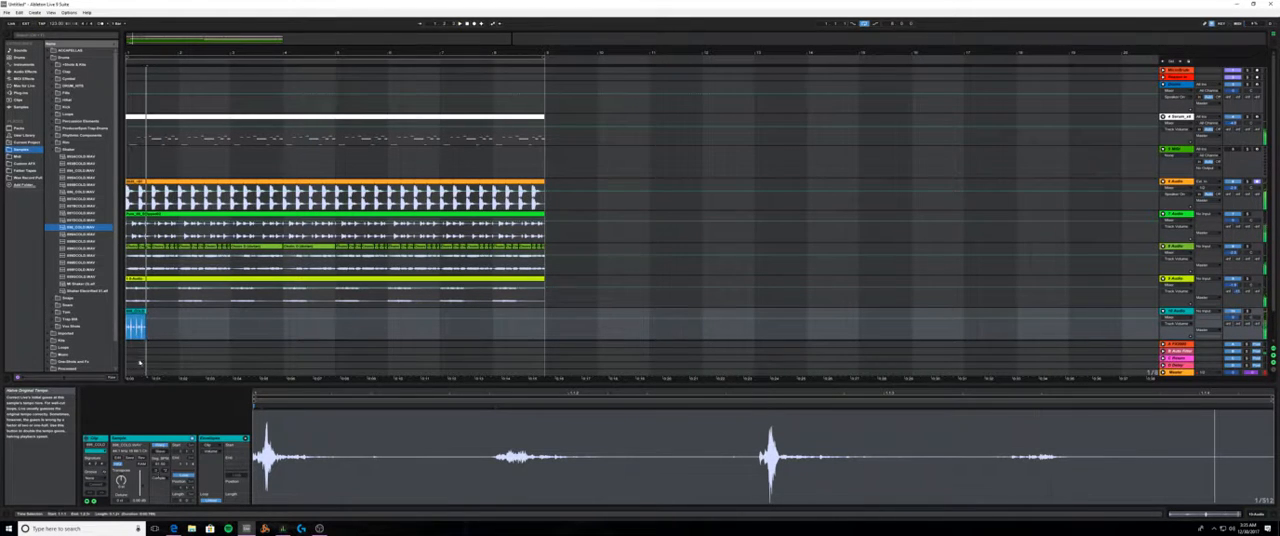
- Adjust the shaker clip's loop length and warp its second large hit onto the half-beat grid line
{"action": "left_click_drag", "start_coordinate": [146, 313], "coordinate": [238, 314]}
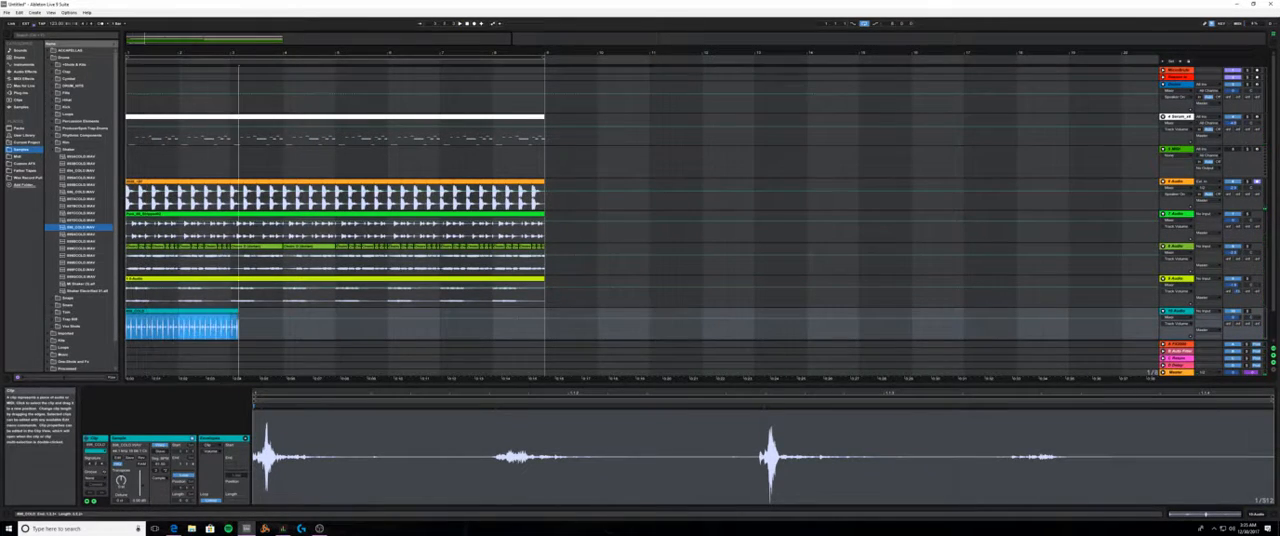
{"action": "key", "text": "ctrl+z"}
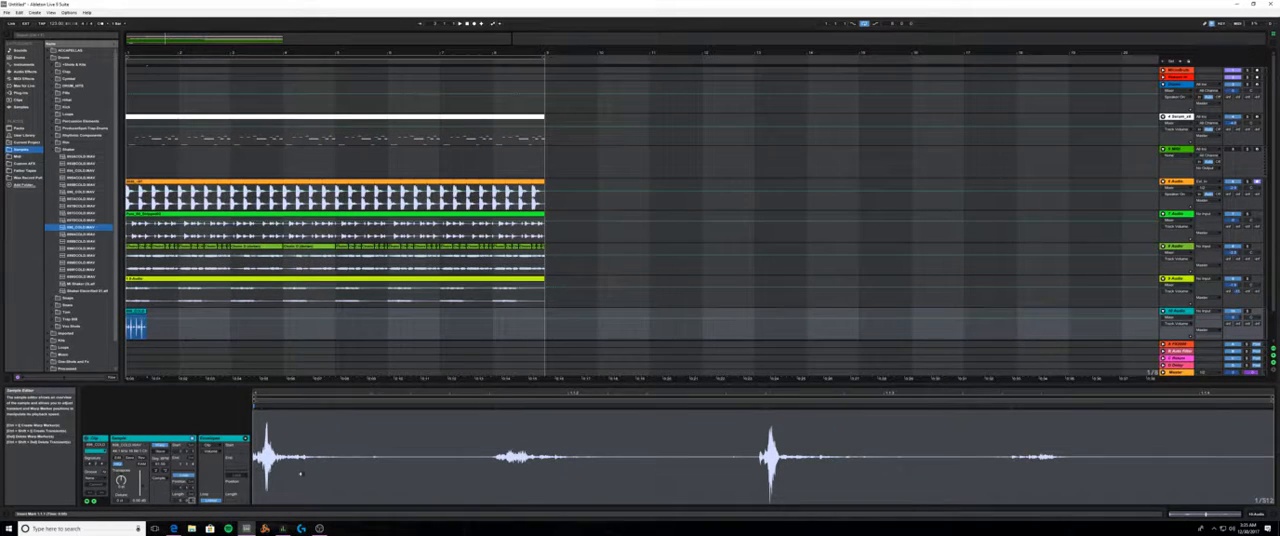
{"action": "scroll", "coordinate": [300, 474], "scroll_direction": "down", "scroll_amount": 2}
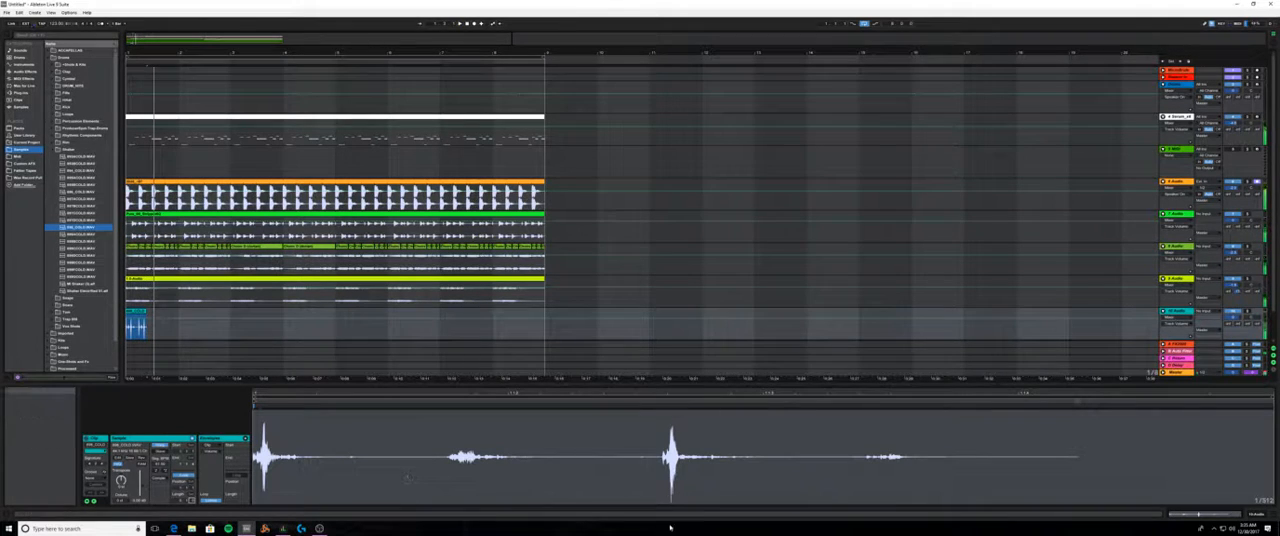
{"action": "left_click_drag", "start_coordinate": [668, 412], "coordinate": [764, 410]}
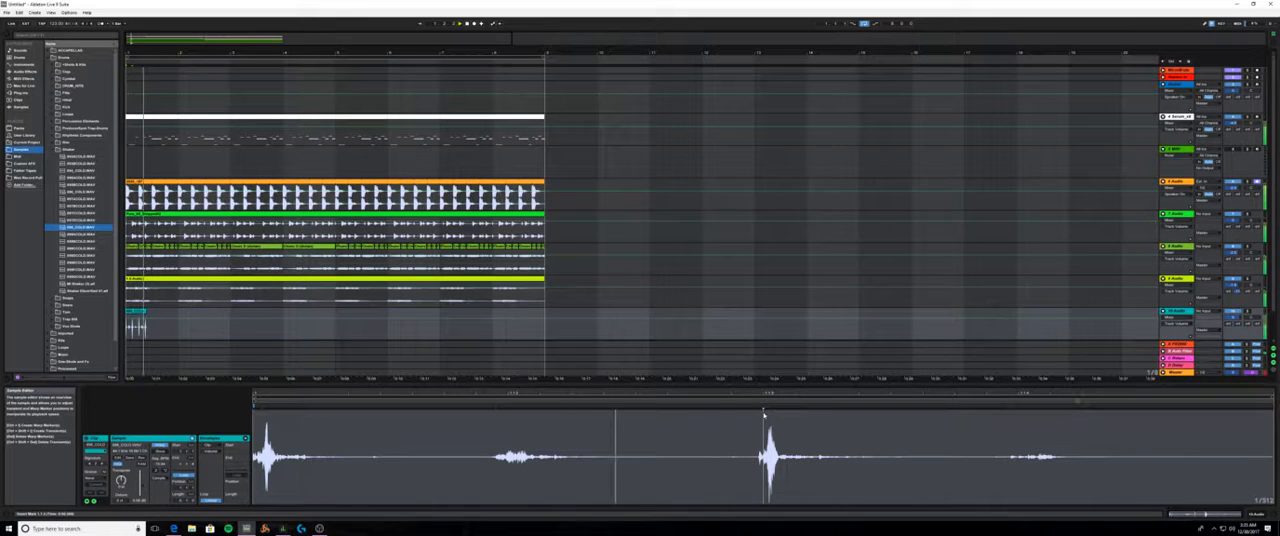
{"action": "left_click", "coordinate": [137, 311]}
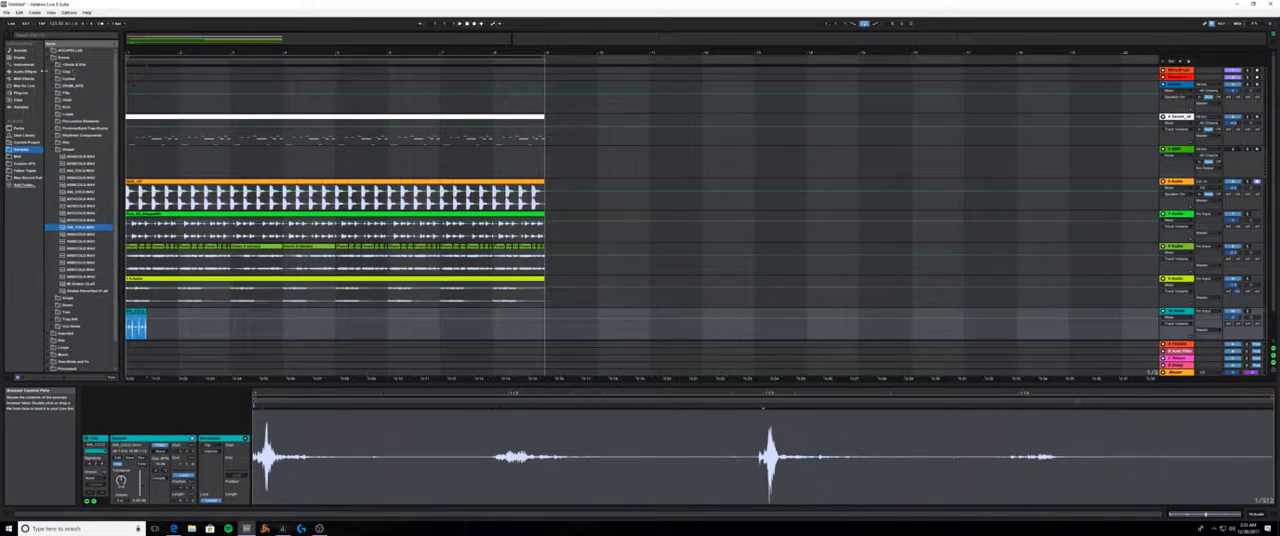
- Add a Compressor to the teal shaker track, lower its threshold, and adjust its attack during playback
{"action": "left_click", "coordinate": [42, 71]}
{"action": "left_click", "coordinate": [64, 100]}
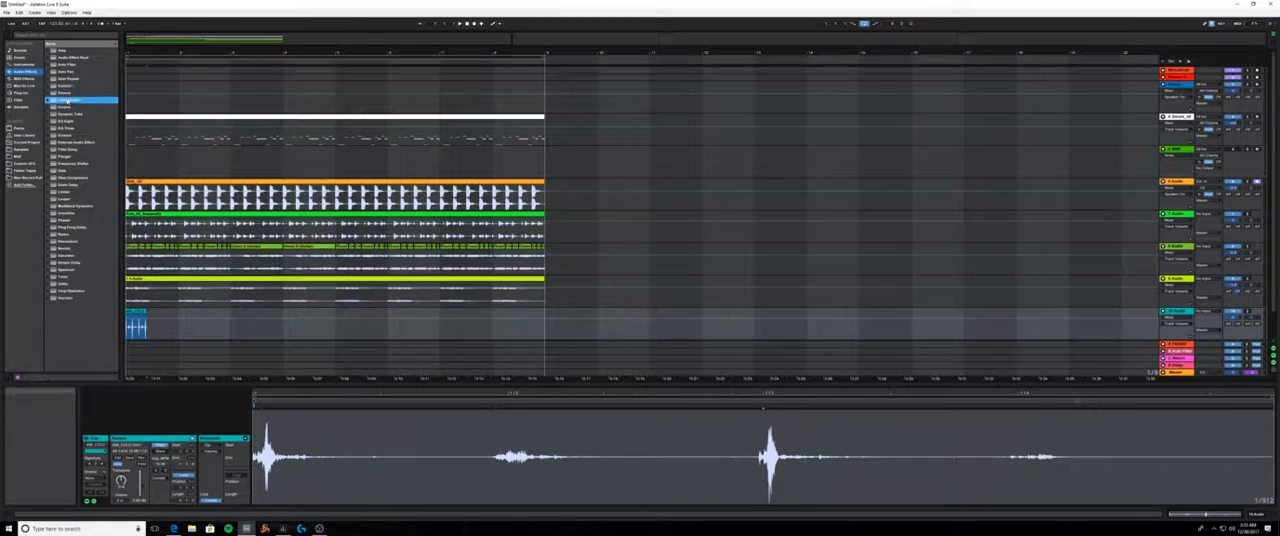
{"action": "left_click_drag", "start_coordinate": [1179, 314], "coordinate": [1178, 312]}
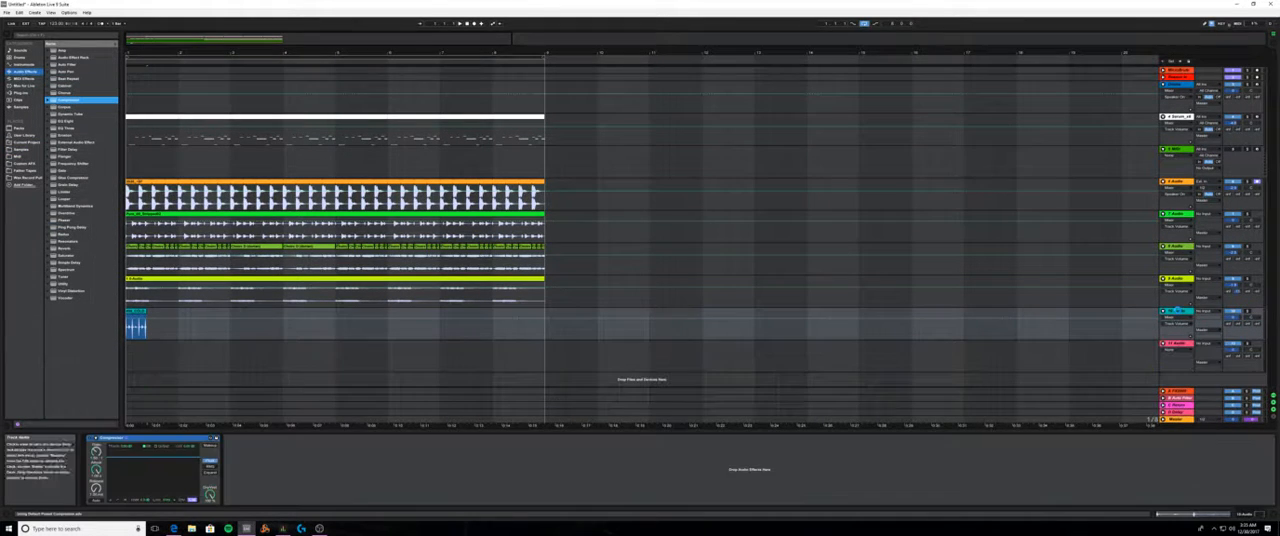
{"action": "key", "text": "space"}
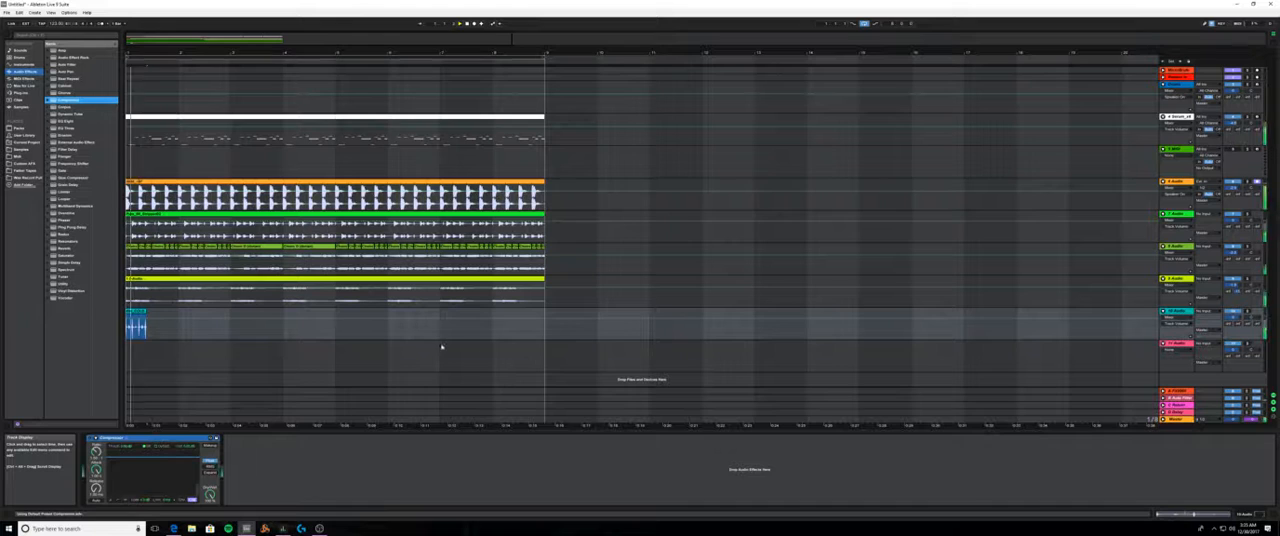
{"action": "left_click_drag", "start_coordinate": [142, 458], "coordinate": [142, 474]}
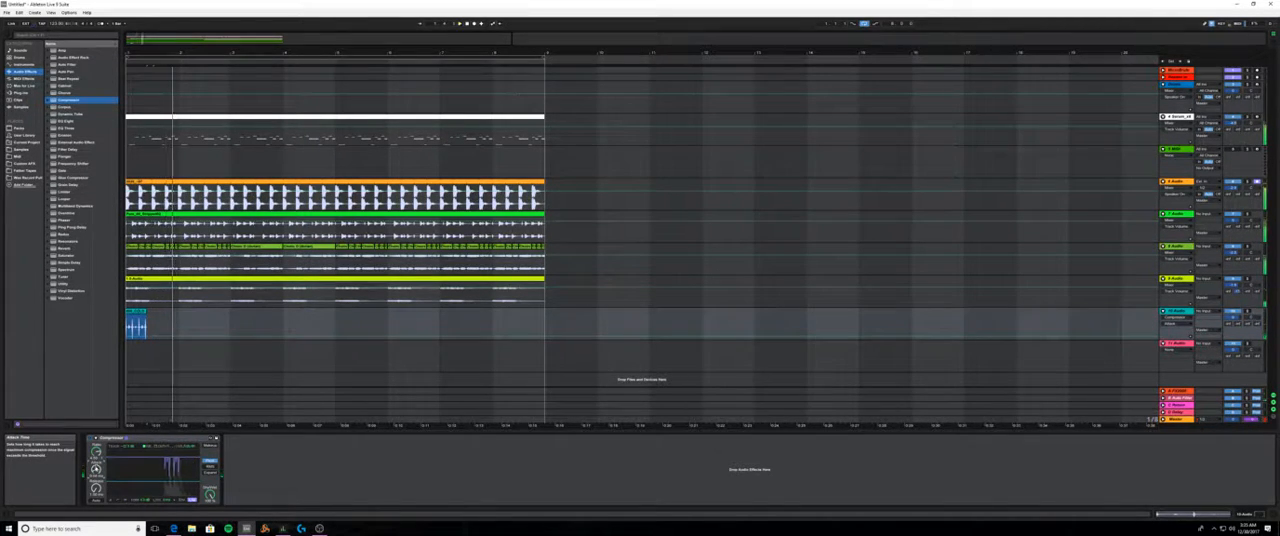
- Extend the shaker clip across eight bars and move its track directly below the bright green 7 Audio track
{"action": "left_click_drag", "start_coordinate": [146, 312], "coordinate": [545, 318]}
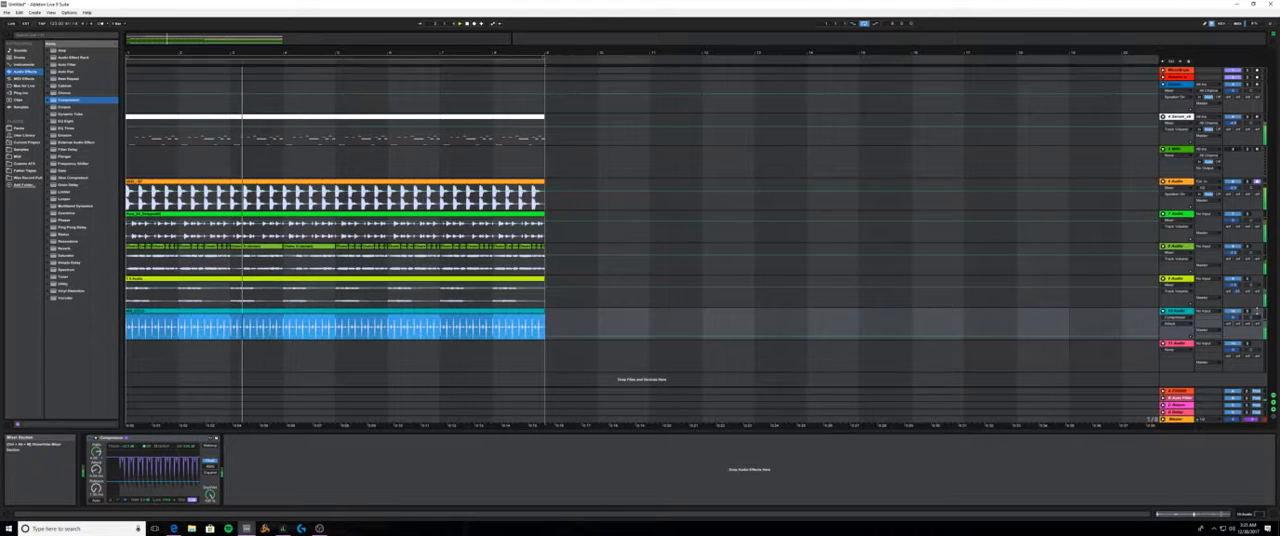
{"action": "left_click_drag", "start_coordinate": [1177, 311], "coordinate": [1180, 247]}
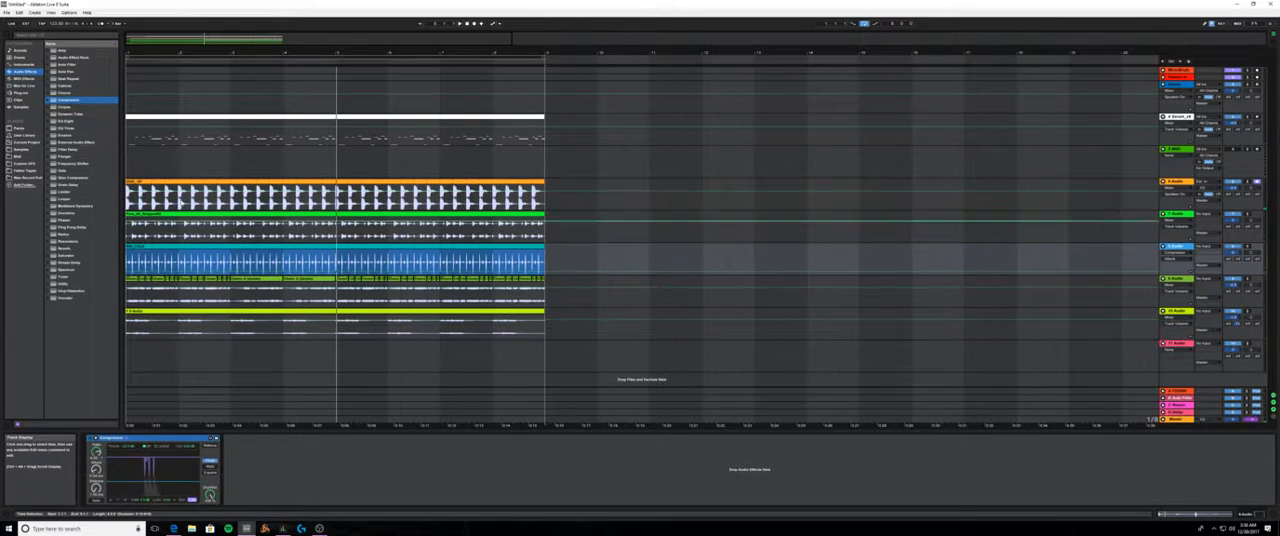
{"action": "left_click_drag", "start_coordinate": [128, 52], "coordinate": [128, 160]}
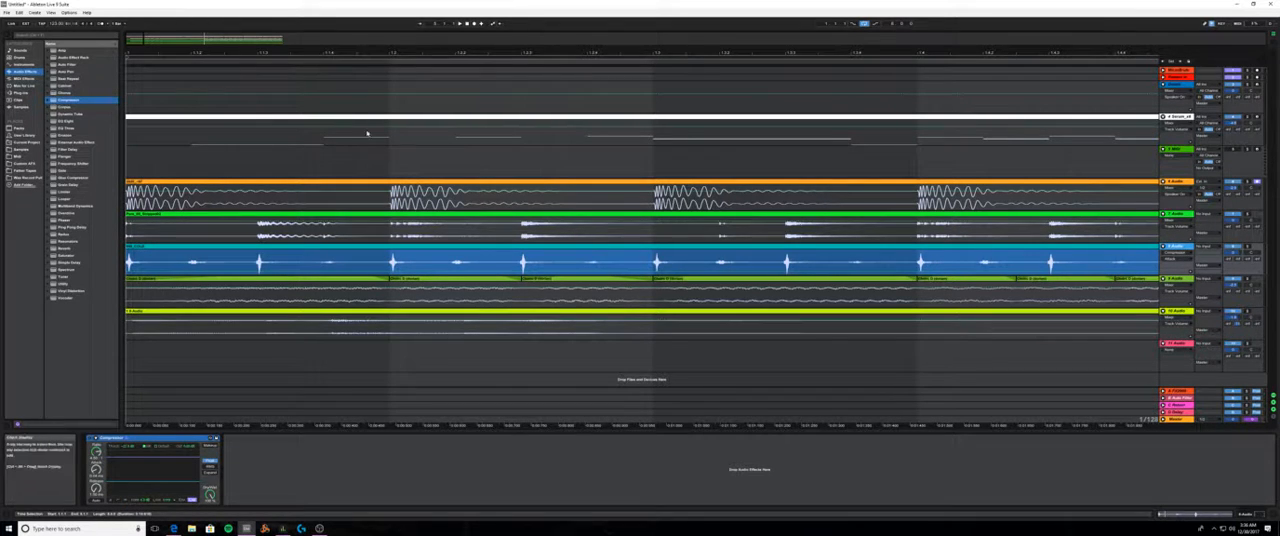
- Play the eight-bar loop, freeze the teal shaker track, and flatten it to audio
{"action": "left_click_drag", "start_coordinate": [369, 53], "coordinate": [369, 4]}
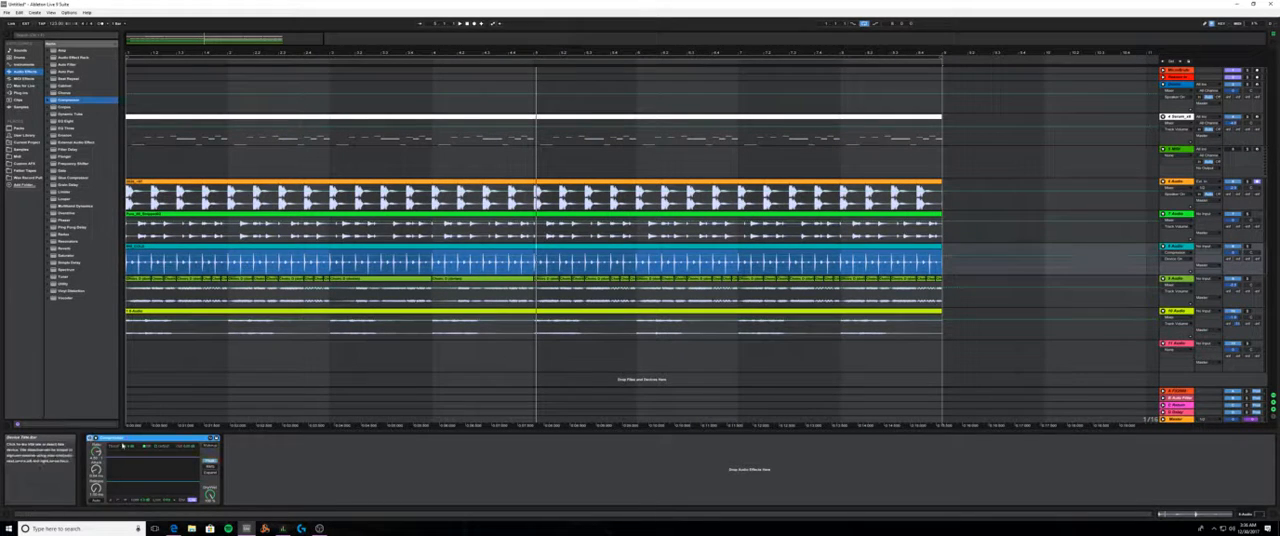
{"action": "key", "text": "space"}
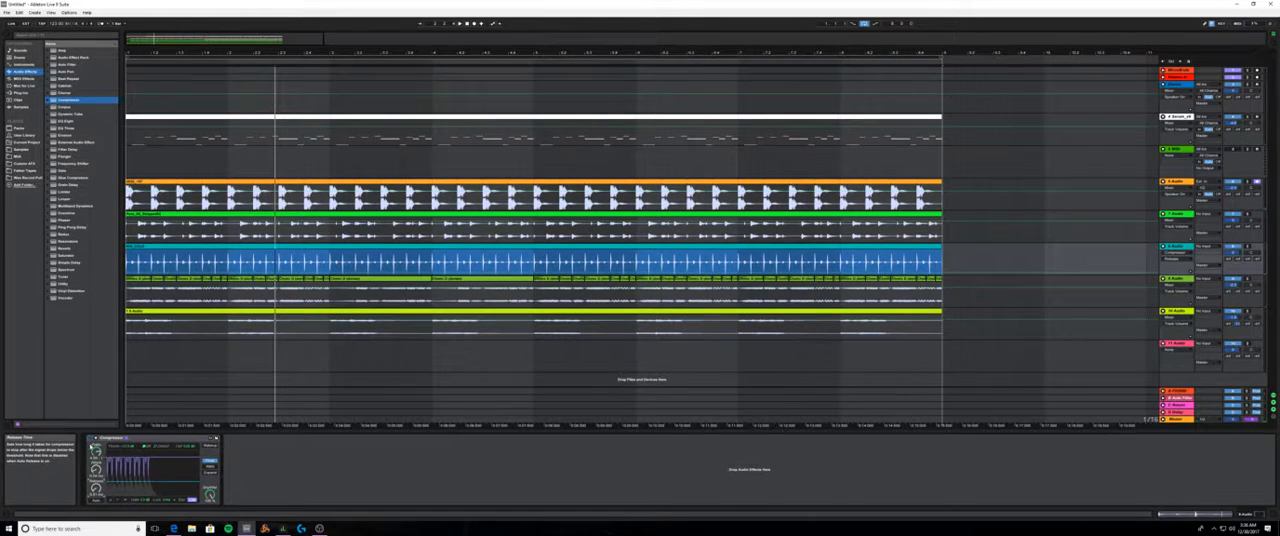
{"action": "right_click", "coordinate": [1174, 247]}
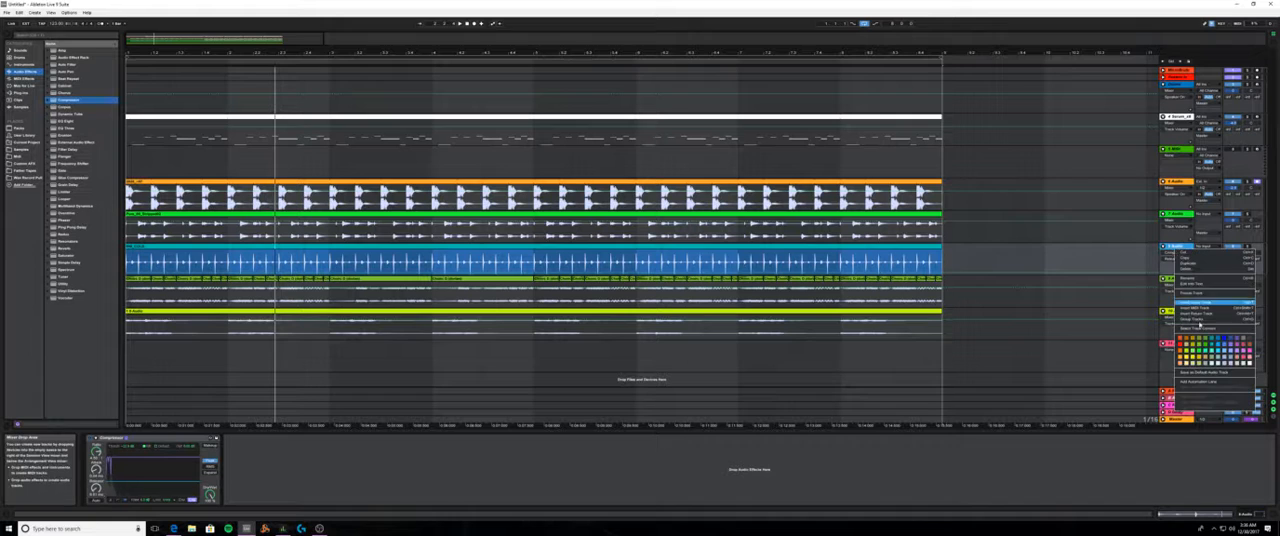
{"action": "left_click", "coordinate": [1193, 293]}
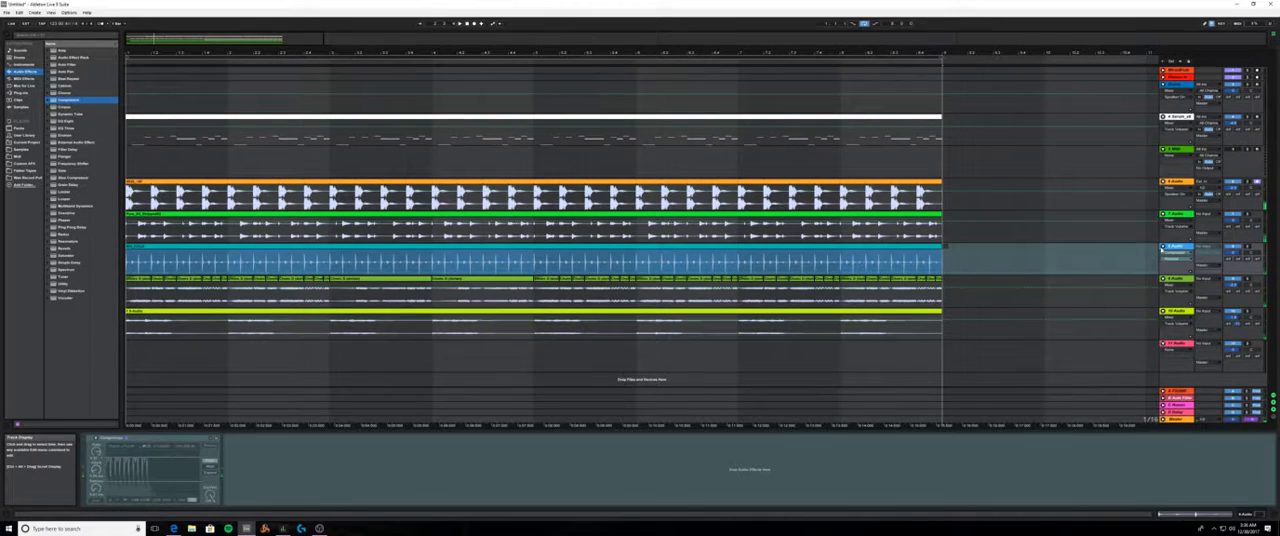
{"action": "left_click", "coordinate": [578, 268]}
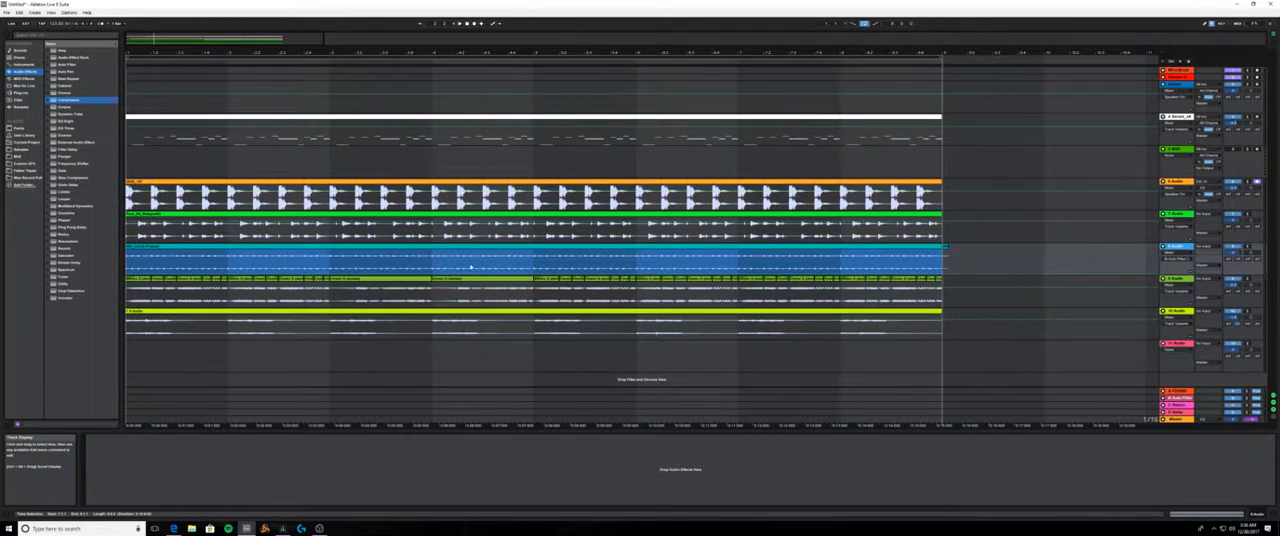
- Undo the shaker track's flattening, flatten the frozen track again, and play the loop
{"action": "key", "text": "ctrl+z"}
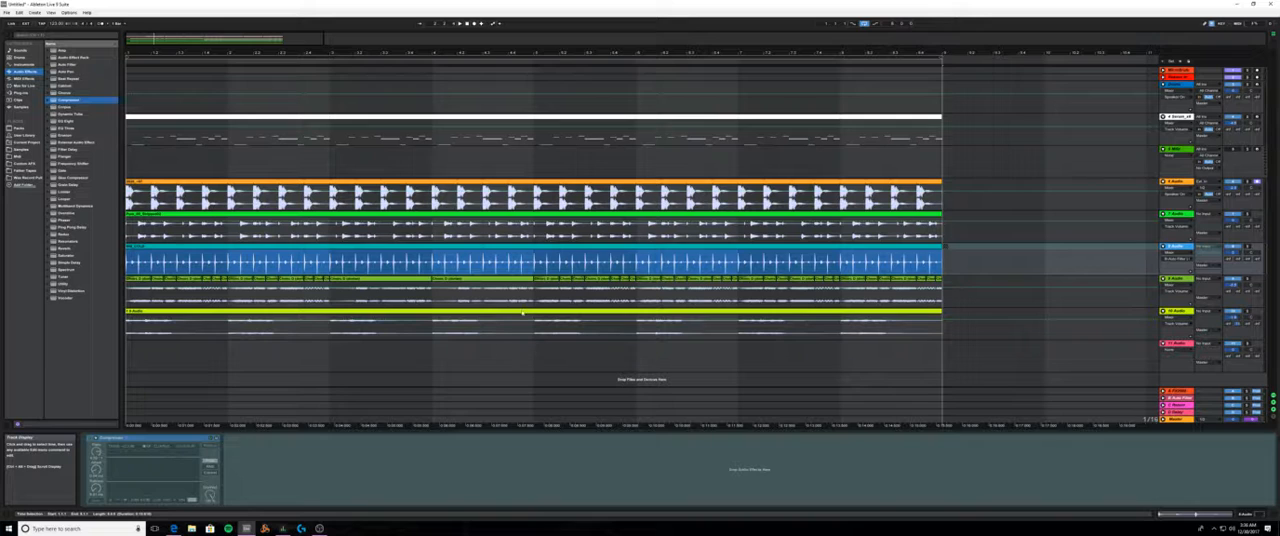
{"action": "right_click", "coordinate": [1177, 246]}
{"action": "left_click", "coordinate": [1202, 294]}
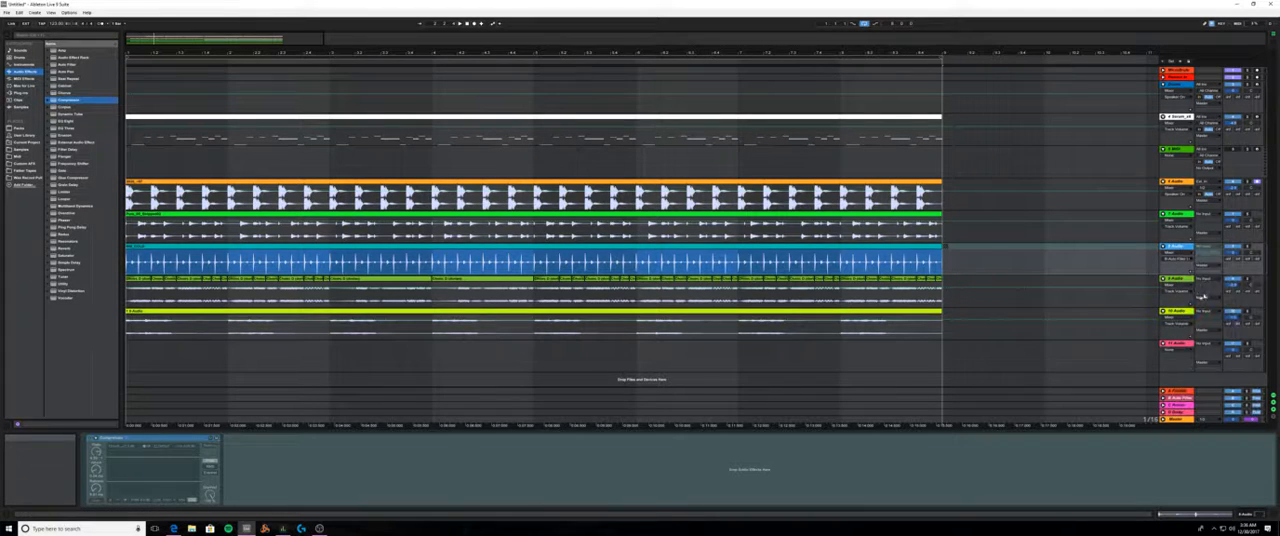
{"action": "key", "text": "space"}
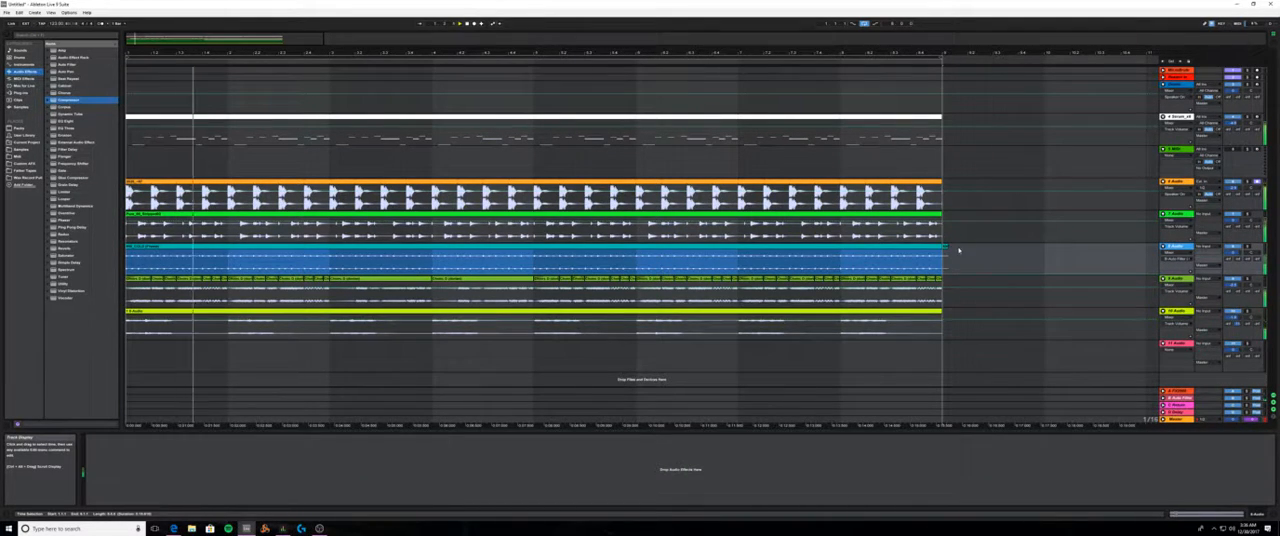
{"action": "left_click", "coordinate": [946, 250]}
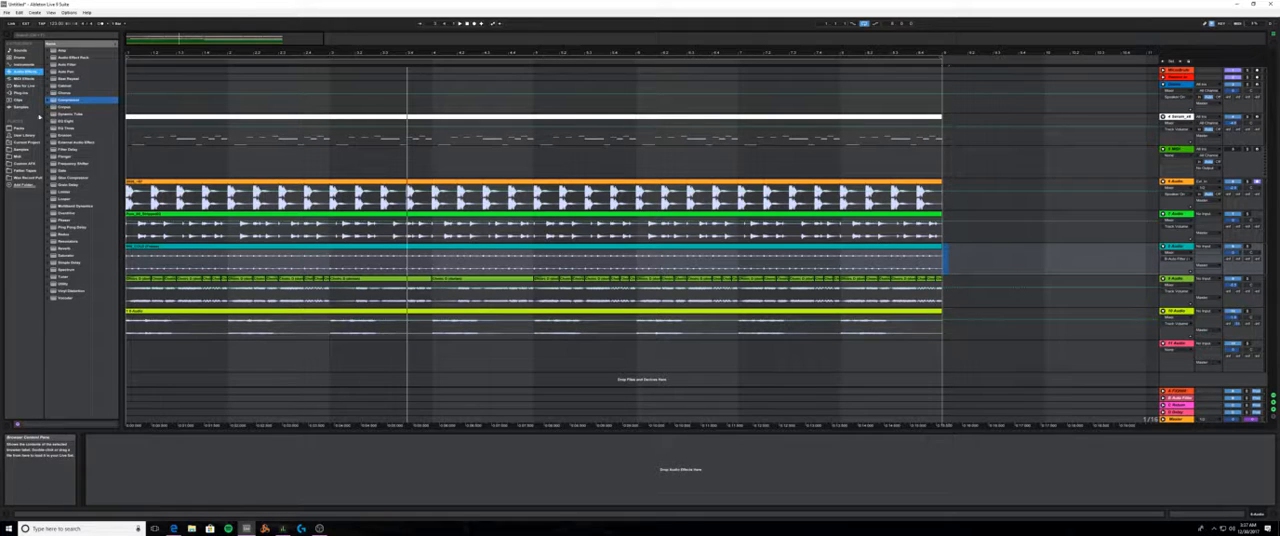
- Add a Saturator to the flattened teal shaker track and raise its drive during playback
{"action": "left_click", "coordinate": [63, 256]}
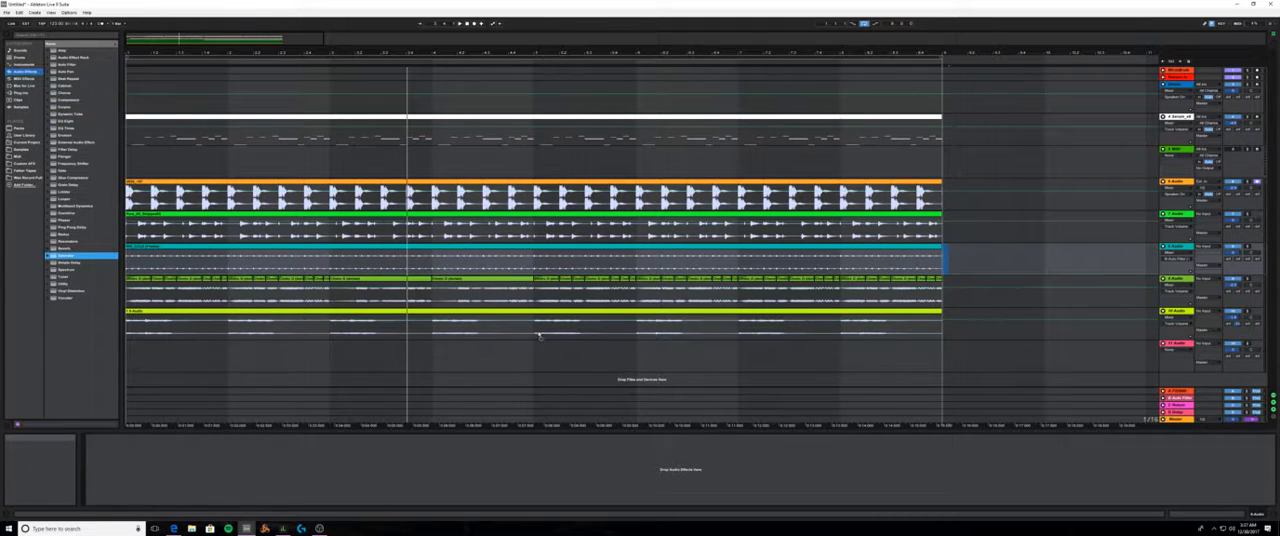
{"action": "left_click_drag", "start_coordinate": [912, 274], "coordinate": [912, 274]}
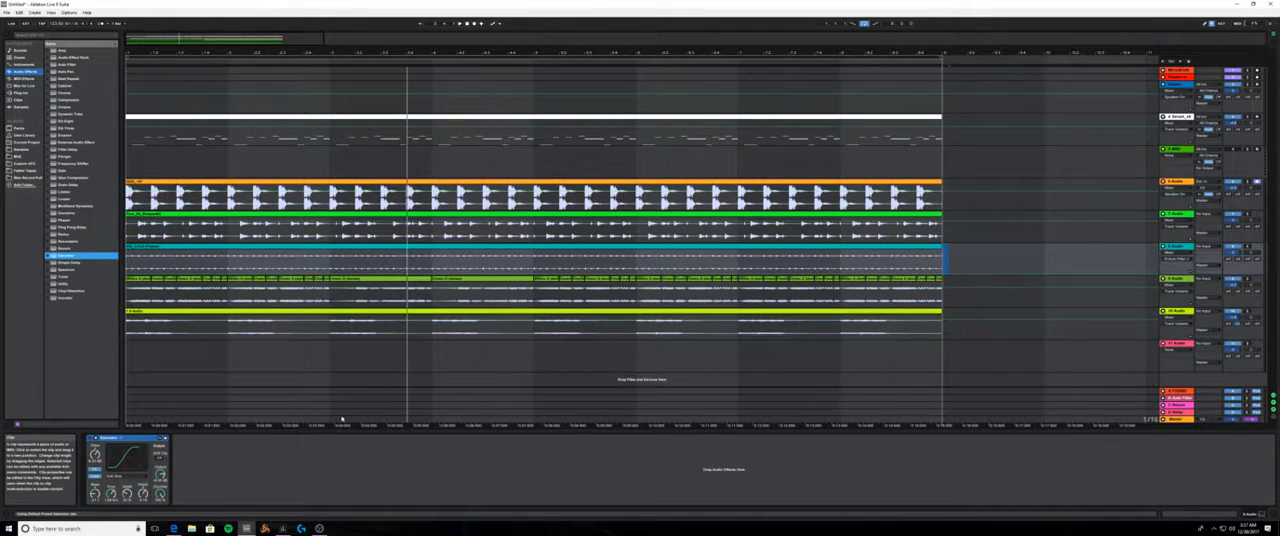
{"action": "key", "text": "space"}
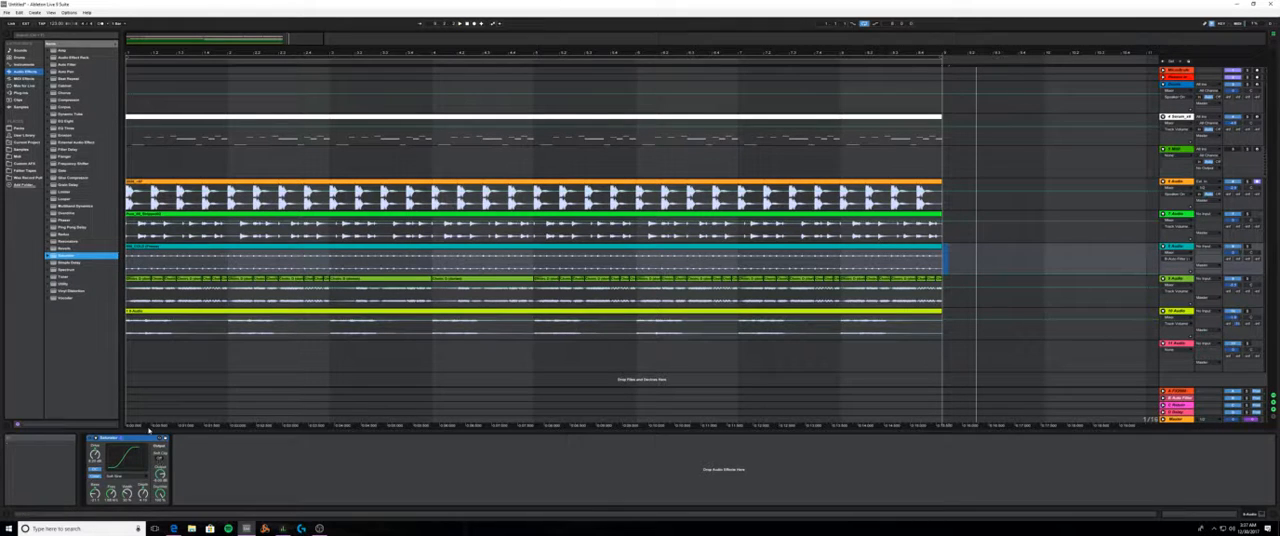
{"action": "left_click", "coordinate": [472, 27]}
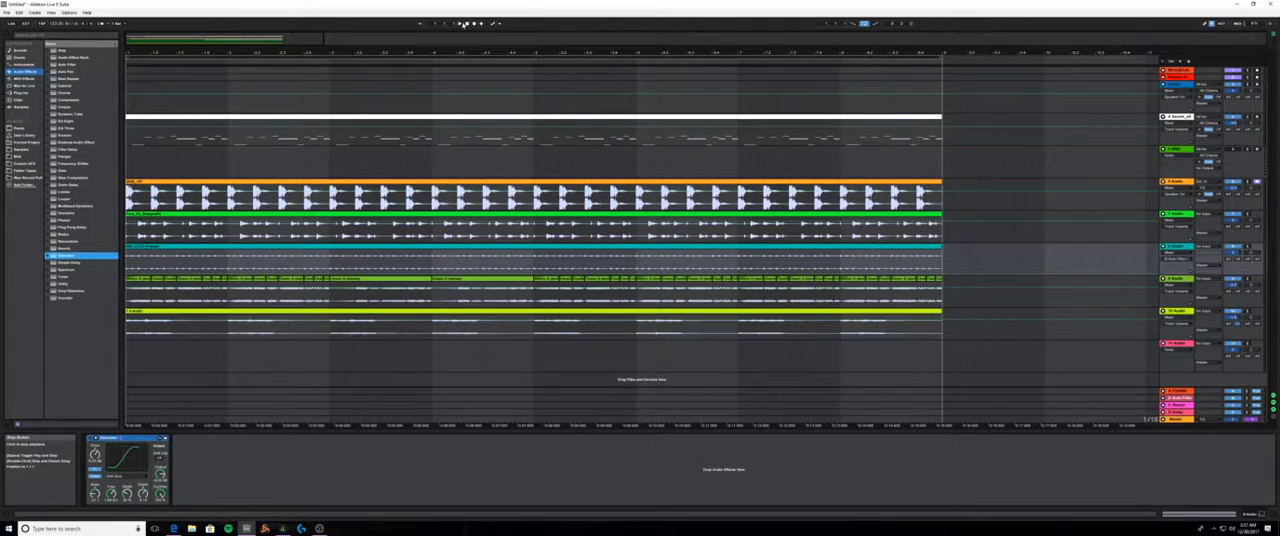
{"action": "left_click", "coordinate": [457, 27]}
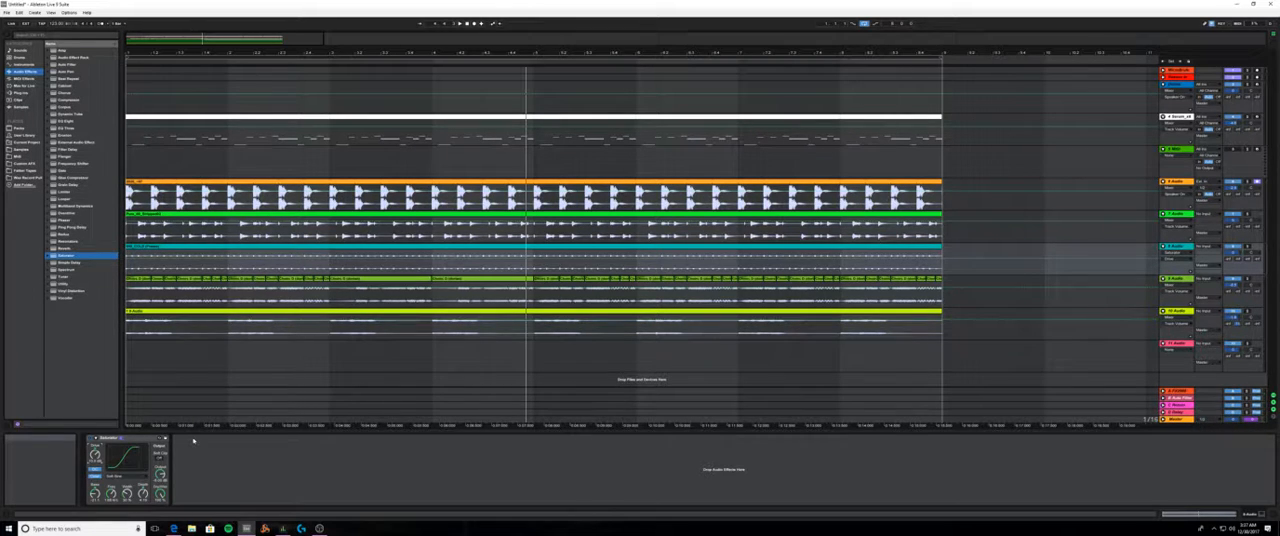
{"action": "key", "text": "space"}
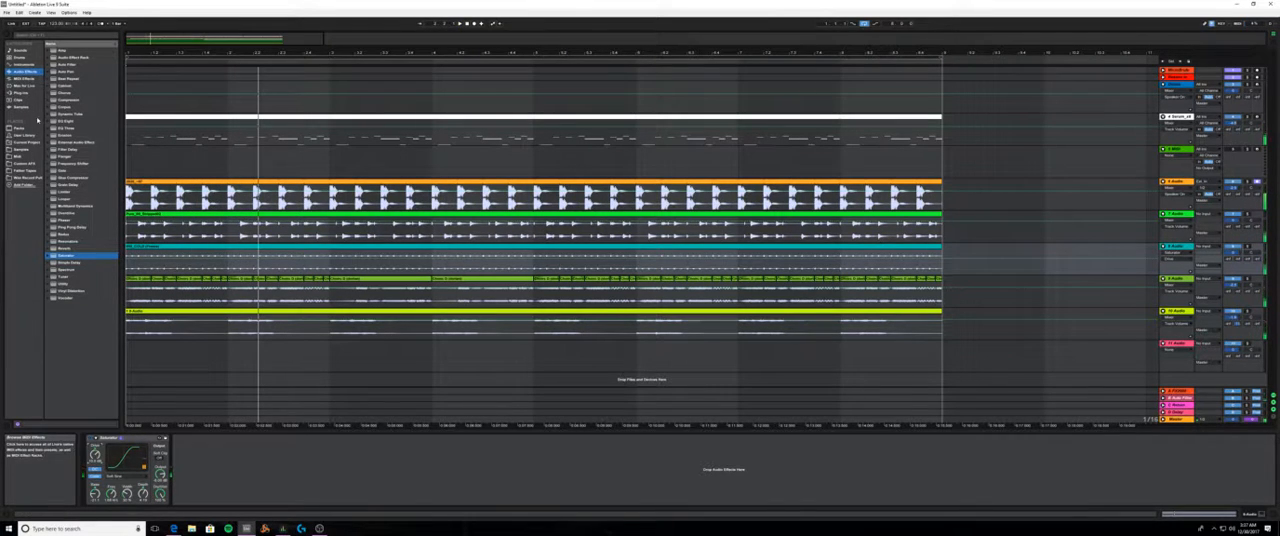
- Add a Flanger preset after the Saturator on the teal shaker track and adjust the track volume while playing
{"action": "left_click", "coordinate": [62, 156]}
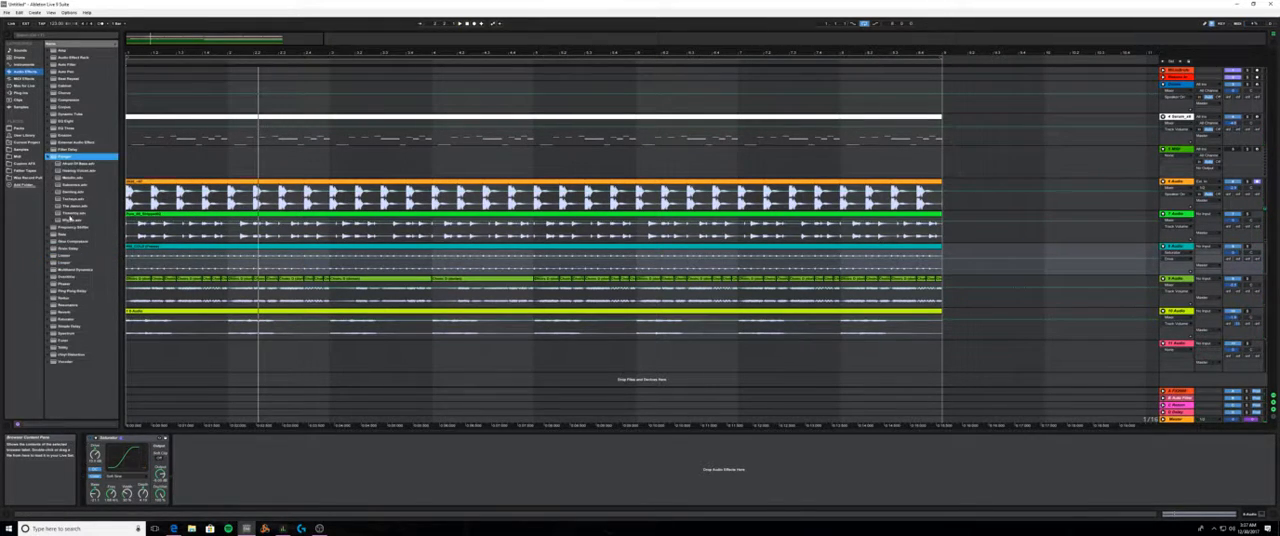
{"action": "left_click", "coordinate": [64, 206]}
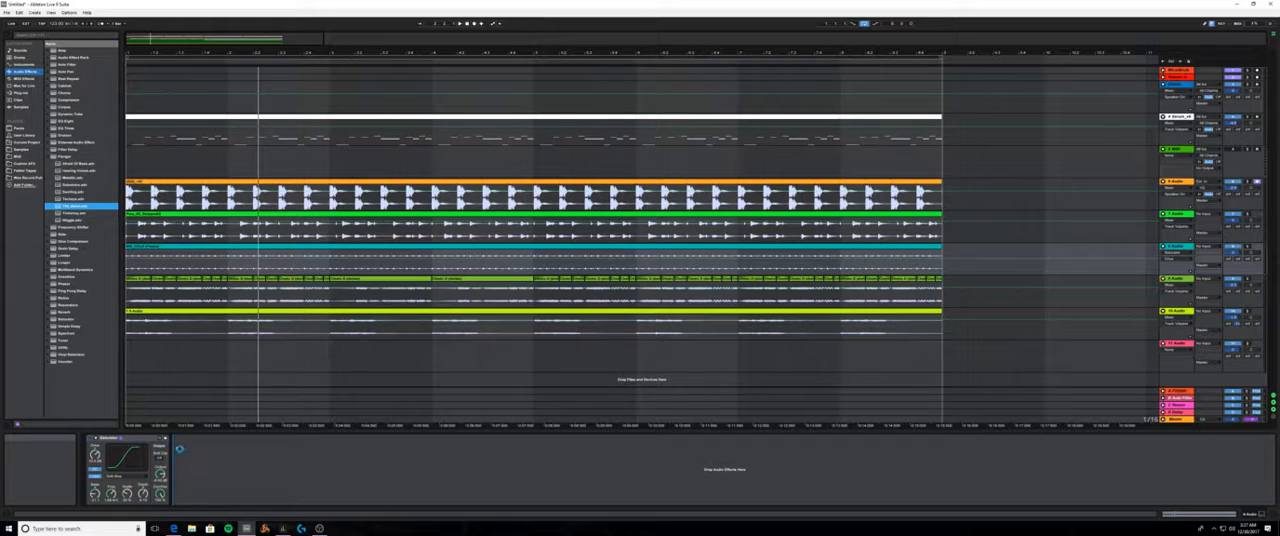
{"action": "left_click_drag", "start_coordinate": [178, 449], "coordinate": [180, 450]}
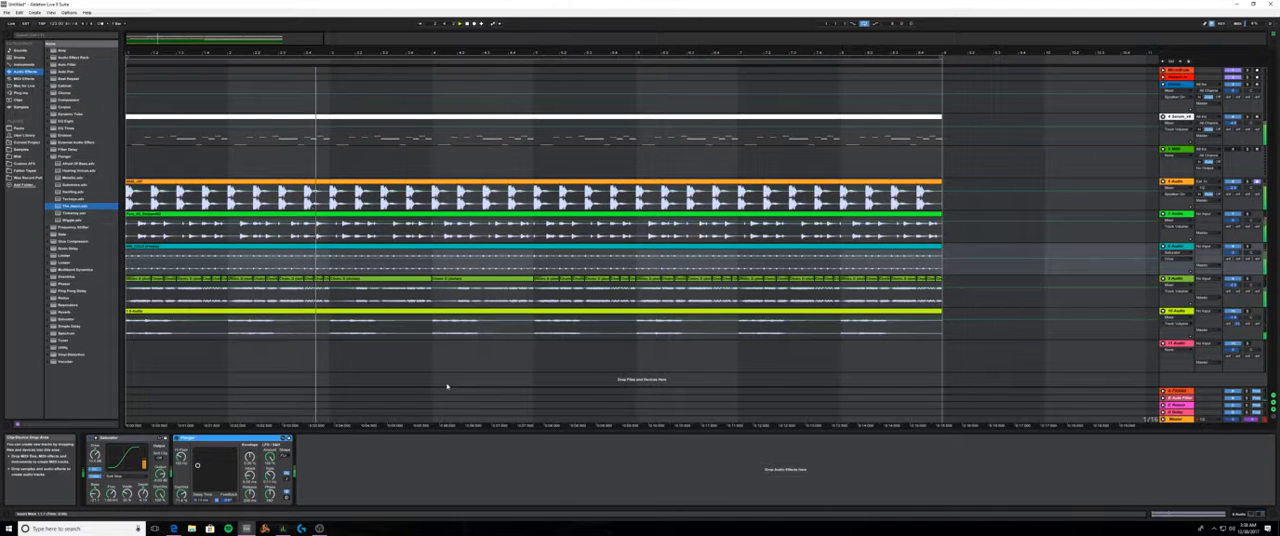
{"action": "left_click", "coordinate": [1235, 252]}
{"action": "key", "text": "space"}
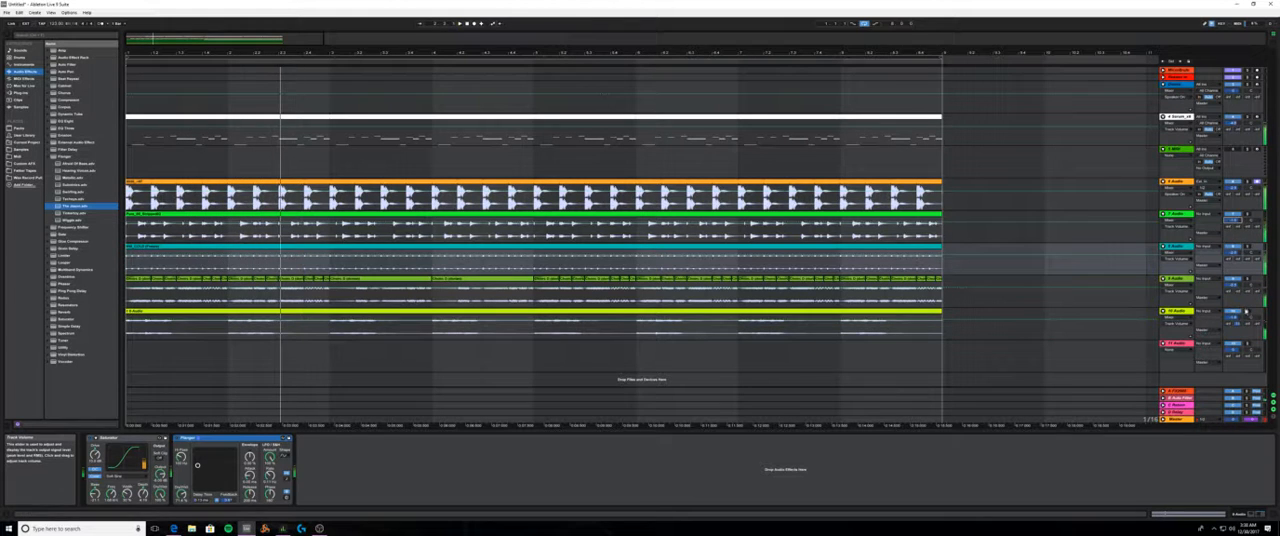
- Select the tracks from the white Serum track through the lime 10 Audio track and adjust their volumes together during playback
{"action": "left_click", "coordinate": [1180, 118]}
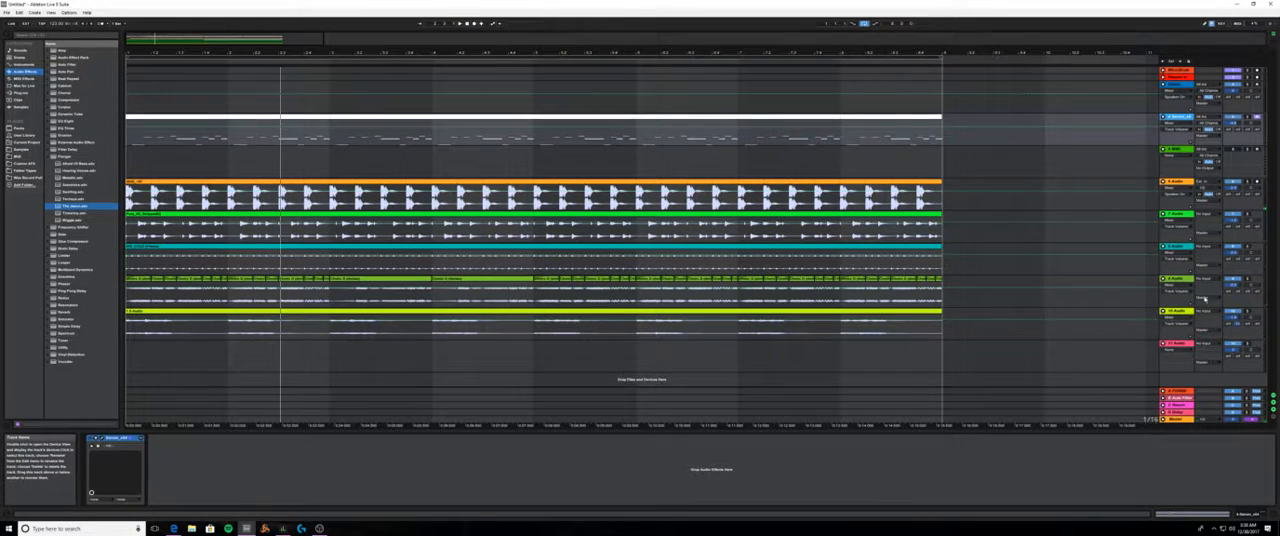
{"action": "left_click", "coordinate": [1187, 318]}
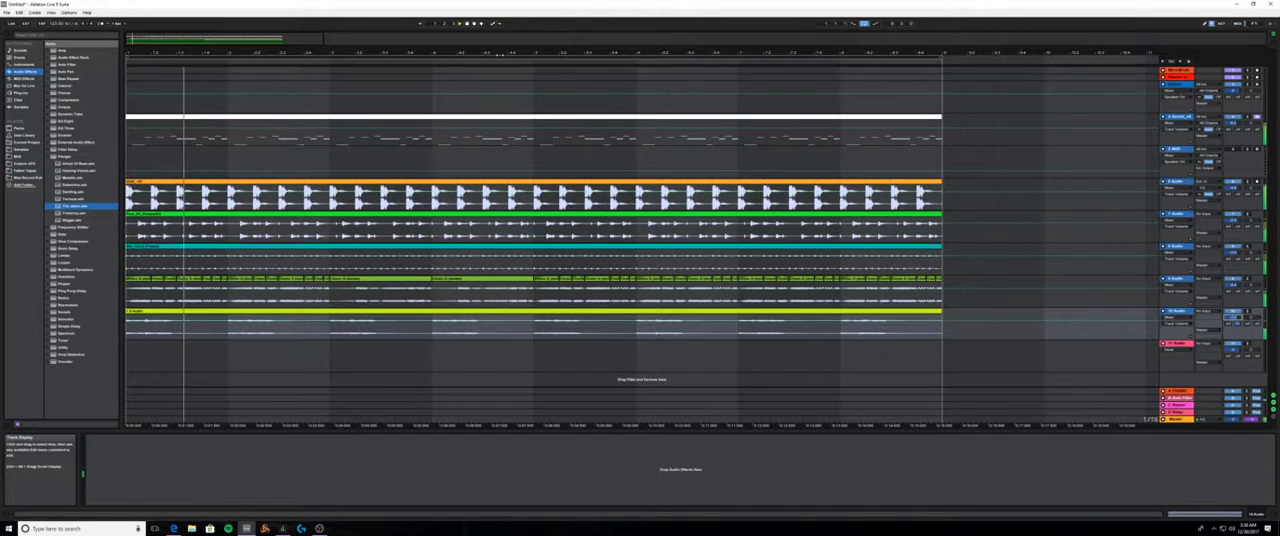
{"action": "left_click_drag", "start_coordinate": [441, 53], "coordinate": [433, 10]}
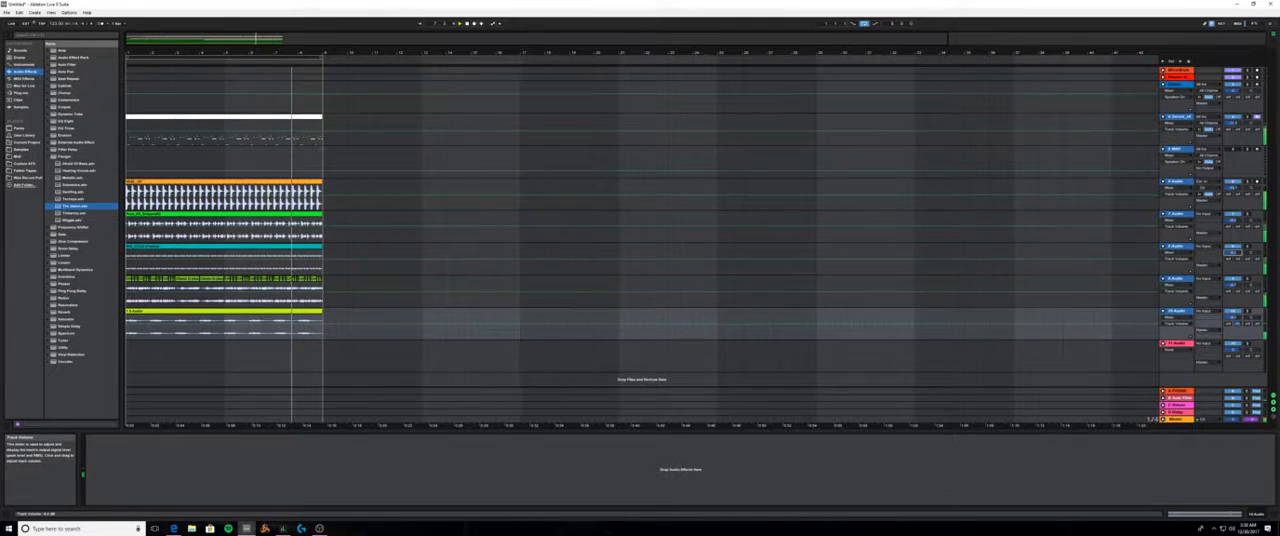
- Balance the volumes of the teal shaker track and the orange kick track while playing the loop
{"action": "left_click", "coordinate": [1233, 247]}
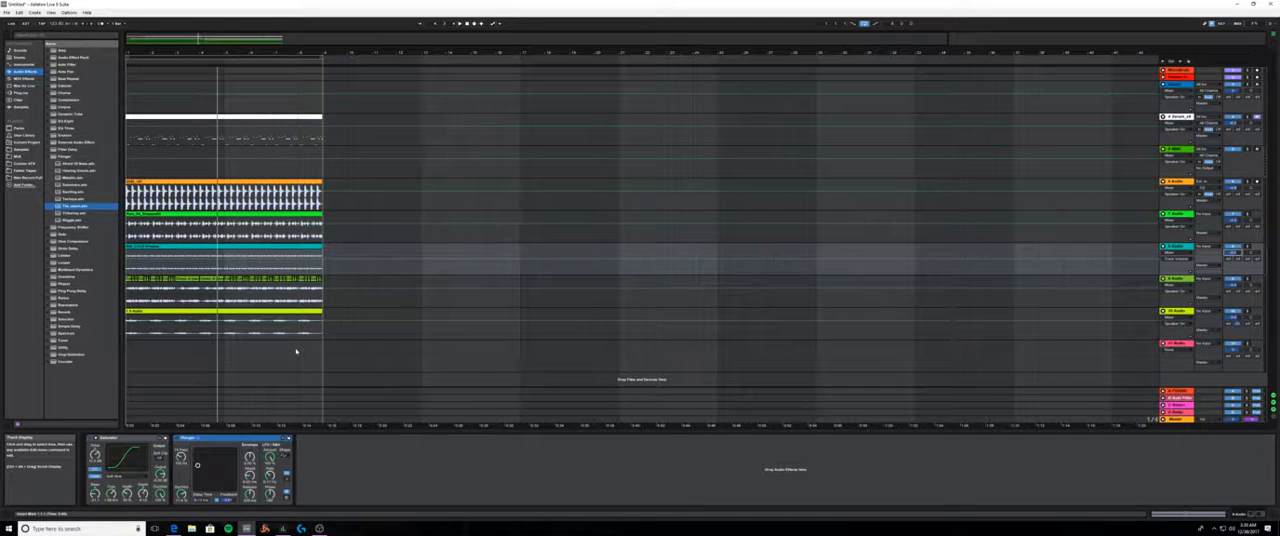
{"action": "key", "text": "space"}
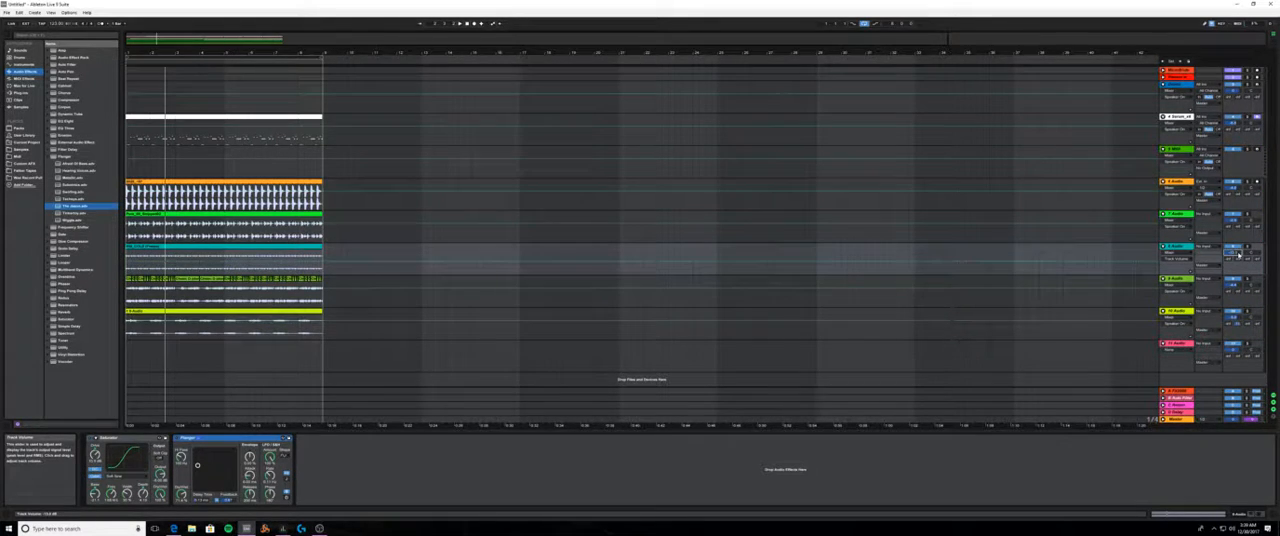
{"action": "key", "text": "space"}
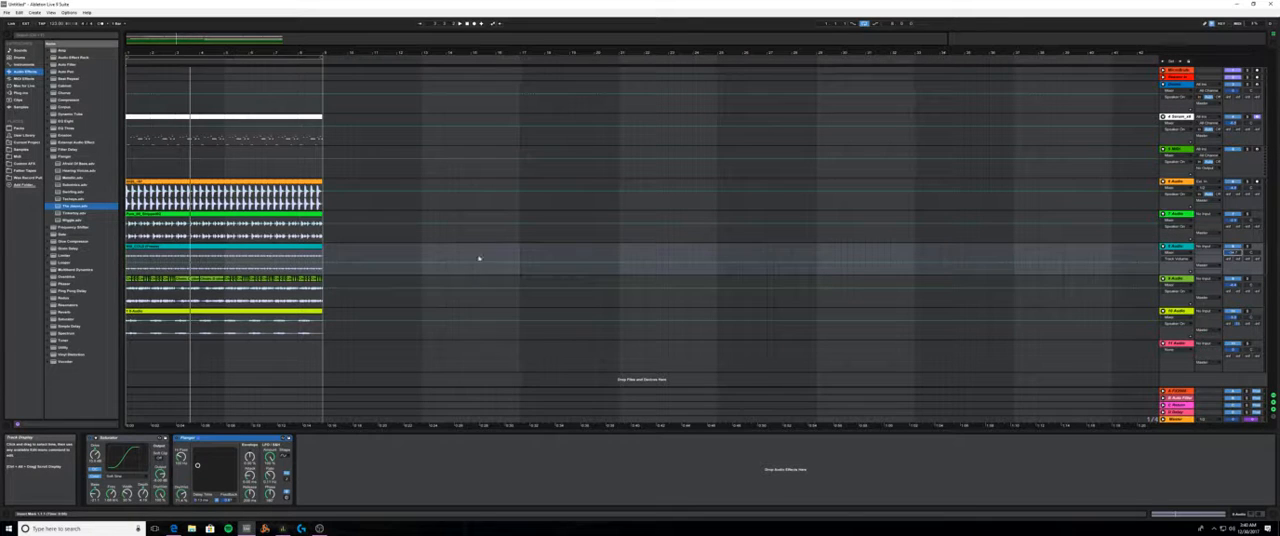
{"action": "key", "text": "space"}
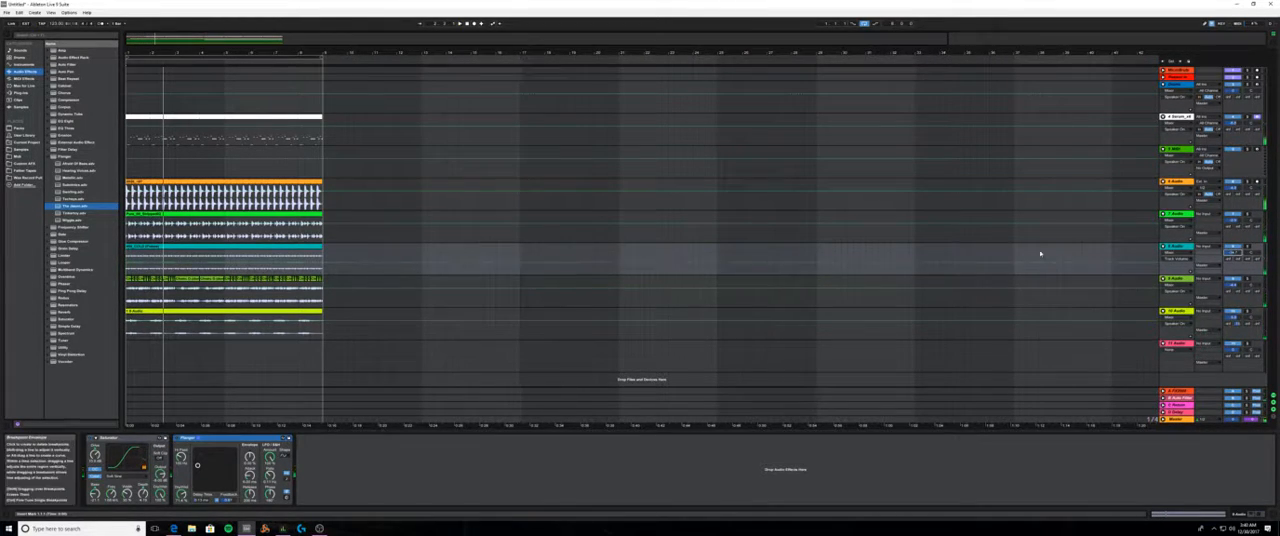
{"action": "key", "text": "space"}
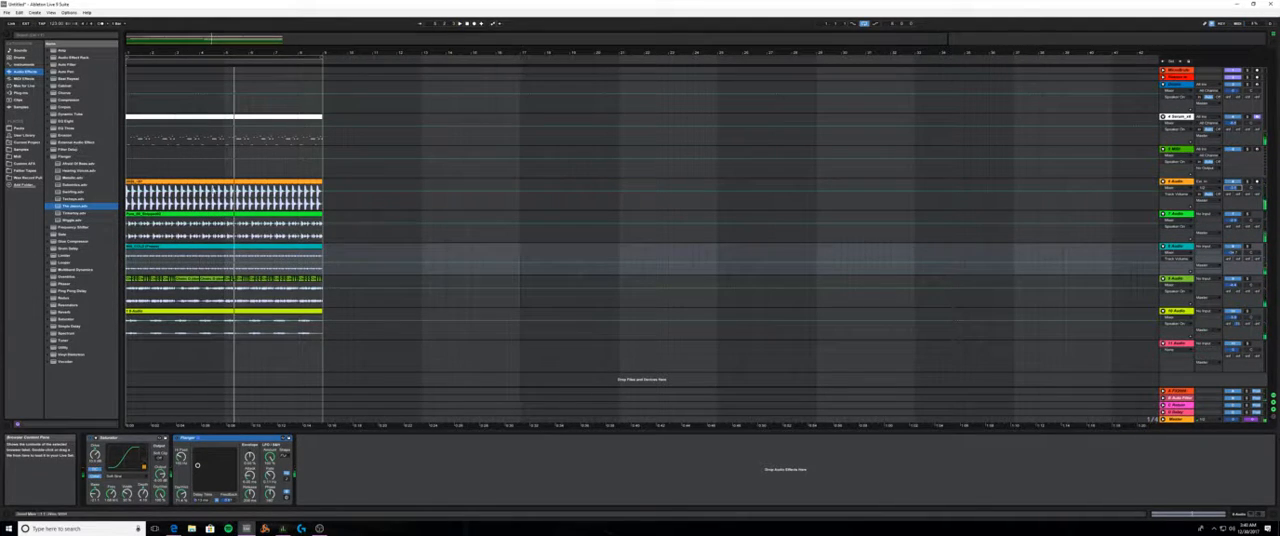
{"action": "key", "text": "space"}
- Select the white Serum clip, browse the audio effects, and play the loop from the start
{"action": "left_click", "coordinate": [205, 182]}
{"action": "left_click", "coordinate": [211, 125]}
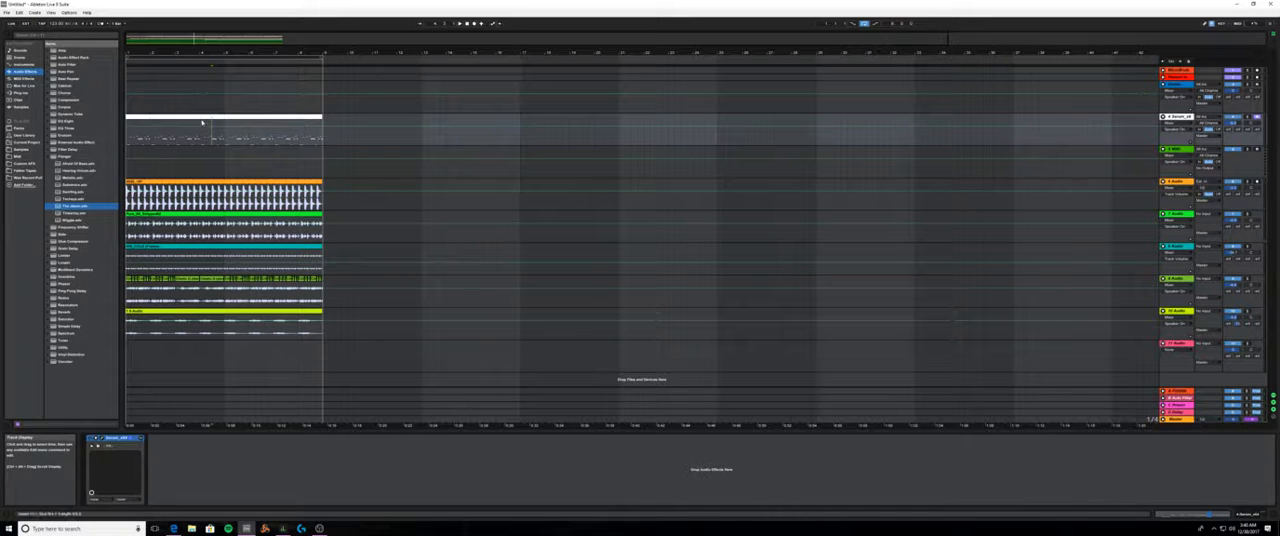
{"action": "left_click", "coordinate": [202, 118]}
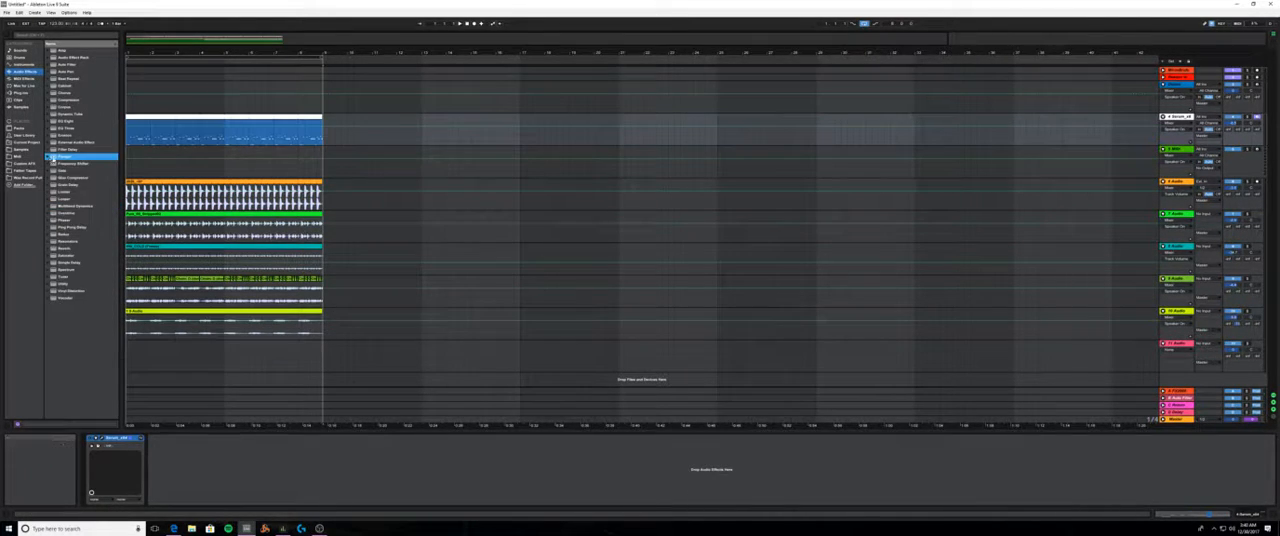
{"action": "left_click", "coordinate": [26, 65]}
{"action": "left_click", "coordinate": [25, 71]}
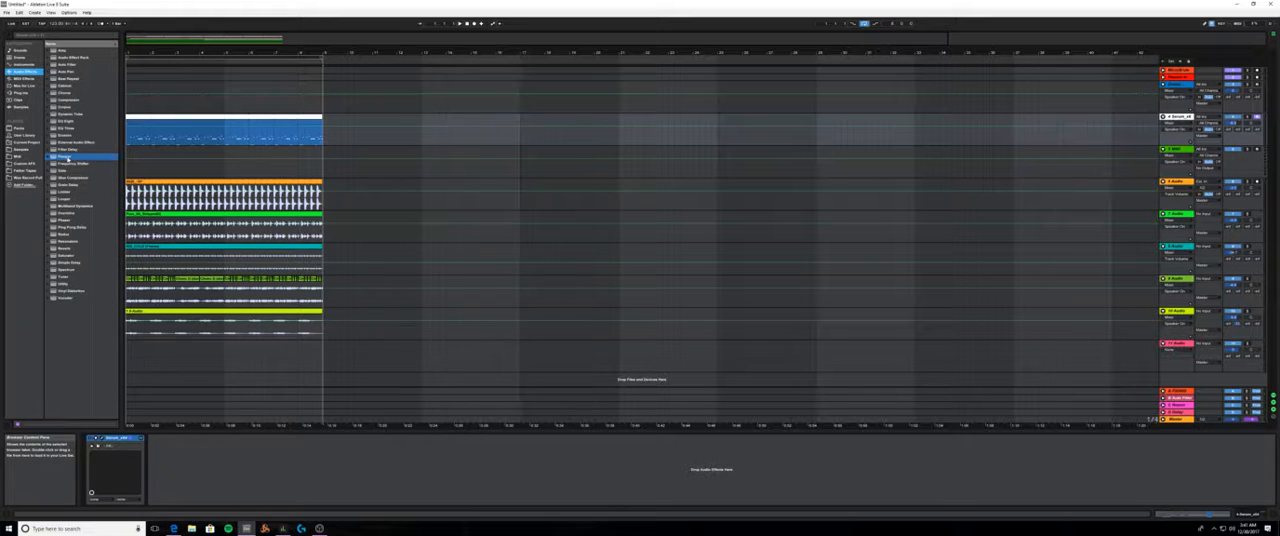
{"action": "left_click", "coordinate": [67, 158]}
{"action": "key", "text": "space"}
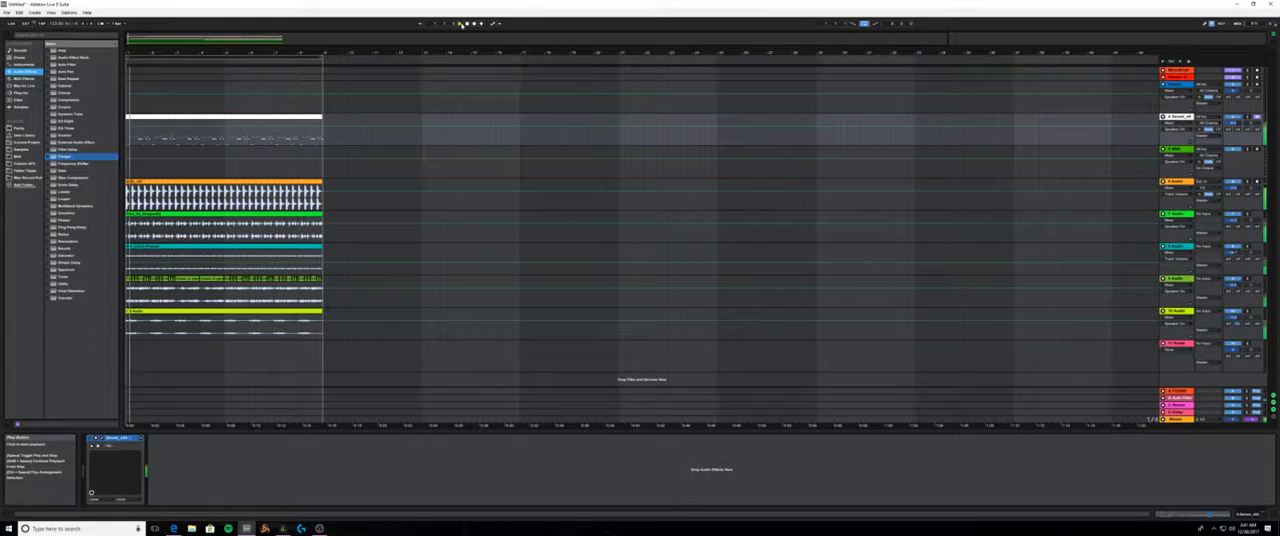
{"action": "left_click", "coordinate": [467, 23]}
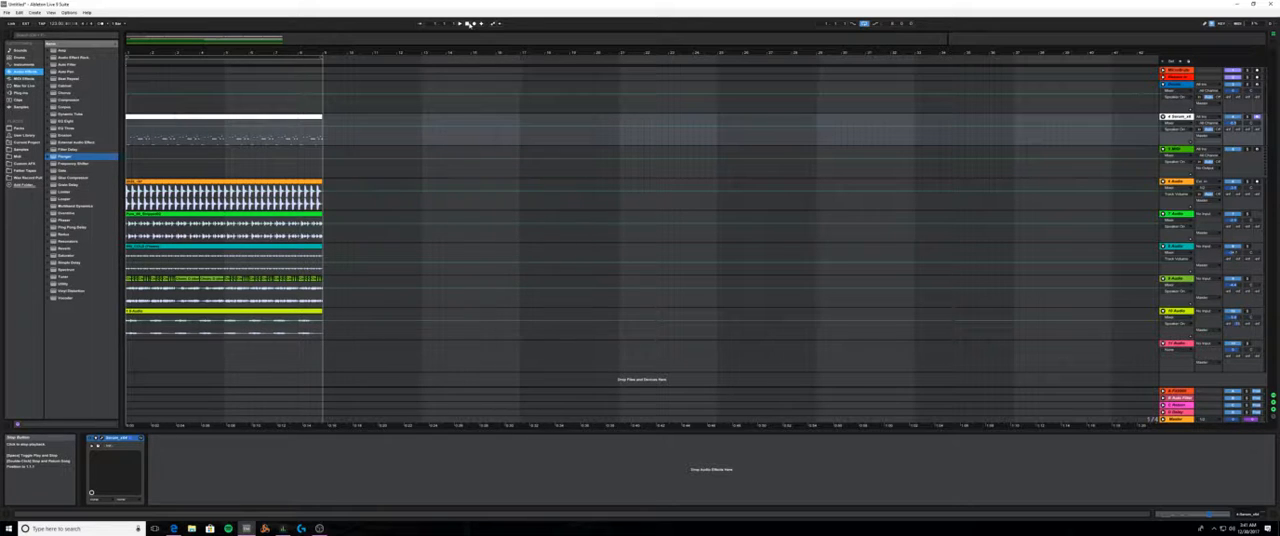
- Move the eight-bar loop region past the clips to the empty area starting near bar 28
{"action": "left_click", "coordinate": [210, 118]}
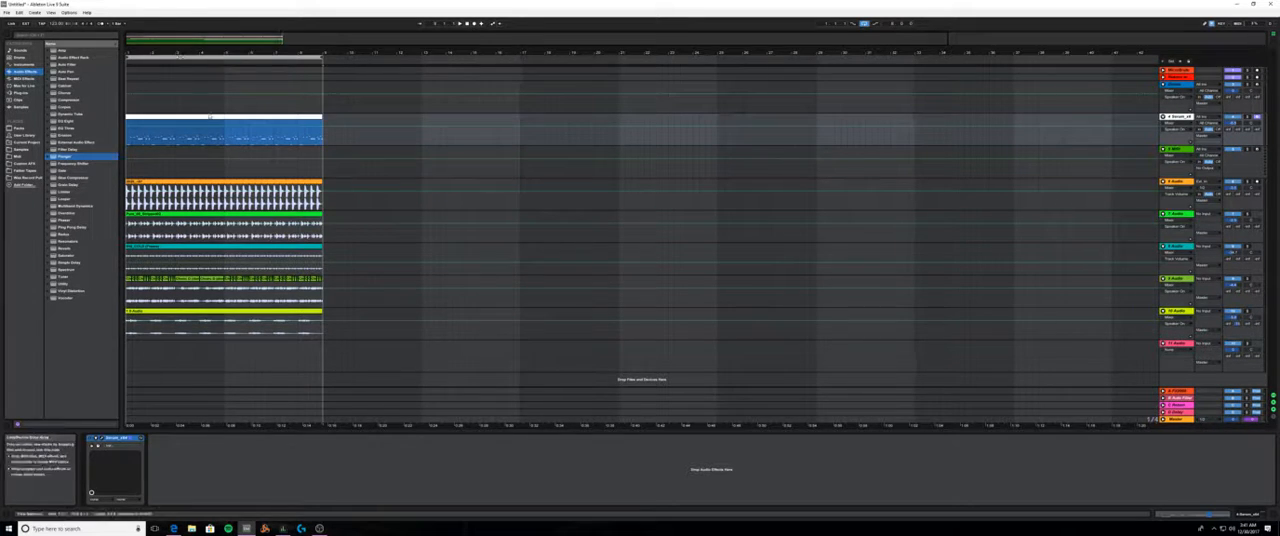
{"action": "left_click_drag", "start_coordinate": [201, 57], "coordinate": [861, 58]}
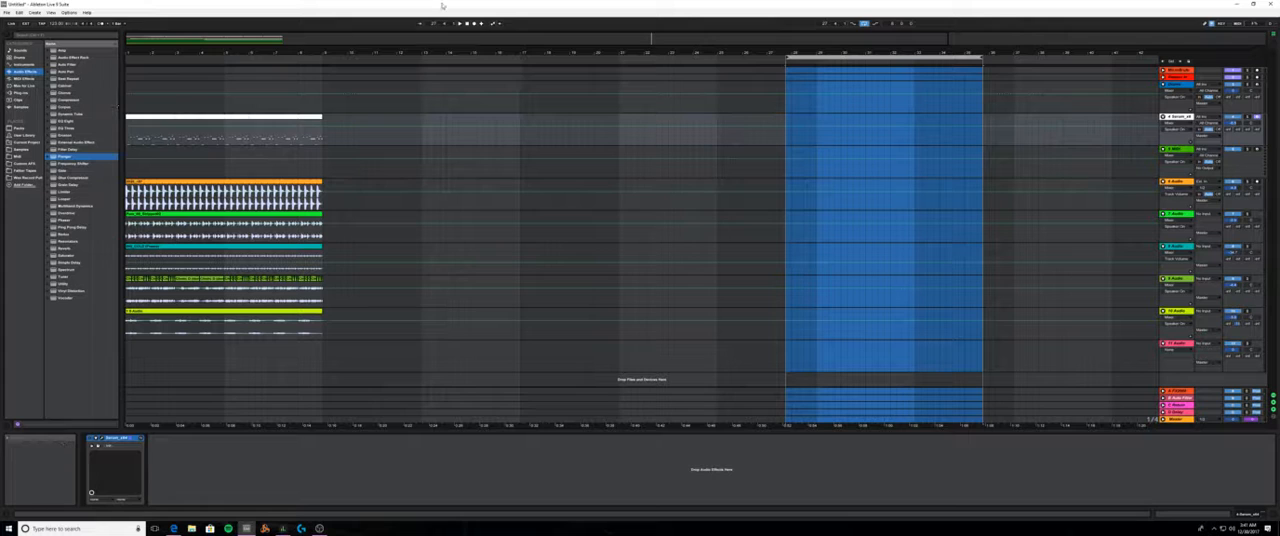
{"action": "left_click", "coordinate": [467, 24]}
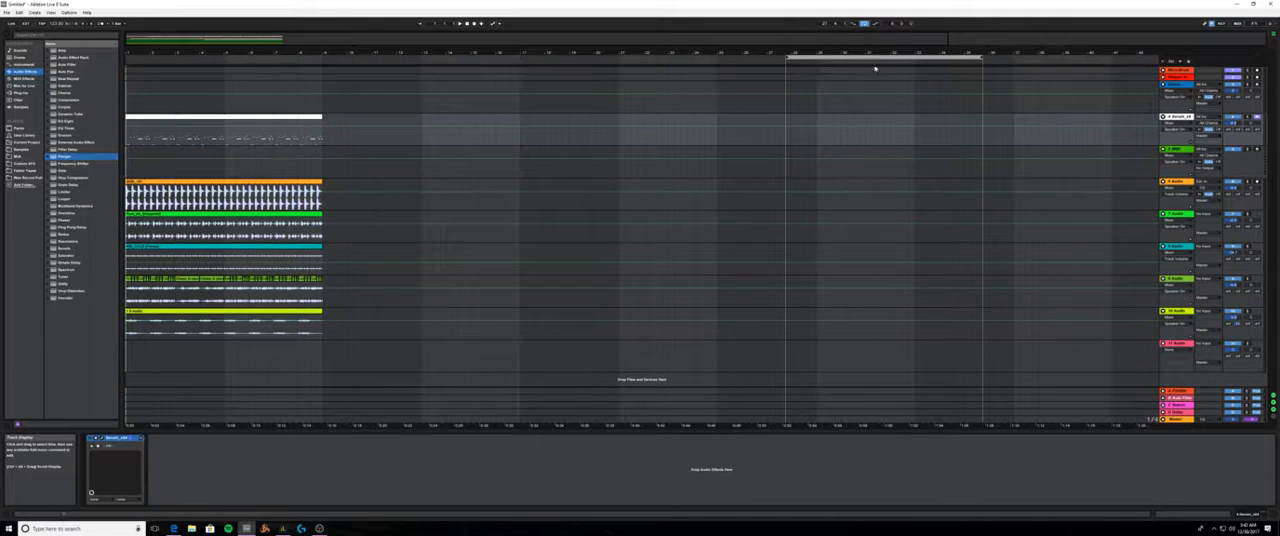
- Move the eight-bar loop region back over the clips at bar 1 and briefly play the loop
{"action": "left_click_drag", "start_coordinate": [877, 57], "coordinate": [213, 98]}
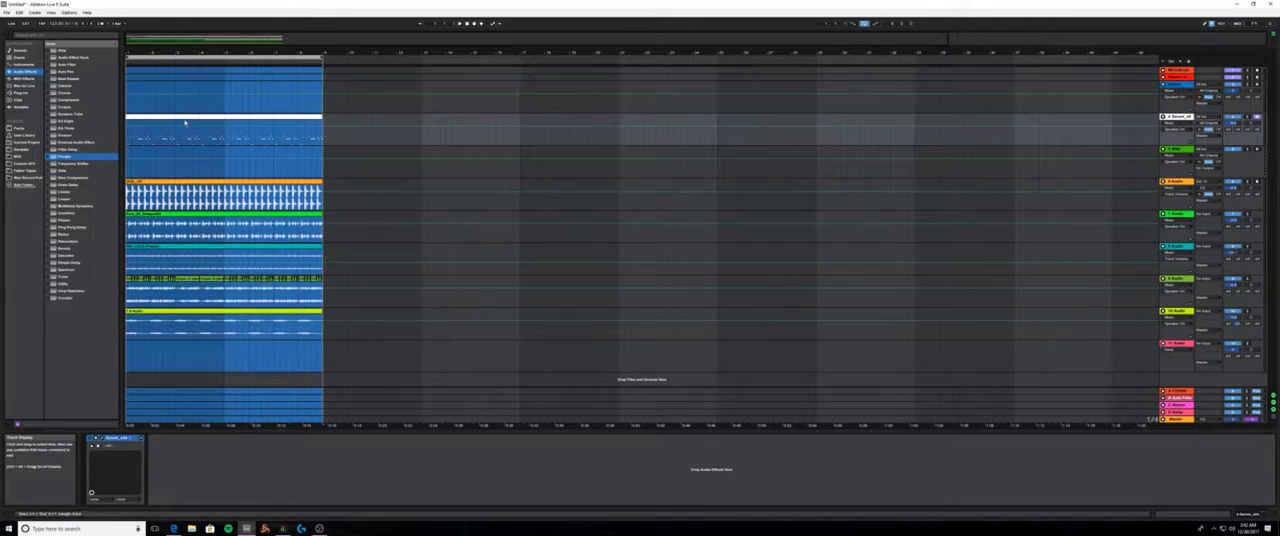
{"action": "left_click", "coordinate": [153, 150]}
{"action": "key", "text": "Down"}
{"action": "key", "text": "Down"}
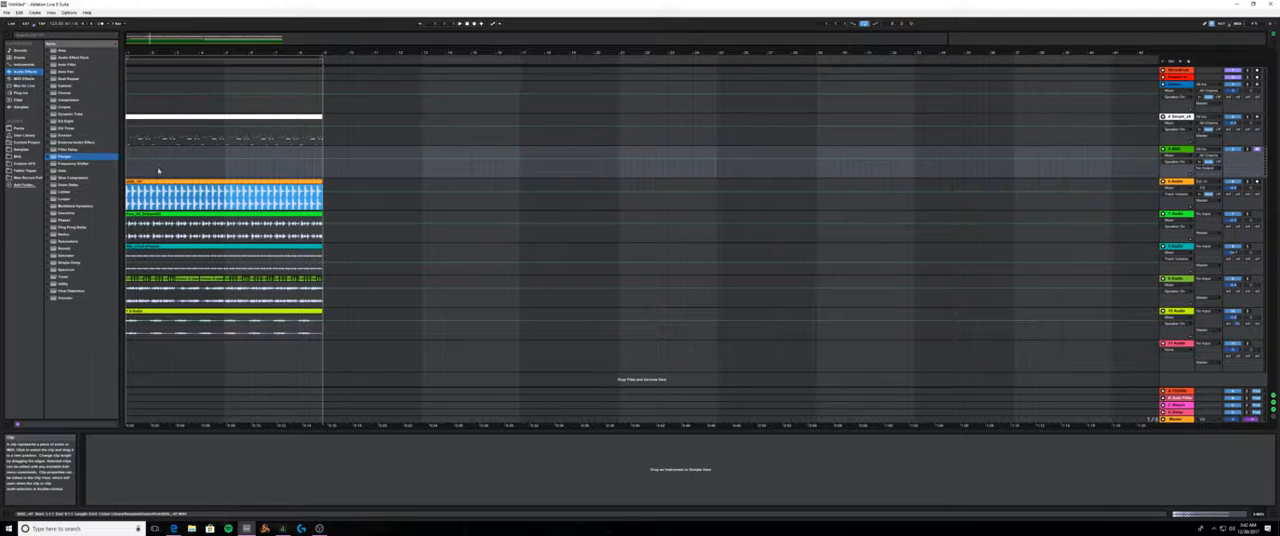
{"action": "key", "text": "space"}
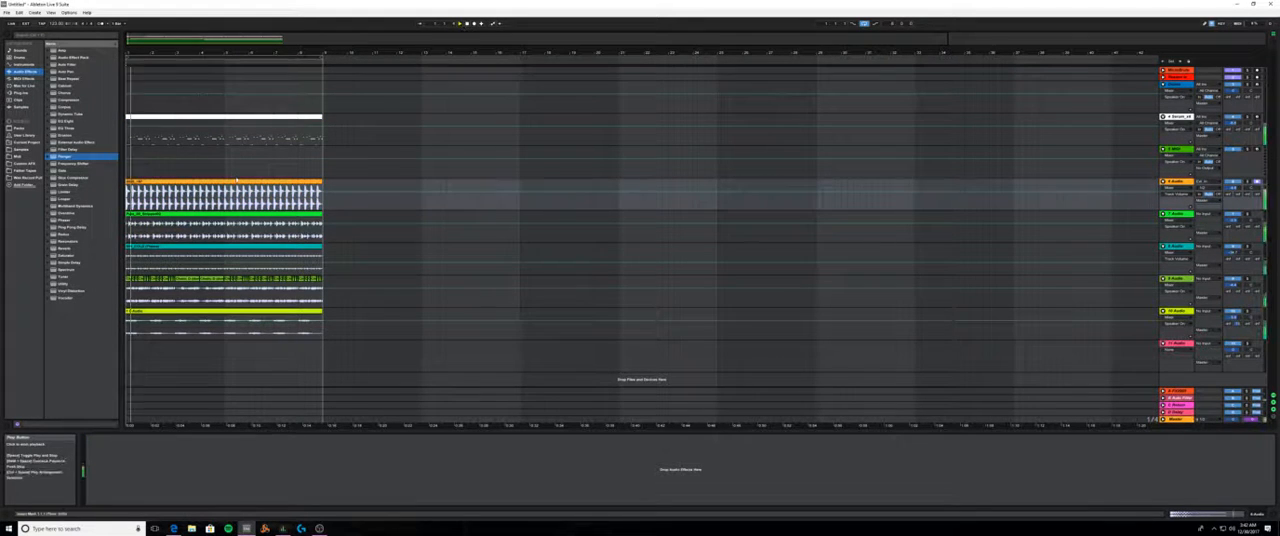
{"action": "left_click", "coordinate": [467, 24]}
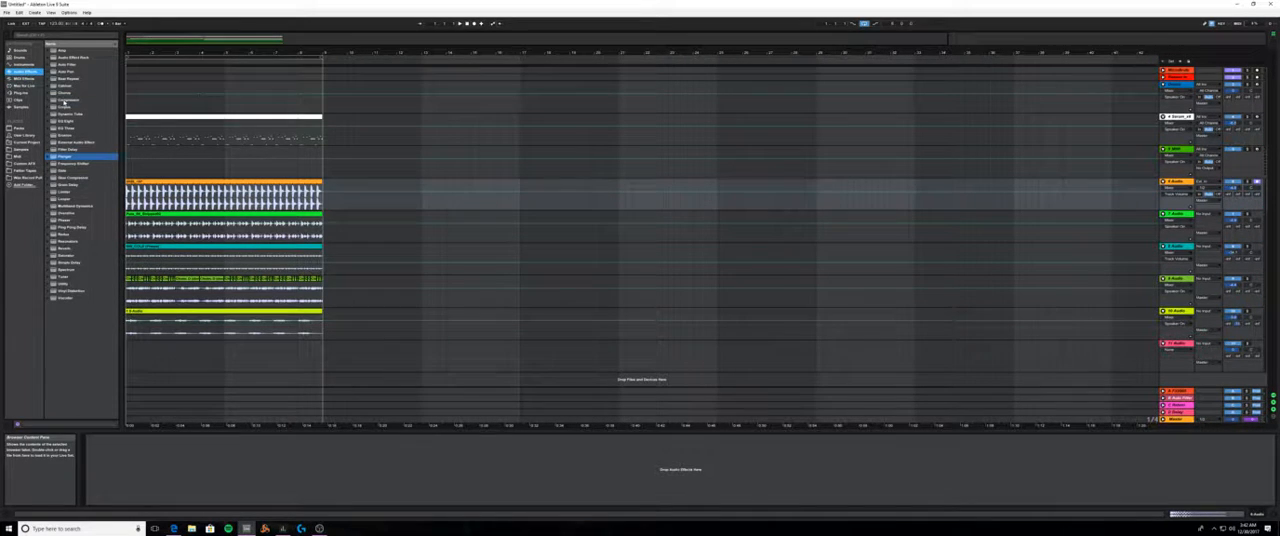
- Add a Glue Compressor to the white Serum track and enable its external sidechain while the loop plays
{"action": "left_click", "coordinate": [63, 100]}
{"action": "left_click", "coordinate": [64, 176]}
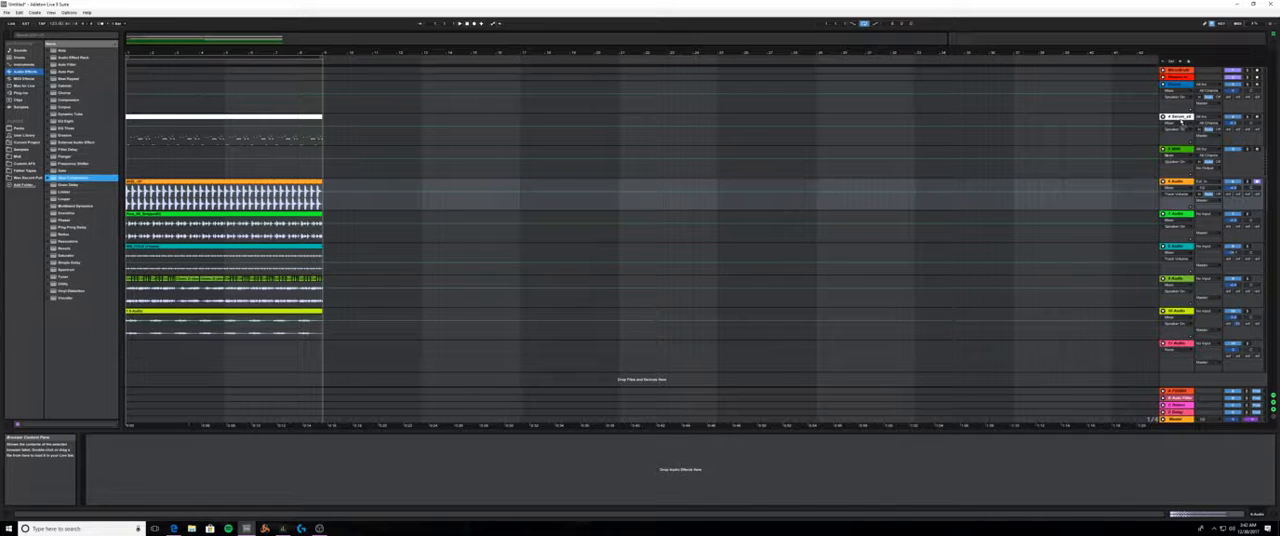
{"action": "left_click_drag", "start_coordinate": [1181, 121], "coordinate": [1171, 120]}
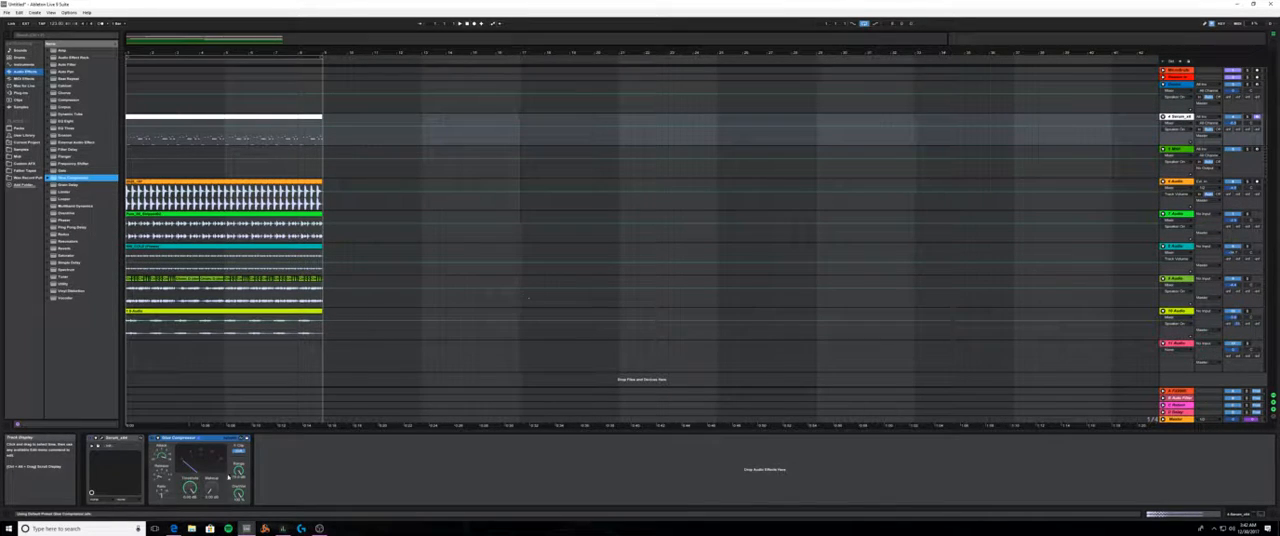
{"action": "left_click", "coordinate": [158, 438]}
{"action": "key", "text": "space"}
{"action": "left_click", "coordinate": [167, 446]}
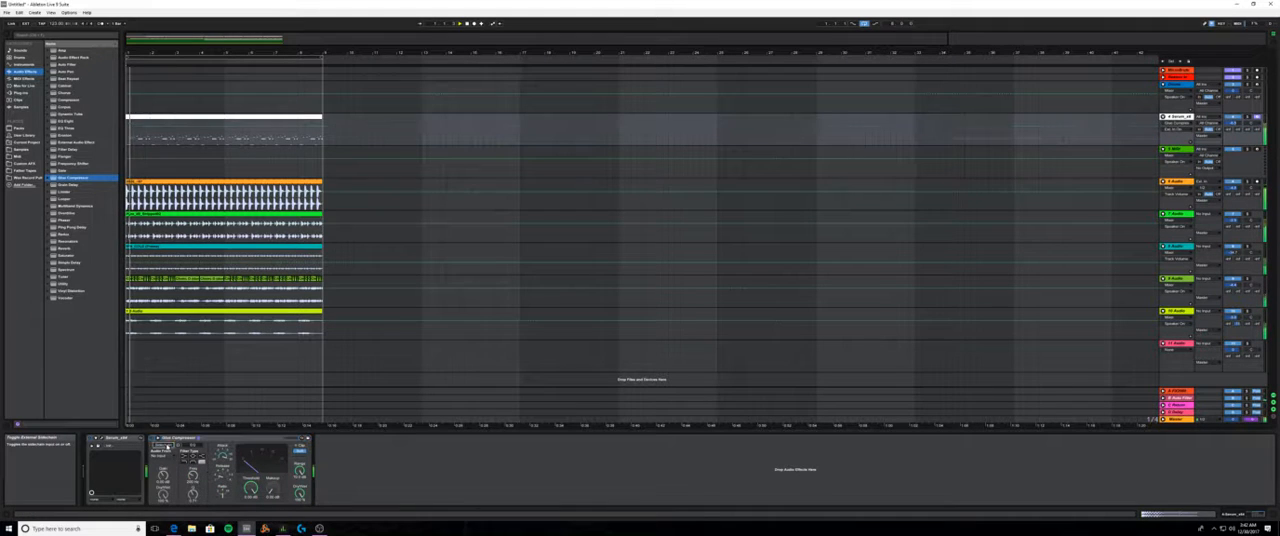
- Try different tracks as the Glue Compressor's sidechain source during playback
{"action": "left_click", "coordinate": [162, 454]}
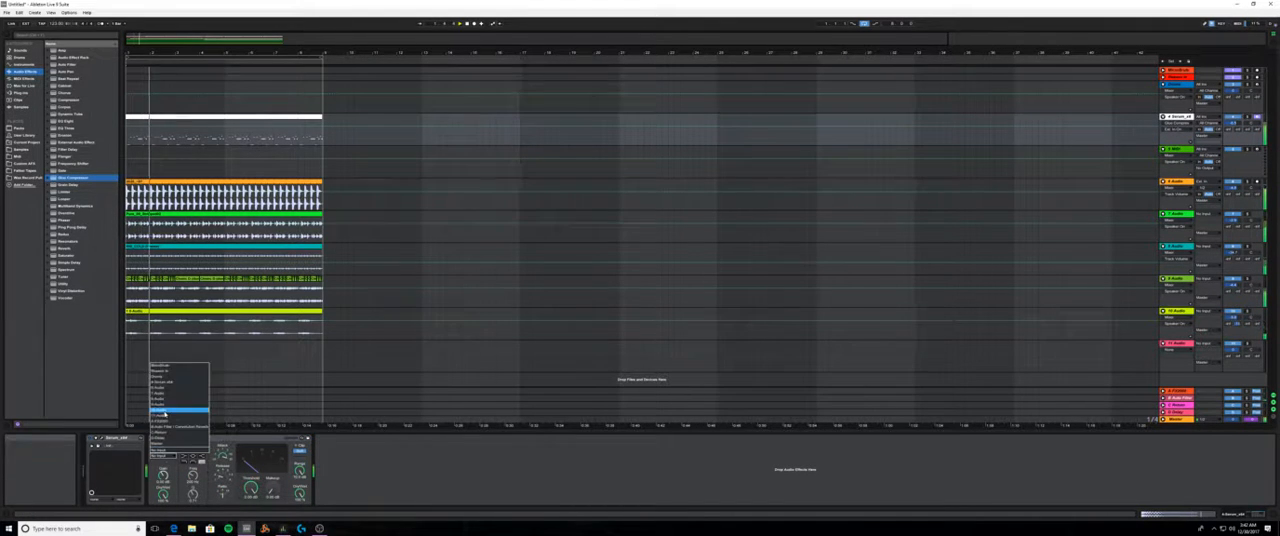
{"action": "left_click", "coordinate": [168, 378]}
{"action": "left_click", "coordinate": [162, 462]}
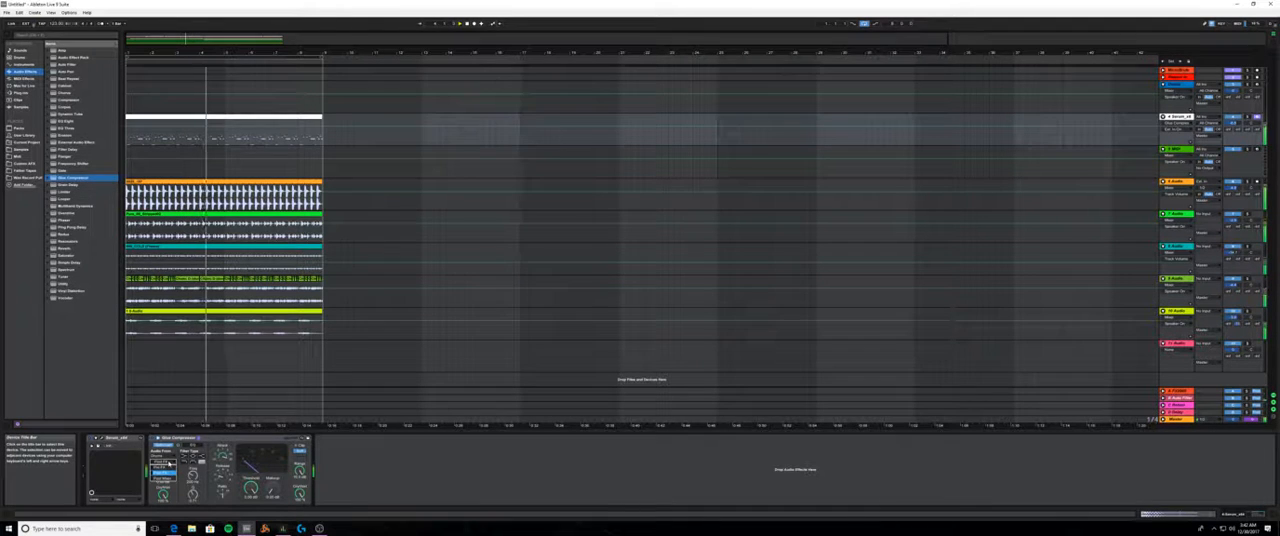
{"action": "left_click", "coordinate": [163, 455]}
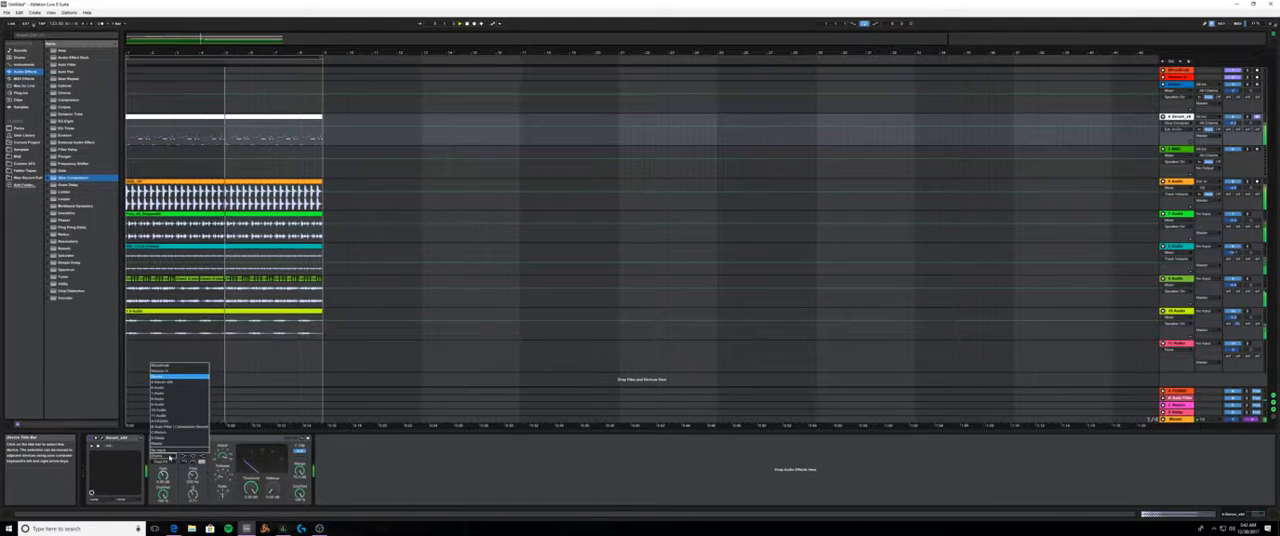
{"action": "left_click", "coordinate": [172, 400]}
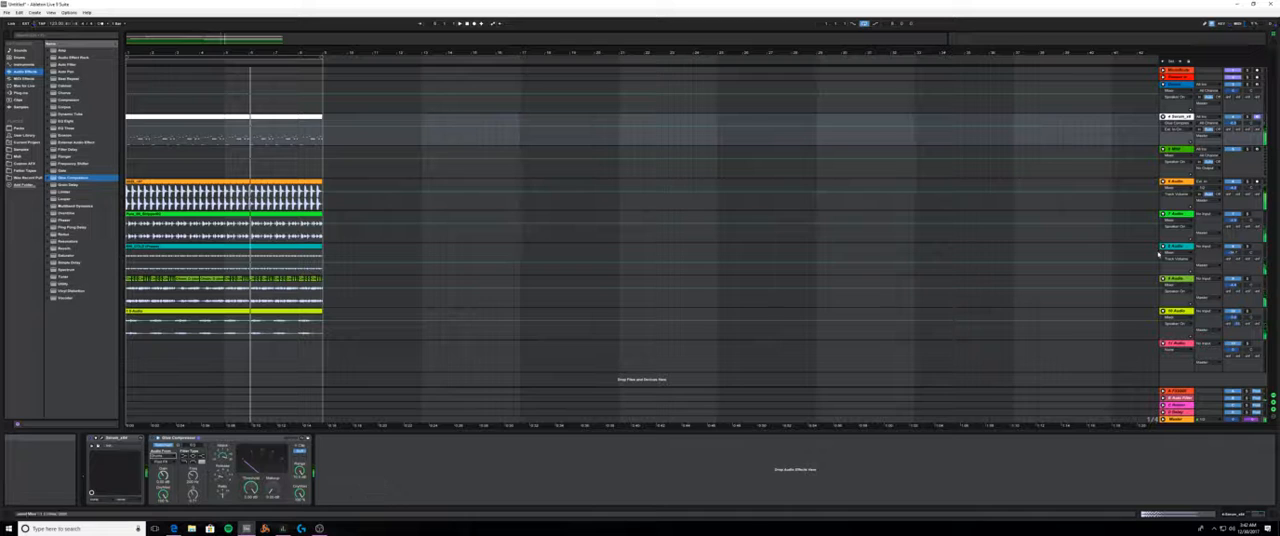
- Move the orange kick track above the empty blue track and delete the blue track
{"action": "left_click", "coordinate": [1184, 184]}
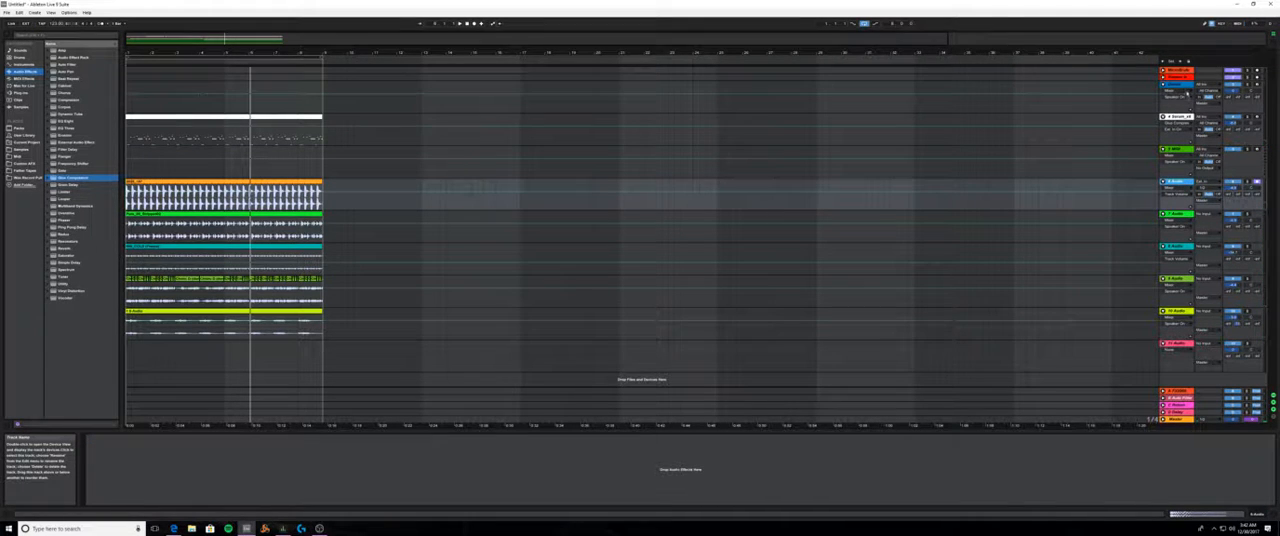
{"action": "left_click_drag", "start_coordinate": [1187, 91], "coordinate": [1182, 80]}
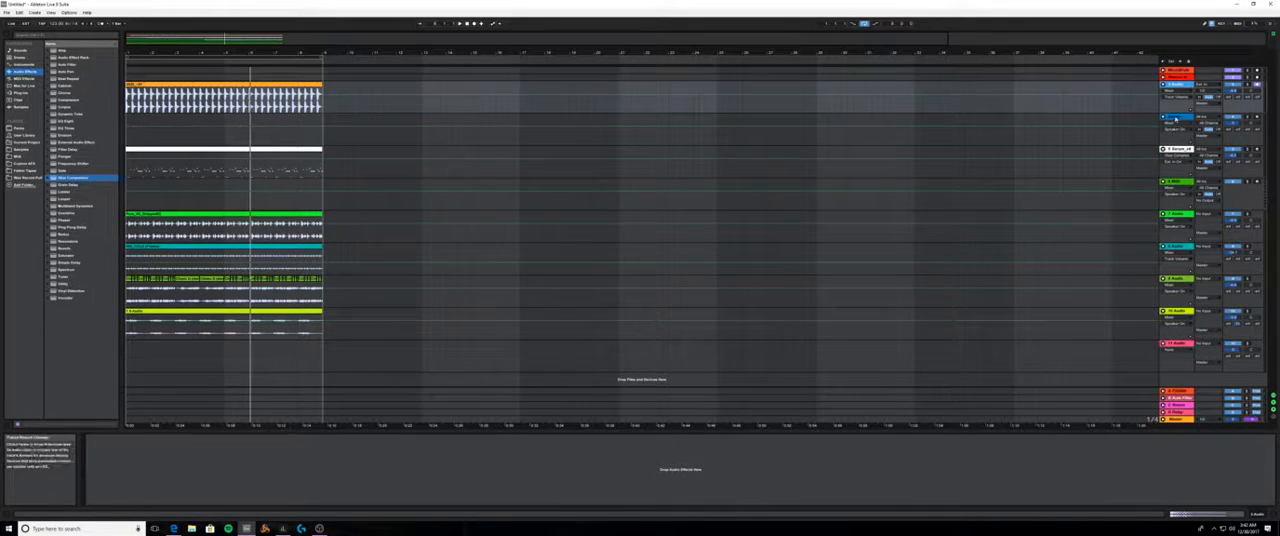
{"action": "left_click", "coordinate": [1176, 118]}
{"action": "key", "text": "Delete"}
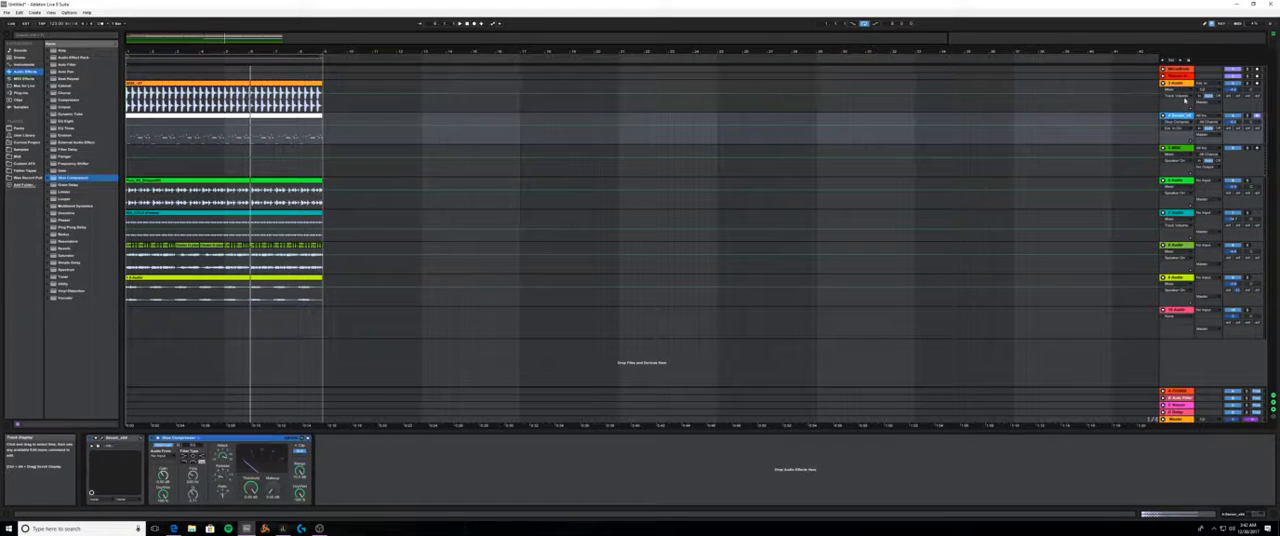
- Rename the orange kick track as Kick
{"action": "left_click", "coordinate": [1170, 84]}
{"action": "right_click", "coordinate": [1169, 85]}
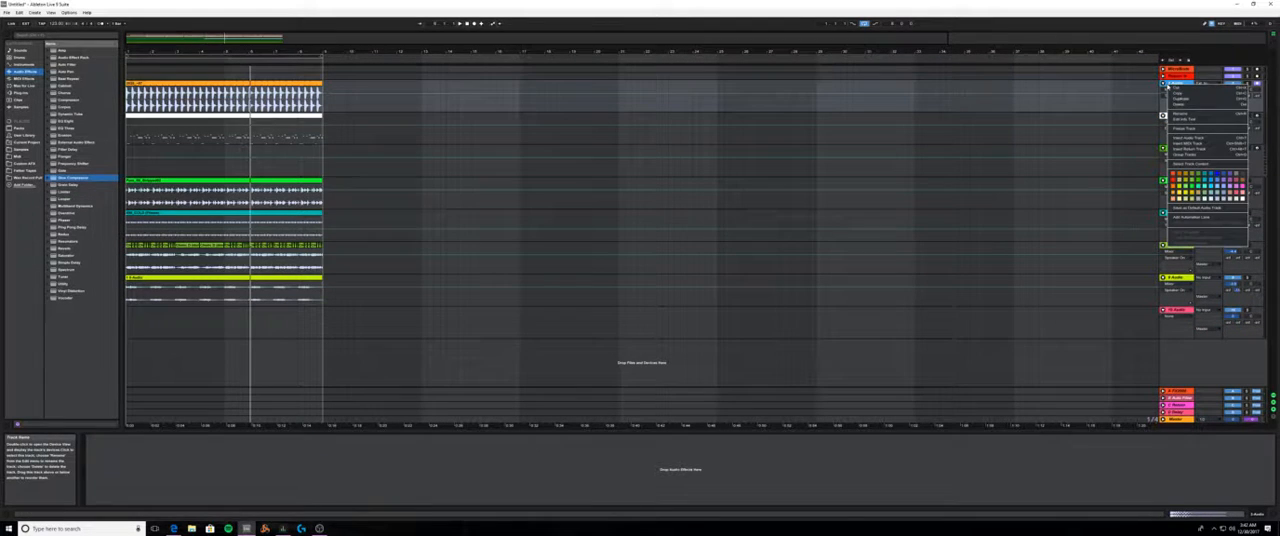
{"action": "left_click", "coordinate": [1187, 114]}
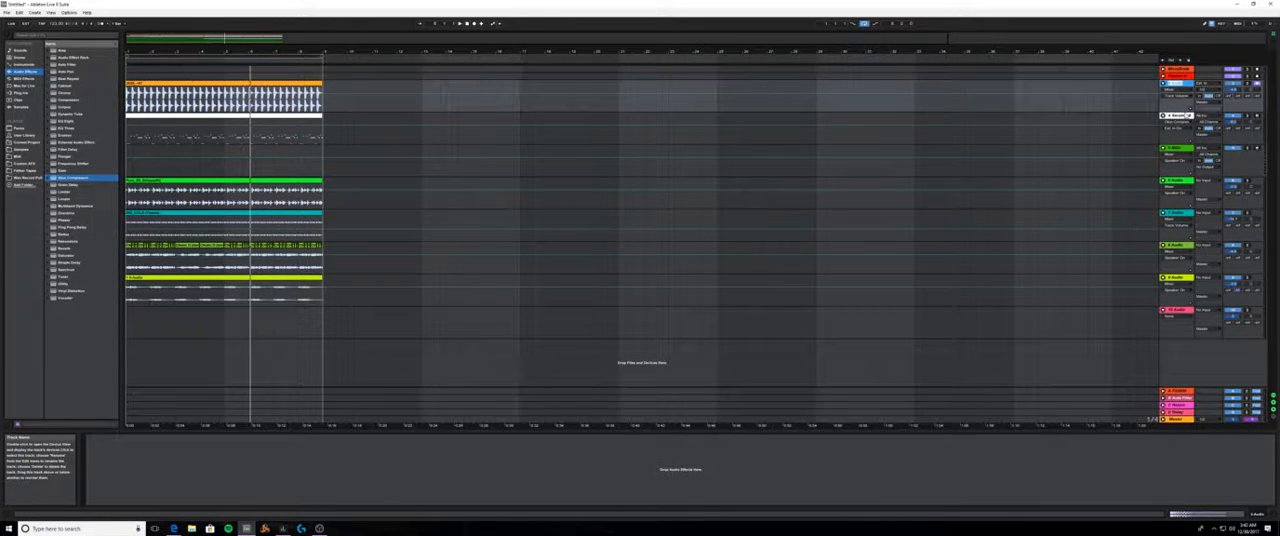
{"action": "type", "text": "Kick"}
{"action": "key", "text": "Return"}
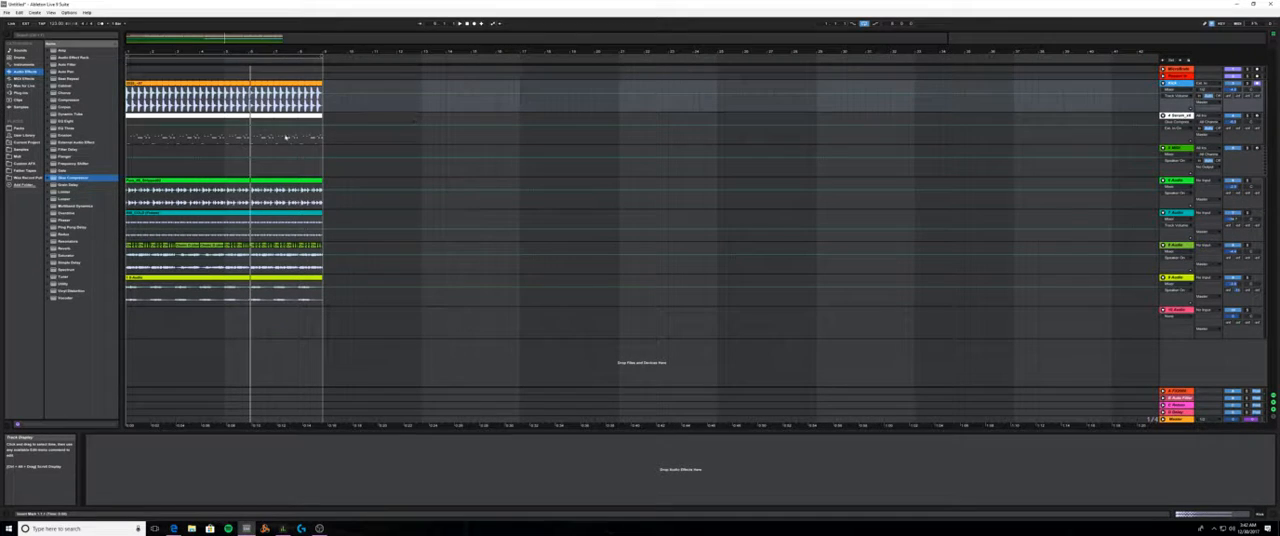
- Colour the Kick track and the bright green drum loop track blue
{"action": "left_click", "coordinate": [290, 116]}
{"action": "left_click", "coordinate": [1185, 84]}
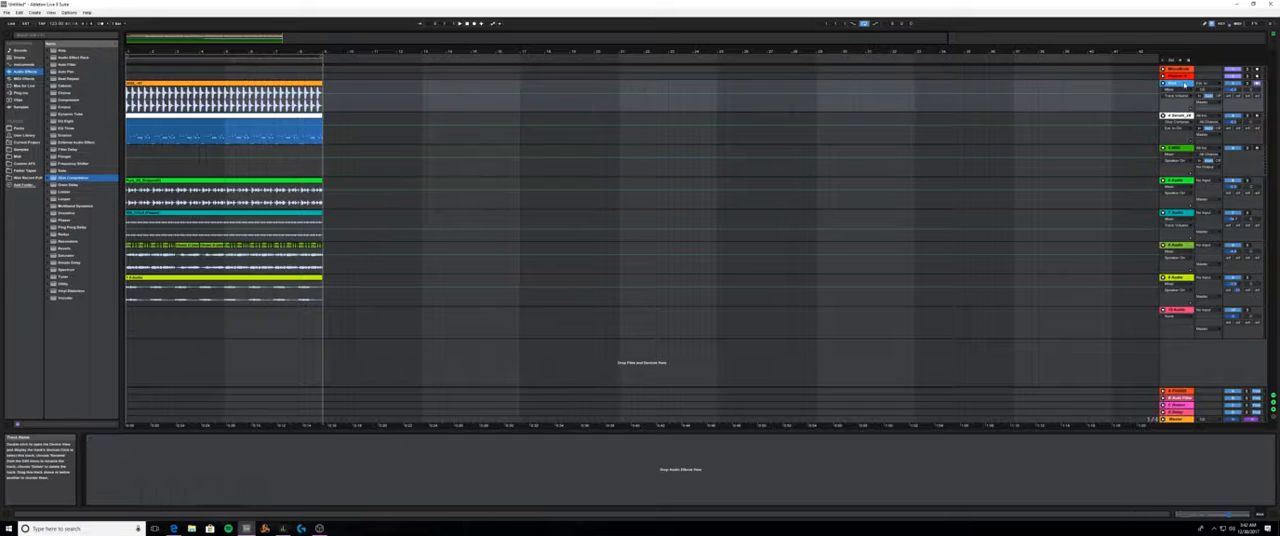
{"action": "right_click", "coordinate": [1185, 84]}
{"action": "left_click", "coordinate": [1231, 174]}
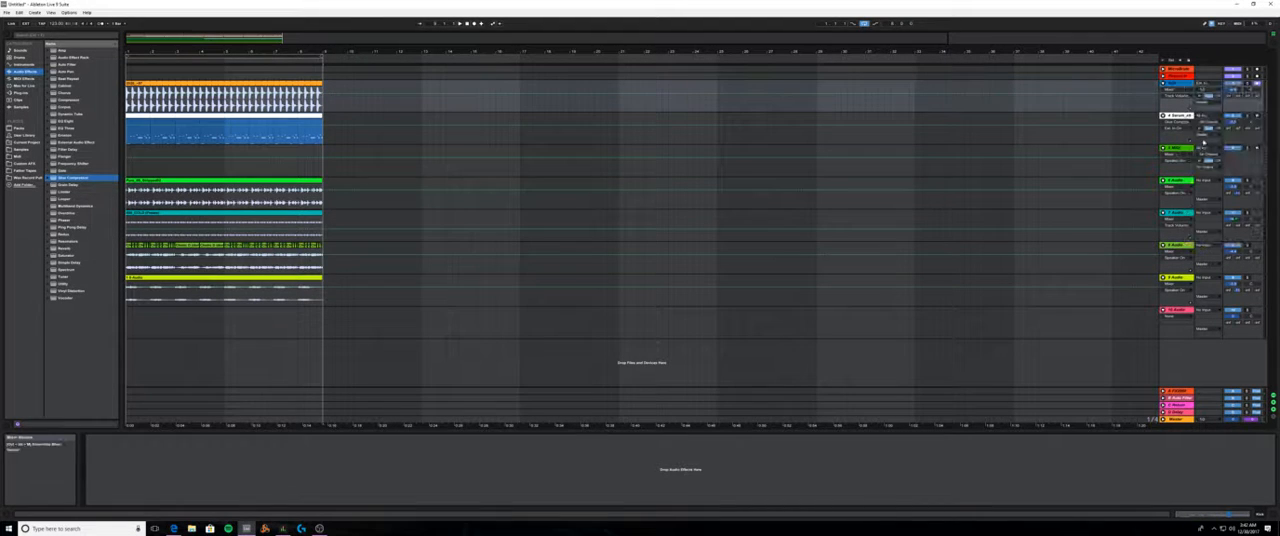
{"action": "left_click", "coordinate": [1178, 183]}
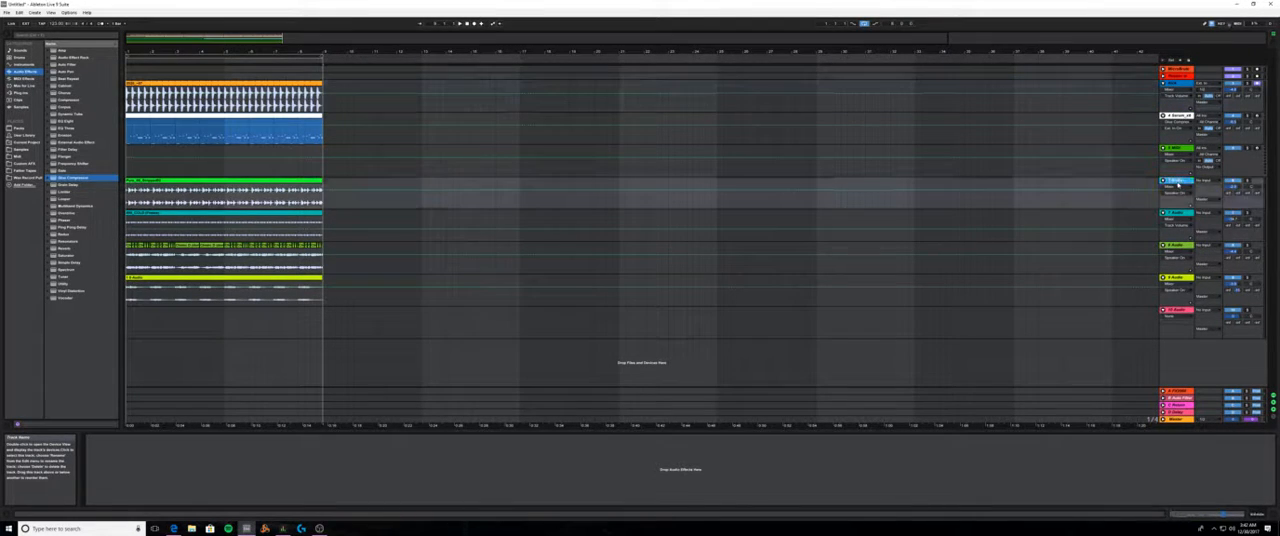
{"action": "right_click", "coordinate": [1178, 183]}
{"action": "left_click", "coordinate": [1221, 279]}
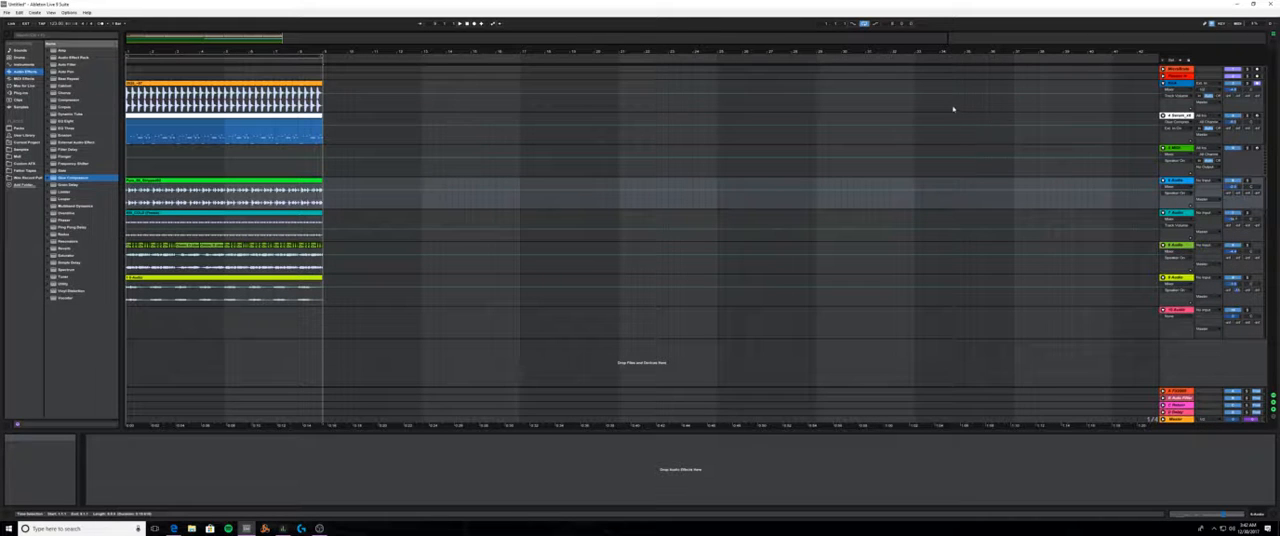
- Rename the newly blue drum loop track below the green MIDI track as Tops
{"action": "right_click", "coordinate": [1180, 182]}
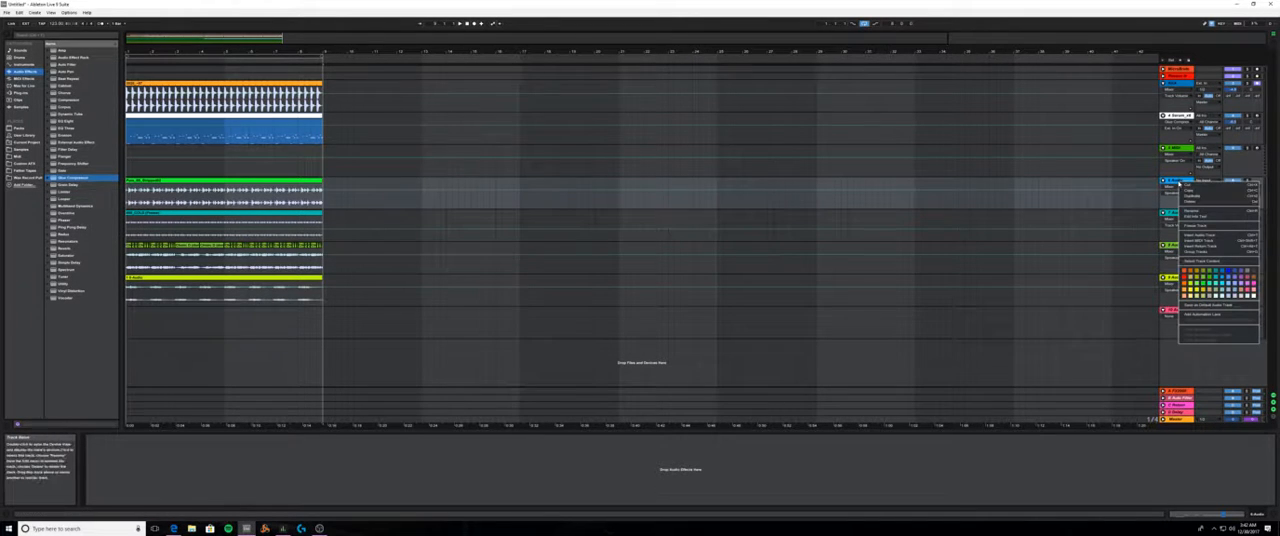
{"action": "left_click", "coordinate": [1205, 208]}
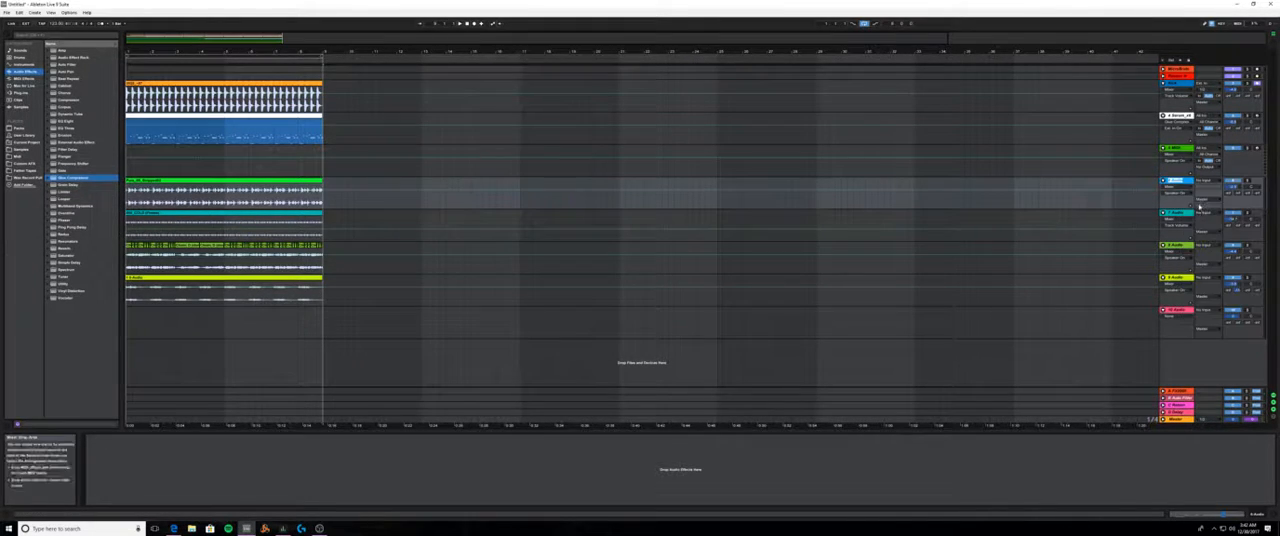
{"action": "type", "text": "Tops"}
{"action": "key", "text": "Return"}
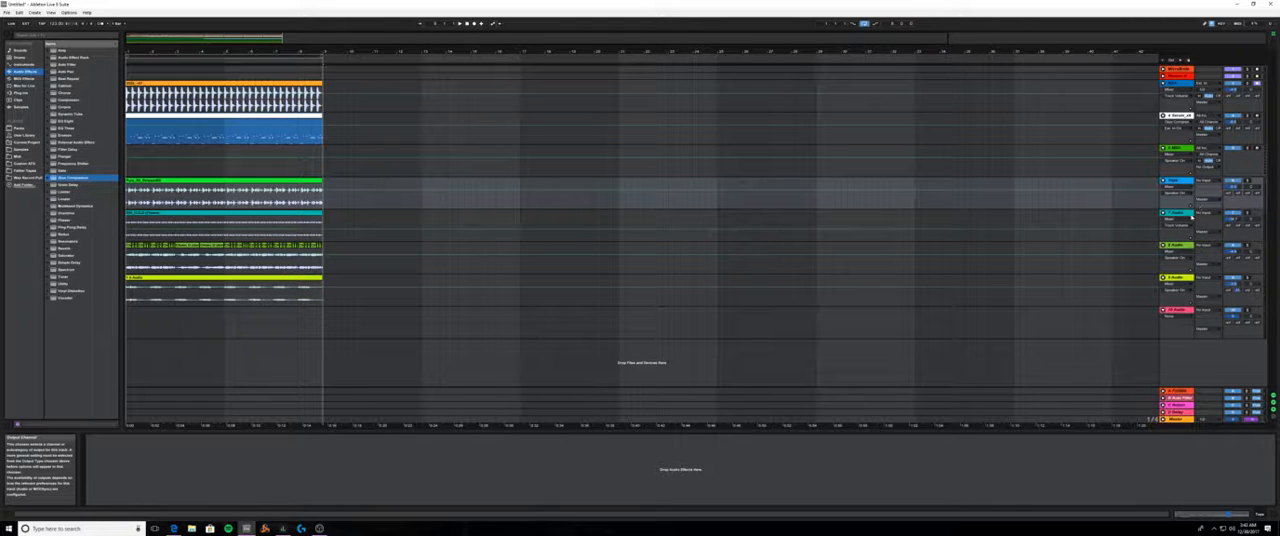
- Give the teal shaker track a descriptive name
{"action": "right_click", "coordinate": [1182, 213]}
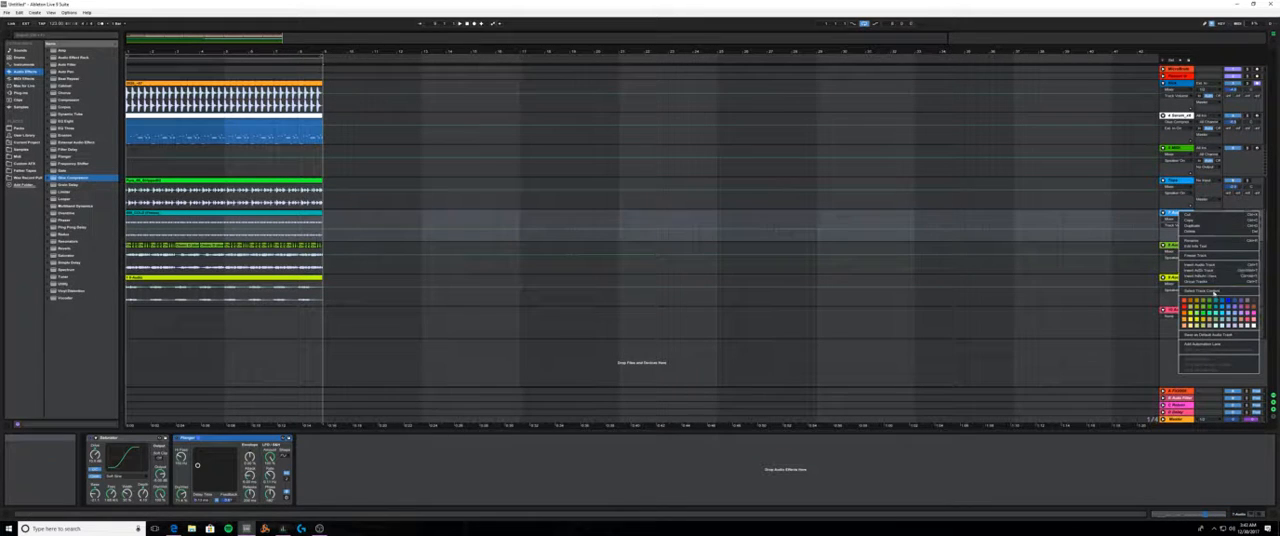
{"action": "left_click", "coordinate": [1200, 241]}
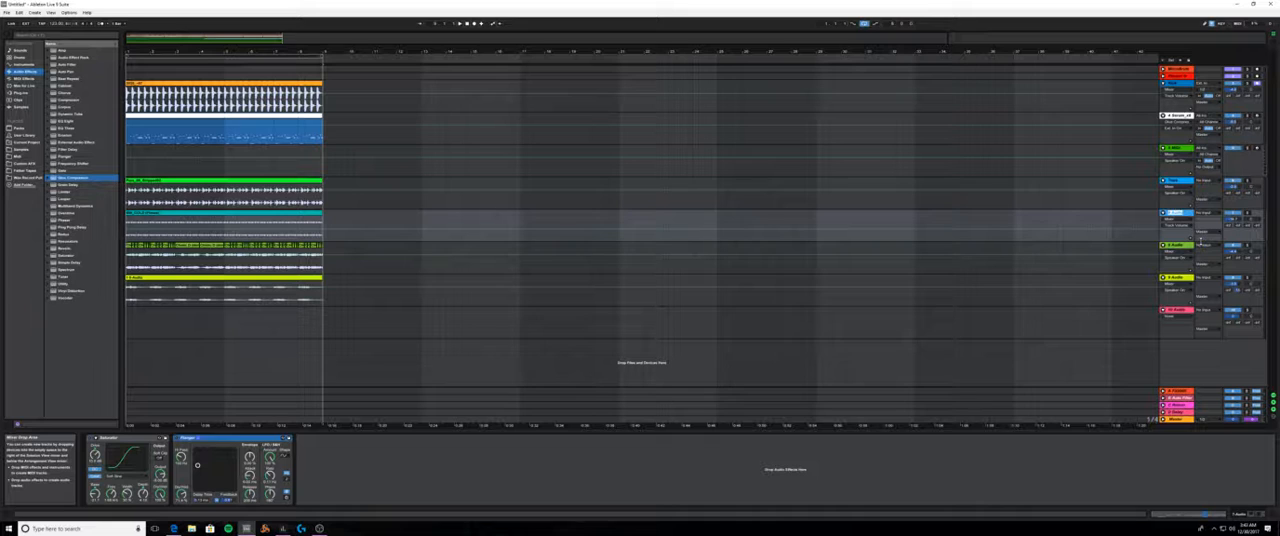
{"action": "type", "text": "F"}
{"action": "right_click", "coordinate": [1183, 216]}
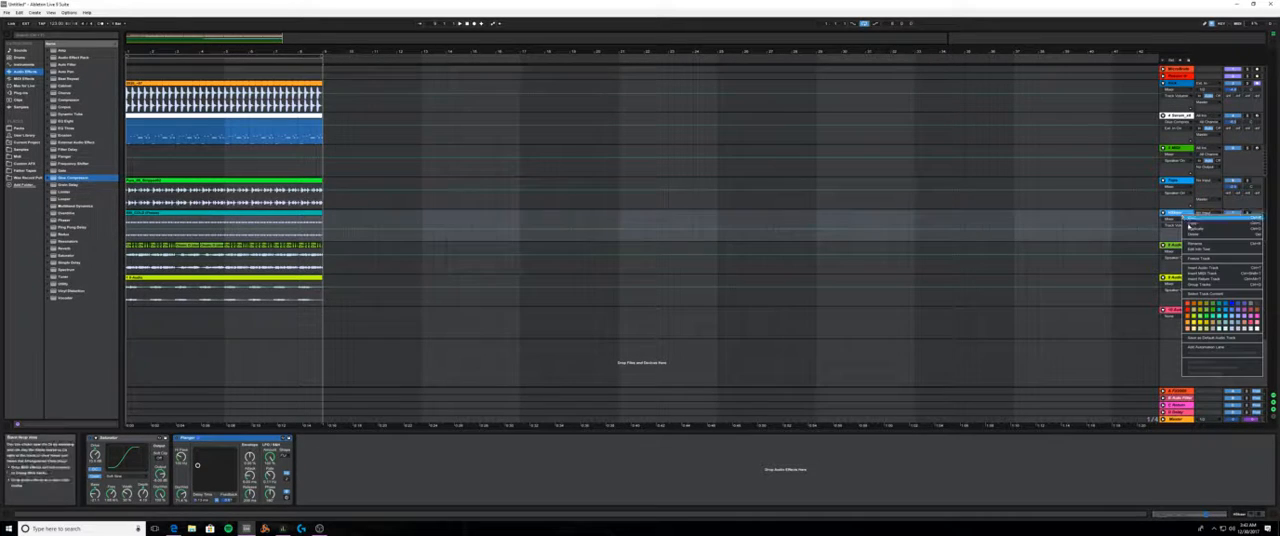
{"action": "left_click", "coordinate": [1180, 233]}
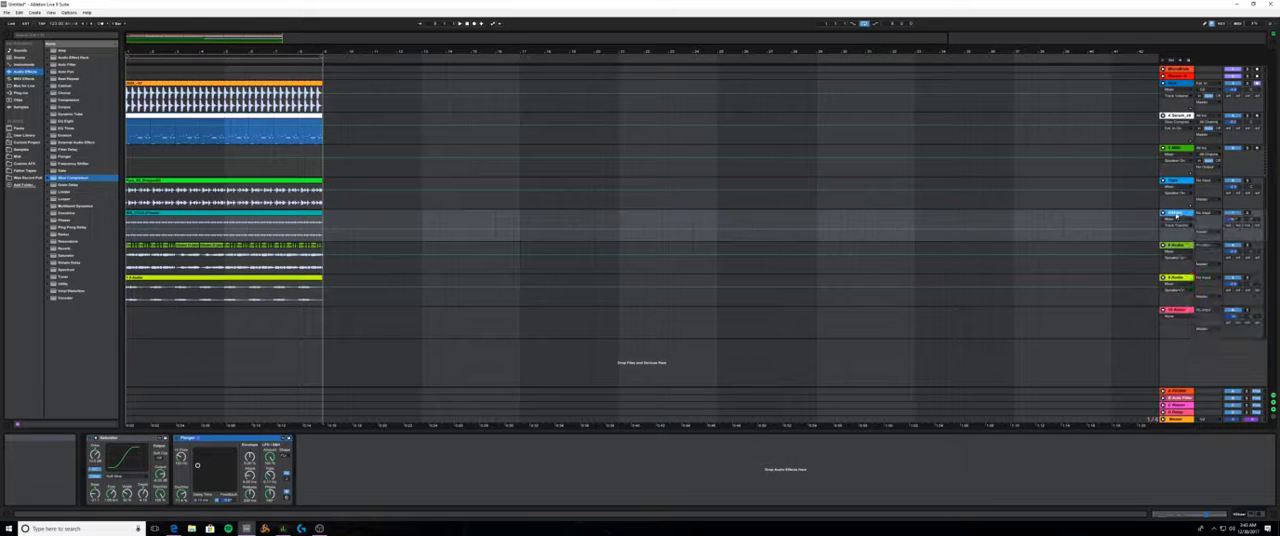
- Move the teal shaker track and the Tops track up beneath Kick, with Tops directly below Kick
{"action": "left_click_drag", "start_coordinate": [1186, 150], "coordinate": [1181, 112]}
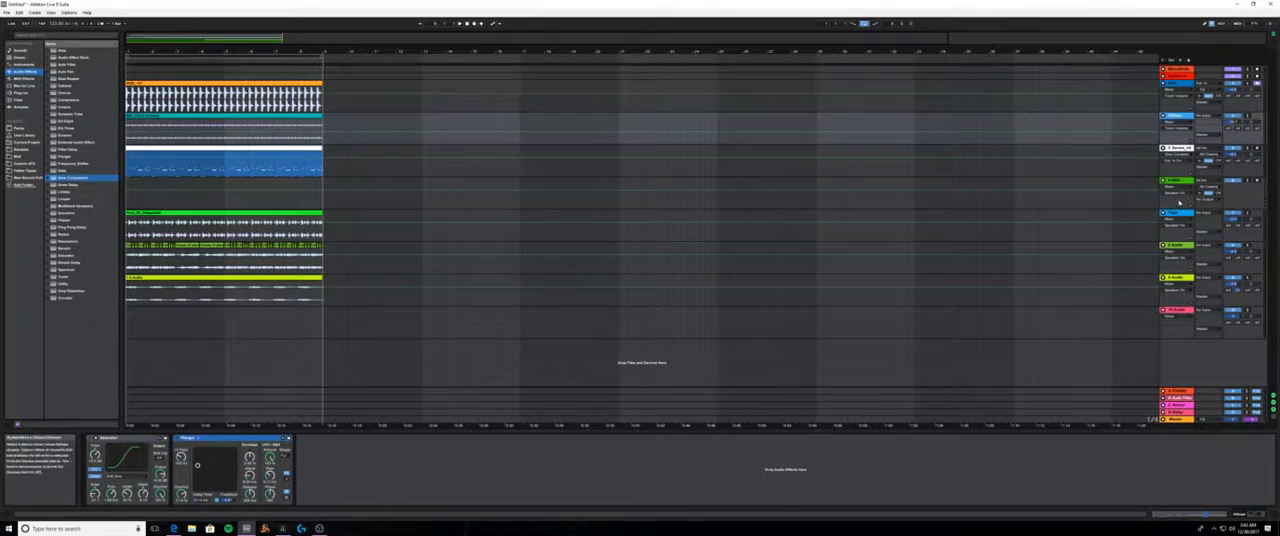
{"action": "left_click", "coordinate": [1188, 214]}
{"action": "left_click_drag", "start_coordinate": [1188, 214], "coordinate": [1181, 113]}
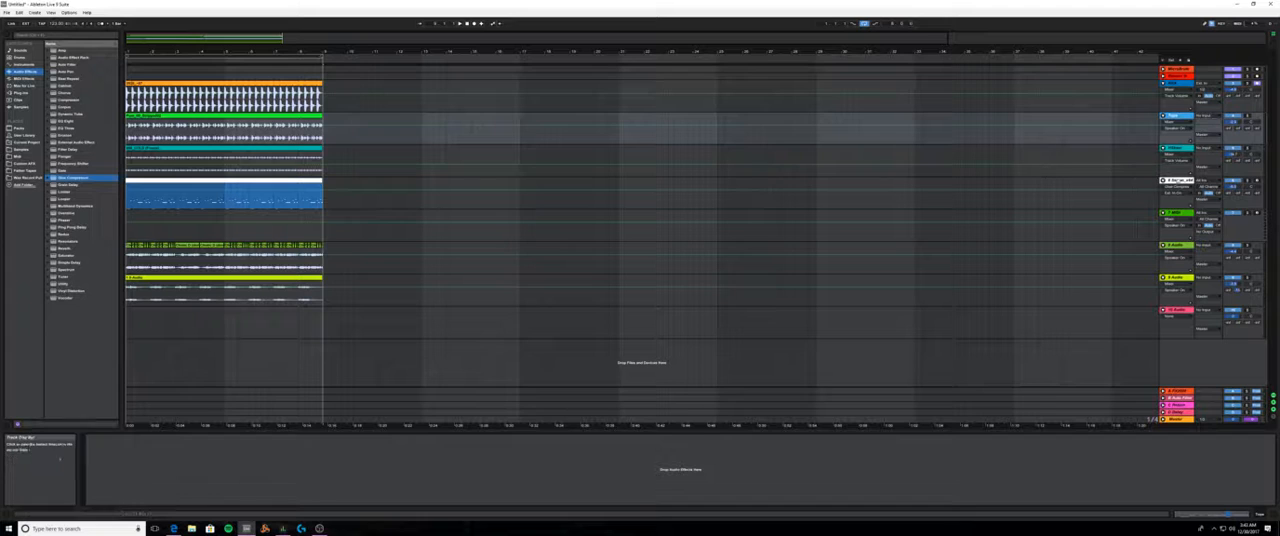
- Colour the white Serum track green and give it a descriptive name
{"action": "right_click", "coordinate": [1177, 182]}
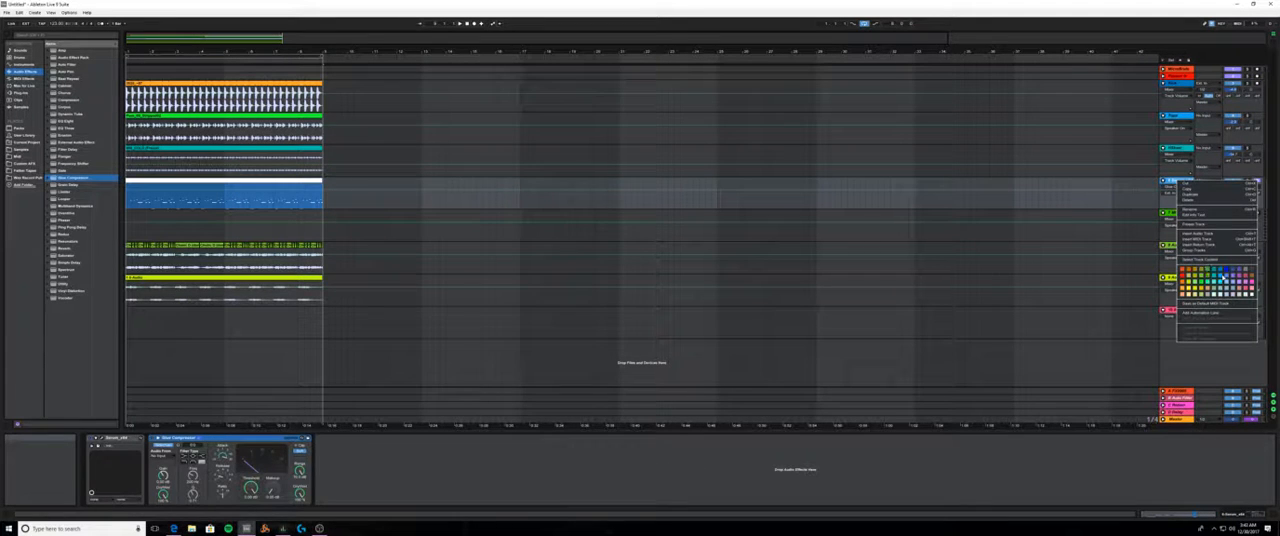
{"action": "left_click", "coordinate": [1207, 273]}
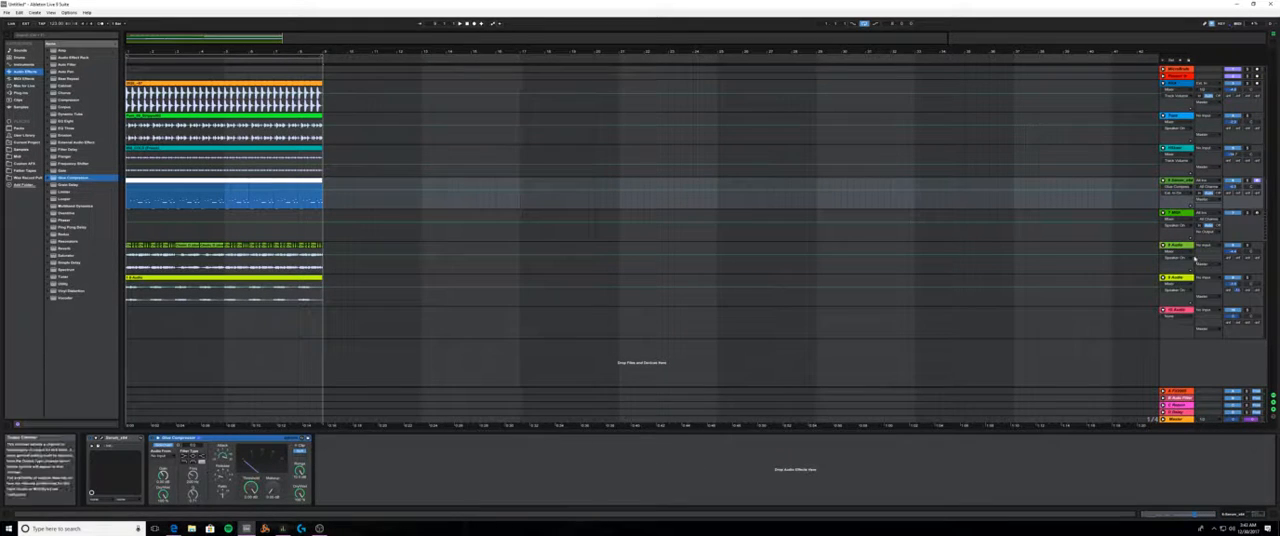
{"action": "right_click", "coordinate": [1179, 182]}
{"action": "left_click", "coordinate": [1209, 211]}
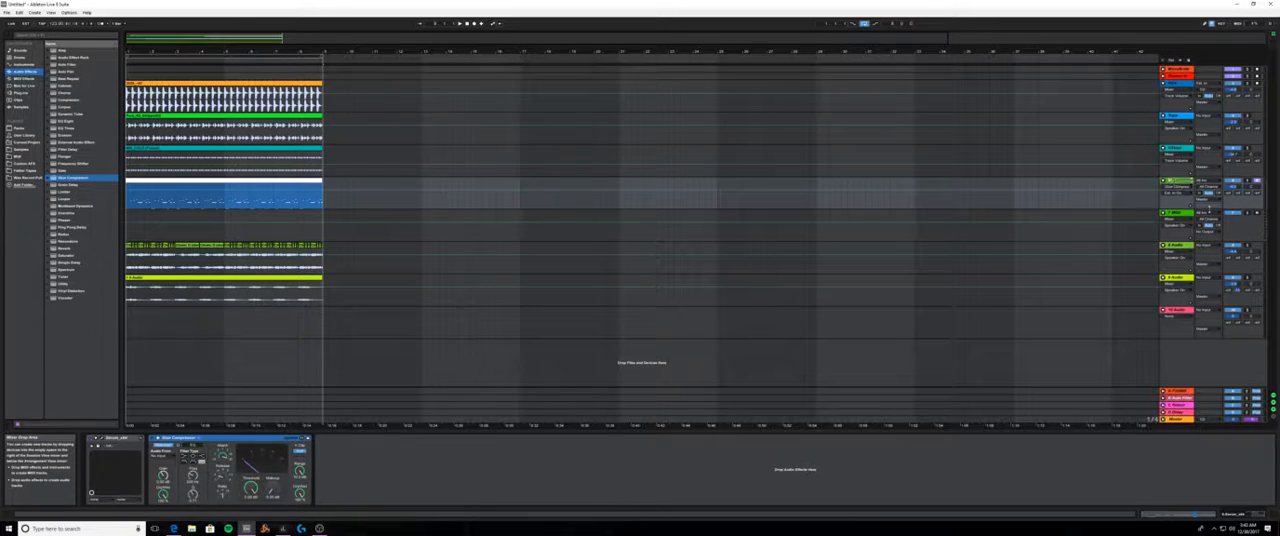
- Move the empty green MIDI track below the pink audio track at the end of the track order
{"action": "left_click", "coordinate": [1165, 222]}
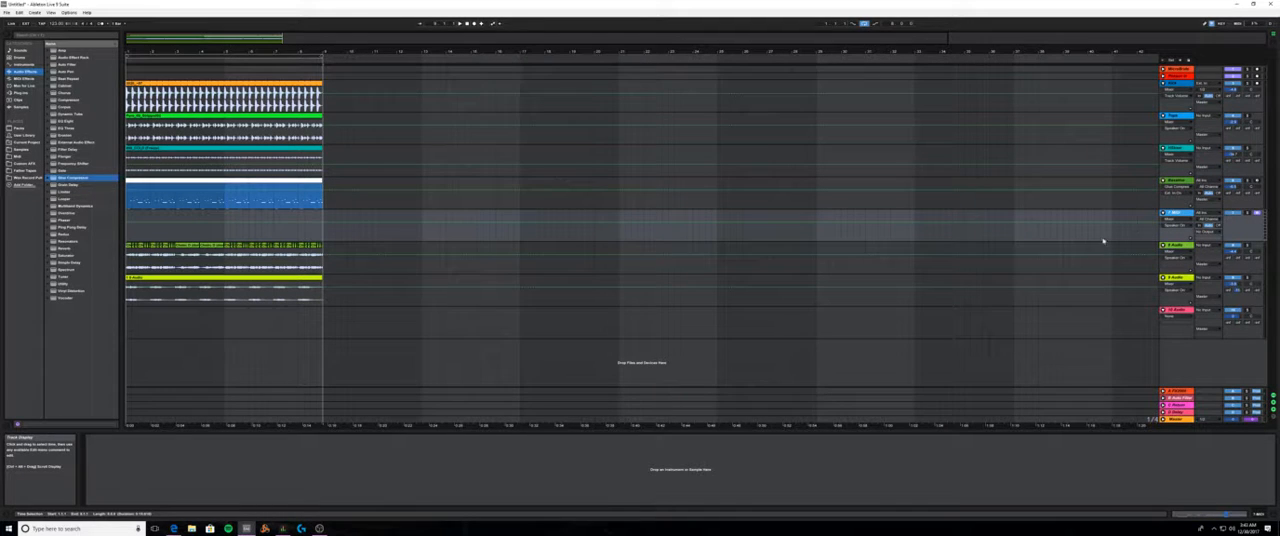
{"action": "left_click_drag", "start_coordinate": [1172, 213], "coordinate": [1166, 359]}
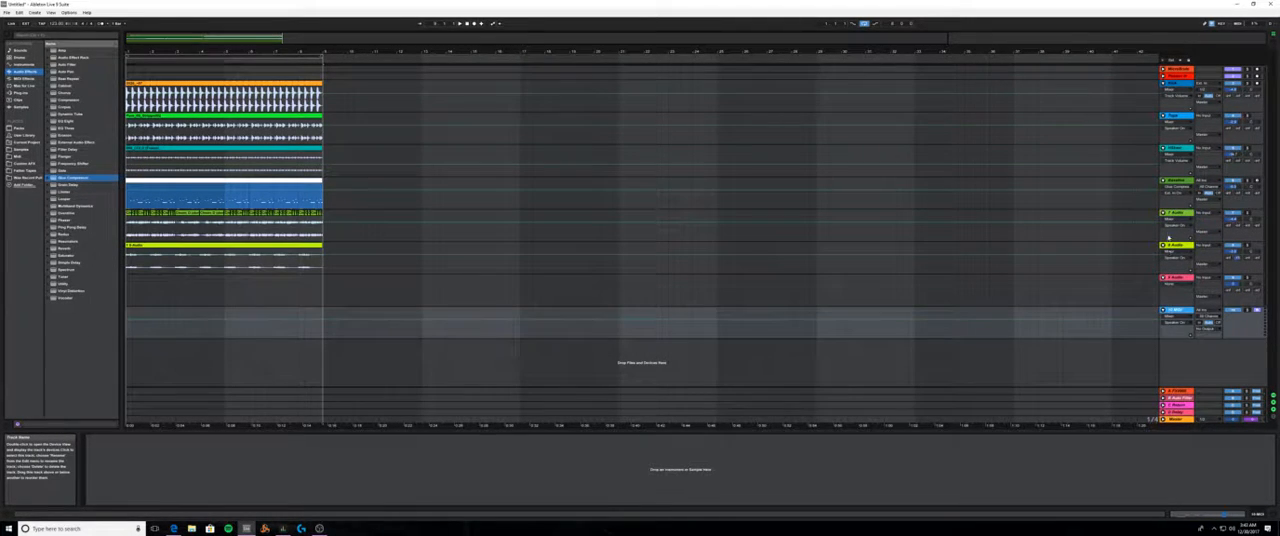
- Give the green audio track and the yellow-green audio track beneath it descriptive names
{"action": "left_click", "coordinate": [1172, 214]}
{"action": "right_click", "coordinate": [1174, 213]}
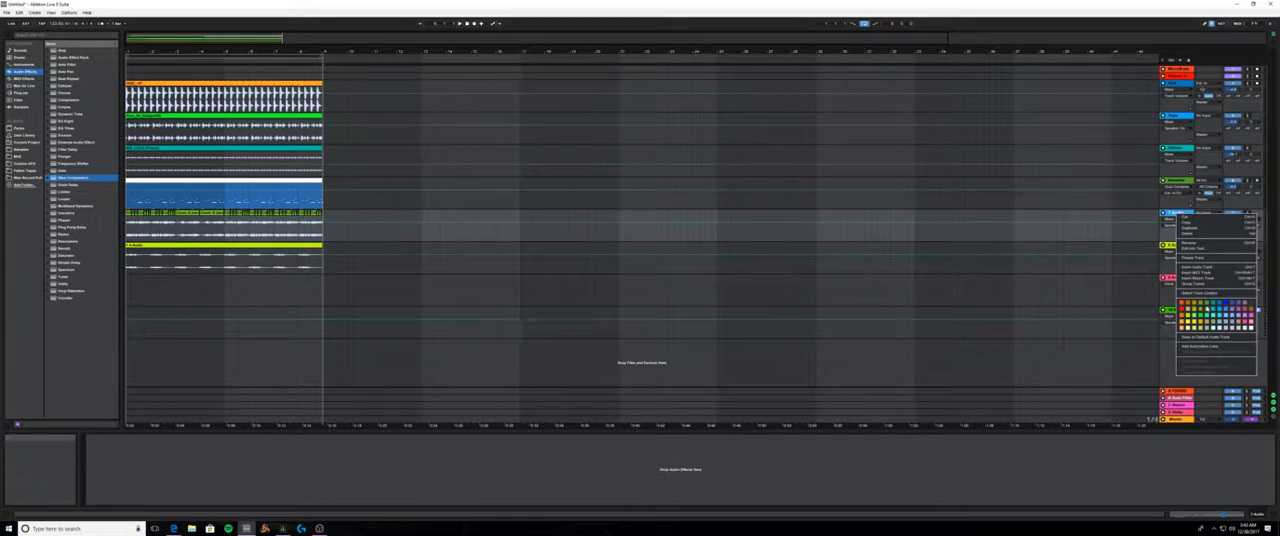
{"action": "left_click", "coordinate": [1196, 245]}
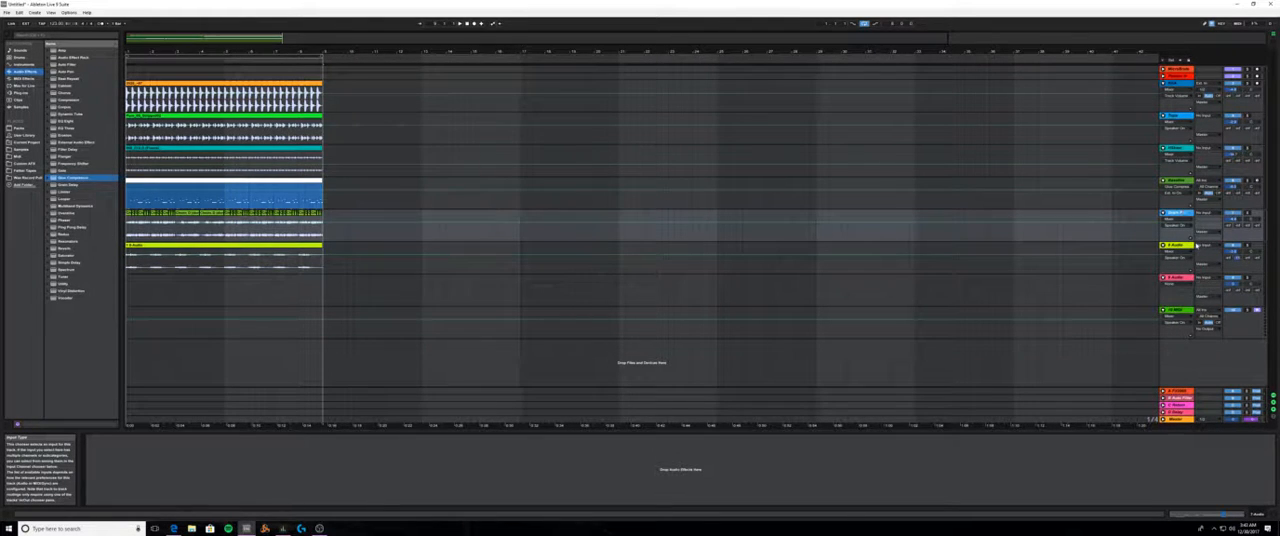
{"action": "right_click", "coordinate": [1196, 245]}
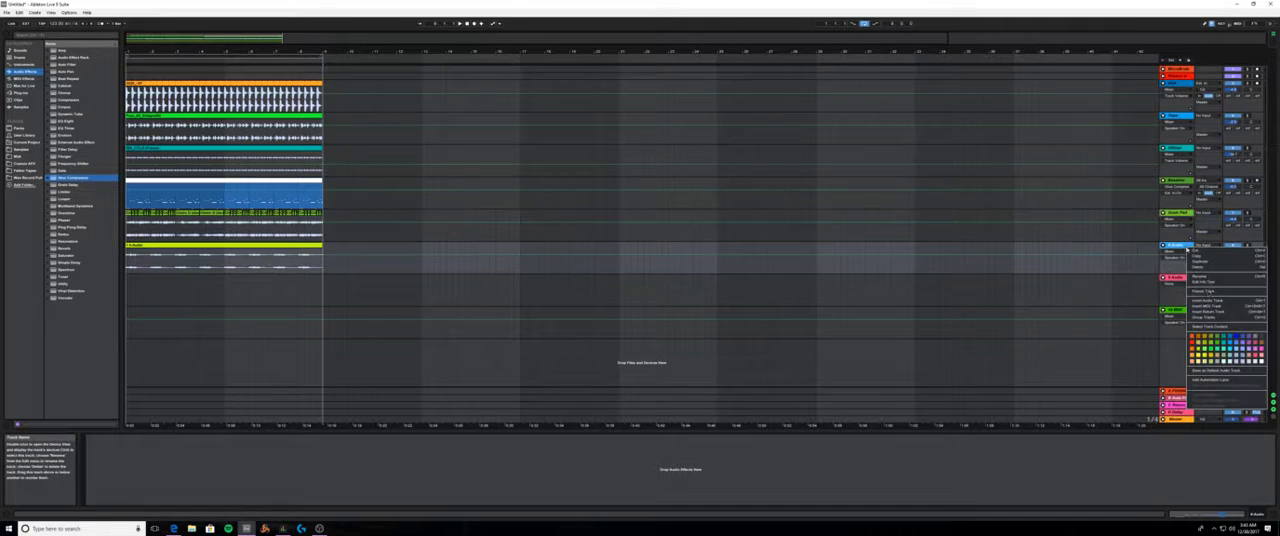
{"action": "left_click", "coordinate": [1205, 278]}
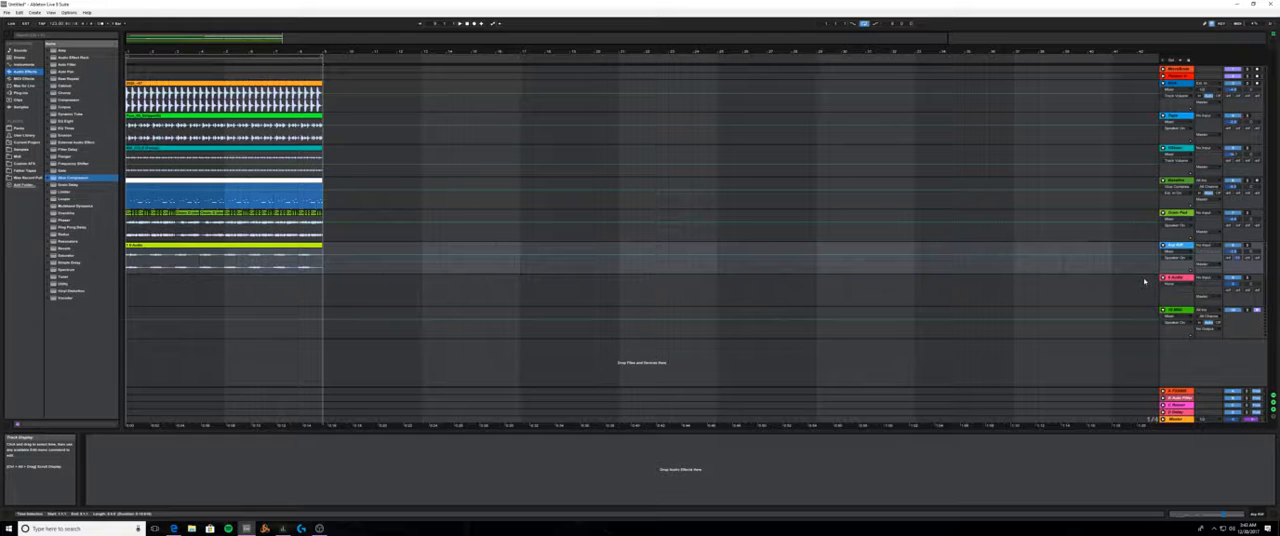
- Select the Serum track and play back the loop to check the organized arrangement
{"action": "left_click", "coordinate": [1196, 214]}
{"action": "left_click", "coordinate": [1184, 183]}
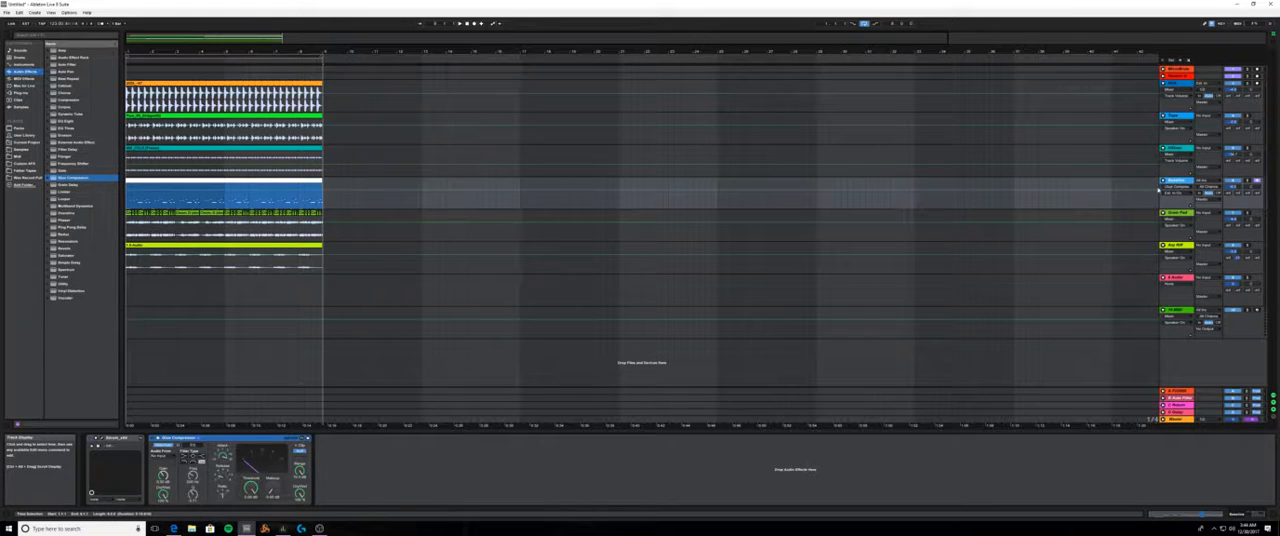
{"action": "left_click", "coordinate": [1174, 154]}
{"action": "left_click", "coordinate": [380, 185]}
{"action": "left_click", "coordinate": [466, 23]}
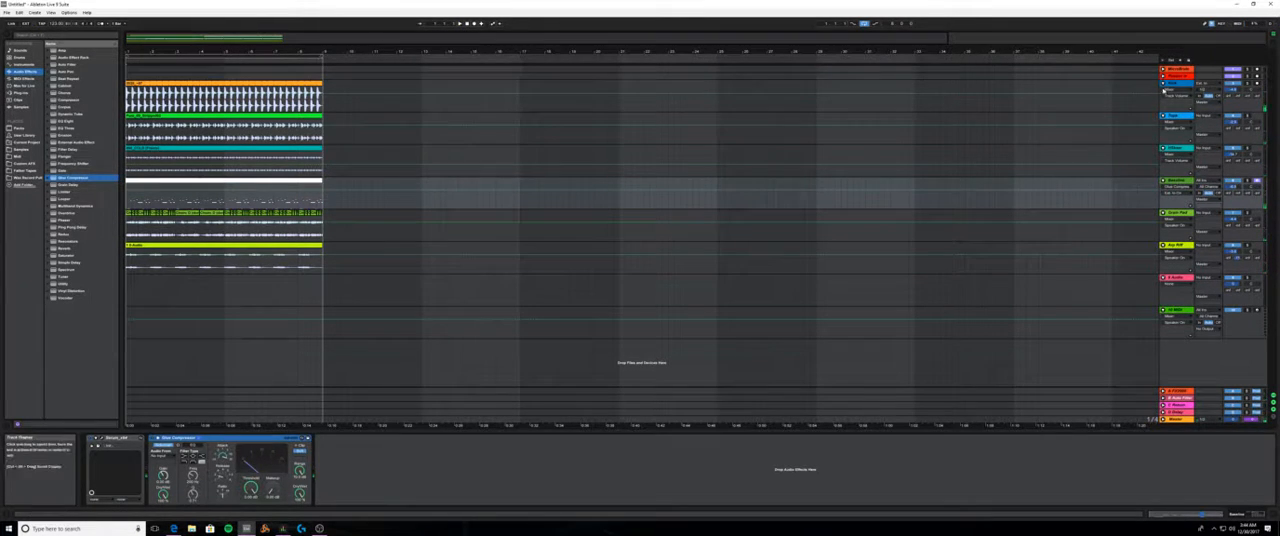
- Add a Glue Compressor to the Tops track
{"action": "left_click", "coordinate": [1177, 85]}
{"action": "key", "text": "Down"}
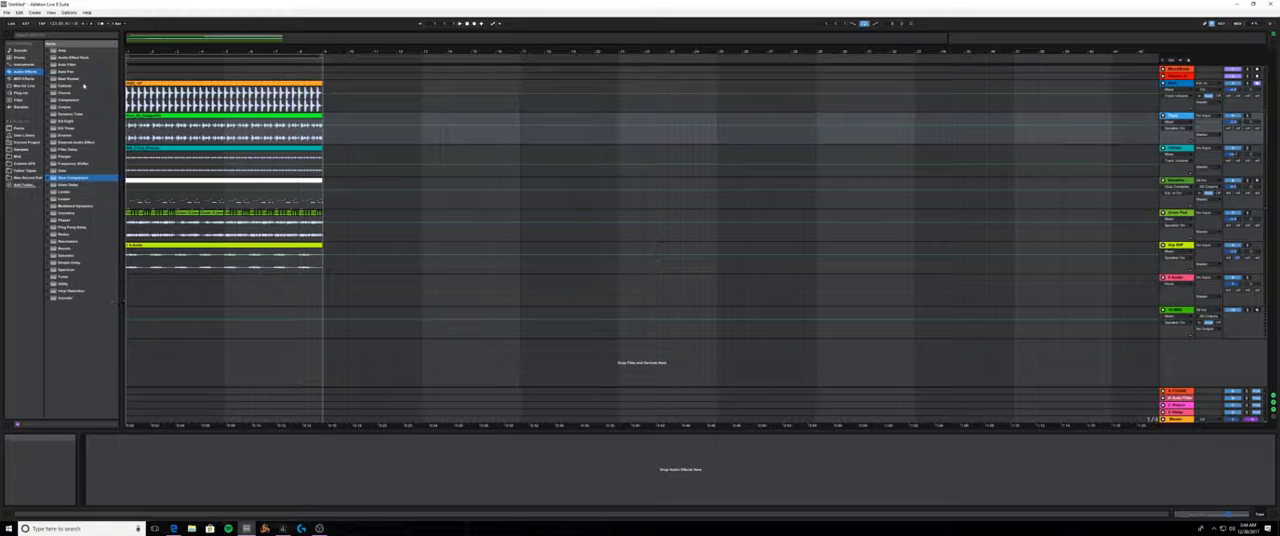
{"action": "left_click_drag", "start_coordinate": [86, 178], "coordinate": [157, 413]}
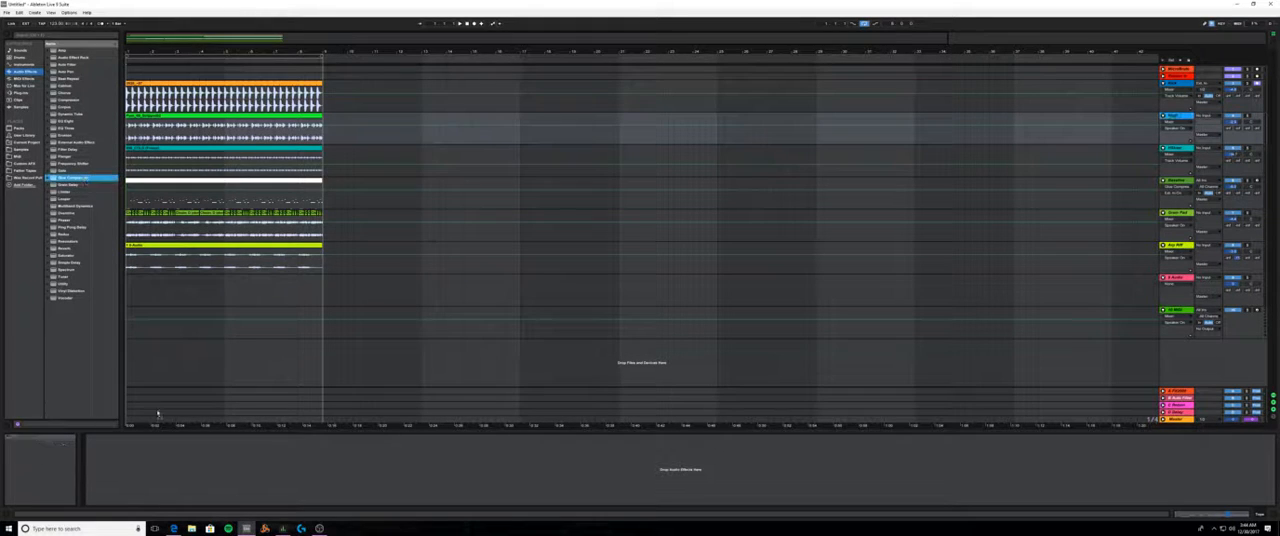
{"action": "left_click_drag", "start_coordinate": [127, 475], "coordinate": [128, 476]}
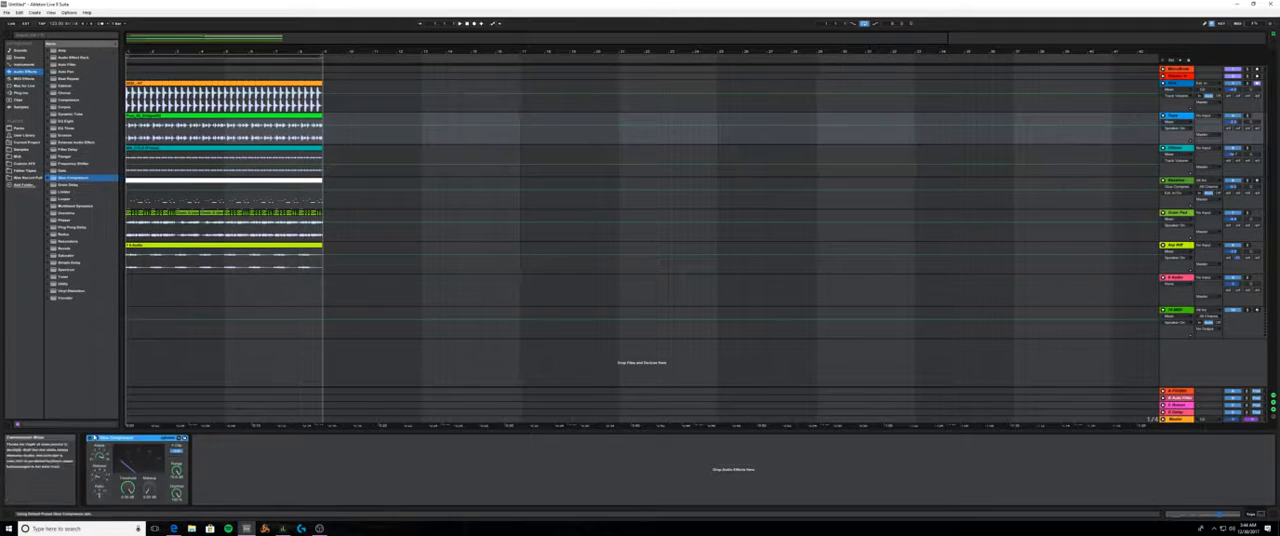
- Enable sidechaining in the Tops track's Glue Compressor, with Kick as the audio source
{"action": "left_click", "coordinate": [96, 438]}
{"action": "left_click", "coordinate": [101, 445]}
{"action": "left_click", "coordinate": [102, 459]}
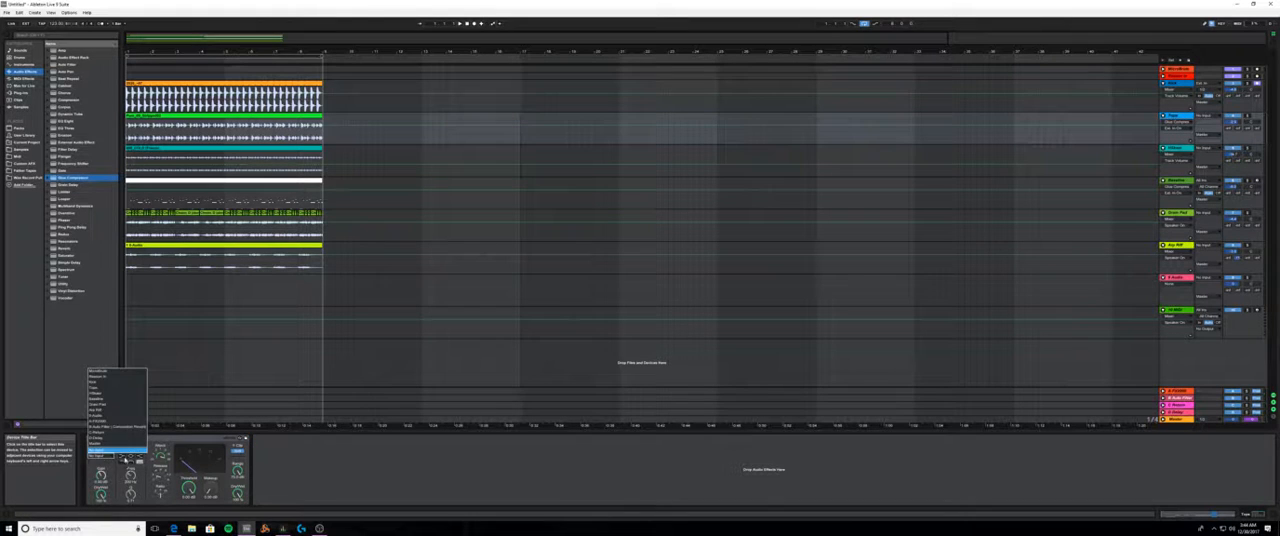
{"action": "left_click", "coordinate": [108, 383]}
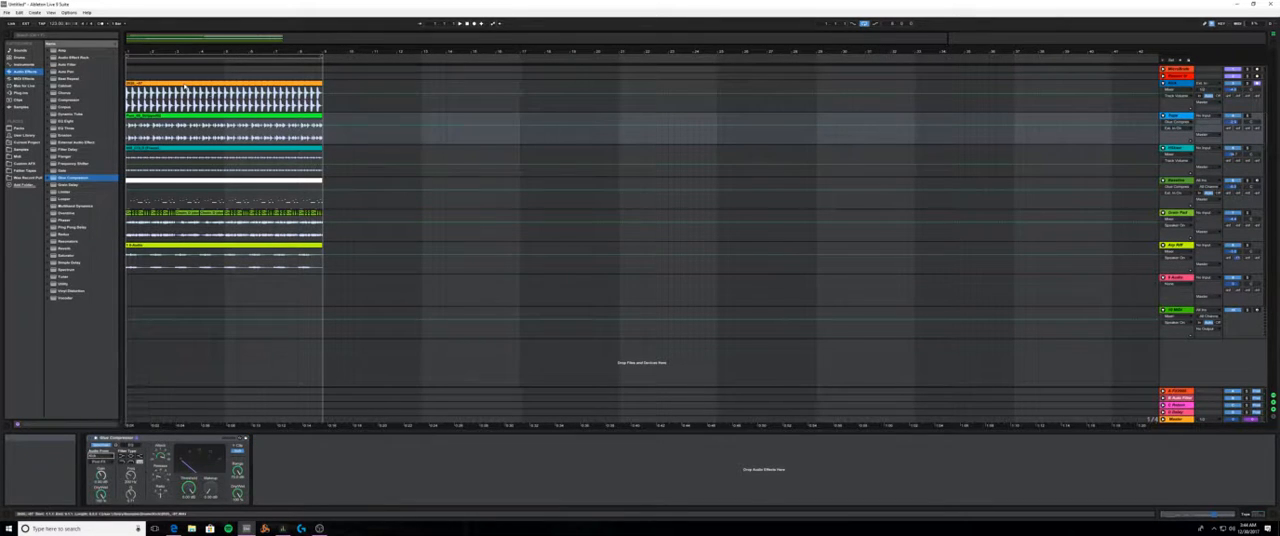
- Compare the loop with the Kick clip deactivated and reactivated to judge the sidechain compression on Tops
{"action": "left_click", "coordinate": [461, 24]}
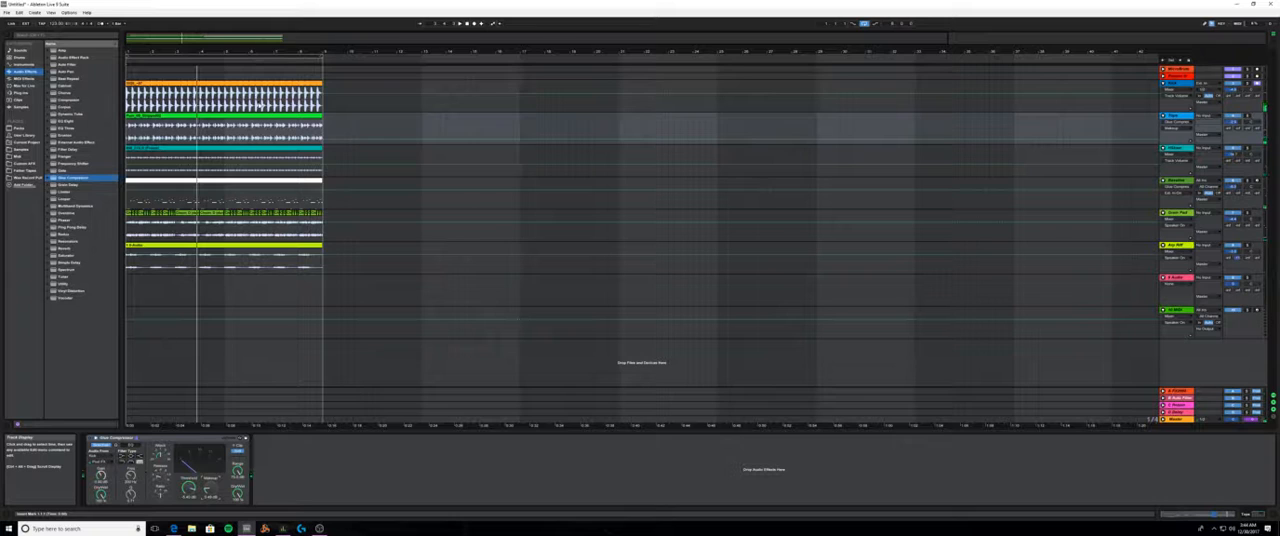
{"action": "left_click", "coordinate": [240, 86]}
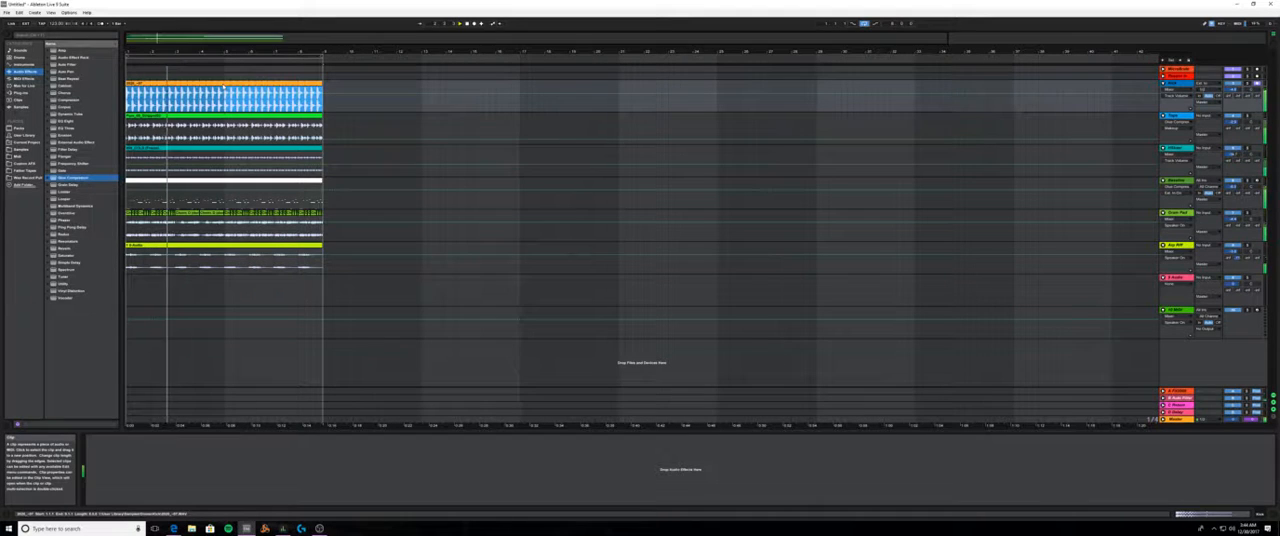
{"action": "key", "text": "0"}
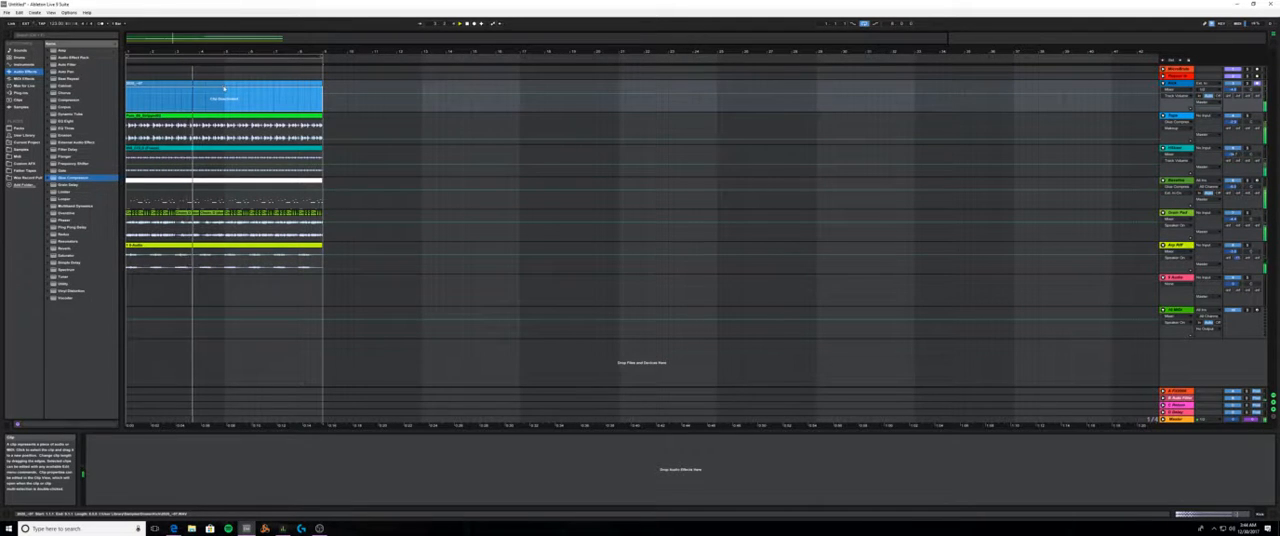
{"action": "left_click", "coordinate": [1174, 116]}
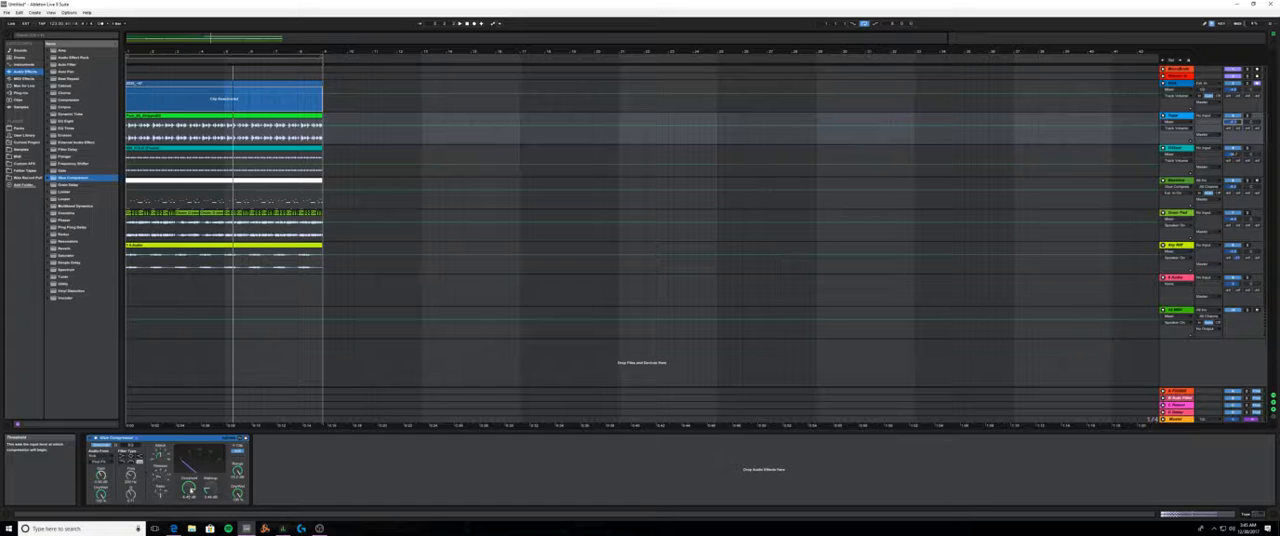
{"action": "key", "text": "space"}
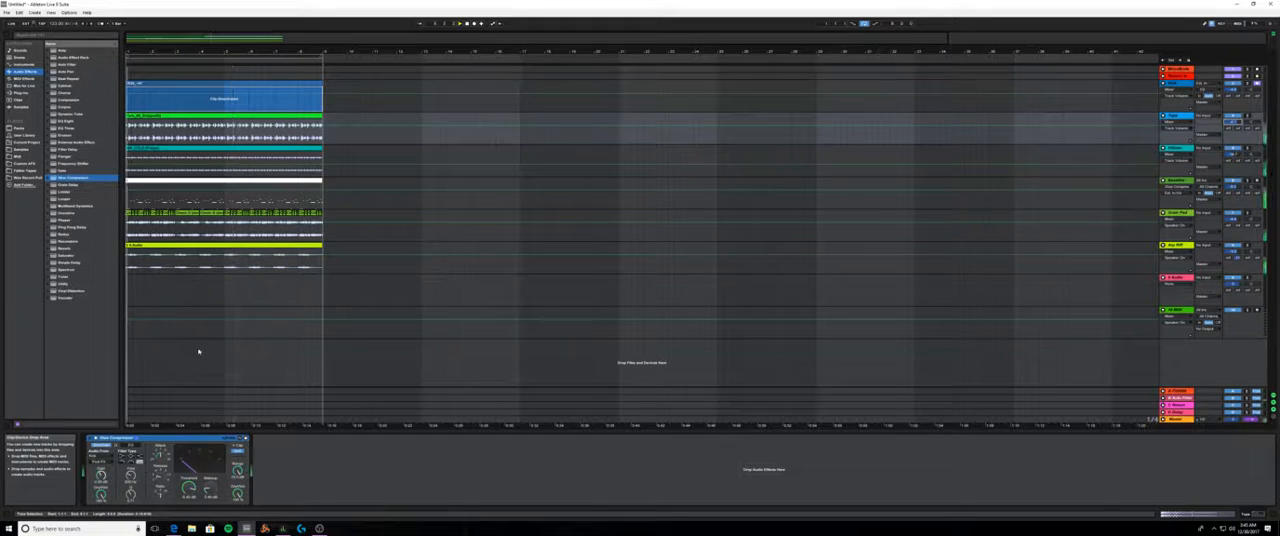
{"action": "left_click", "coordinate": [254, 103]}
{"action": "key", "text": "0"}
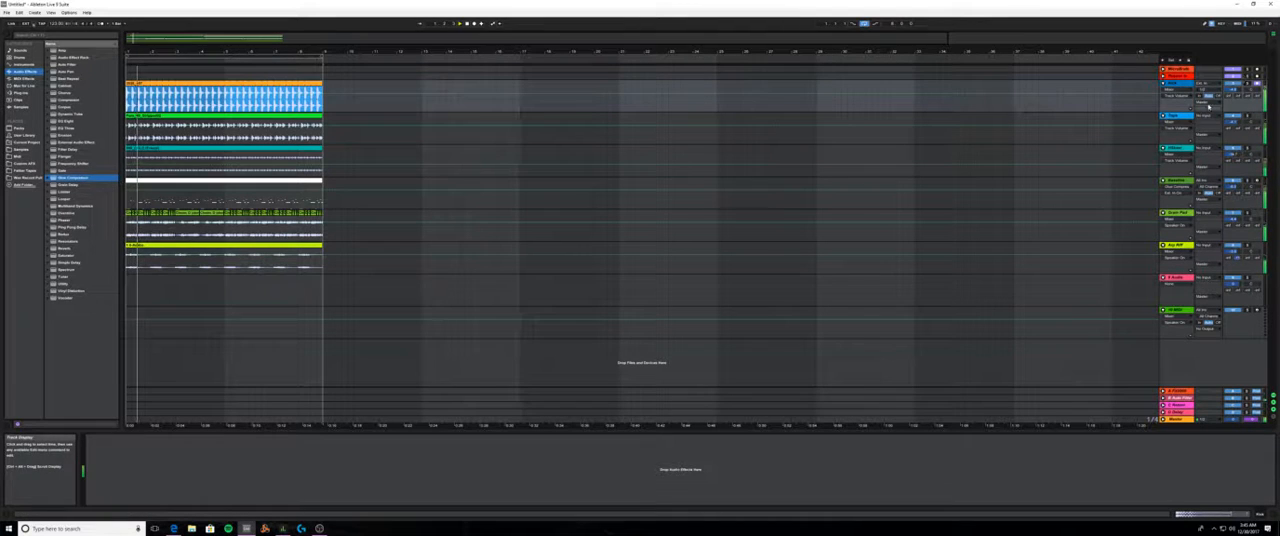
- Adjust the release of the Glue Compressor on the Tops track while auditioning the loop
{"action": "left_click", "coordinate": [1175, 116]}
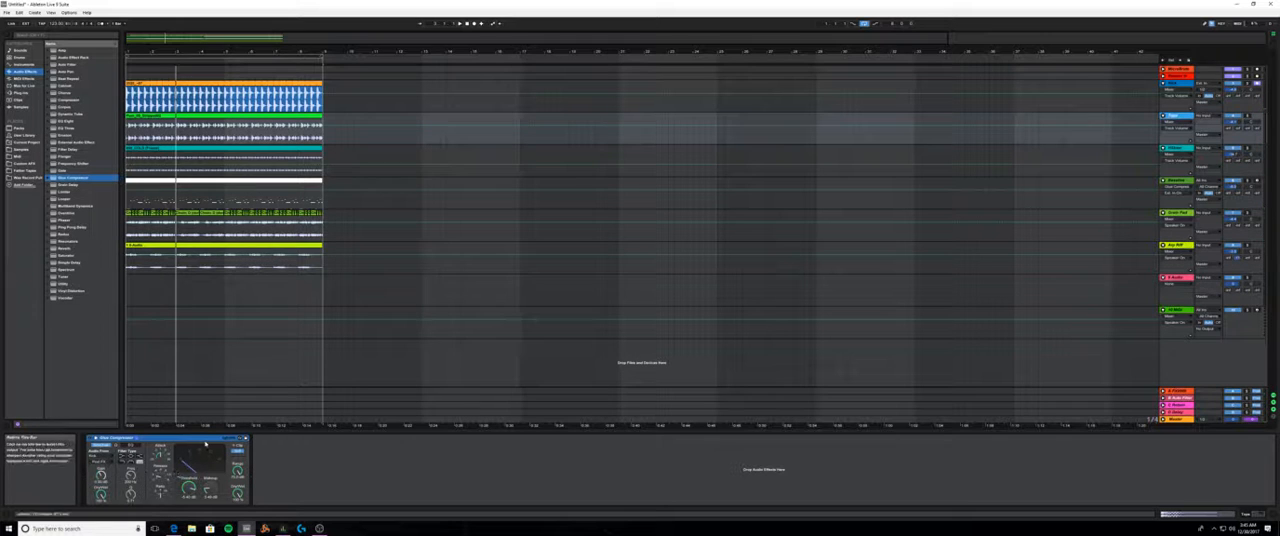
{"action": "key", "text": "space"}
{"action": "left_click", "coordinate": [165, 480]}
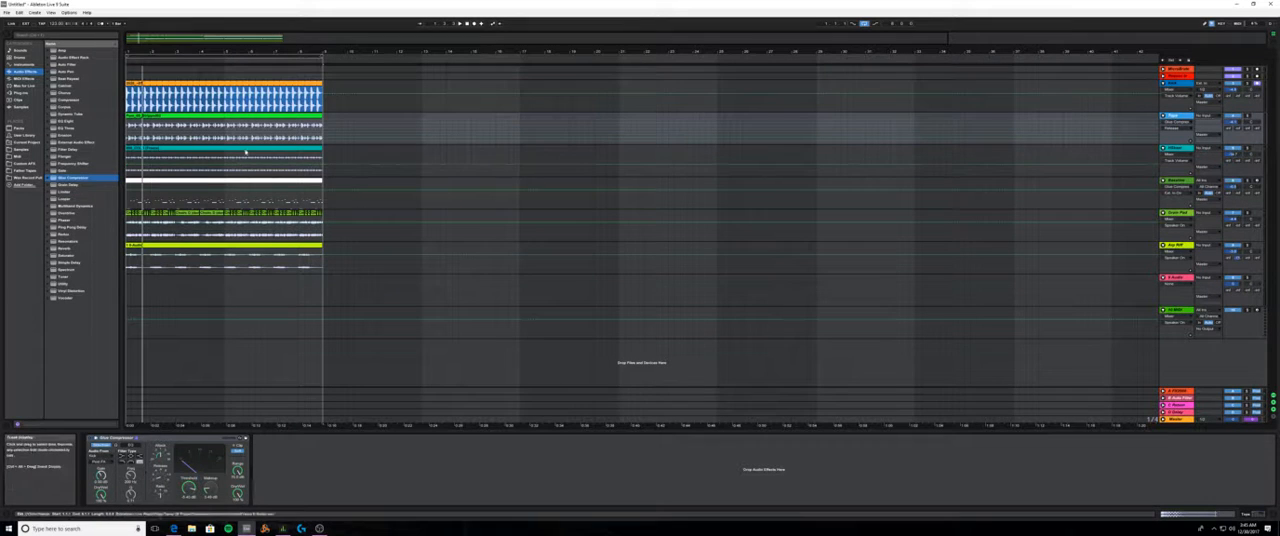
- Add a Glue Compressor after the Flanger on the teal shaker track
{"action": "left_click", "coordinate": [252, 116]}
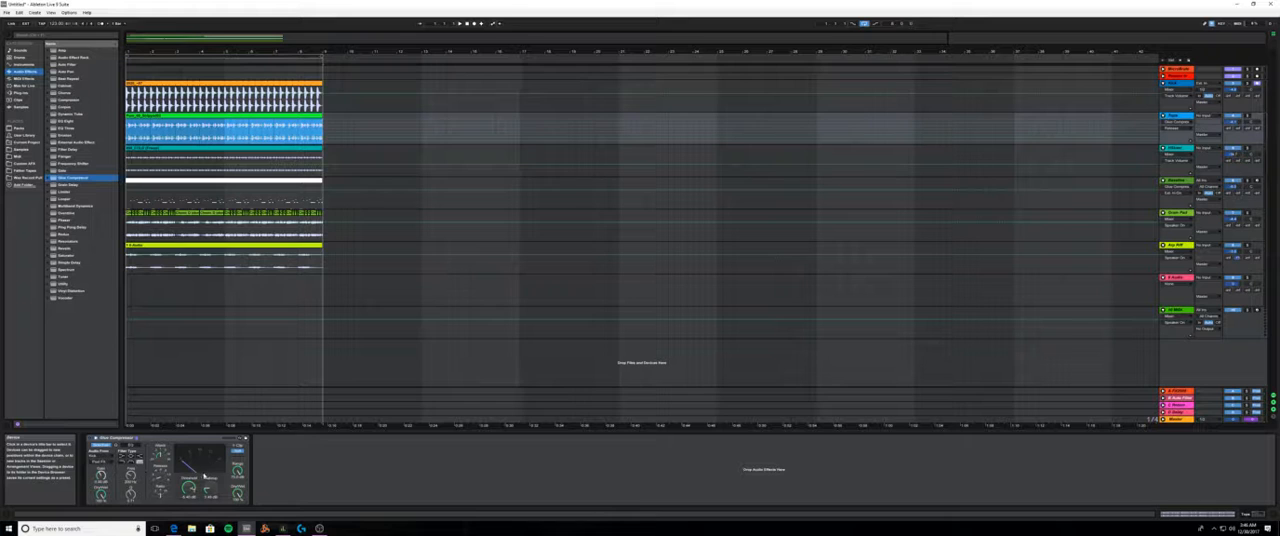
{"action": "left_click", "coordinate": [220, 149]}
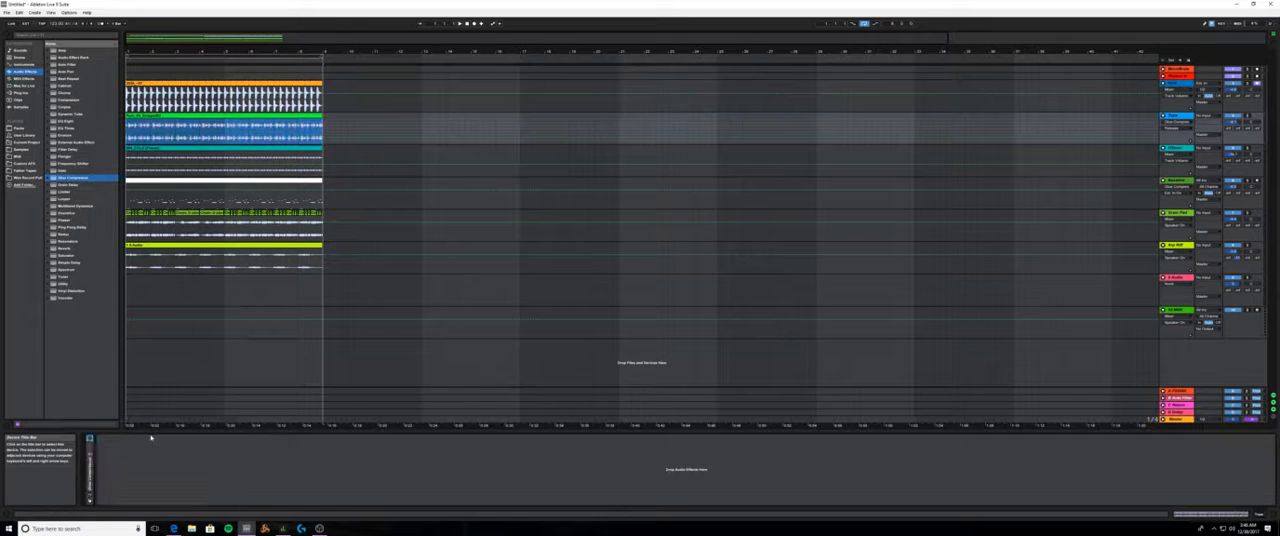
{"action": "left_click", "coordinate": [220, 149]}
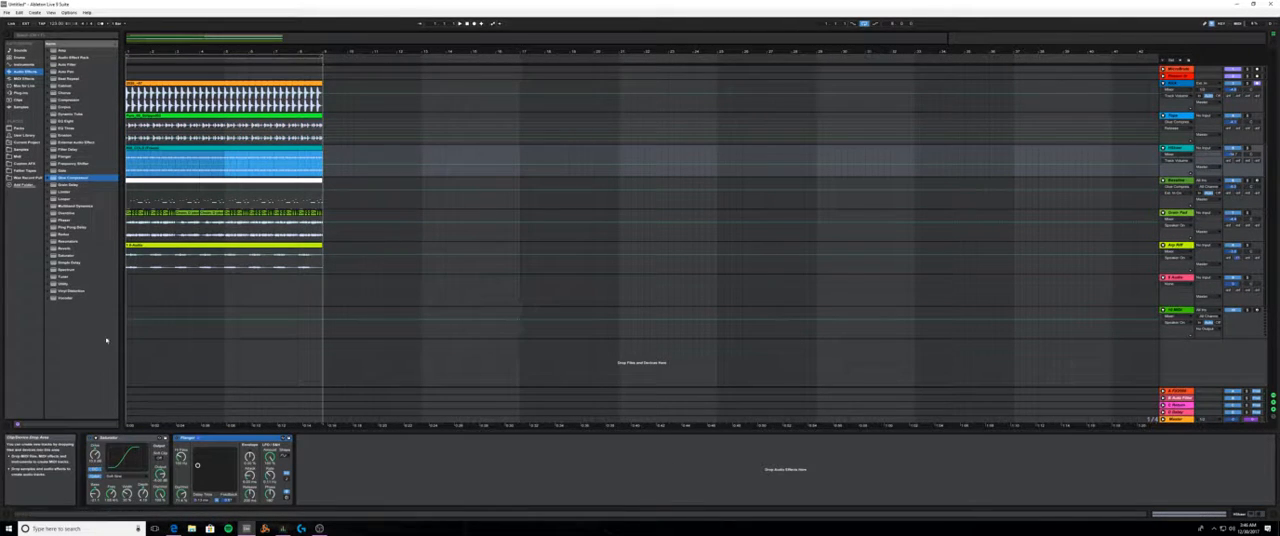
{"action": "left_click_drag", "start_coordinate": [61, 179], "coordinate": [241, 331]}
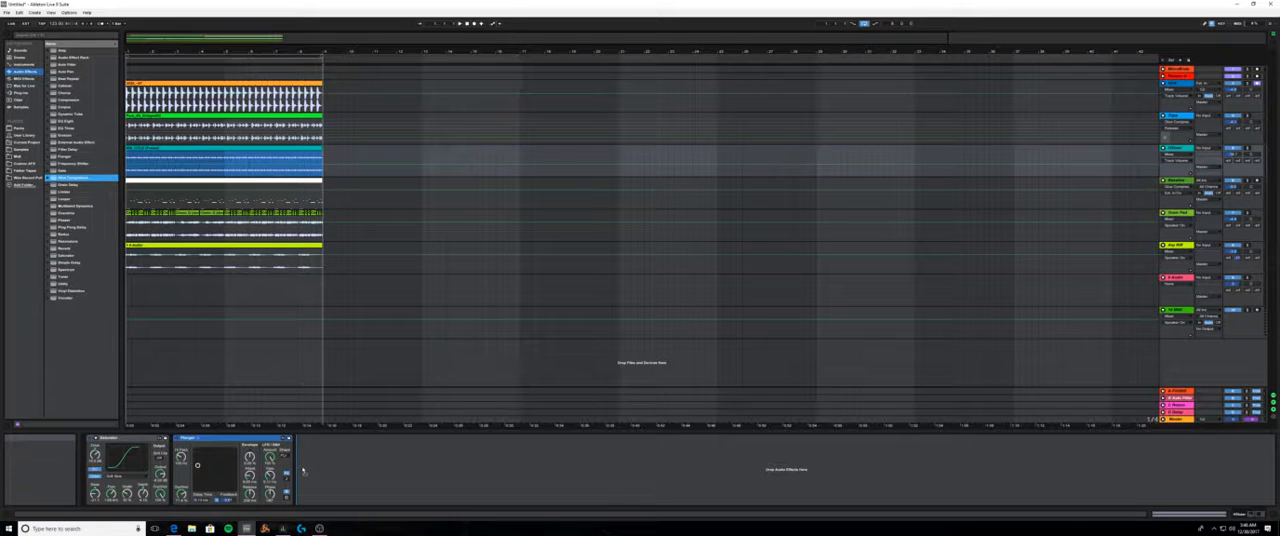
{"action": "left_click_drag", "start_coordinate": [303, 471], "coordinate": [305, 470]}
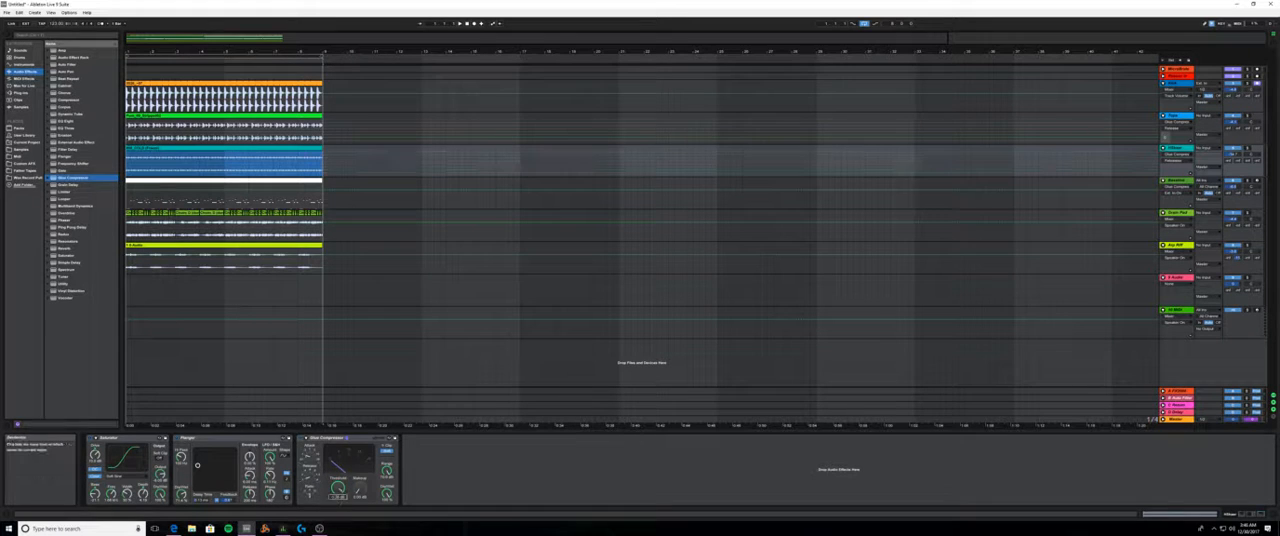
- With the loop playing, enable sidechaining in the shaker track's Glue Compressor and choose Kick as its source
{"action": "key", "text": "space"}
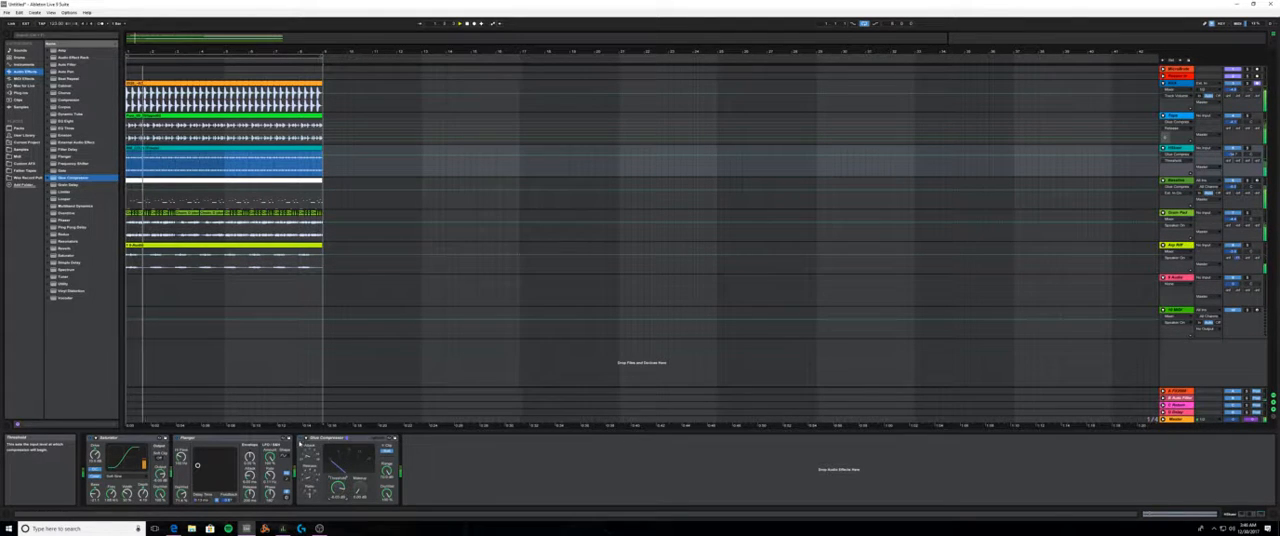
{"action": "left_click", "coordinate": [308, 440]}
{"action": "left_click", "coordinate": [308, 444]}
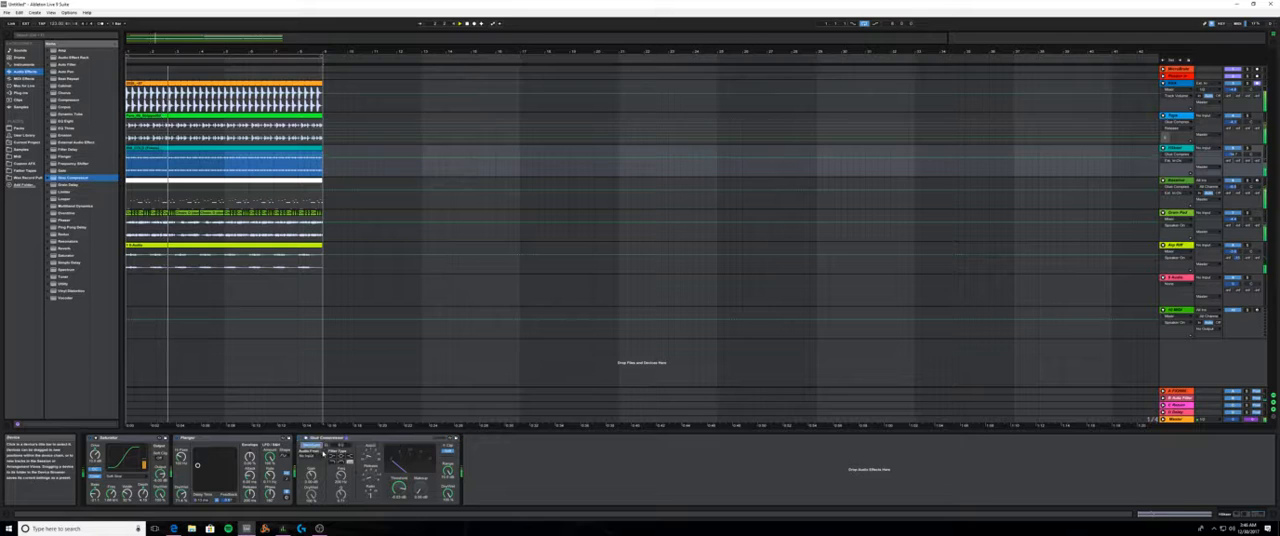
{"action": "left_click", "coordinate": [318, 456]}
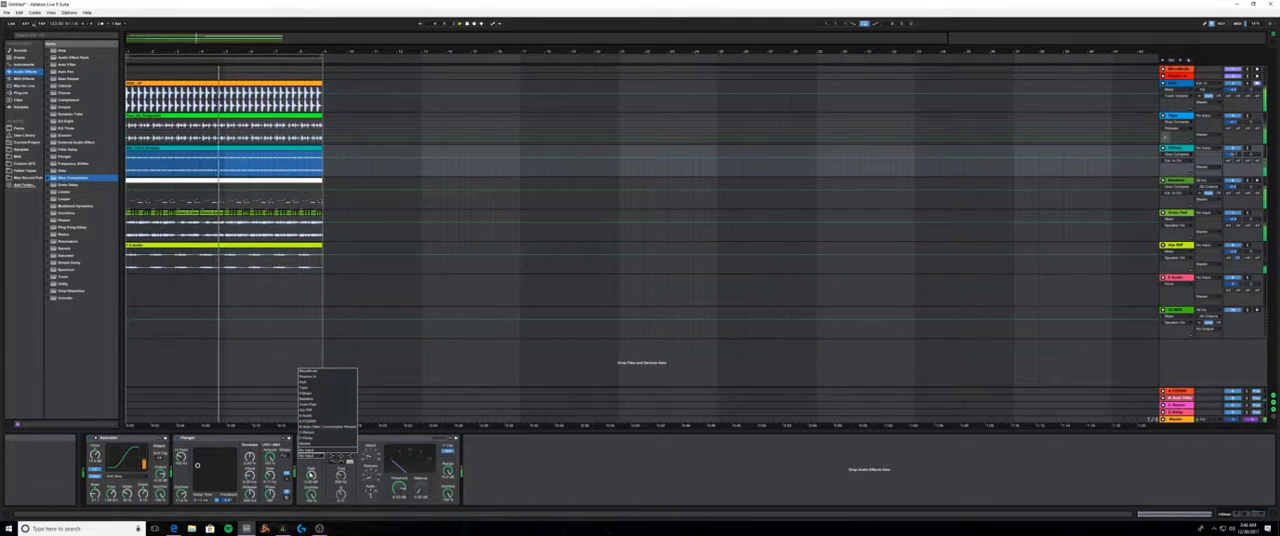
{"action": "left_click", "coordinate": [316, 379]}
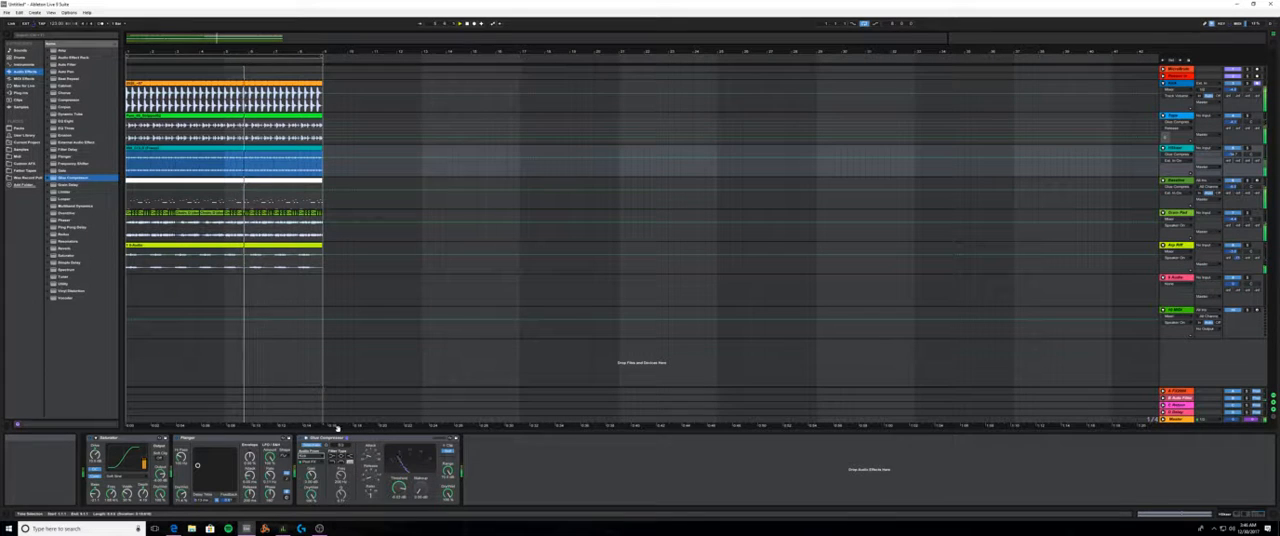
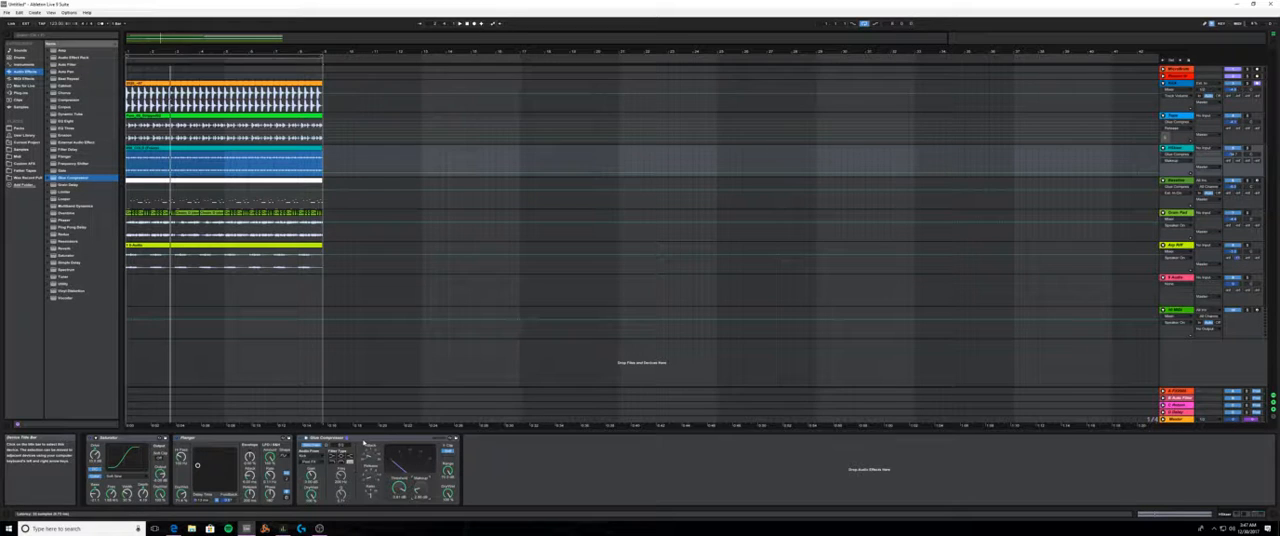
- Fold the Saturator, Flanger and Glue Compressor devices on the teal shaker track
{"action": "left_click", "coordinate": [190, 438]}
{"action": "key", "text": "Delete"}
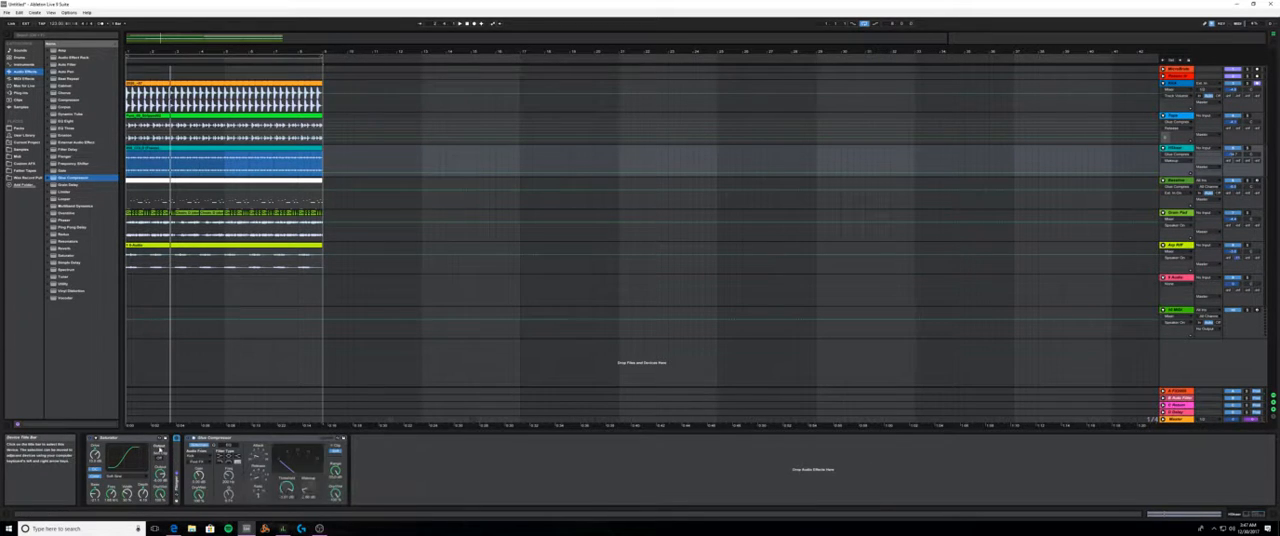
{"action": "double_click", "coordinate": [145, 439]}
{"action": "double_click", "coordinate": [169, 439]}
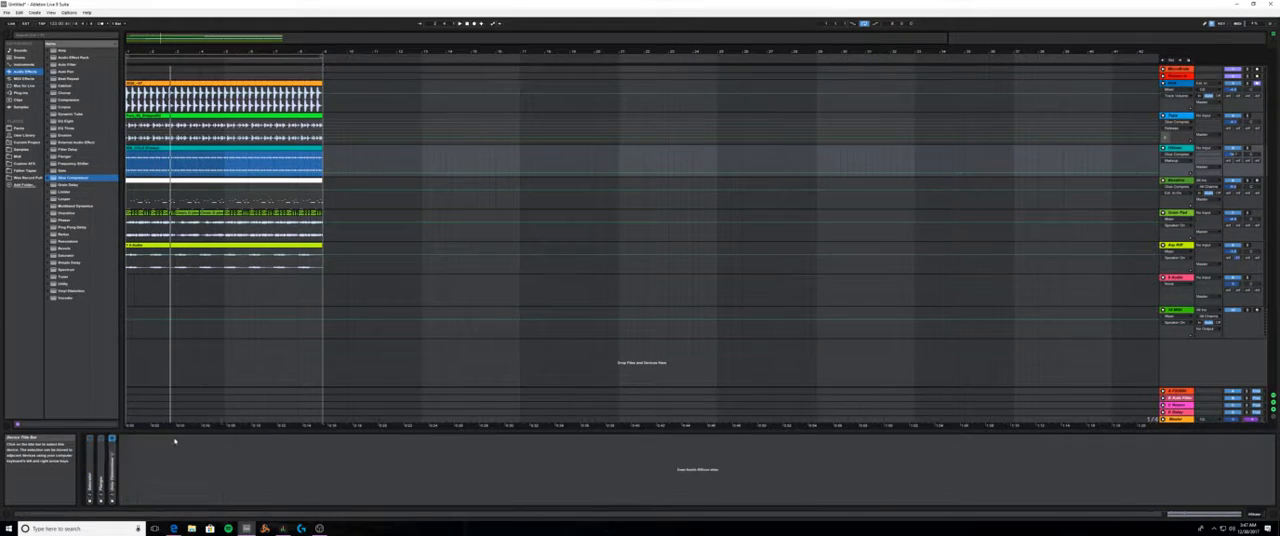
- Audition the loop with the Serum bassline track selected and remove that track's Glue Compressor
{"action": "left_click", "coordinate": [152, 181]}
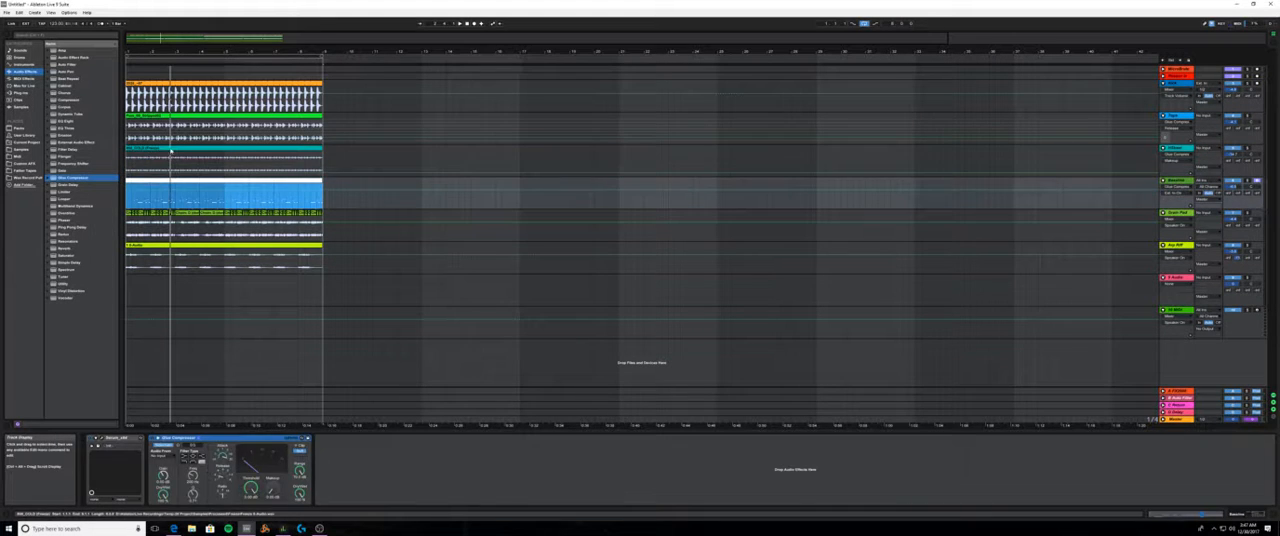
{"action": "left_click", "coordinate": [171, 150]}
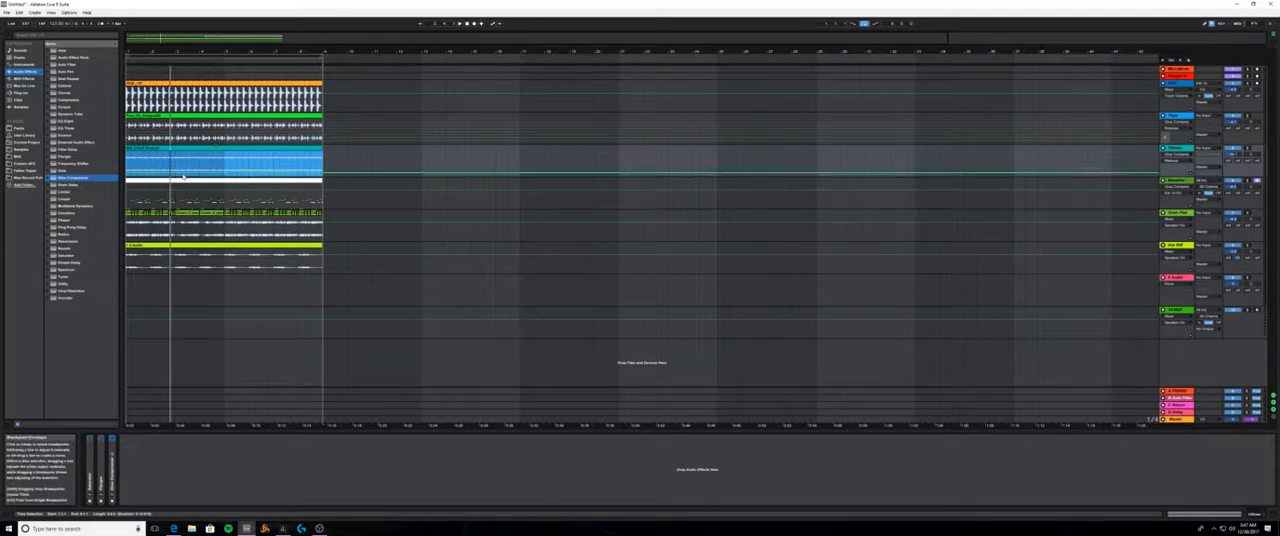
{"action": "left_click", "coordinate": [178, 197]}
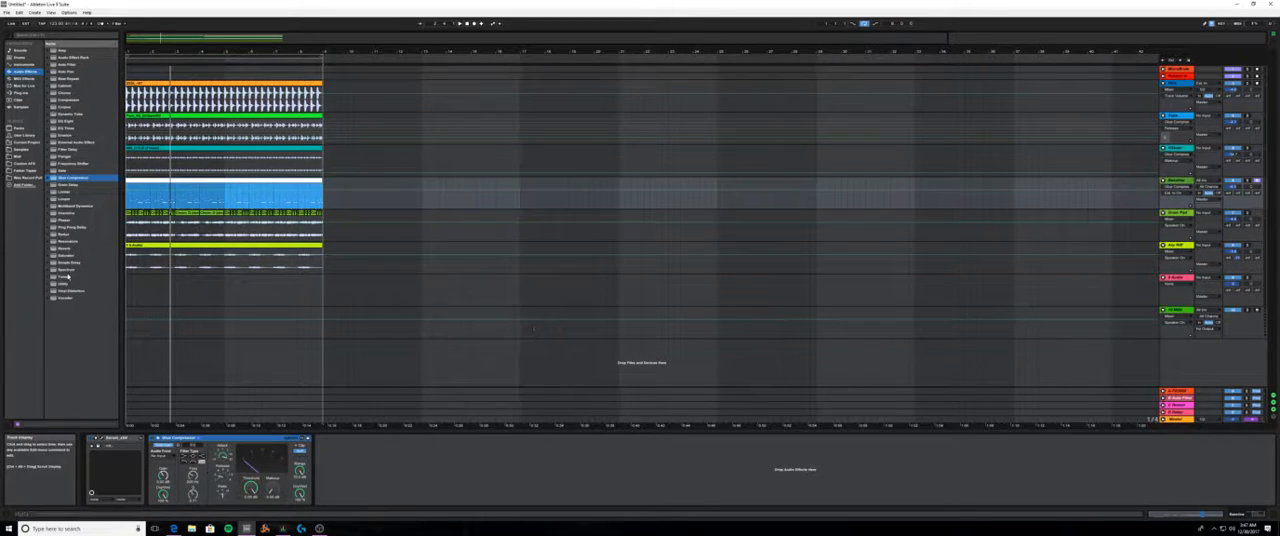
{"action": "left_click", "coordinate": [53, 179]}
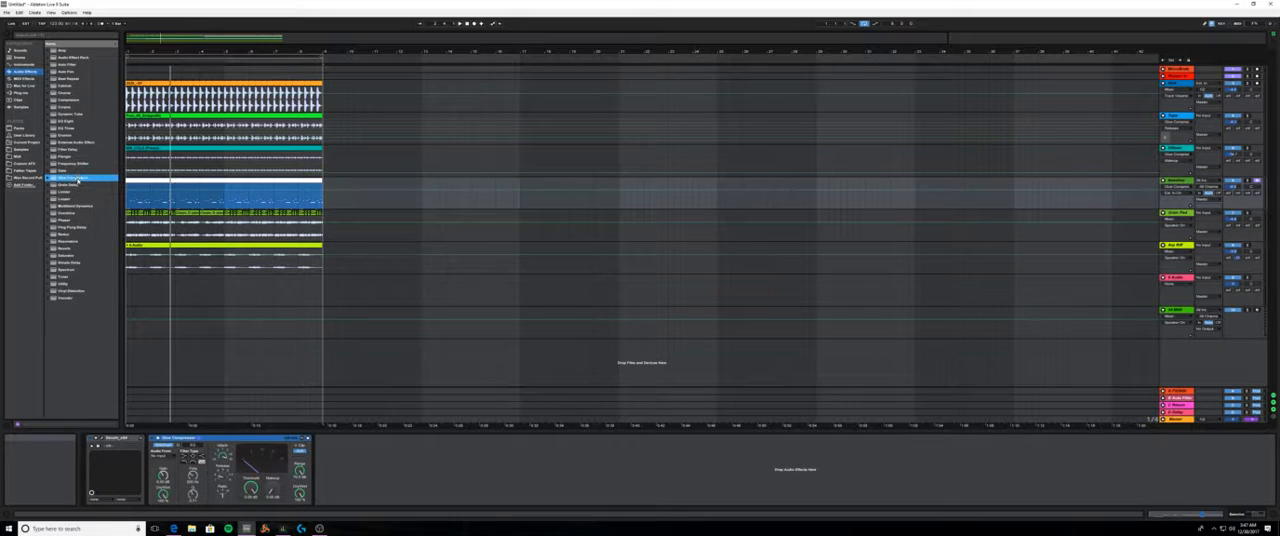
{"action": "left_click", "coordinate": [282, 450]}
{"action": "left_click", "coordinate": [165, 444]}
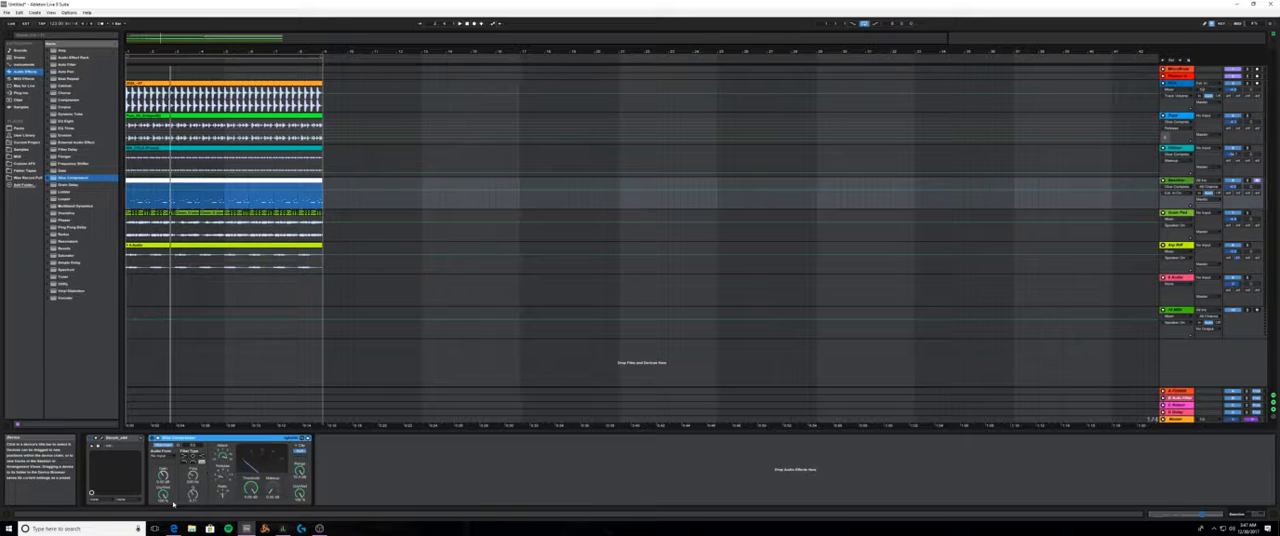
{"action": "key", "text": "space"}
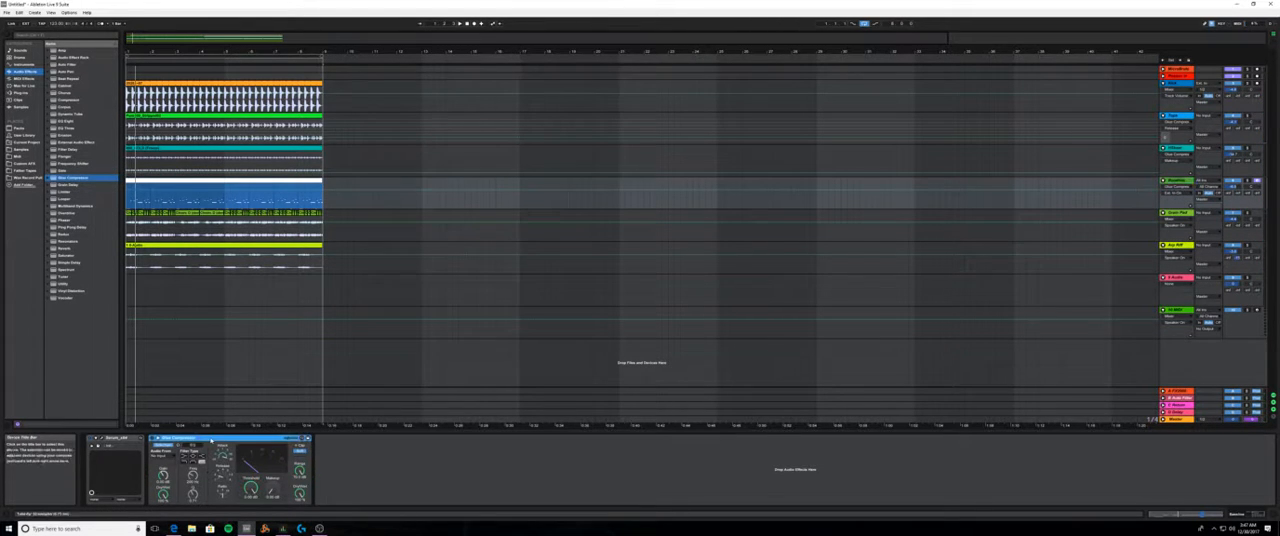
{"action": "key", "text": "Delete"}
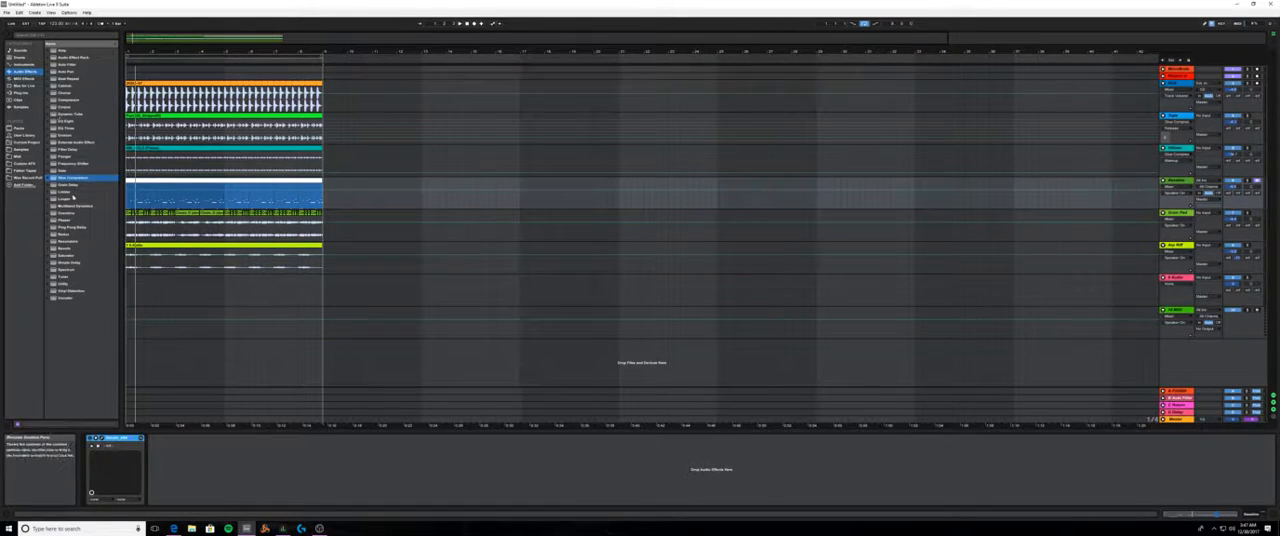
- Add Multiband Dynamics after Serum on the bassline track and group it into an Audio Effect Rack
{"action": "left_click", "coordinate": [88, 207]}
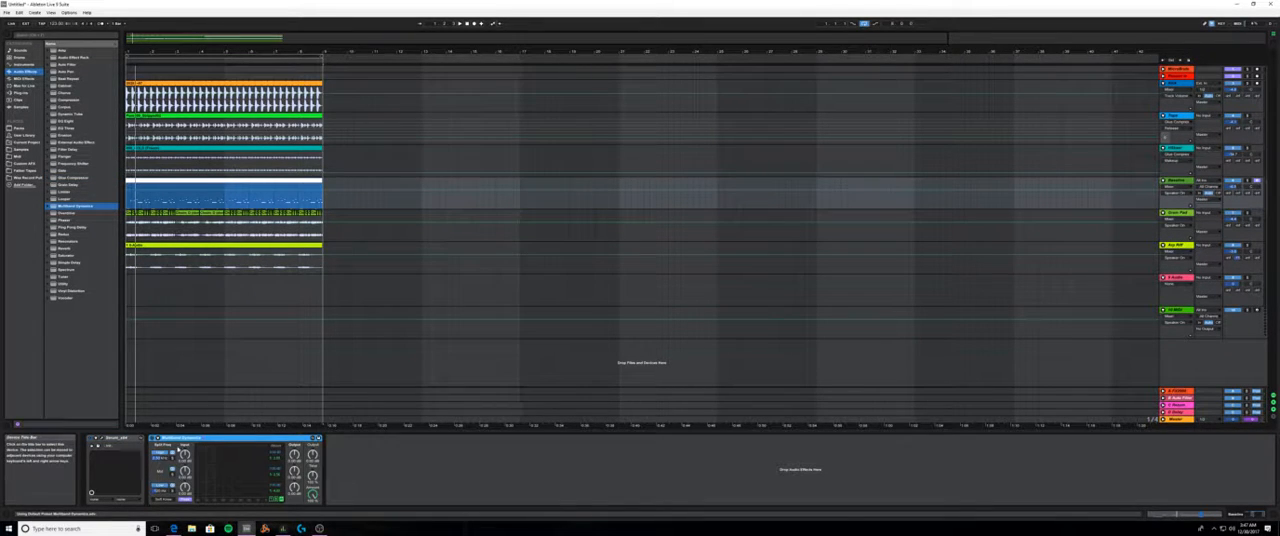
{"action": "key", "text": "Delete"}
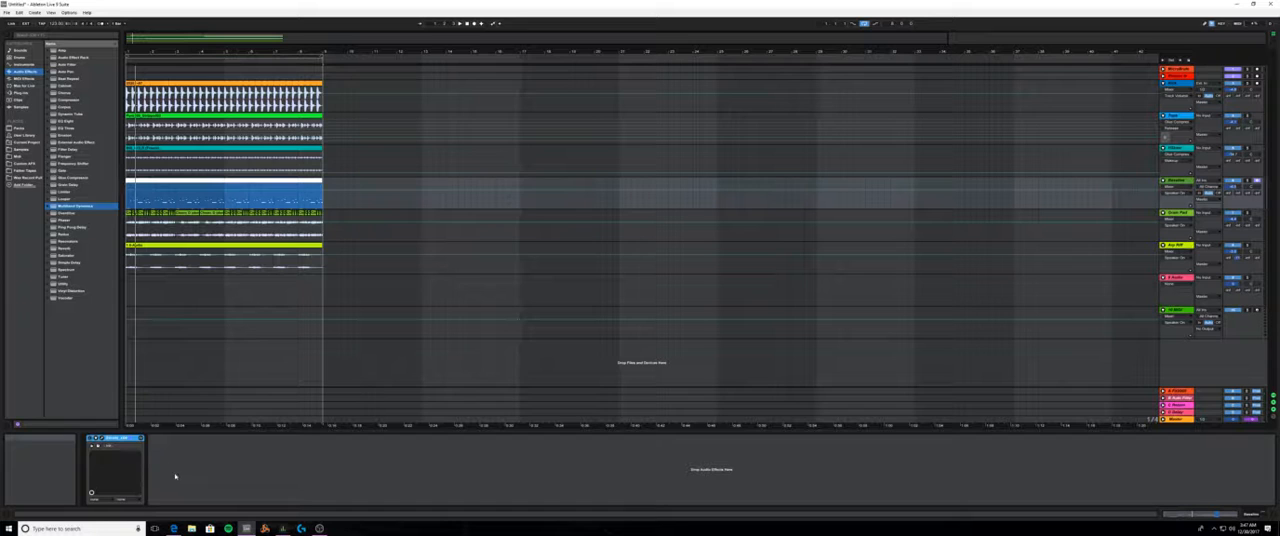
{"action": "left_click_drag", "start_coordinate": [72, 207], "coordinate": [200, 458]}
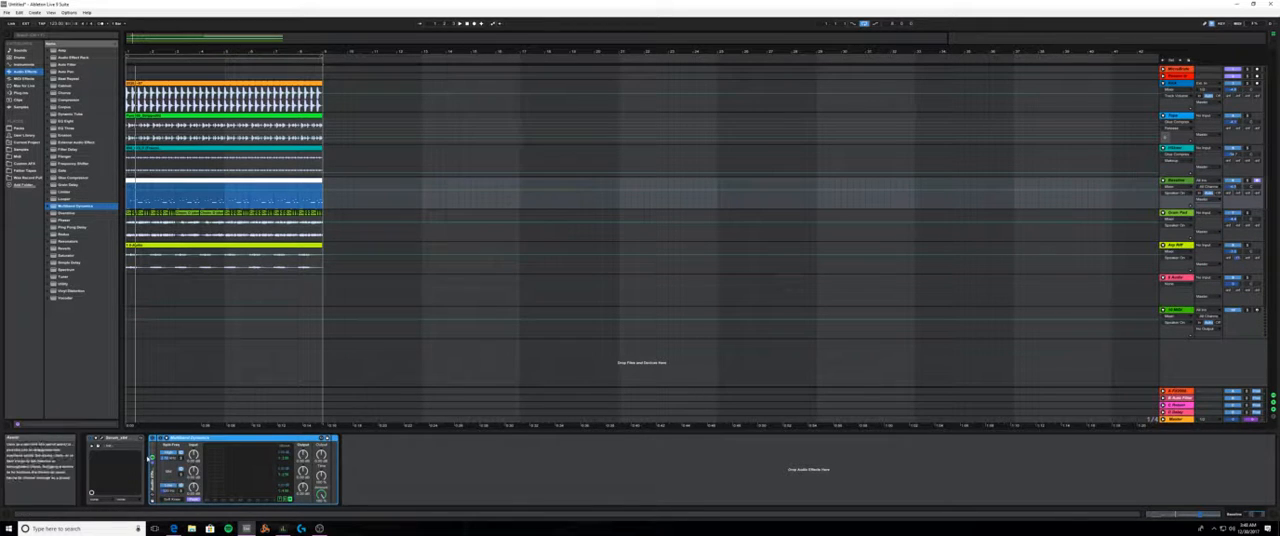
{"action": "key", "text": "ctrl+g"}
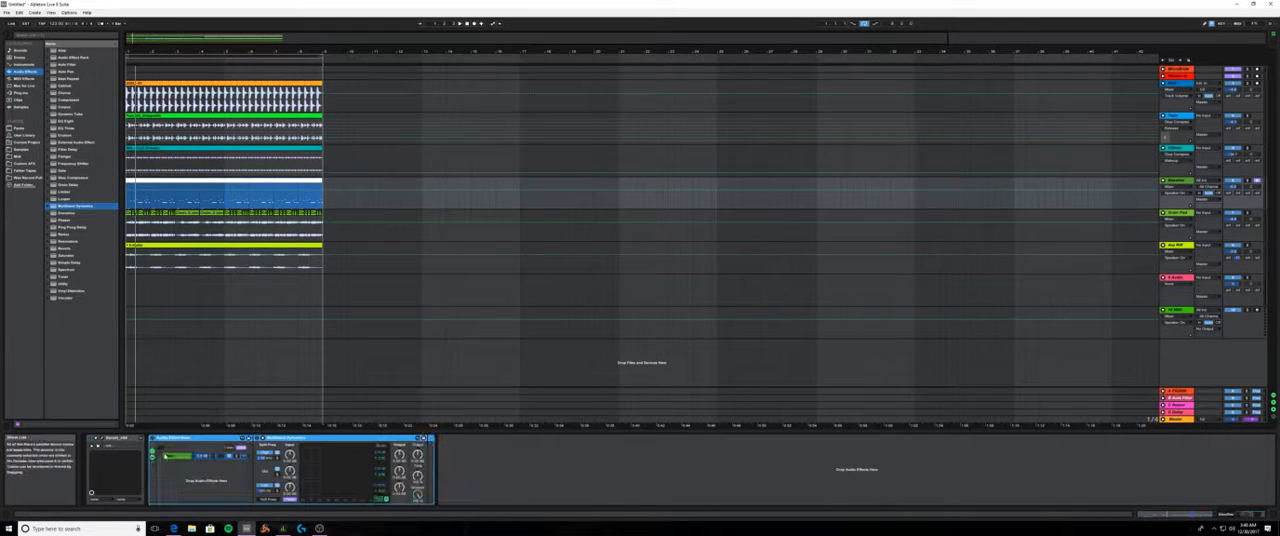
- Duplicate the Multiband Dynamics chain twice so the Audio Effect Rack has three parallel chains
{"action": "left_click", "coordinate": [176, 456]}
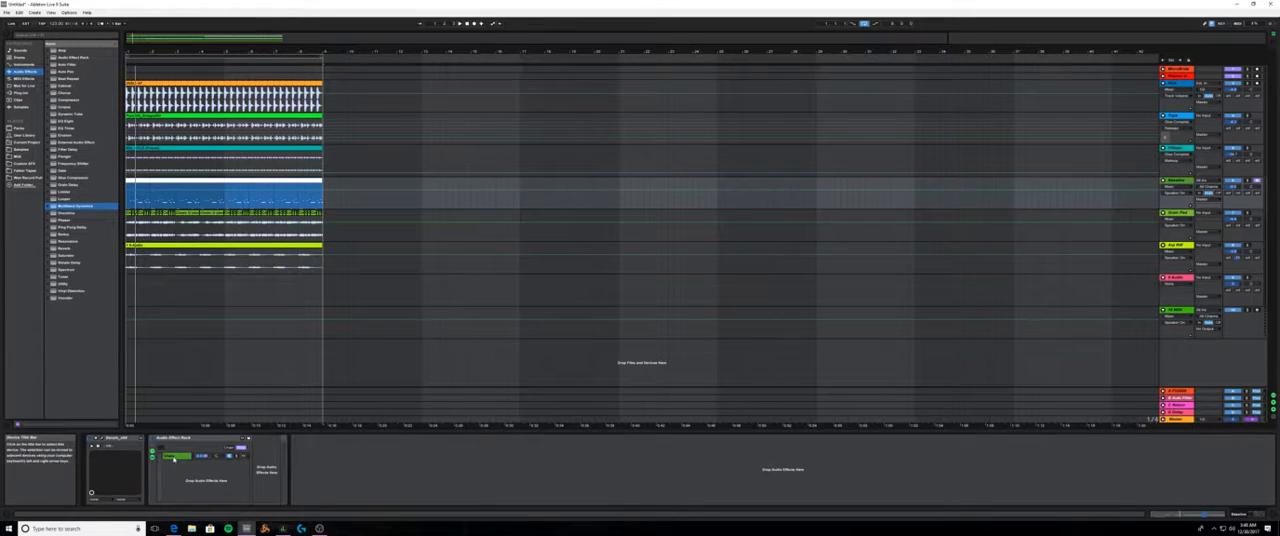
{"action": "right_click", "coordinate": [181, 456]}
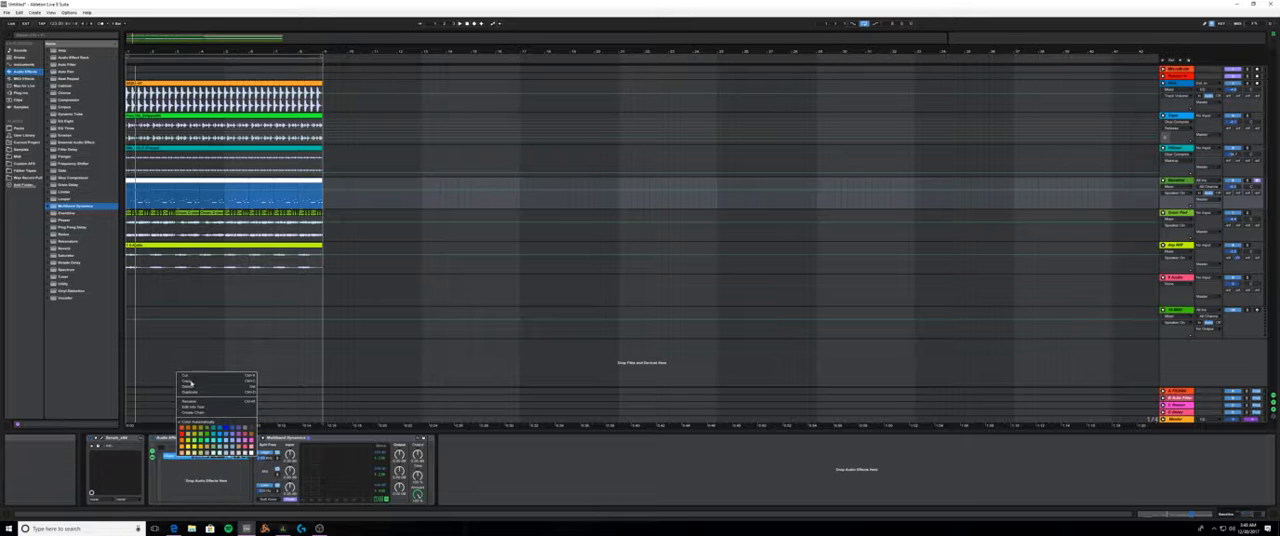
{"action": "left_click", "coordinate": [183, 409]}
{"action": "right_click", "coordinate": [181, 456]}
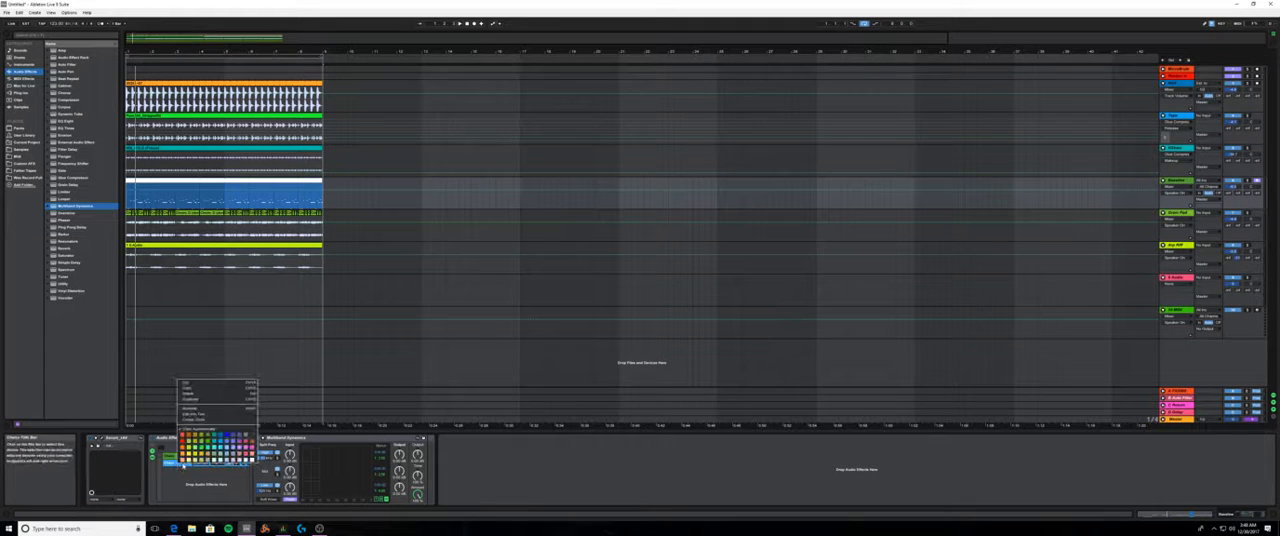
{"action": "left_click", "coordinate": [197, 403]}
{"action": "left_click", "coordinate": [178, 463]}
{"action": "left_click", "coordinate": [178, 457]}
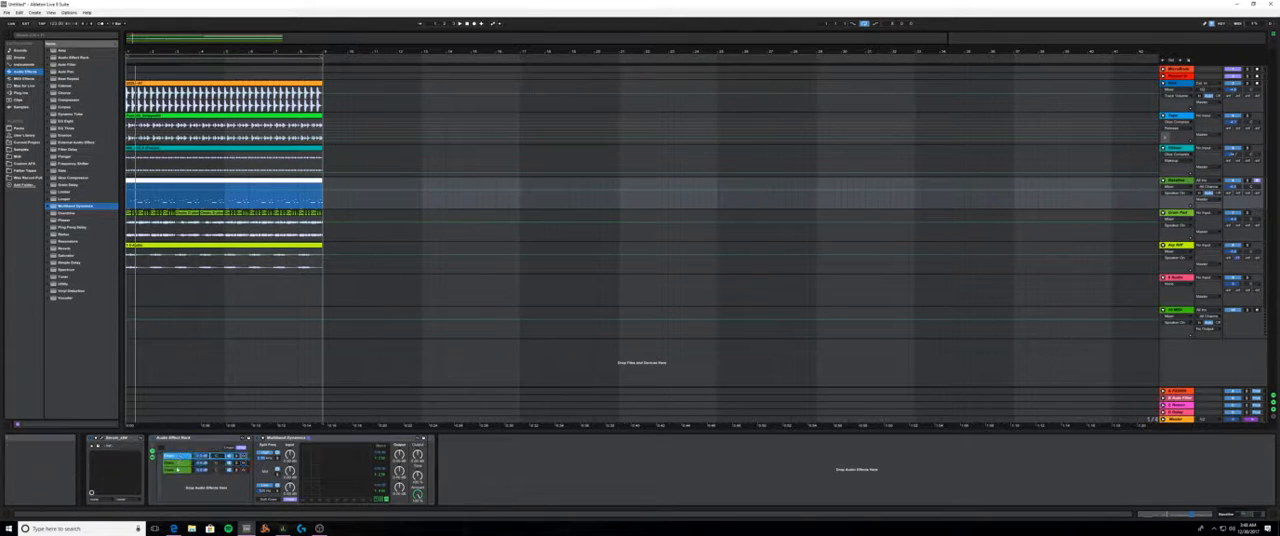
{"action": "left_click", "coordinate": [178, 468]}
{"action": "left_click", "coordinate": [178, 456]}
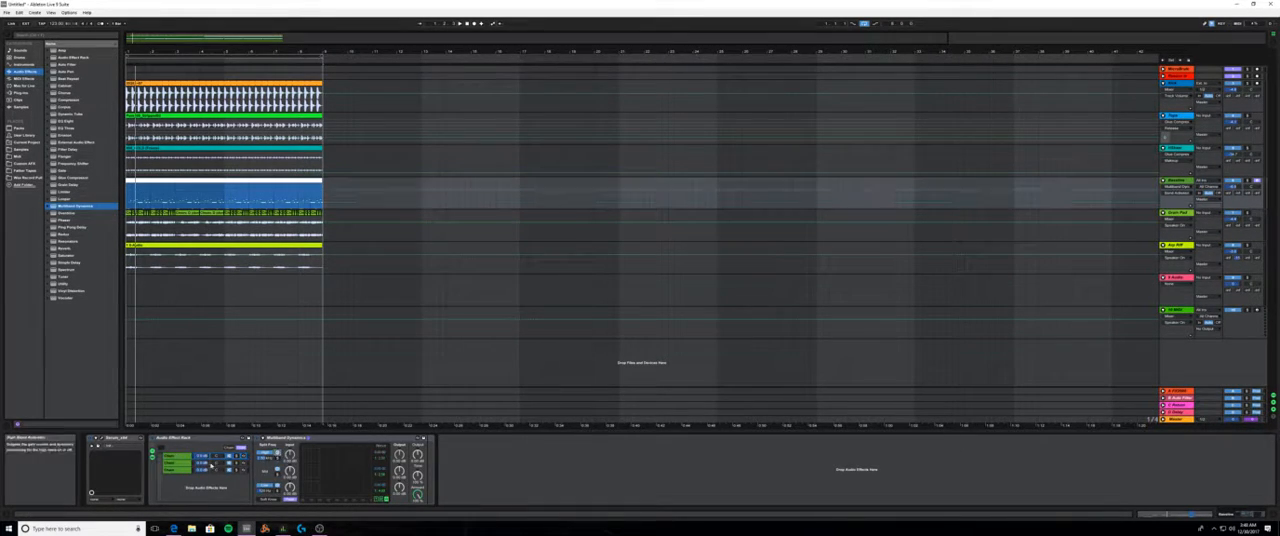
- Rename the three rack chains for the high, mid and low bands
{"action": "right_click", "coordinate": [172, 456]}
{"action": "left_click", "coordinate": [194, 402]}
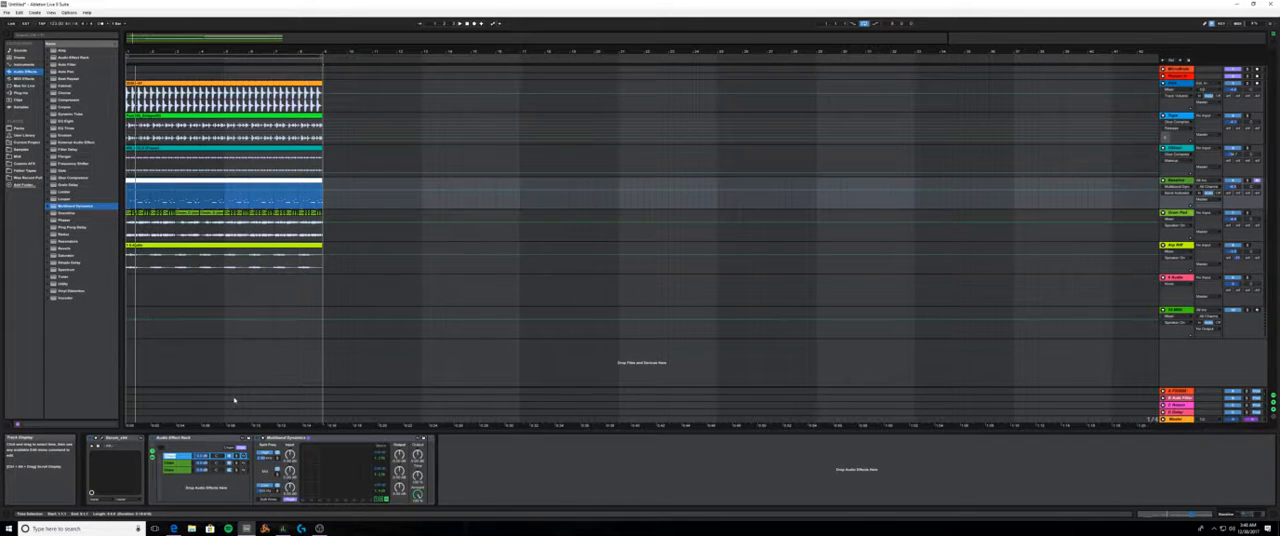
{"action": "left_click", "coordinate": [203, 464]}
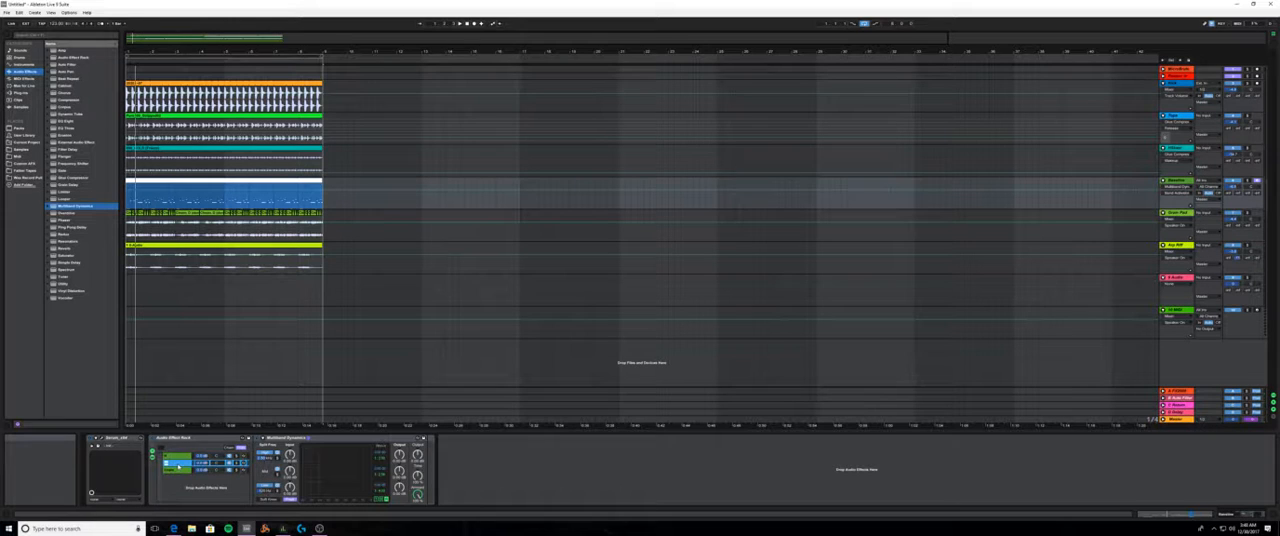
{"action": "left_click", "coordinate": [176, 470]}
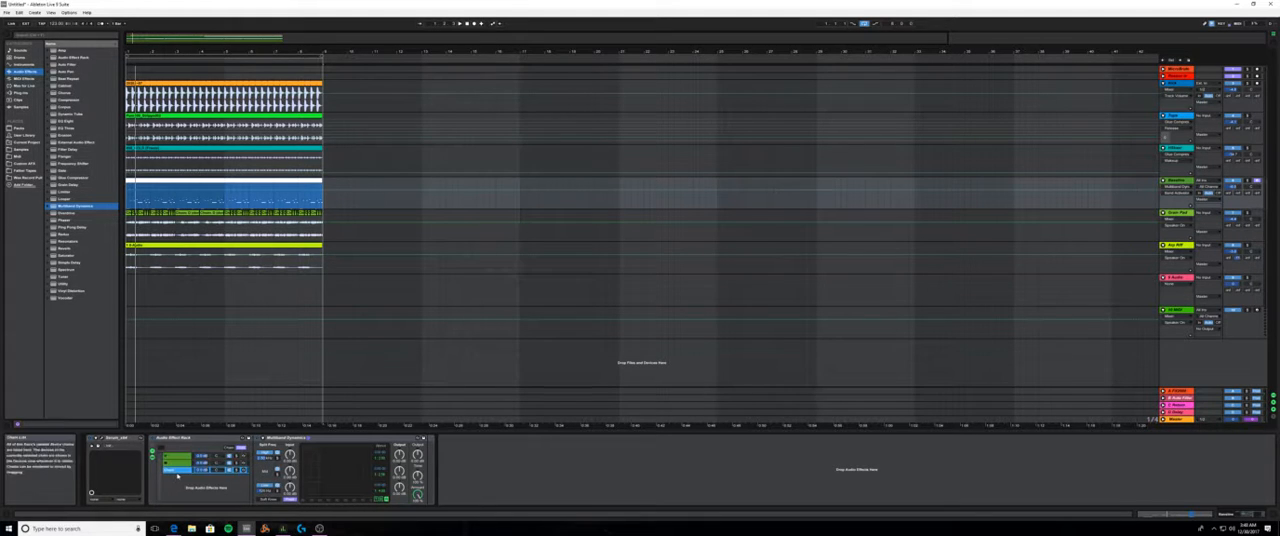
- Isolate the matching high, mid or low band in each chain's Multiband Dynamics and check all three chains
{"action": "left_click", "coordinate": [176, 456]}
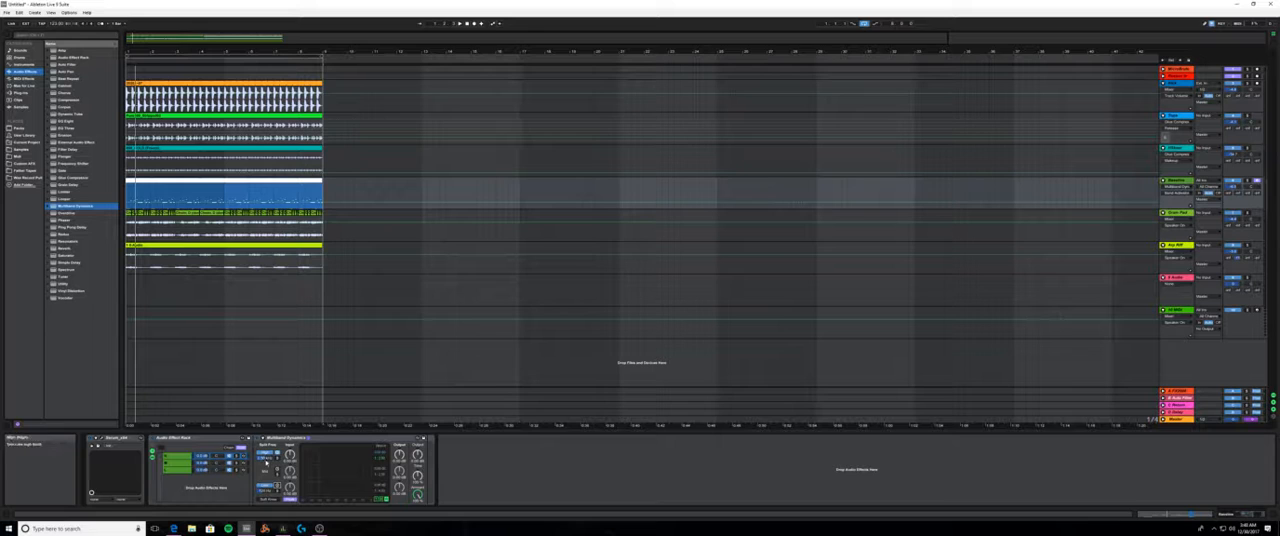
{"action": "left_click", "coordinate": [176, 463]}
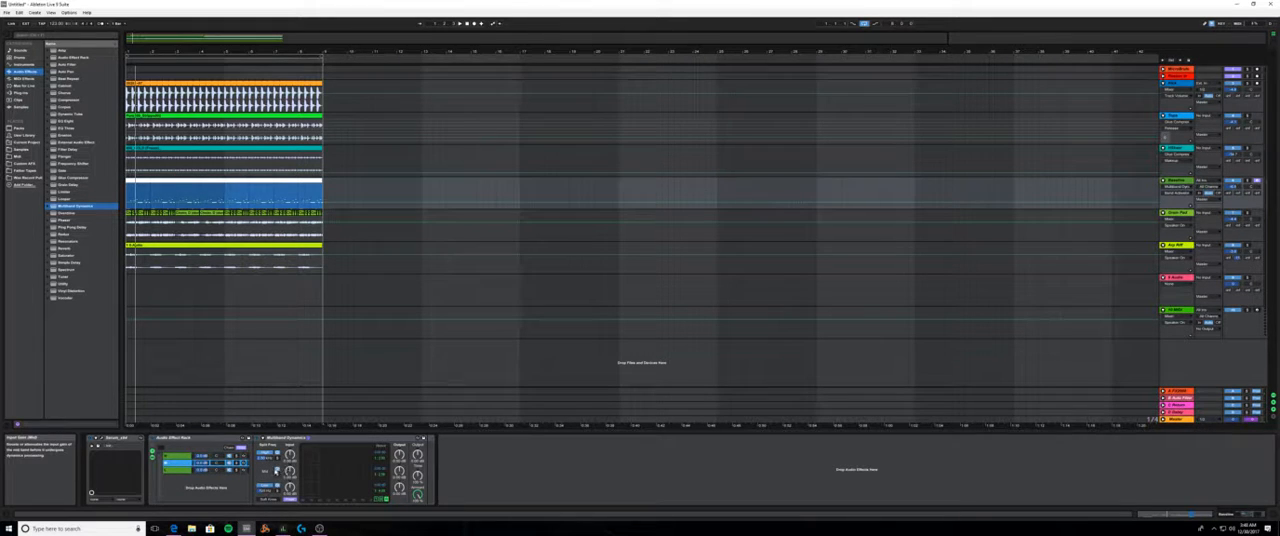
{"action": "left_click", "coordinate": [277, 469]}
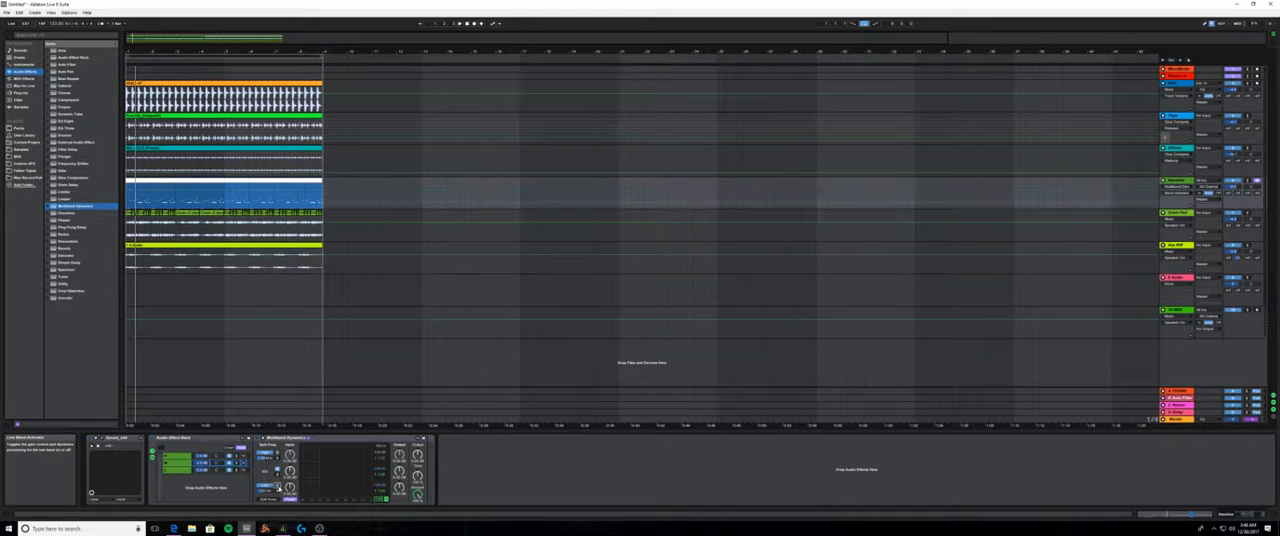
{"action": "left_click", "coordinate": [265, 492]}
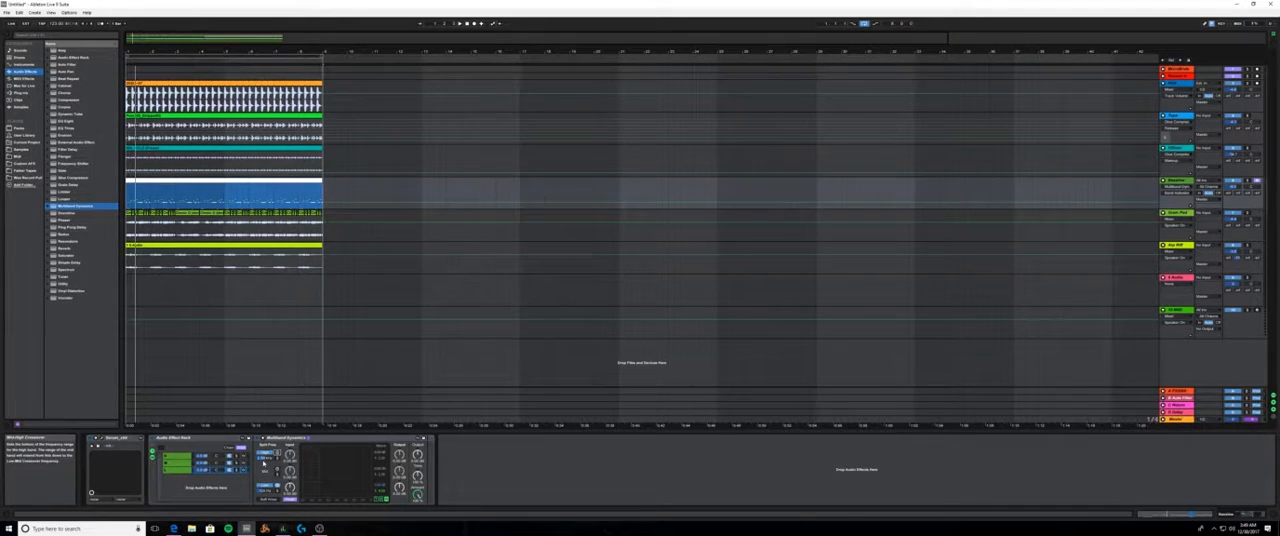
{"action": "left_click", "coordinate": [180, 463]}
{"action": "left_click", "coordinate": [179, 456]}
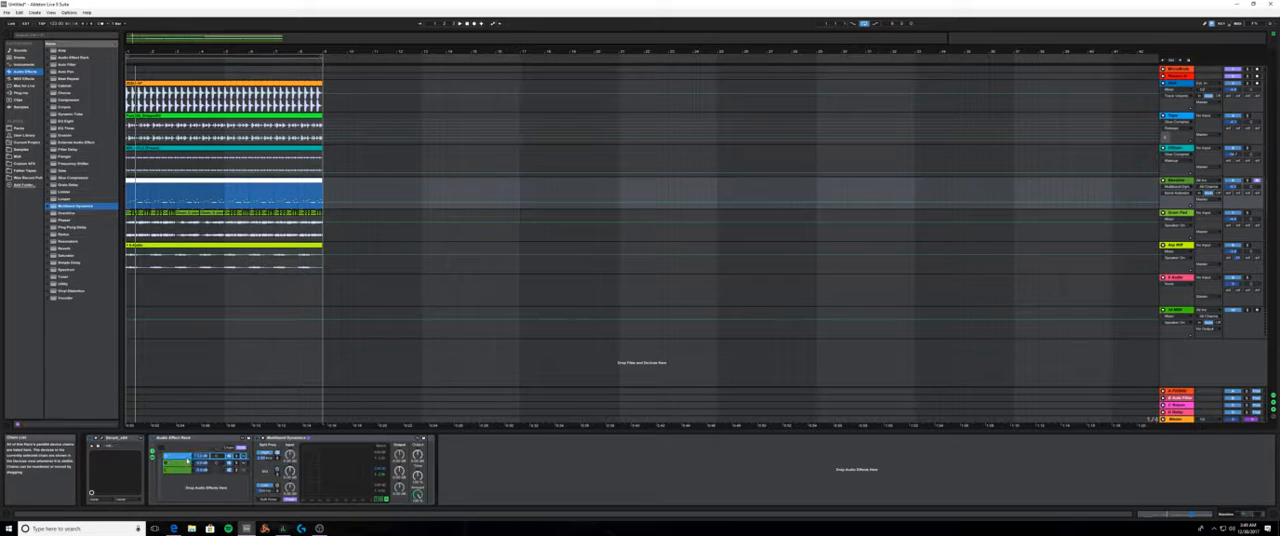
{"action": "left_click", "coordinate": [179, 469]}
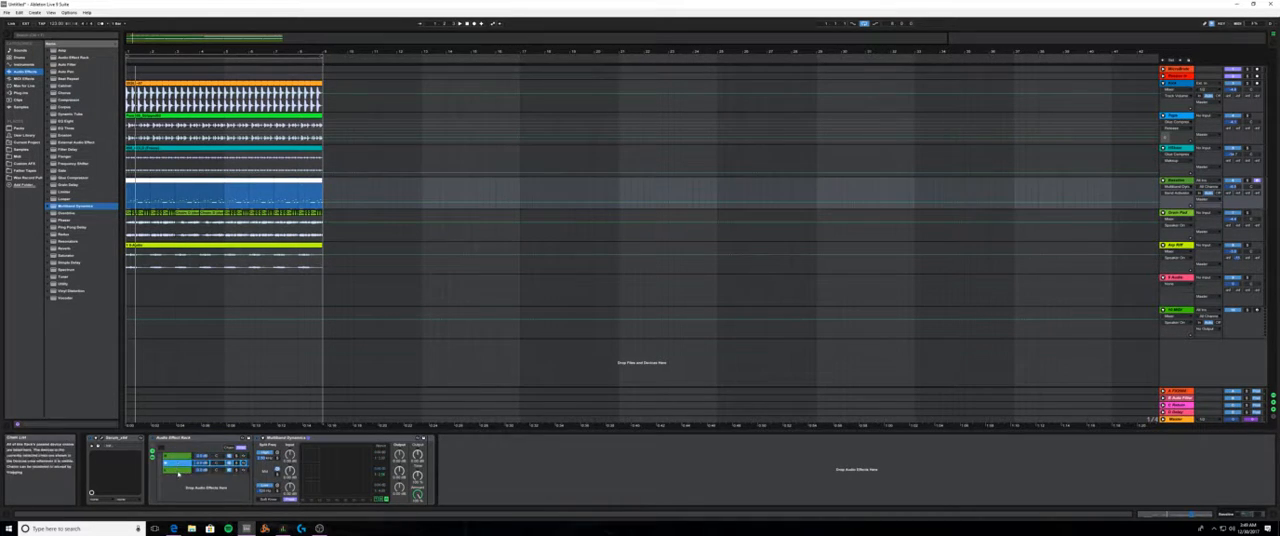
- Enable sidechaining in the low chain's Multiband Dynamics and choose Kick as its source
{"action": "left_click", "coordinate": [182, 456]}
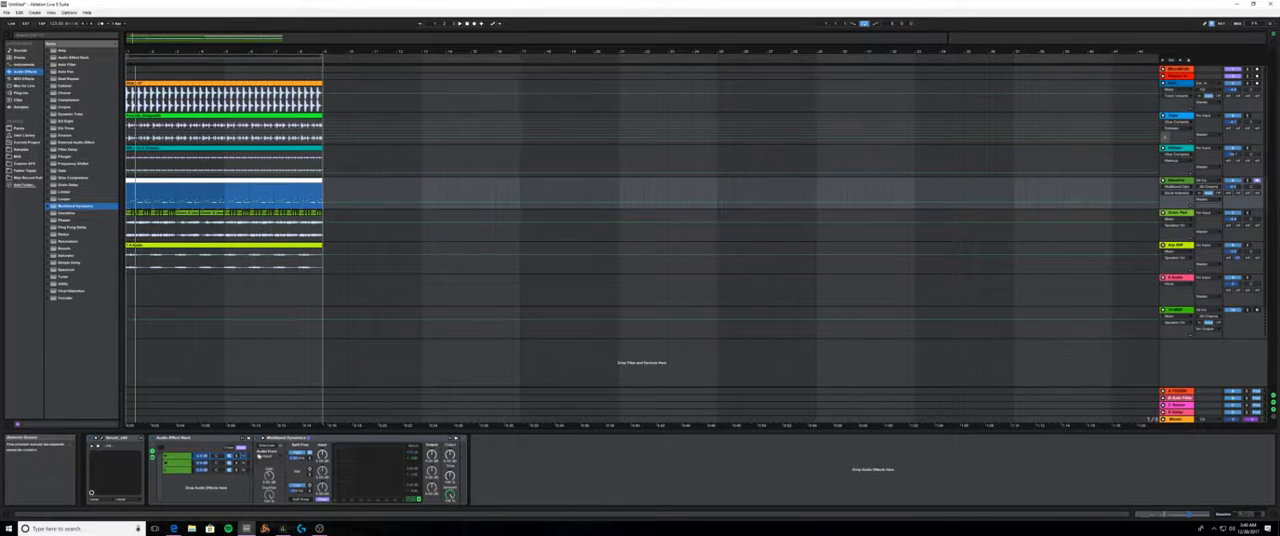
{"action": "left_click", "coordinate": [175, 469]}
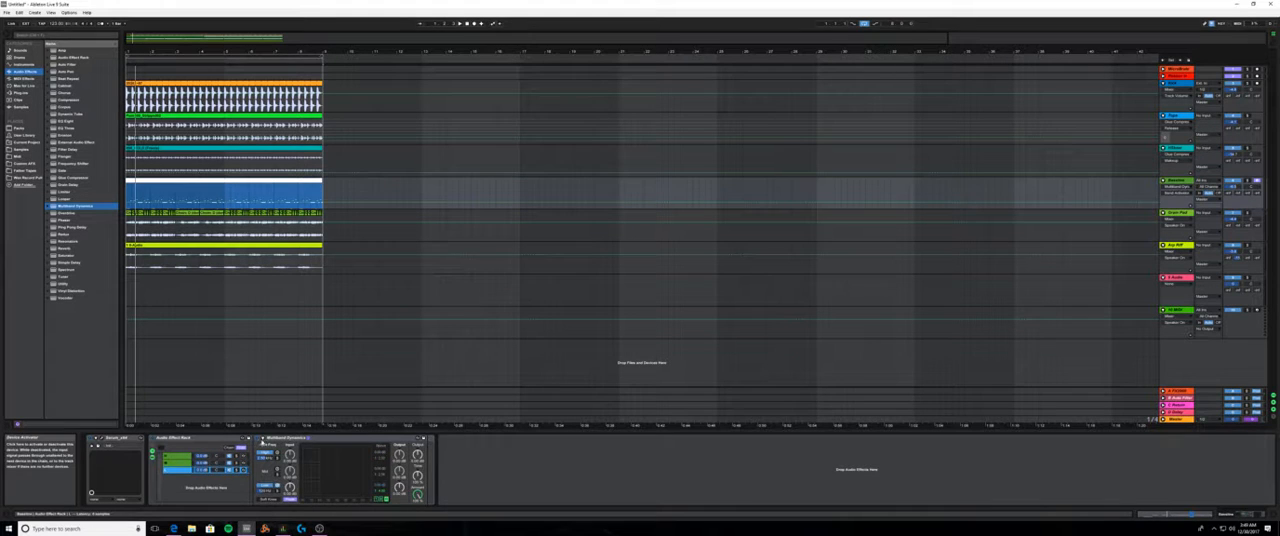
{"action": "left_click", "coordinate": [263, 438]}
{"action": "left_click", "coordinate": [267, 446]}
{"action": "left_click", "coordinate": [266, 457]}
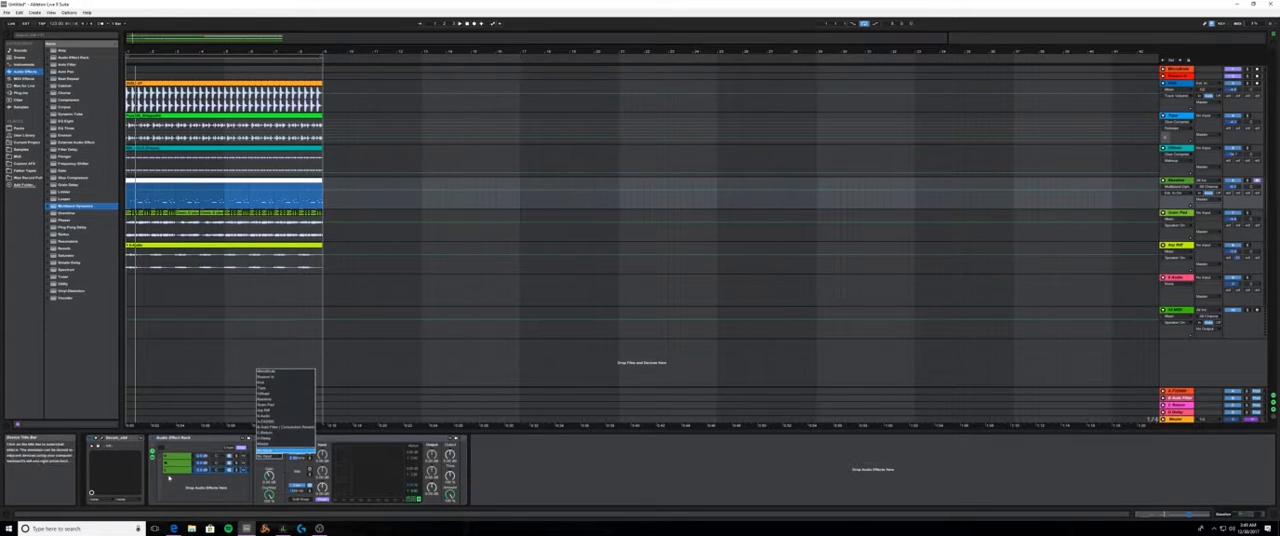
{"action": "left_click", "coordinate": [176, 472]}
{"action": "left_click", "coordinate": [266, 457]}
{"action": "left_click", "coordinate": [277, 383]}
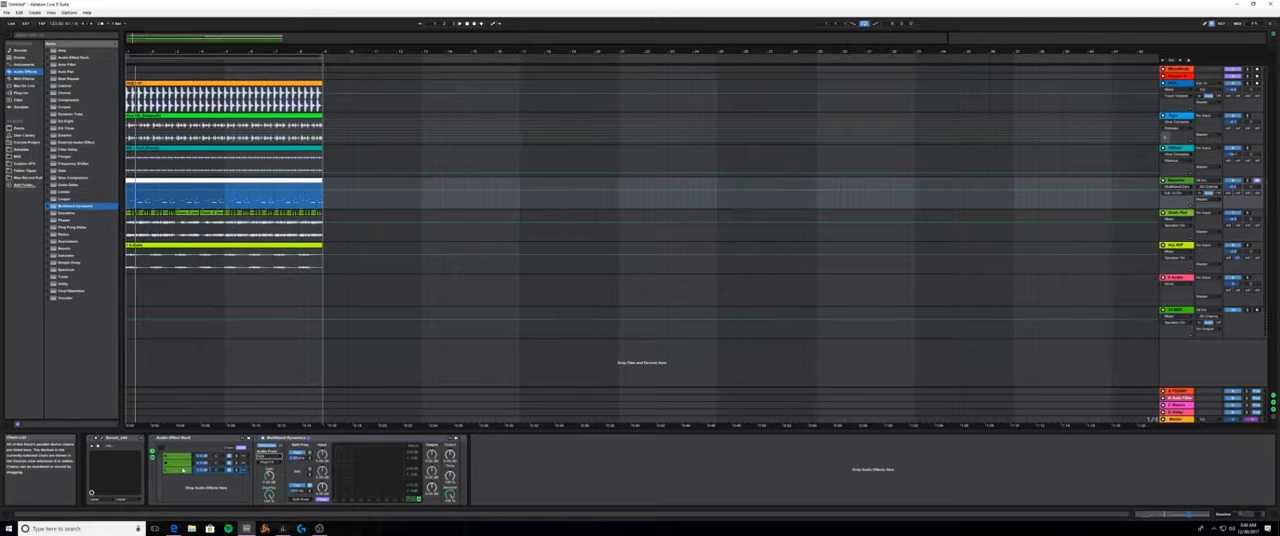
- Check the Multiband Dynamics in all three chains and play the loop to audition the low-band sidechain
{"action": "left_click", "coordinate": [184, 457]}
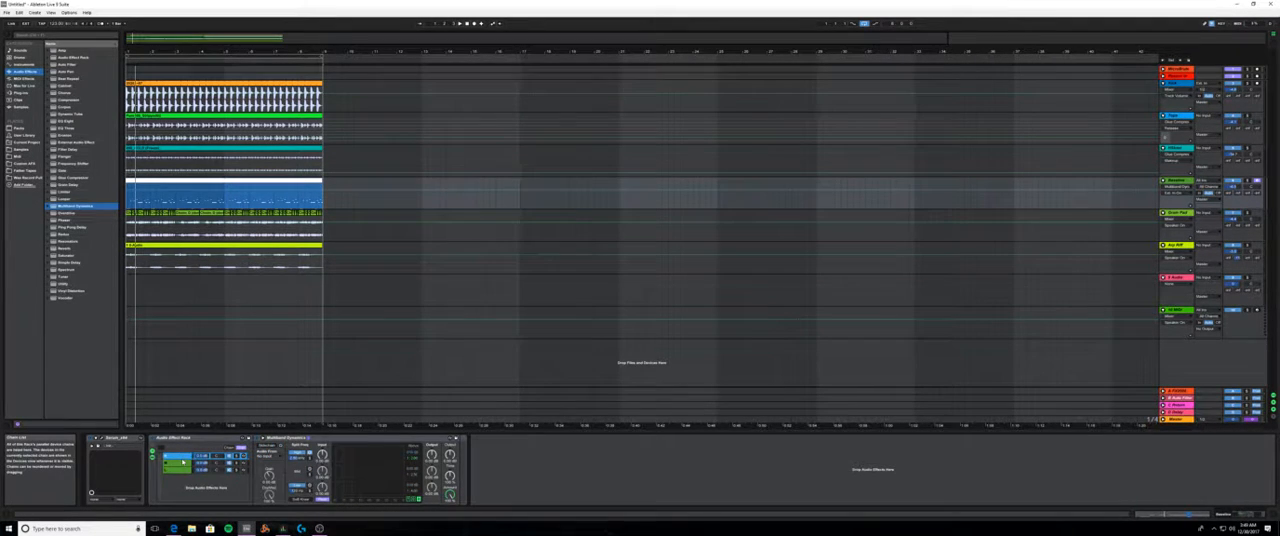
{"action": "left_click", "coordinate": [178, 463]}
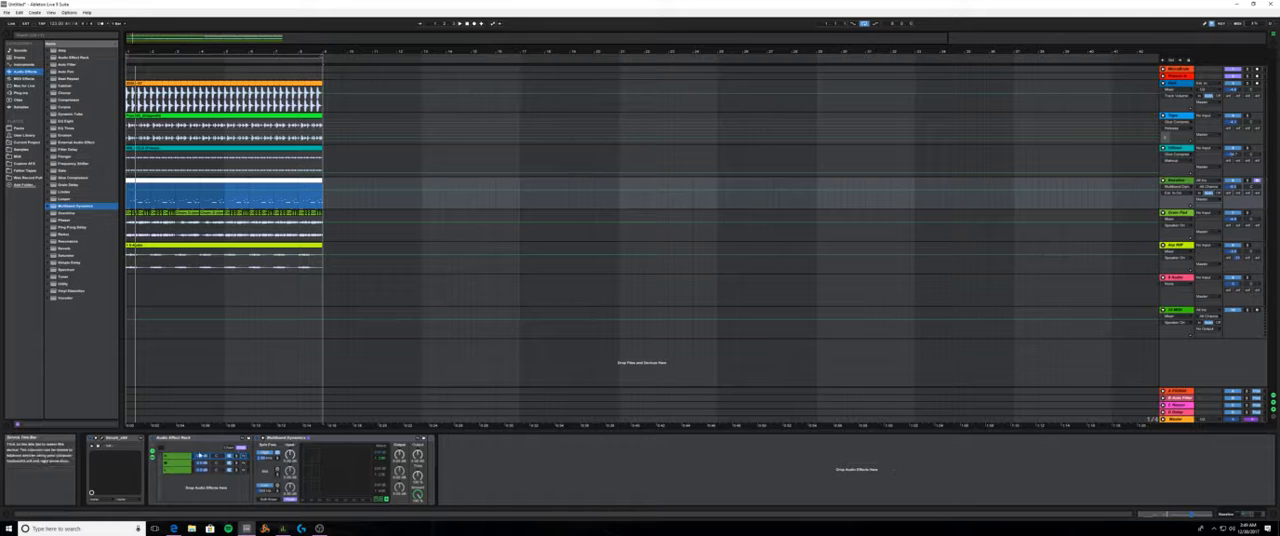
{"action": "left_click", "coordinate": [178, 470]}
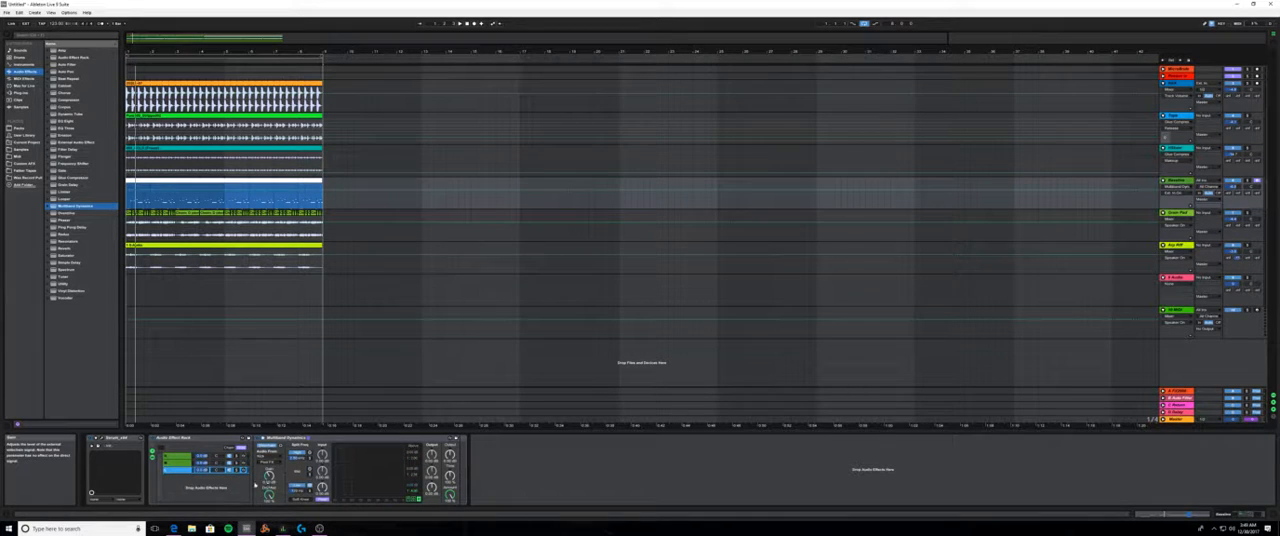
{"action": "key", "text": "space"}
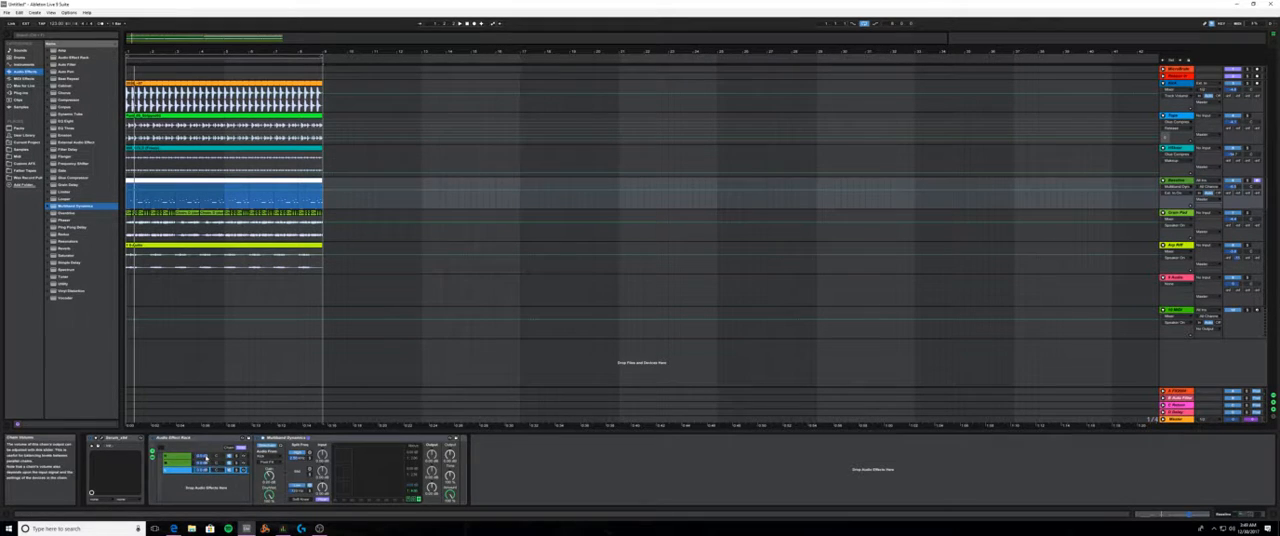
- Look over the three rack chains and the track layout in Session View, and return to Arrangement View
{"action": "left_click", "coordinate": [186, 462]}
{"action": "key", "text": "ctrl+a"}
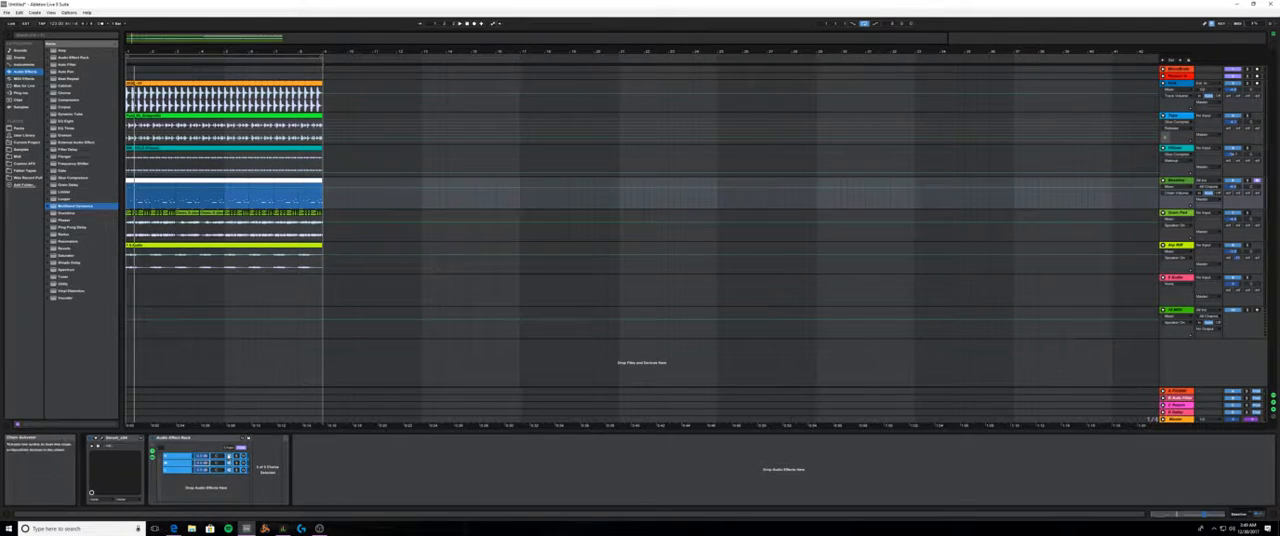
{"action": "left_click", "coordinate": [388, 463]}
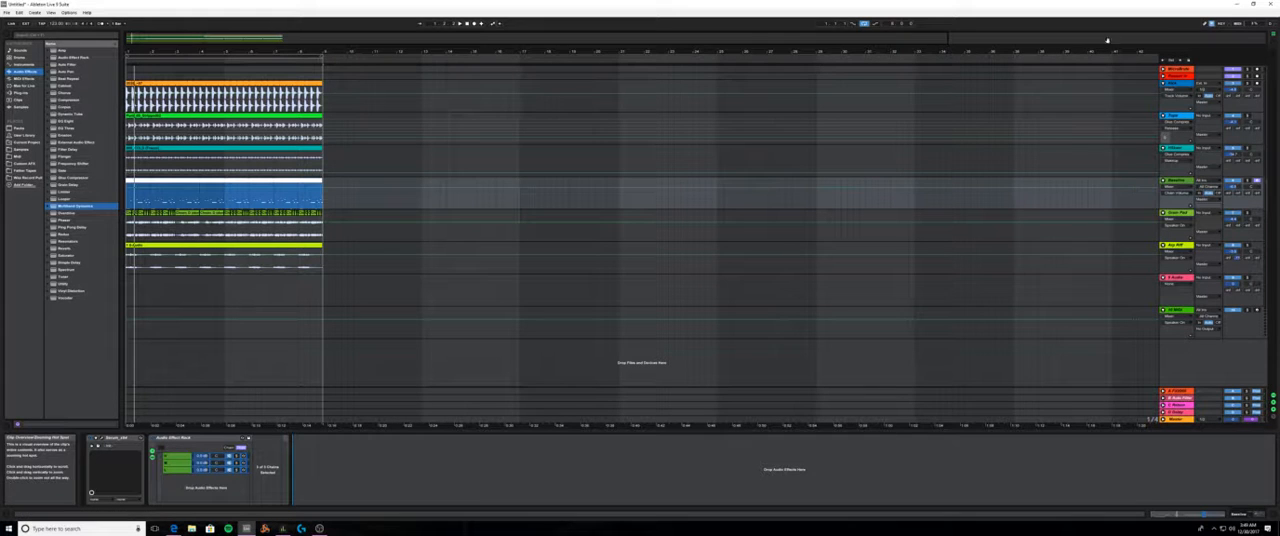
{"action": "left_click", "coordinate": [1271, 44]}
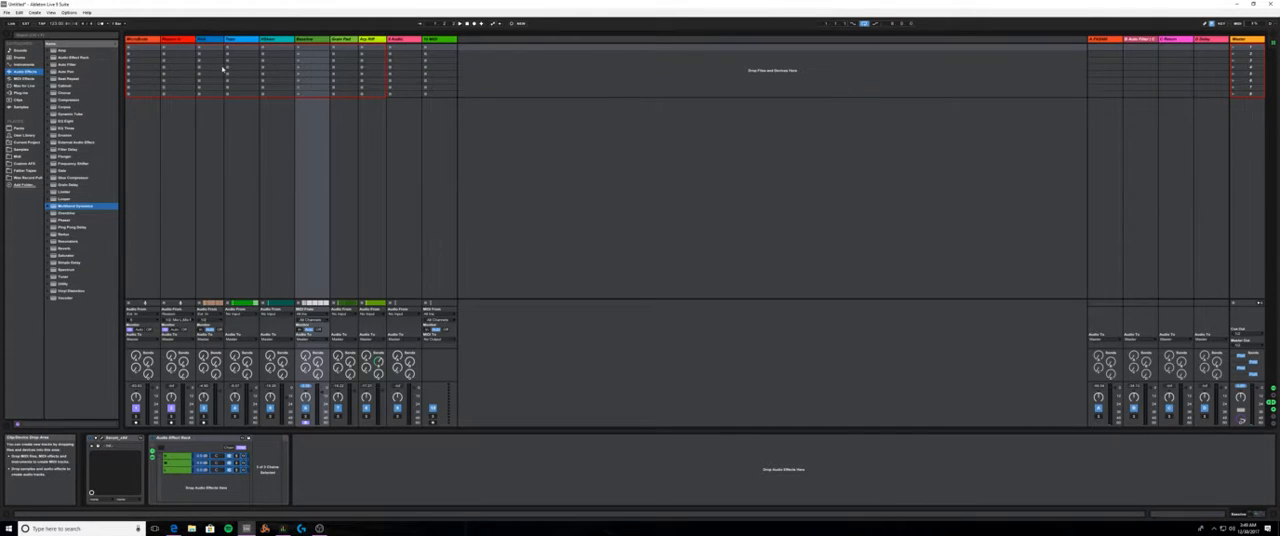
{"action": "left_click", "coordinate": [213, 40]}
{"action": "left_click", "coordinate": [232, 40]}
{"action": "left_click", "coordinate": [209, 40]}
{"action": "left_click", "coordinate": [182, 40]}
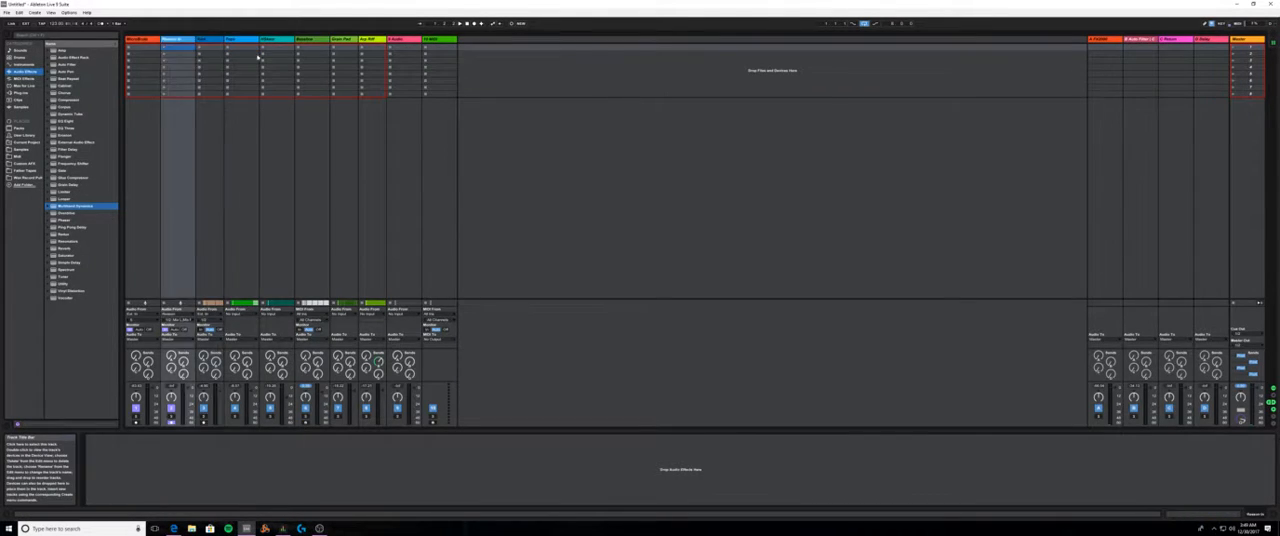
{"action": "key", "text": "Tab"}
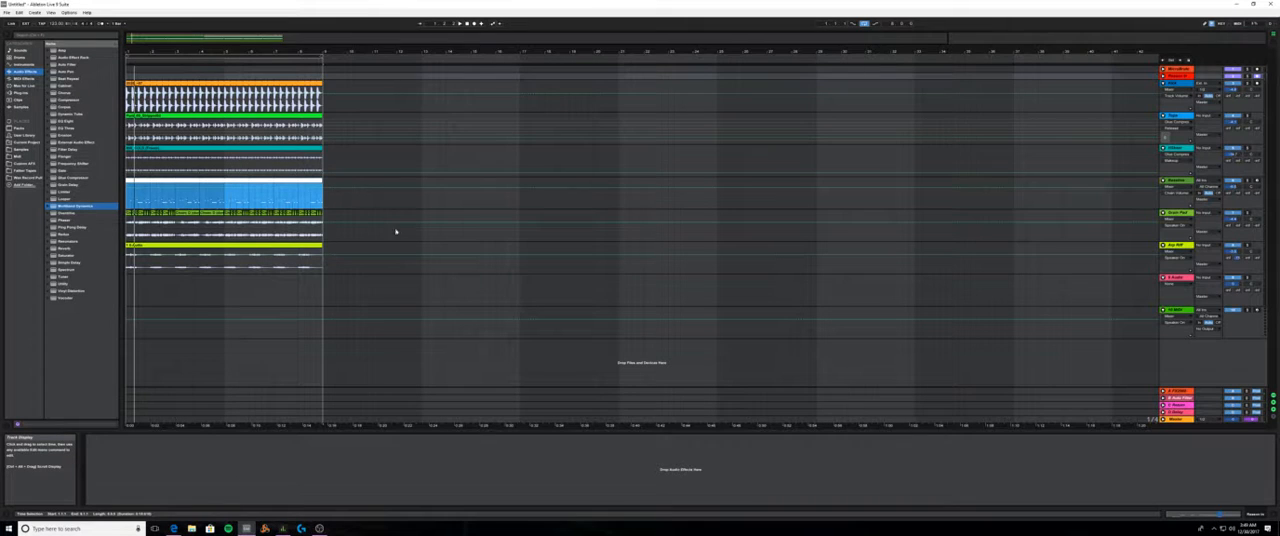
- Recolor the bassline clip green to match its track
{"action": "left_click", "coordinate": [202, 132]}
{"action": "left_click", "coordinate": [202, 168]}
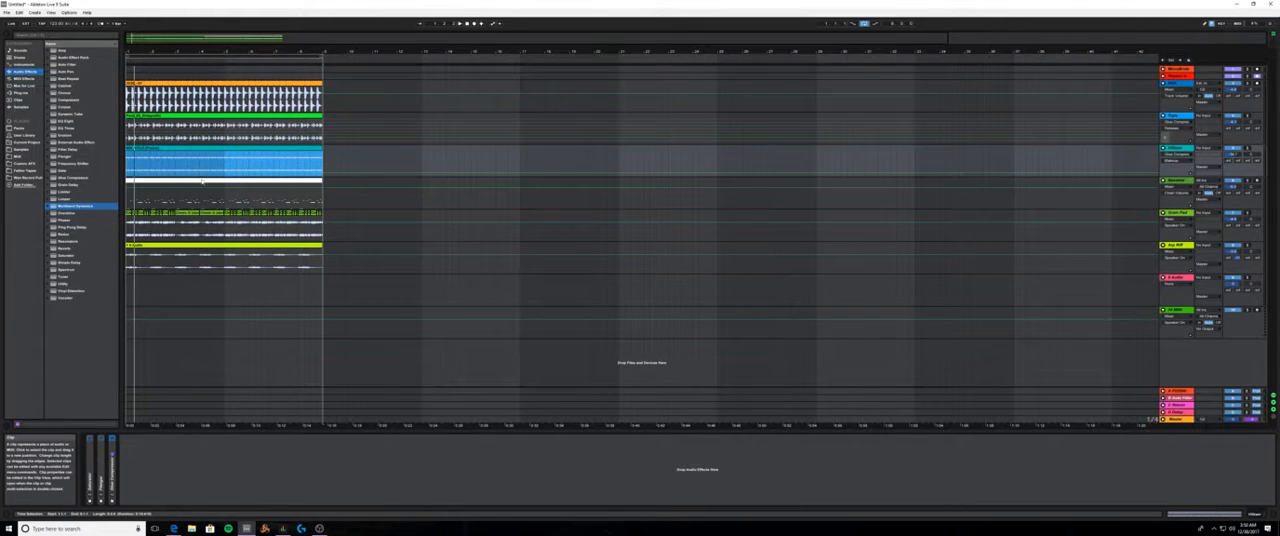
{"action": "left_click", "coordinate": [198, 194]}
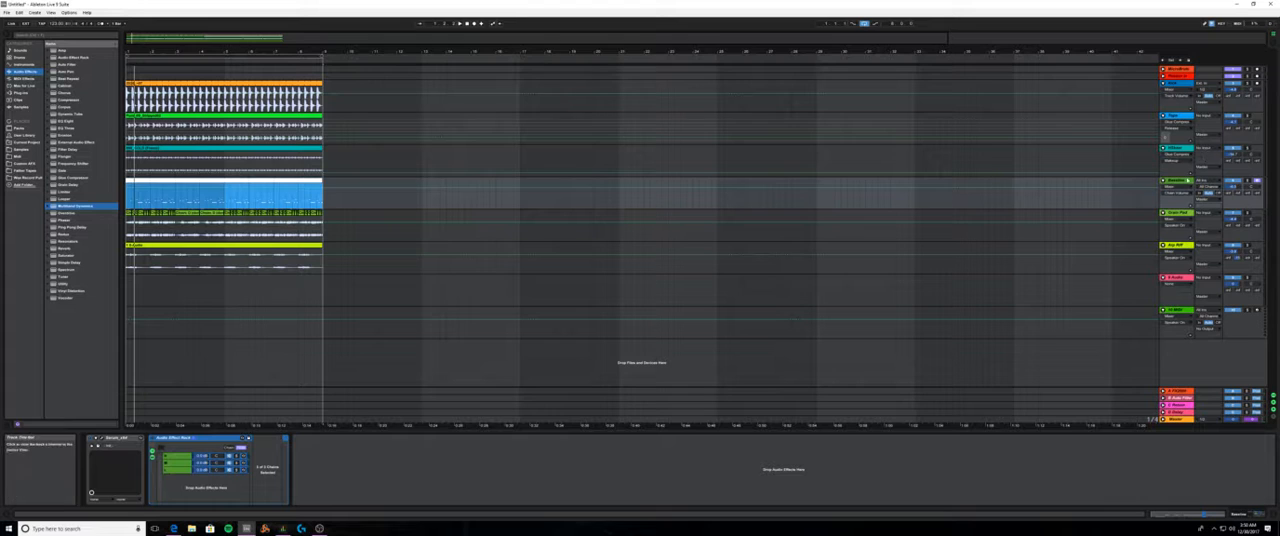
{"action": "right_click", "coordinate": [294, 188]}
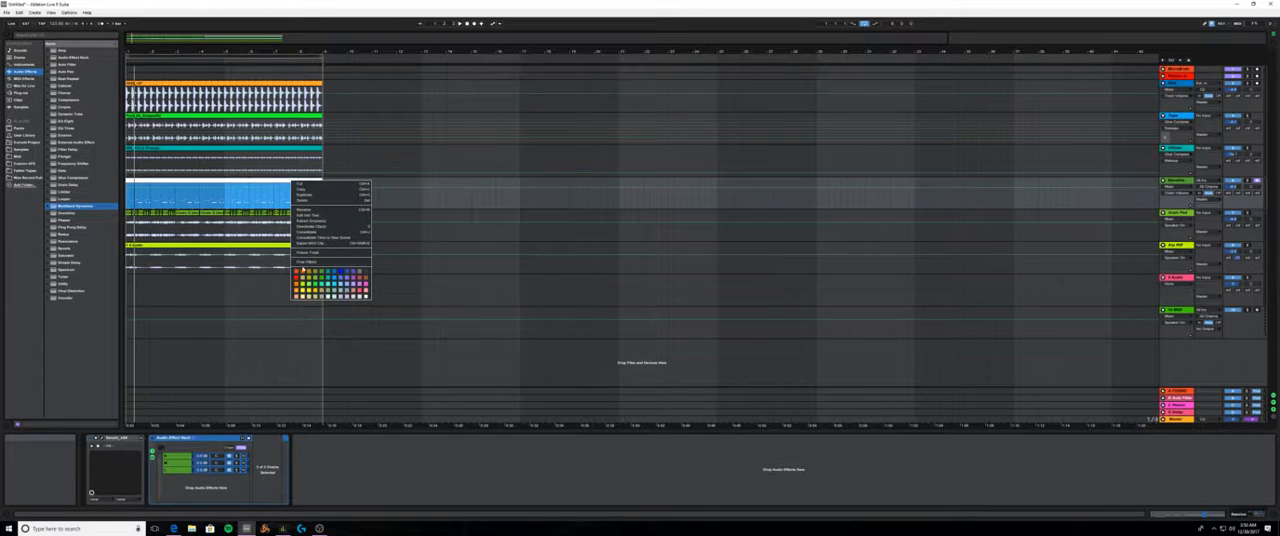
{"action": "left_click", "coordinate": [246, 271]}
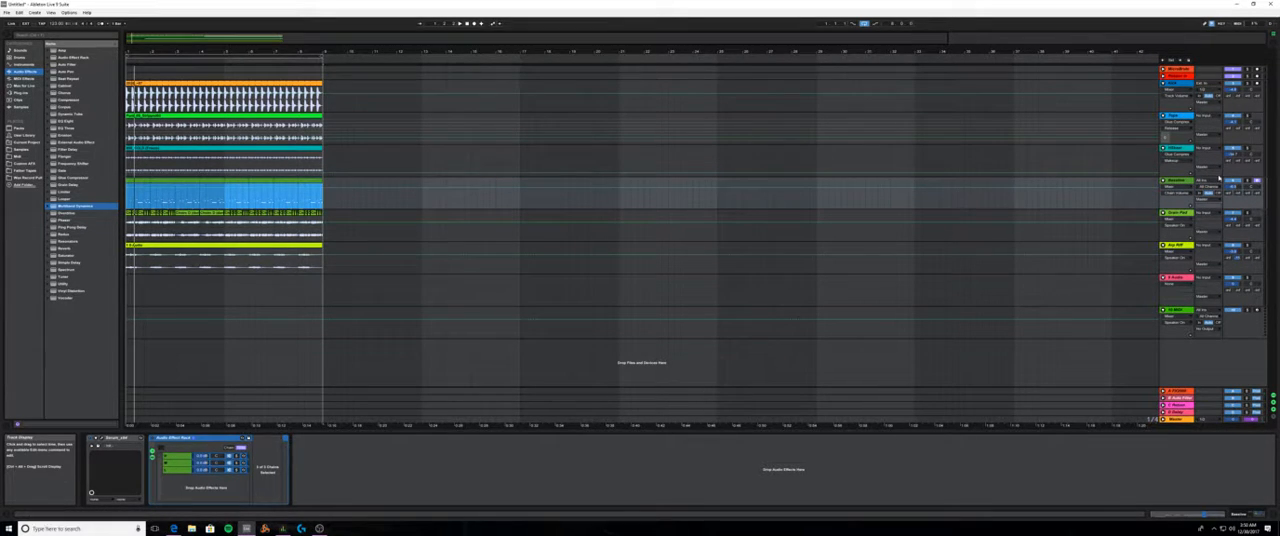
- Set the color of the pad track below the bassline to yellow
{"action": "left_click", "coordinate": [1175, 213]}
{"action": "right_click", "coordinate": [1183, 213]}
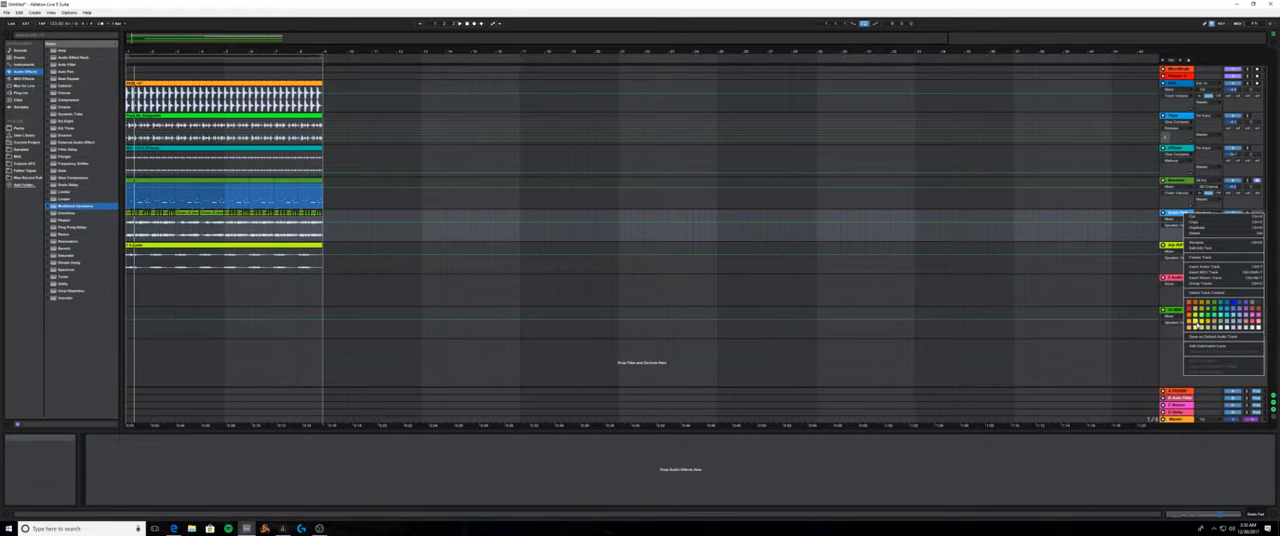
{"action": "left_click", "coordinate": [1196, 321]}
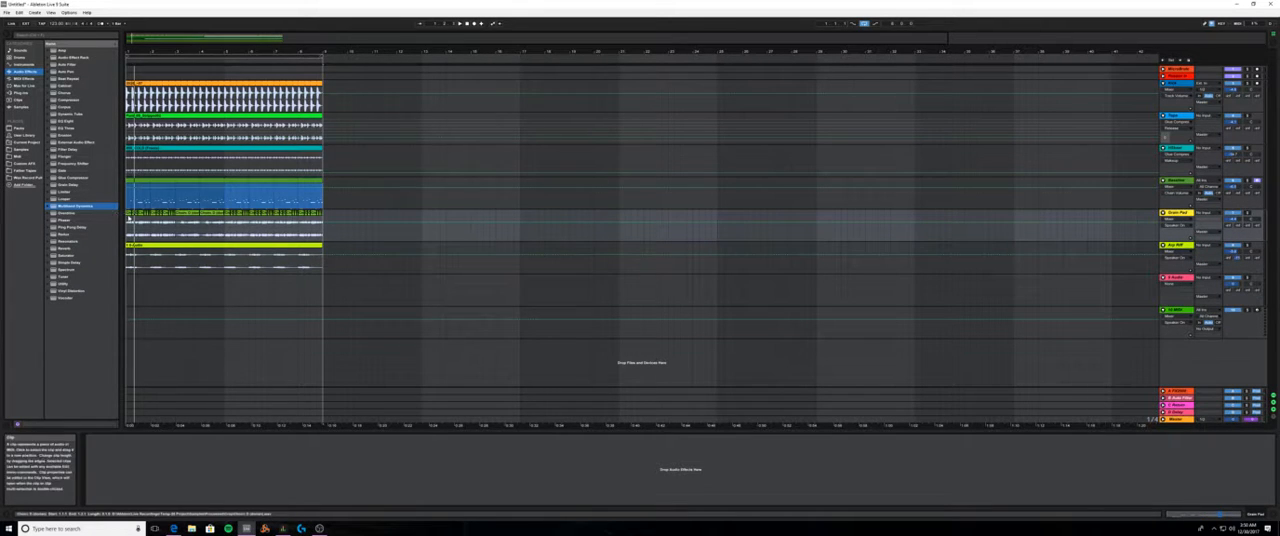
- Recolor all the clips on the pad track yellow to match the track
{"action": "left_click", "coordinate": [335, 217]}
{"action": "left_click_drag", "start_coordinate": [335, 217], "coordinate": [128, 220]}
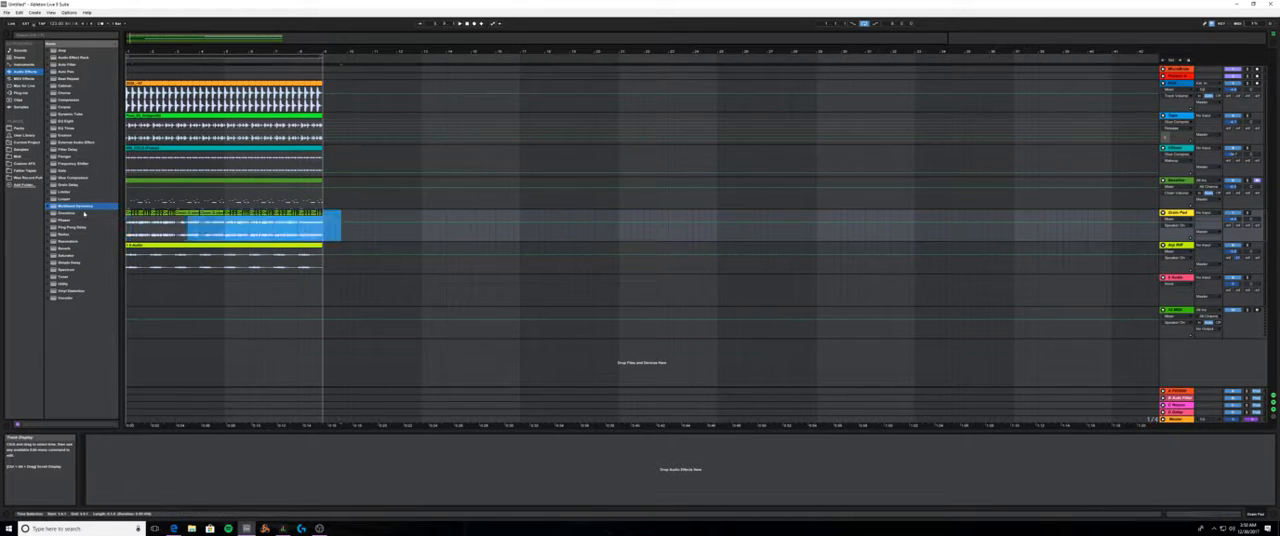
{"action": "right_click", "coordinate": [191, 214]}
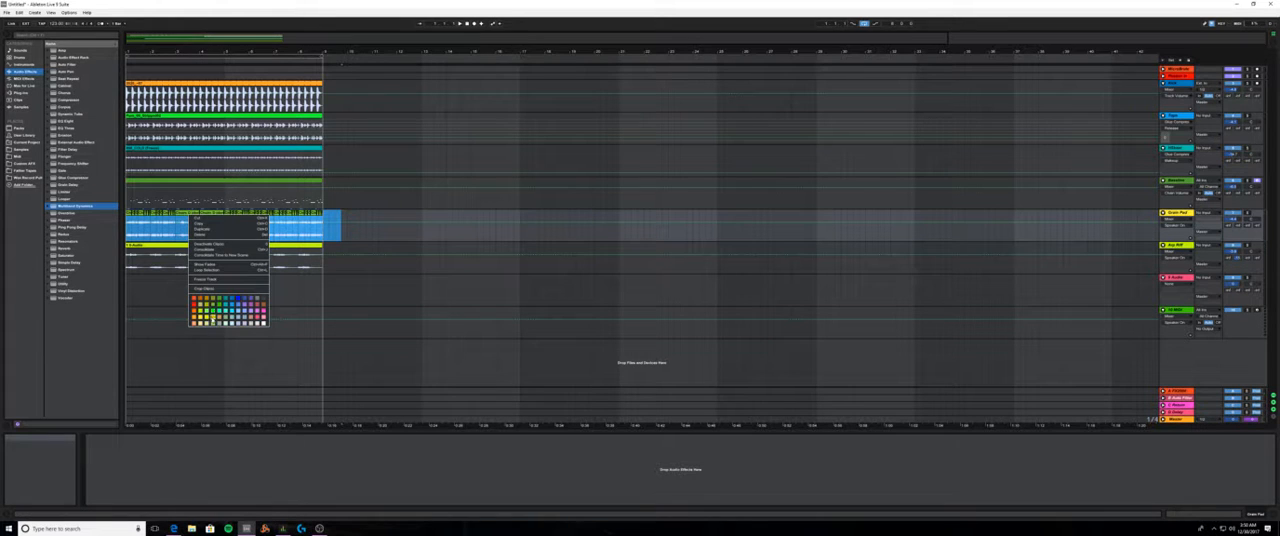
{"action": "left_click", "coordinate": [205, 320]}
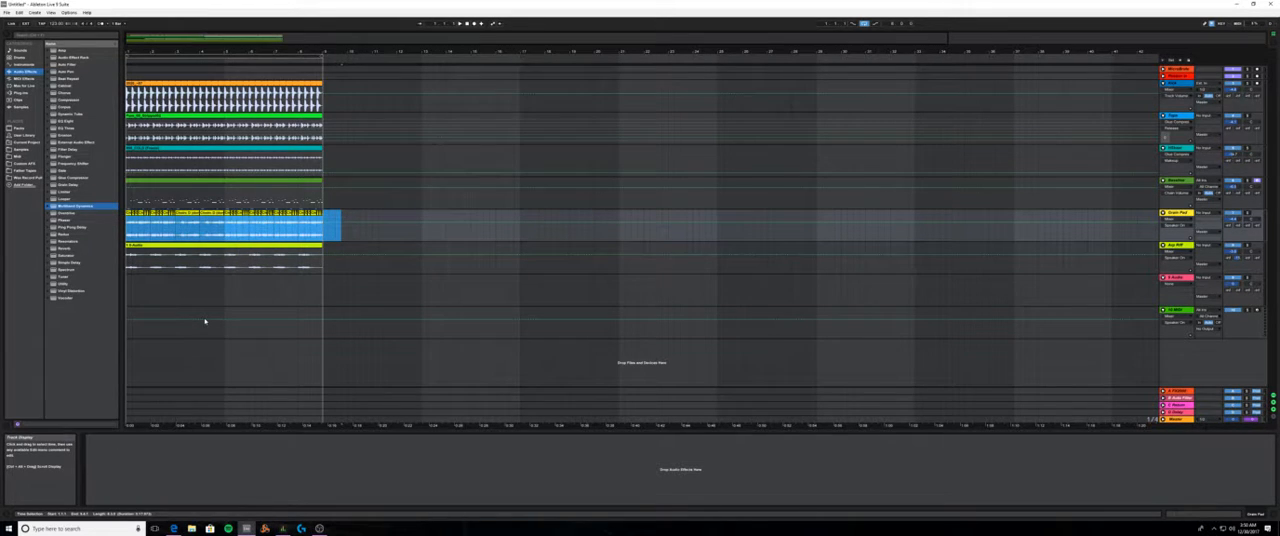
{"action": "right_click", "coordinate": [212, 214]}
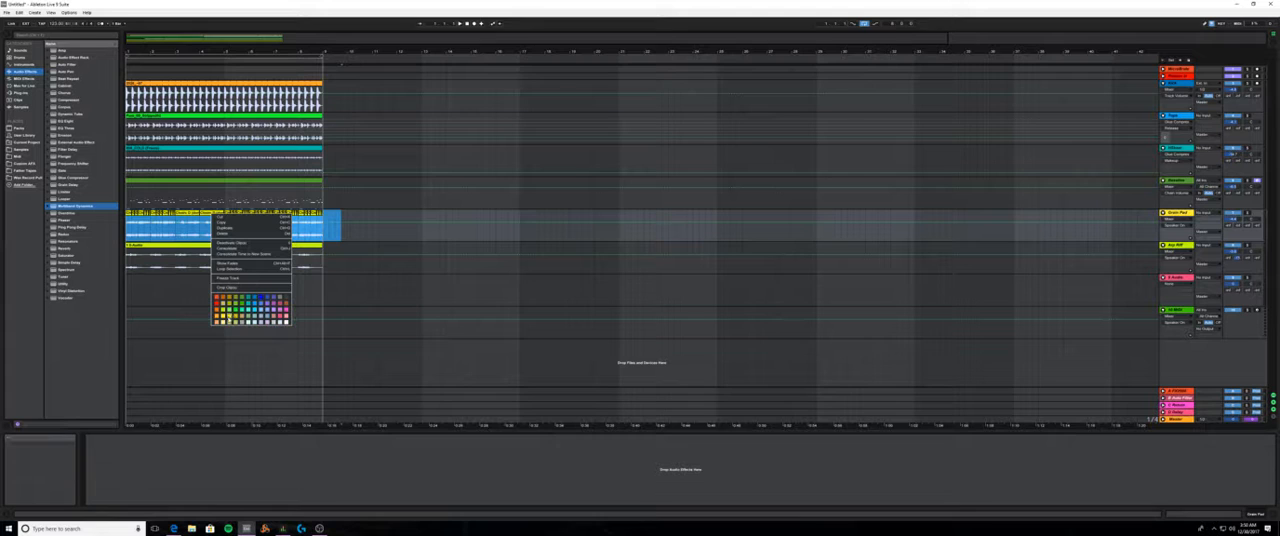
{"action": "left_click", "coordinate": [226, 314]}
{"action": "left_click", "coordinate": [403, 226]}
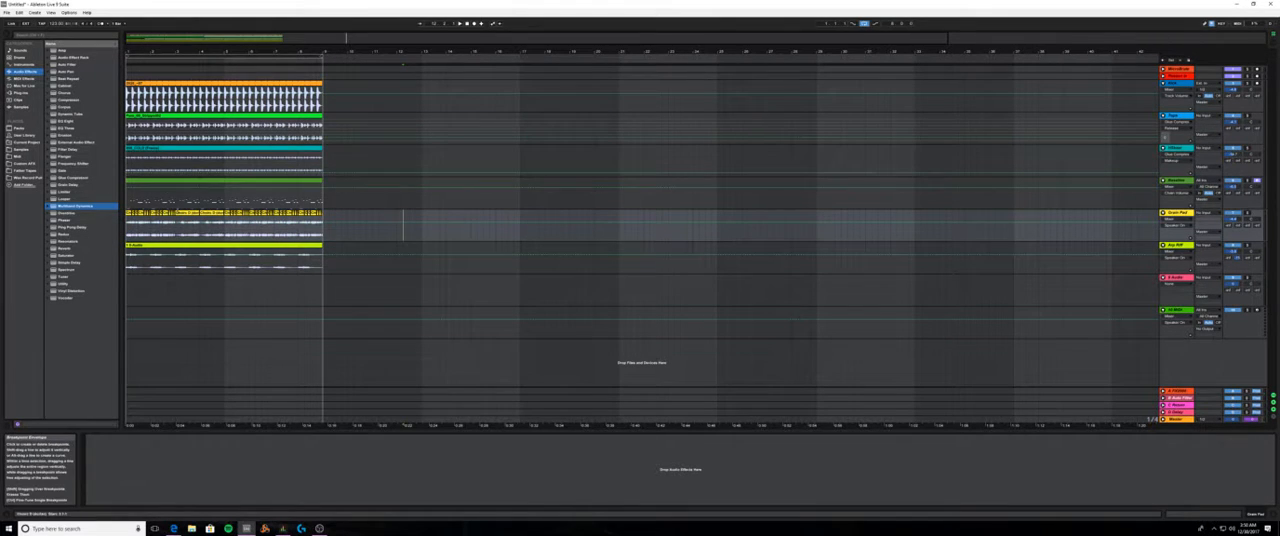
- Check the three chains in the bassline's Audio Effect Rack and play the loop to hear the result
{"action": "left_click", "coordinate": [198, 181]}
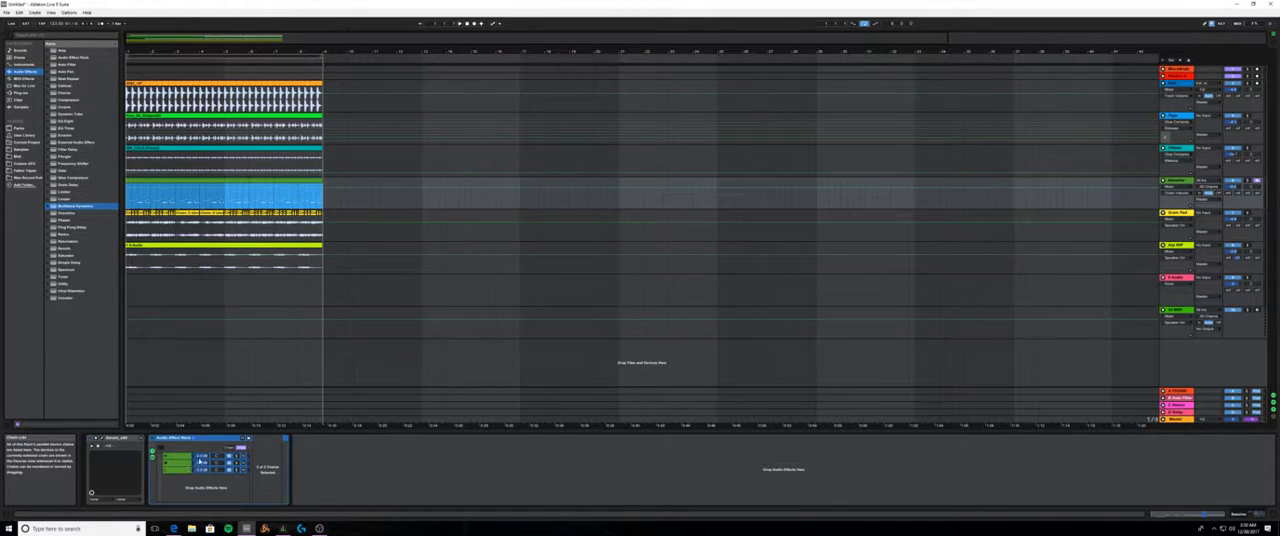
{"action": "left_click", "coordinate": [195, 462]}
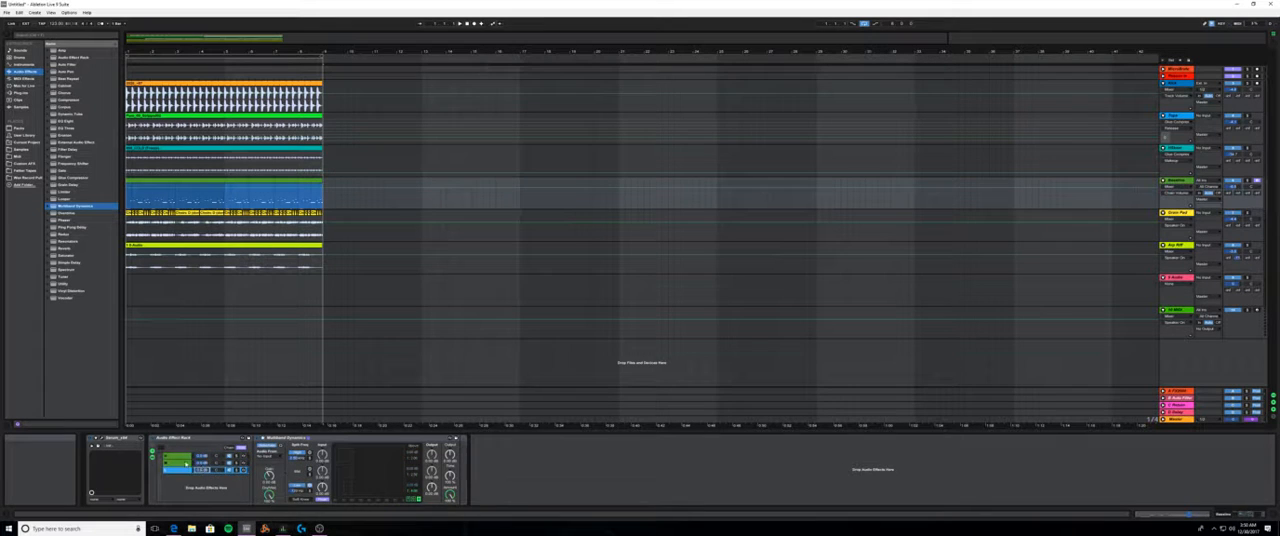
{"action": "left_click", "coordinate": [183, 456]}
{"action": "left_click", "coordinate": [182, 463], "text": "shift"}
{"action": "left_click", "coordinate": [179, 470], "text": "shift"}
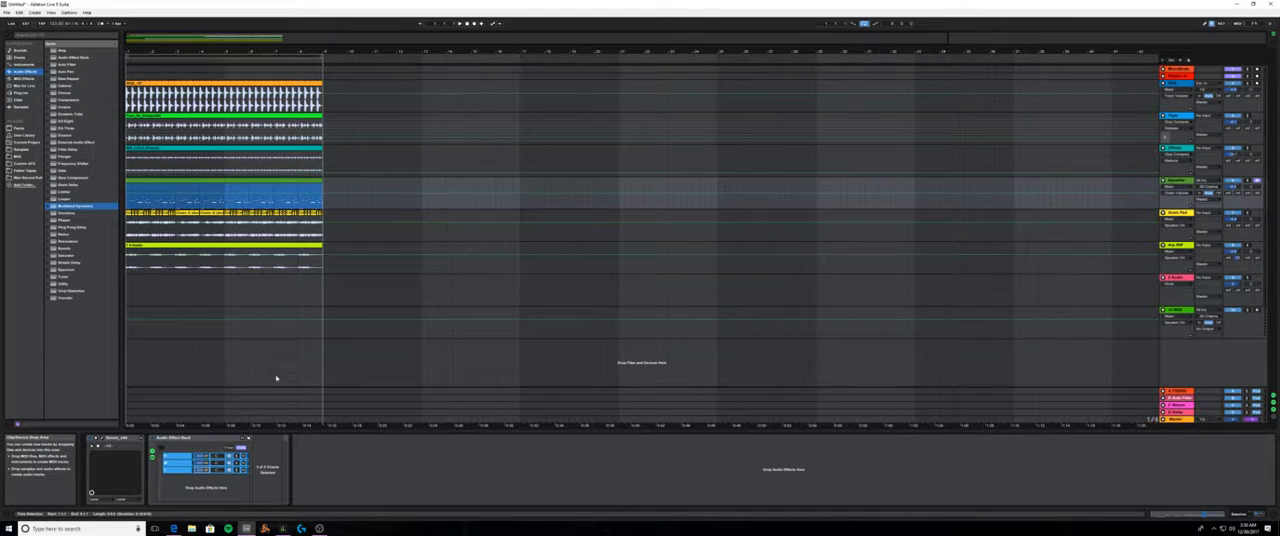
{"action": "key", "text": "space"}
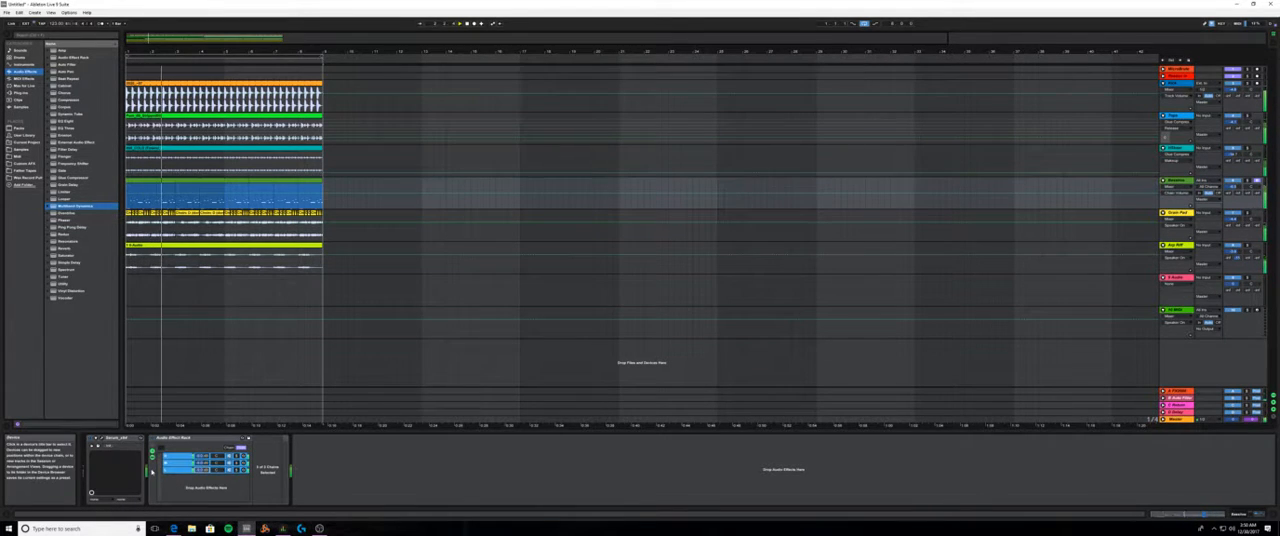
- Browse the Max for Live MIDI effects and audio effects for a suitable device
{"action": "left_click", "coordinate": [28, 86]}
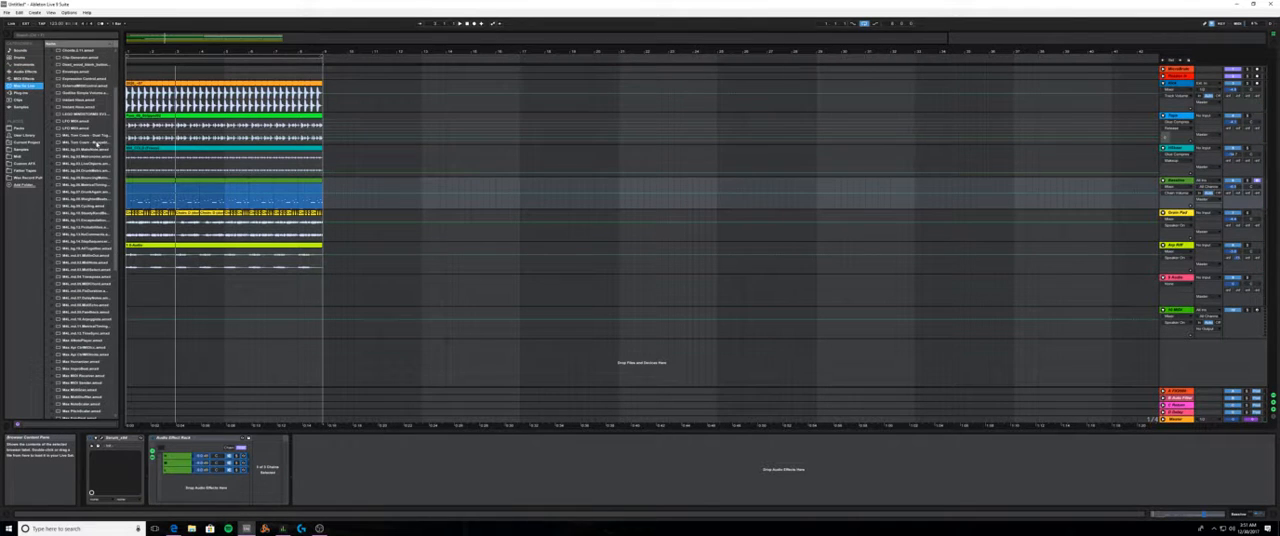
{"action": "scroll", "coordinate": [88, 215], "scroll_direction": "down", "scroll_amount": 10}
{"action": "scroll", "coordinate": [90, 240], "scroll_direction": "down", "scroll_amount": 2}
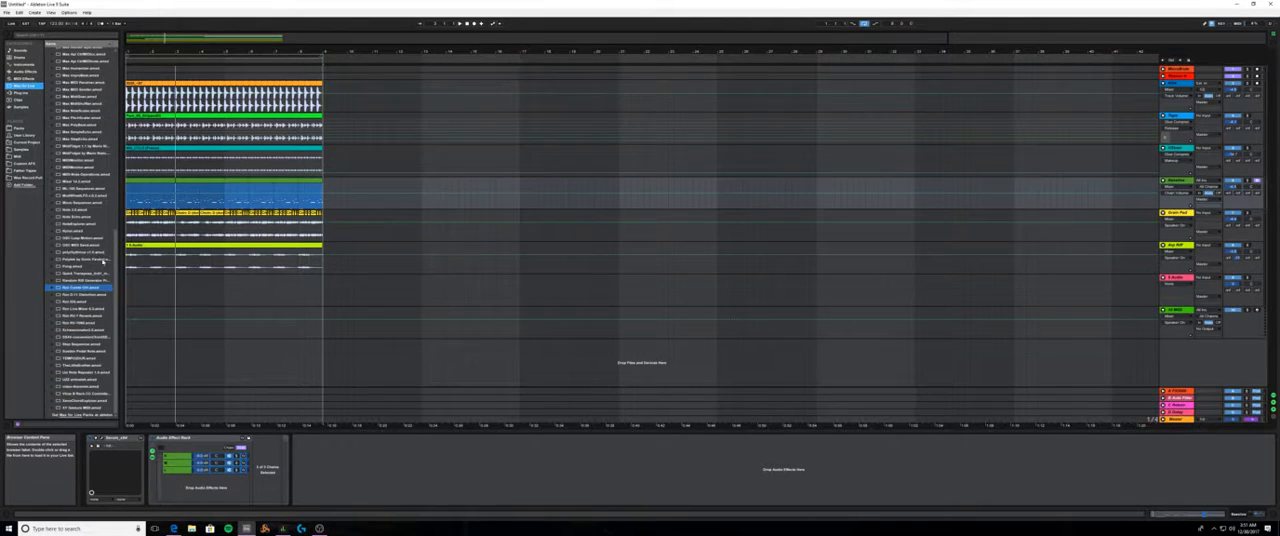
{"action": "scroll", "coordinate": [93, 273], "scroll_direction": "up", "scroll_amount": 8}
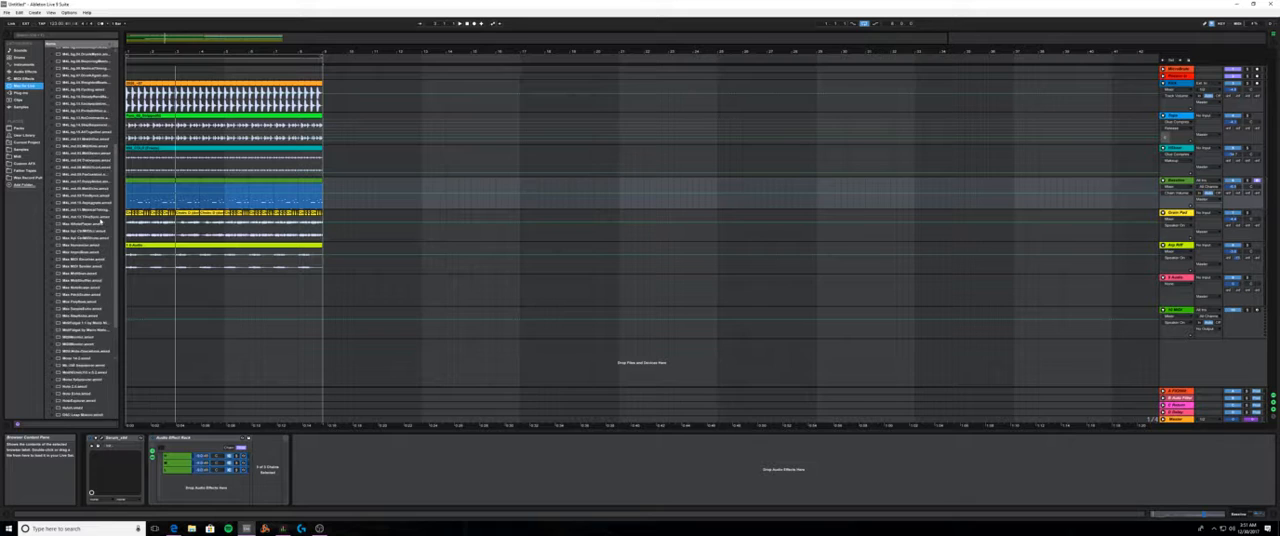
{"action": "scroll", "coordinate": [100, 220], "scroll_direction": "up", "scroll_amount": 5}
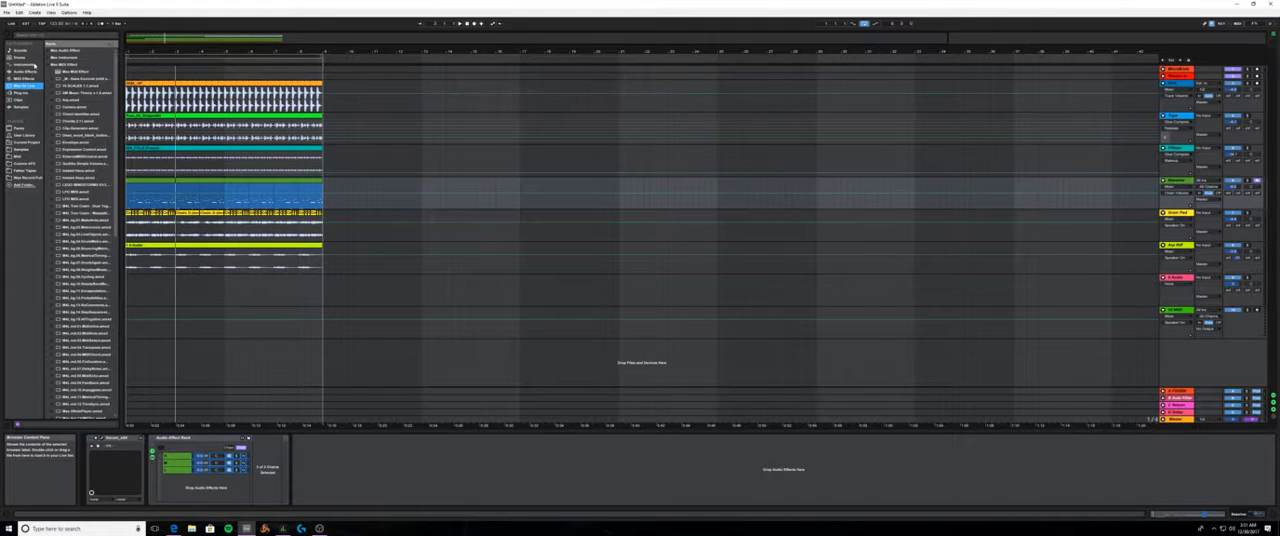
{"action": "left_click", "coordinate": [47, 64]}
{"action": "left_click", "coordinate": [47, 50]}
{"action": "scroll", "coordinate": [86, 300], "scroll_direction": "down", "scroll_amount": 4}
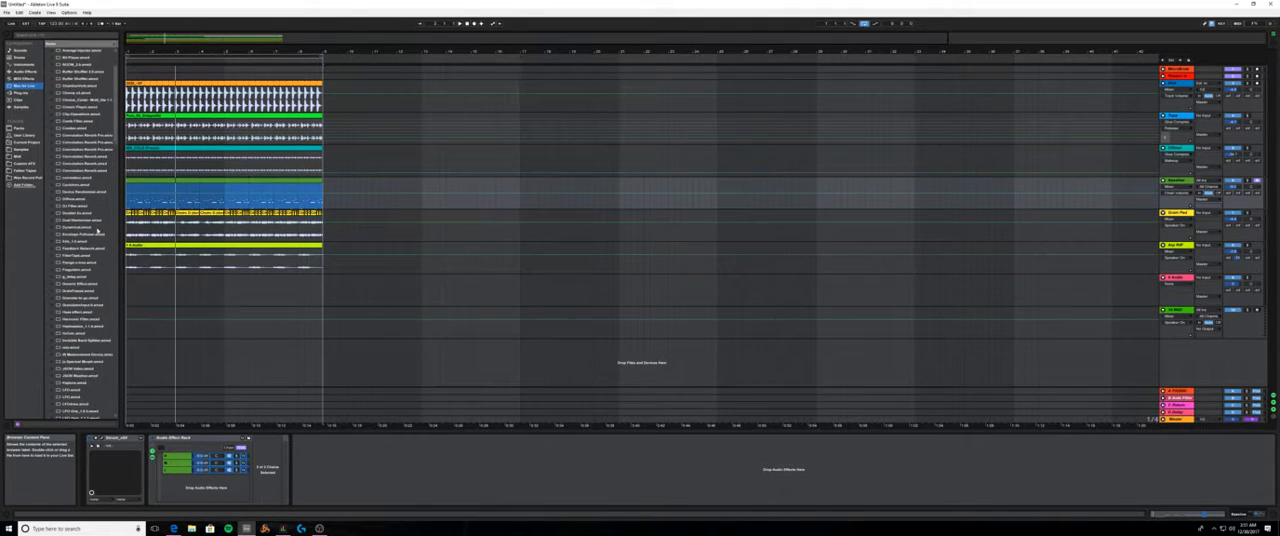
{"action": "scroll", "coordinate": [88, 316], "scroll_direction": "down", "scroll_amount": 1}
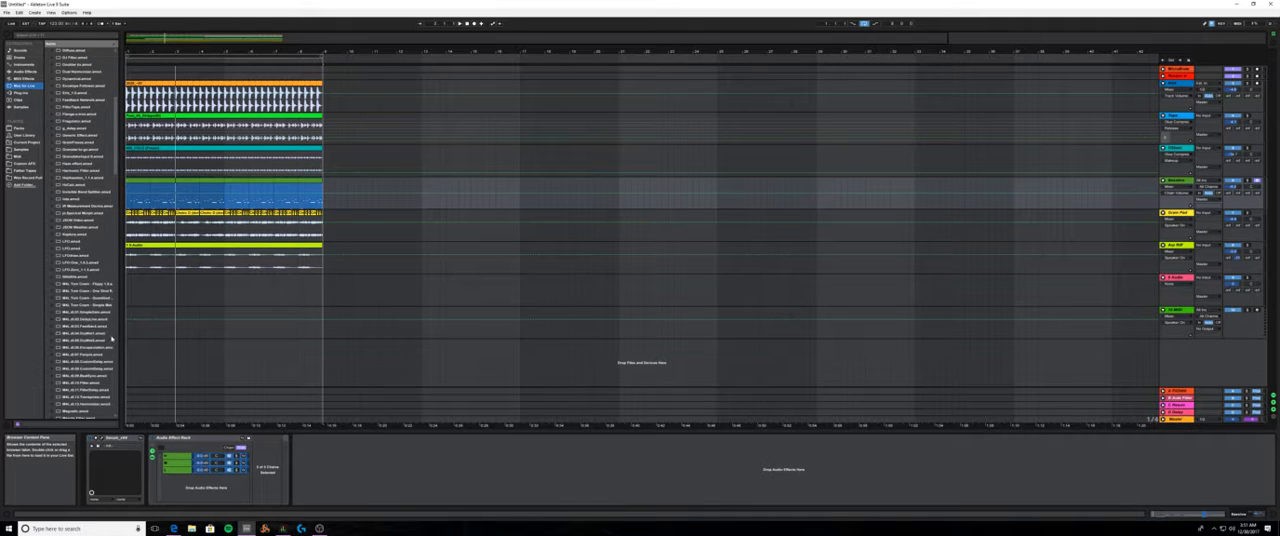
{"action": "scroll", "coordinate": [111, 340], "scroll_direction": "down", "scroll_amount": 5}
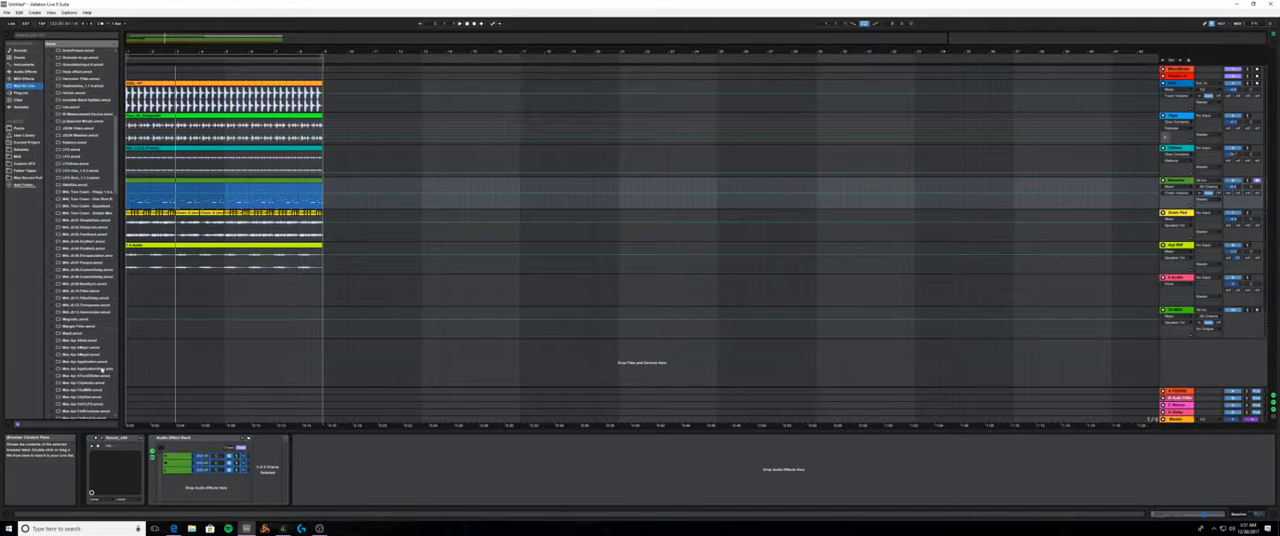
{"action": "scroll", "coordinate": [101, 369], "scroll_direction": "down", "scroll_amount": 8}
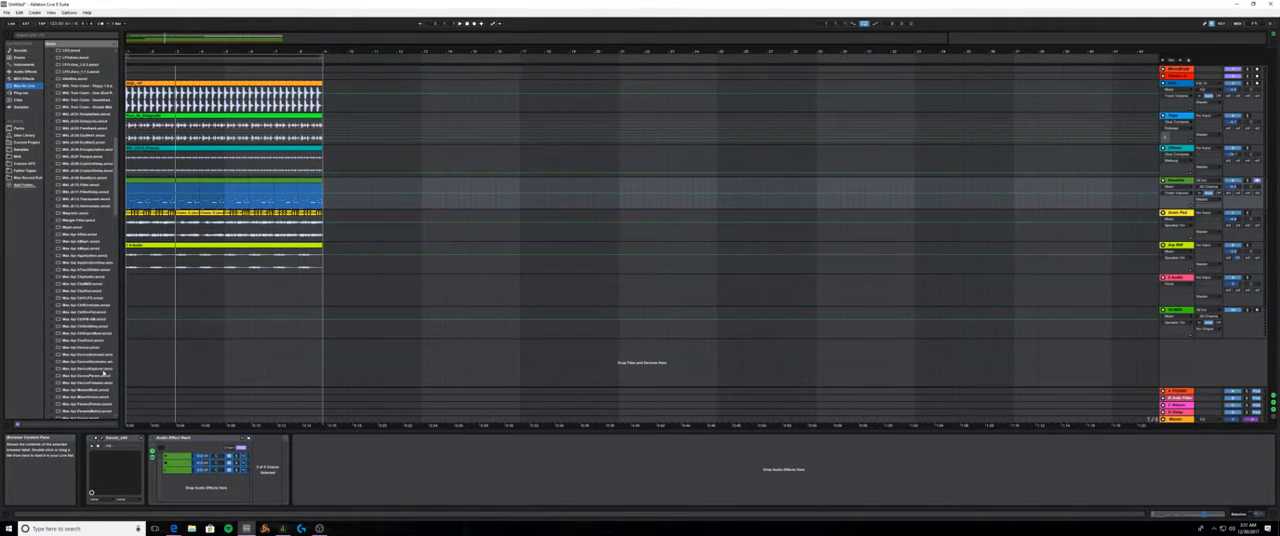
{"action": "scroll", "coordinate": [103, 372], "scroll_direction": "down", "scroll_amount": 2}
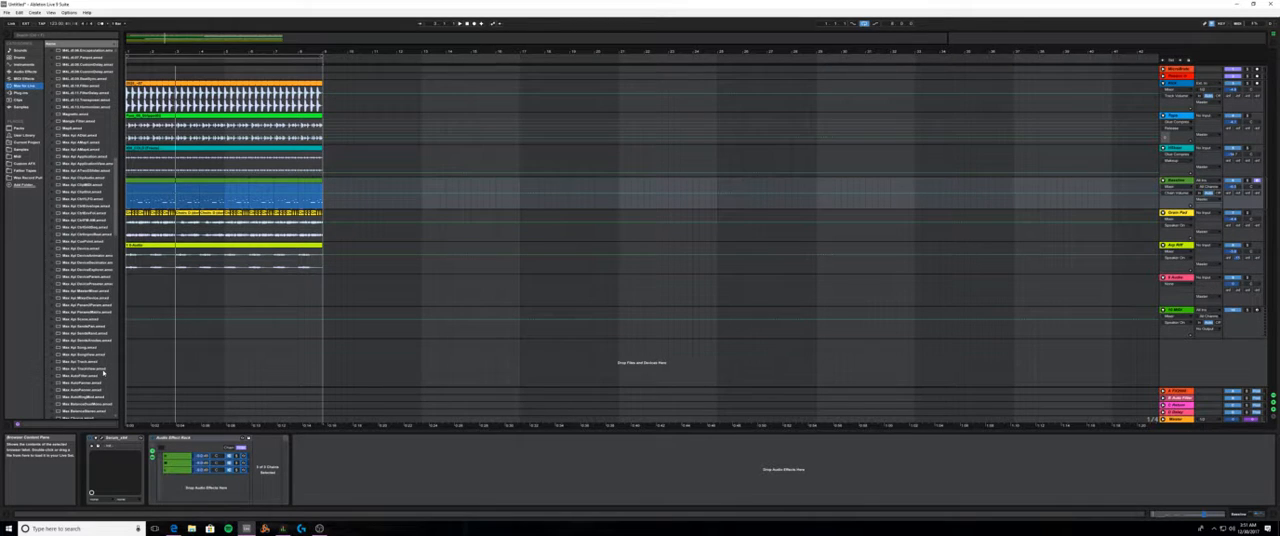
{"action": "scroll", "coordinate": [103, 372], "scroll_direction": "down", "scroll_amount": 3}
{"action": "scroll", "coordinate": [103, 373], "scroll_direction": "down", "scroll_amount": 10}
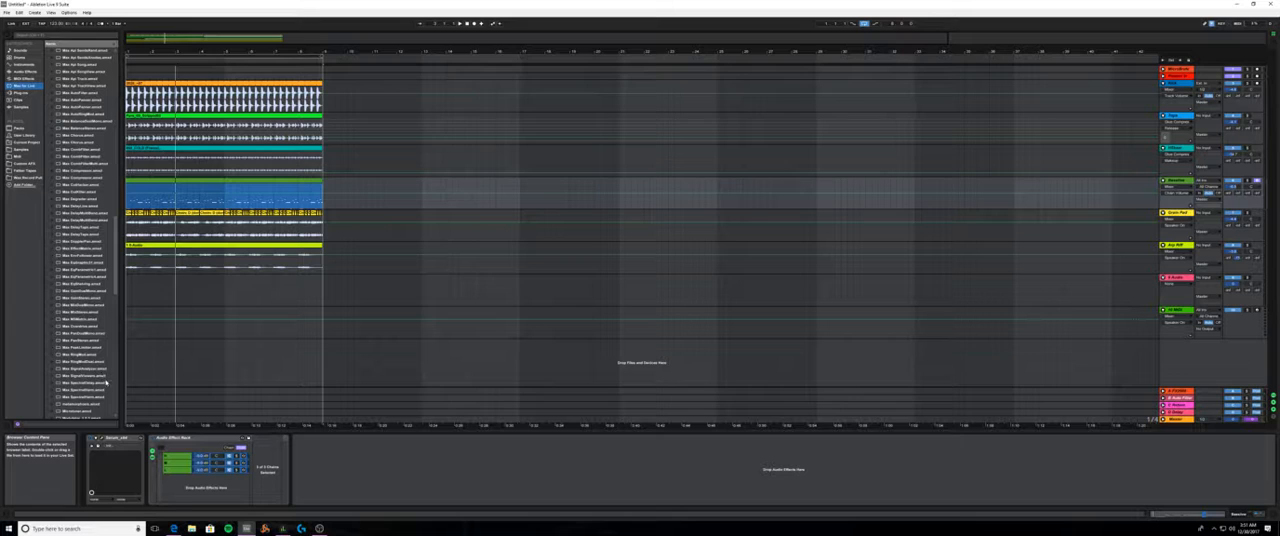
{"action": "scroll", "coordinate": [104, 394], "scroll_direction": "down", "scroll_amount": 2}
{"action": "scroll", "coordinate": [104, 394], "scroll_direction": "down", "scroll_amount": 4}
{"action": "scroll", "coordinate": [105, 393], "scroll_direction": "down", "scroll_amount": 10}
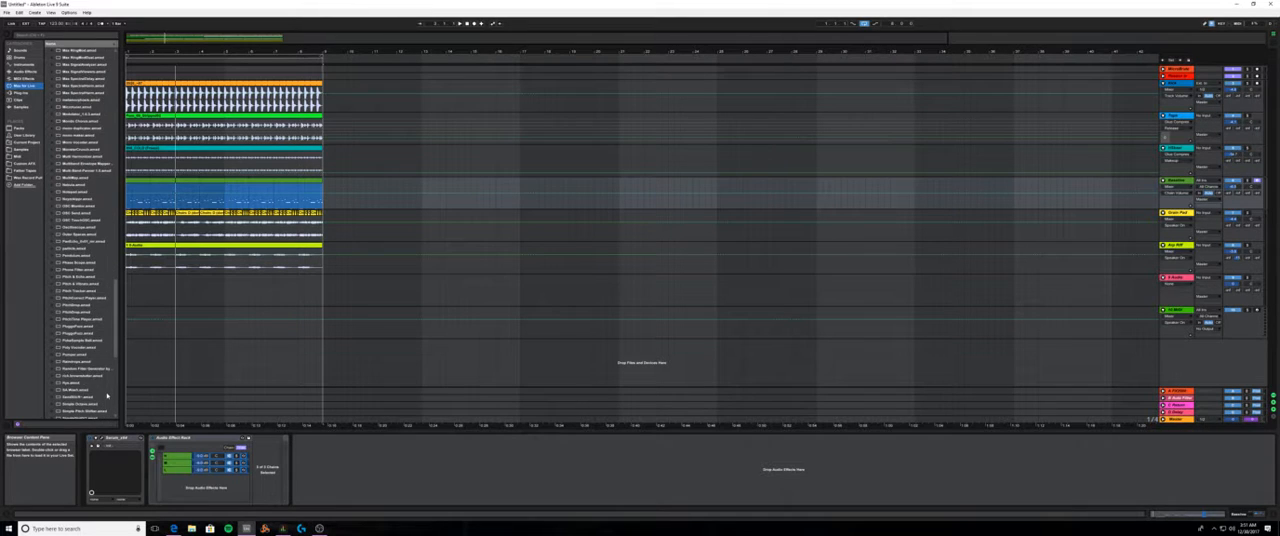
{"action": "scroll", "coordinate": [107, 396], "scroll_direction": "down", "scroll_amount": 3}
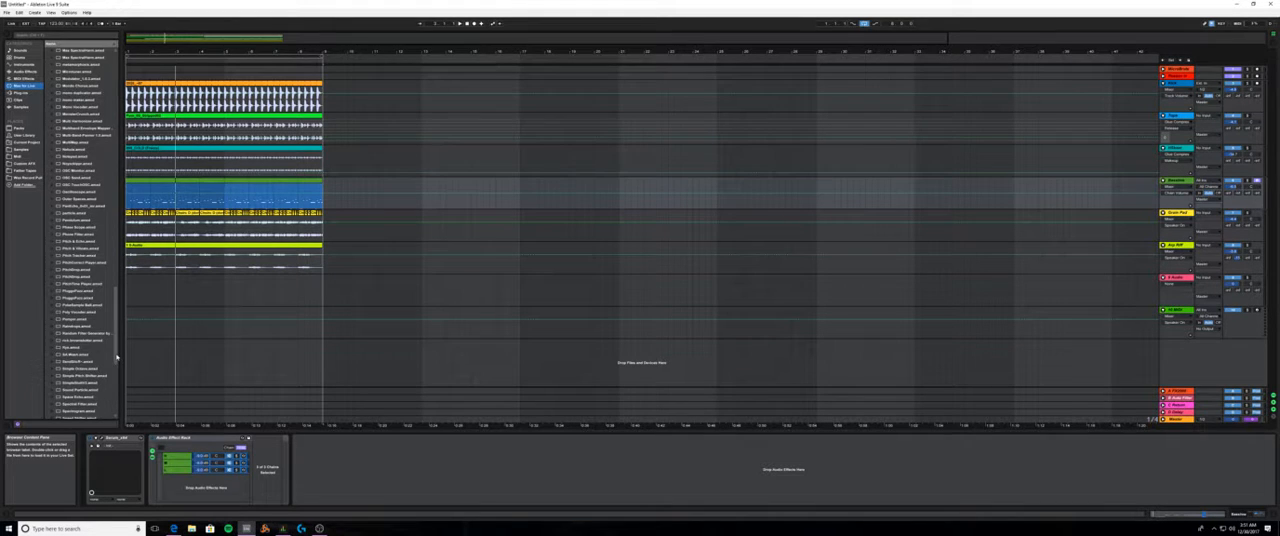
{"action": "left_click_drag", "start_coordinate": [117, 357], "coordinate": [125, 83]}
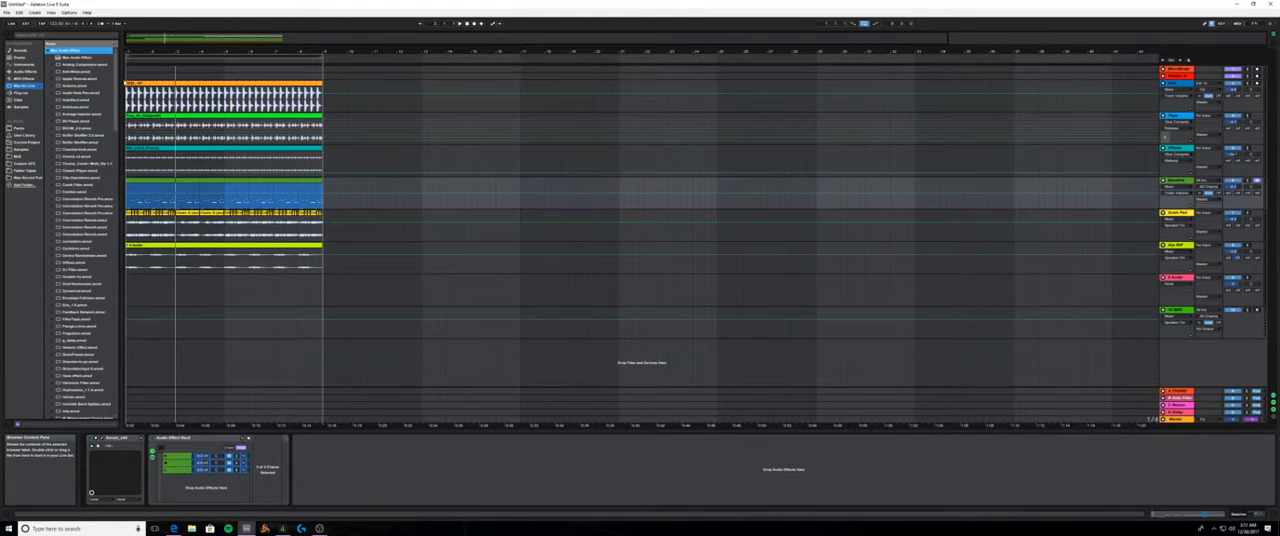
- Search the Max for Live devices by name to narrow down the audio effects
{"action": "left_click", "coordinate": [85, 37]}
{"action": "type", "text": "ra"}
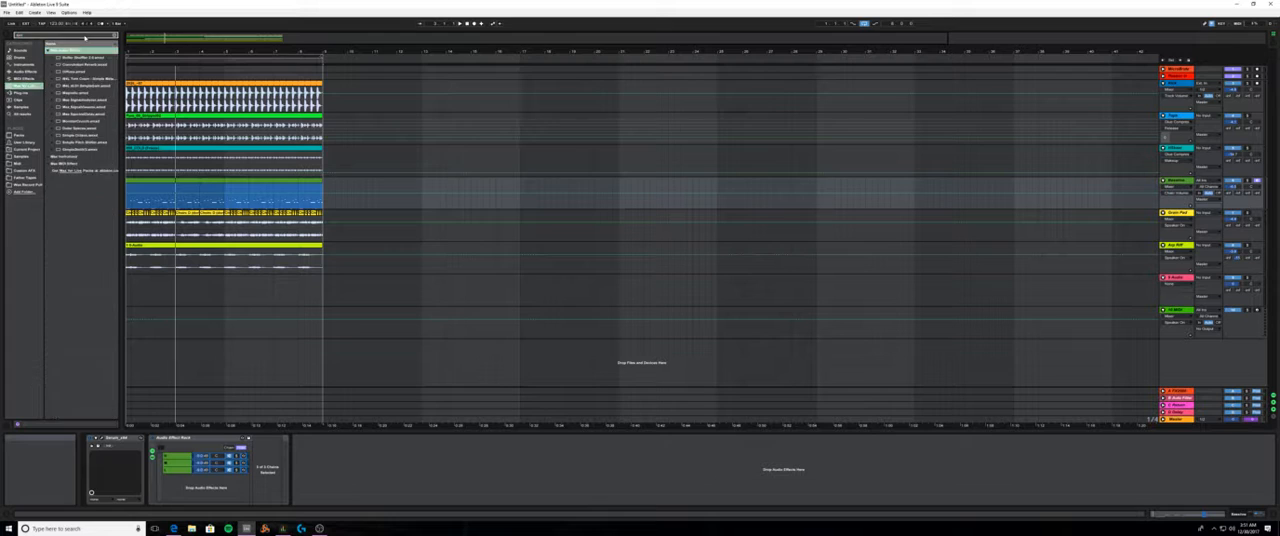
{"action": "key", "text": "BackSpace"}
{"action": "key", "text": "BackSpace"}
{"action": "type", "text": "ratato"}
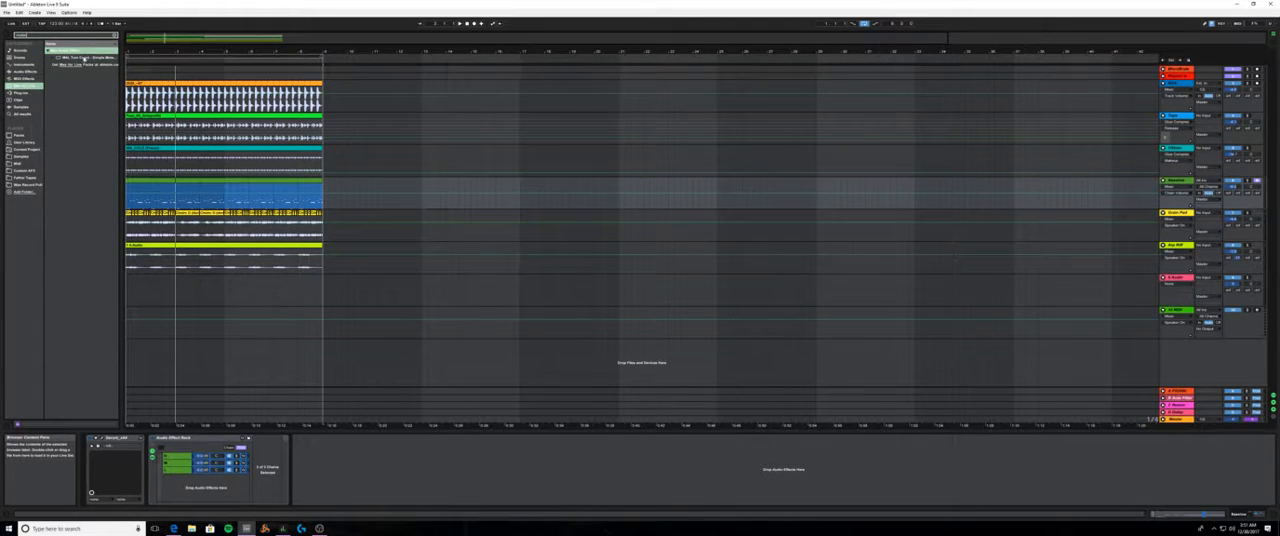
- Insert the Simple Meters Max for Live device both before and after the bassline's Audio Effect Rack
{"action": "left_click", "coordinate": [86, 57]}
{"action": "left_click_drag", "start_coordinate": [170, 462], "coordinate": [146, 463]}
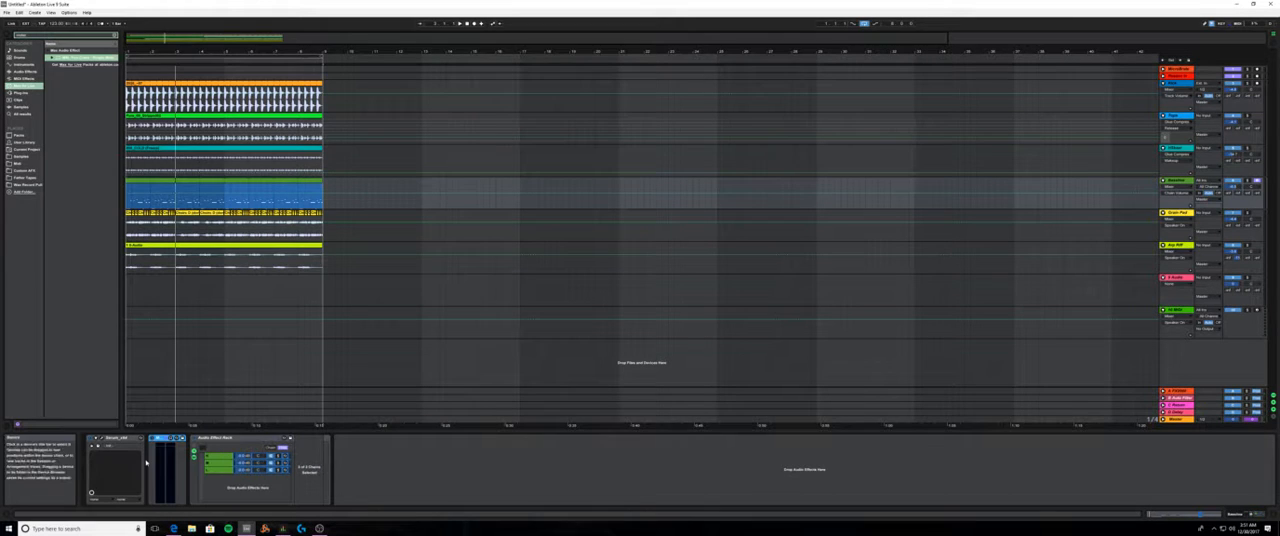
{"action": "left_click_drag", "start_coordinate": [413, 507], "coordinate": [400, 471]}
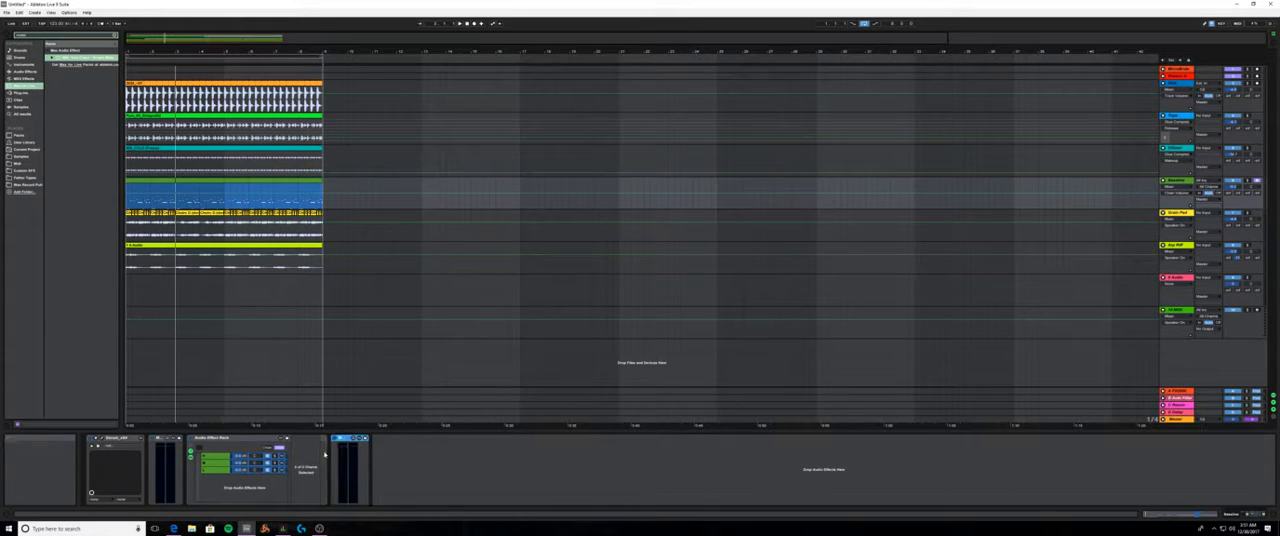
- Play the loop in short passes and compare the meter levels before and after the bassline's Audio Effect Rack
{"action": "key", "text": "space"}
{"action": "key", "text": "space"}
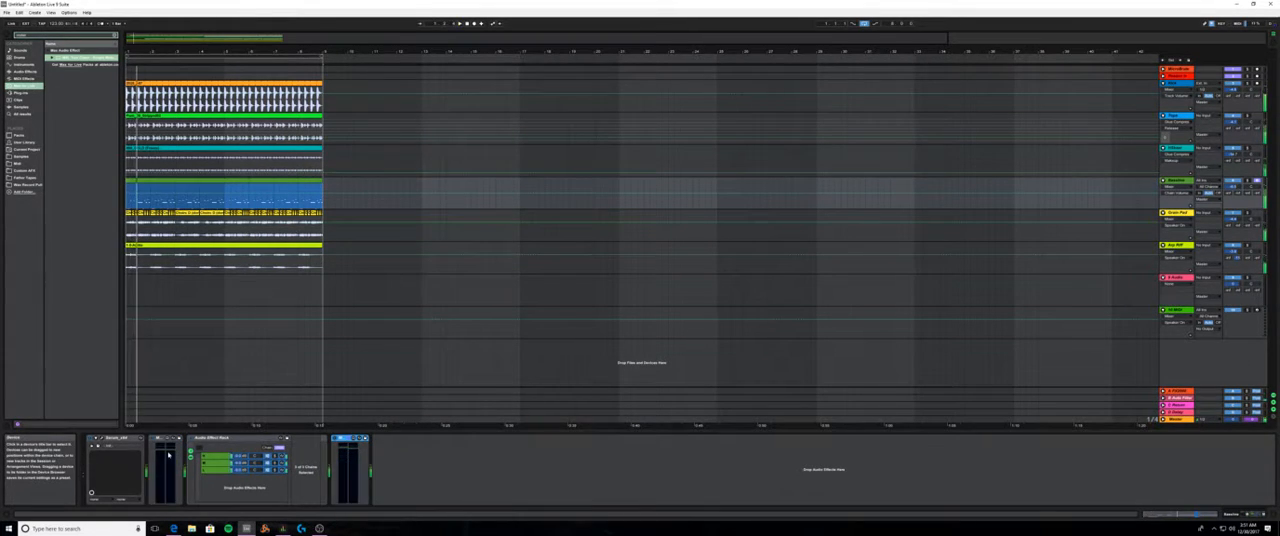
{"action": "key", "text": "space"}
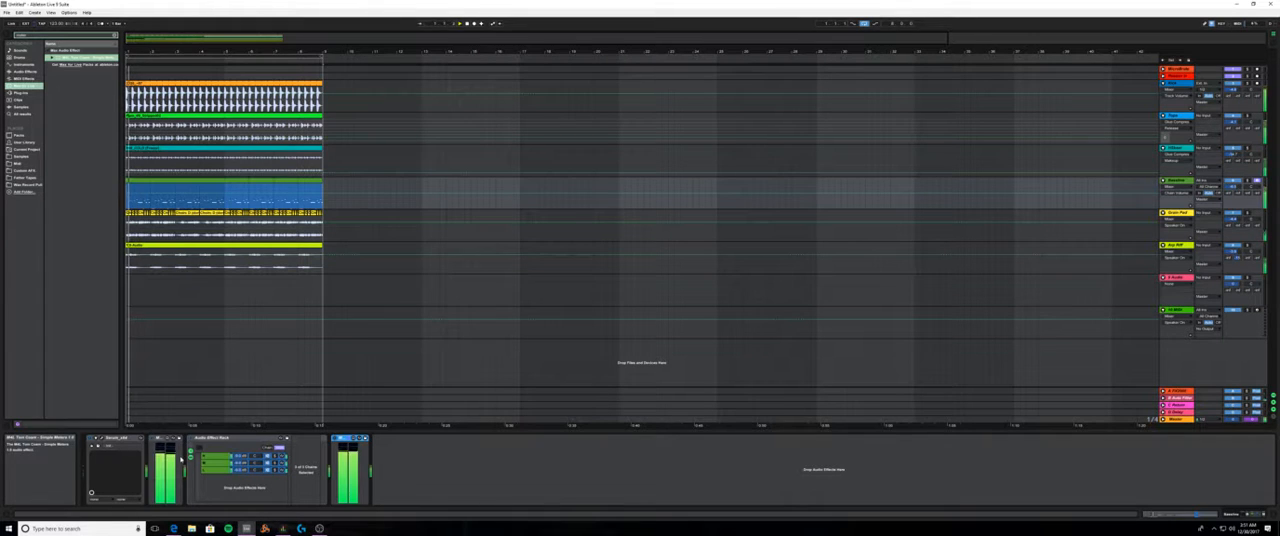
{"action": "key", "text": "space"}
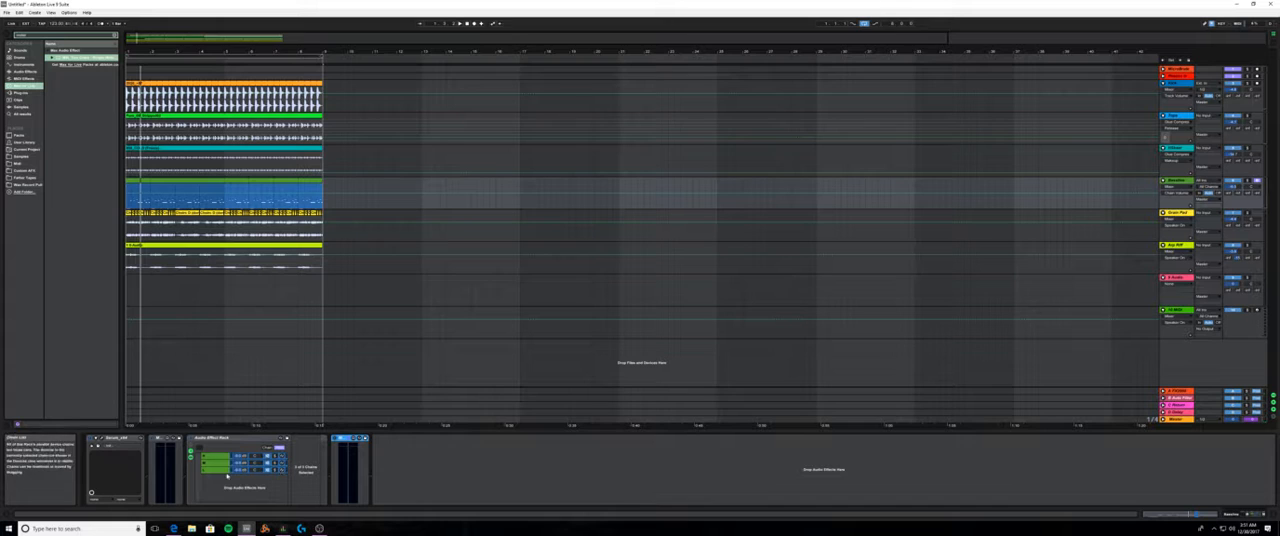
{"action": "key", "text": "space"}
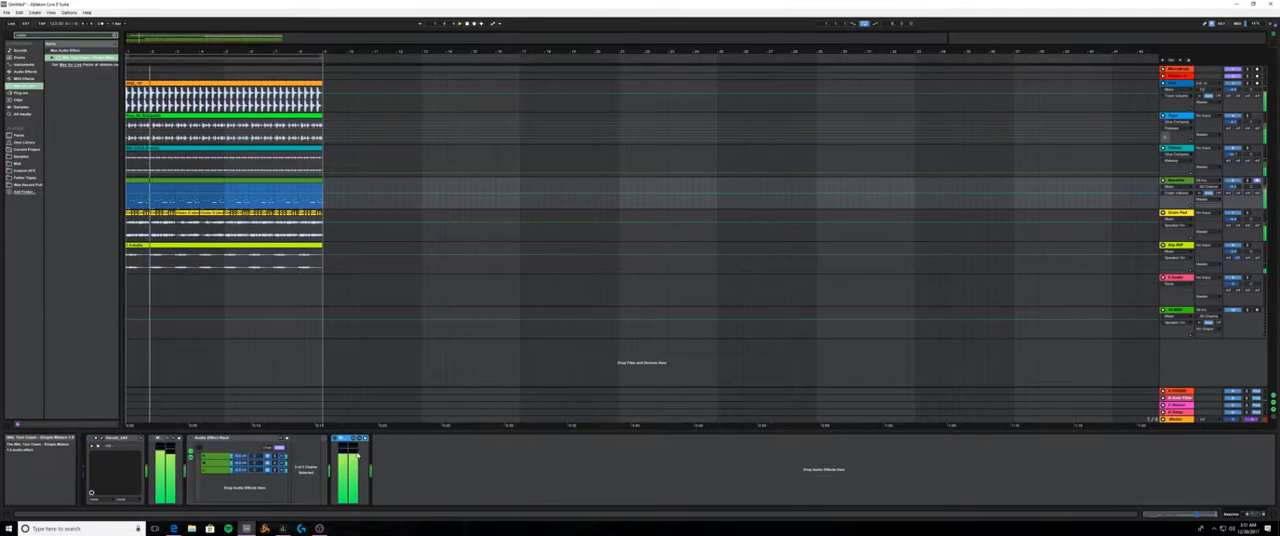
{"action": "key", "text": "space"}
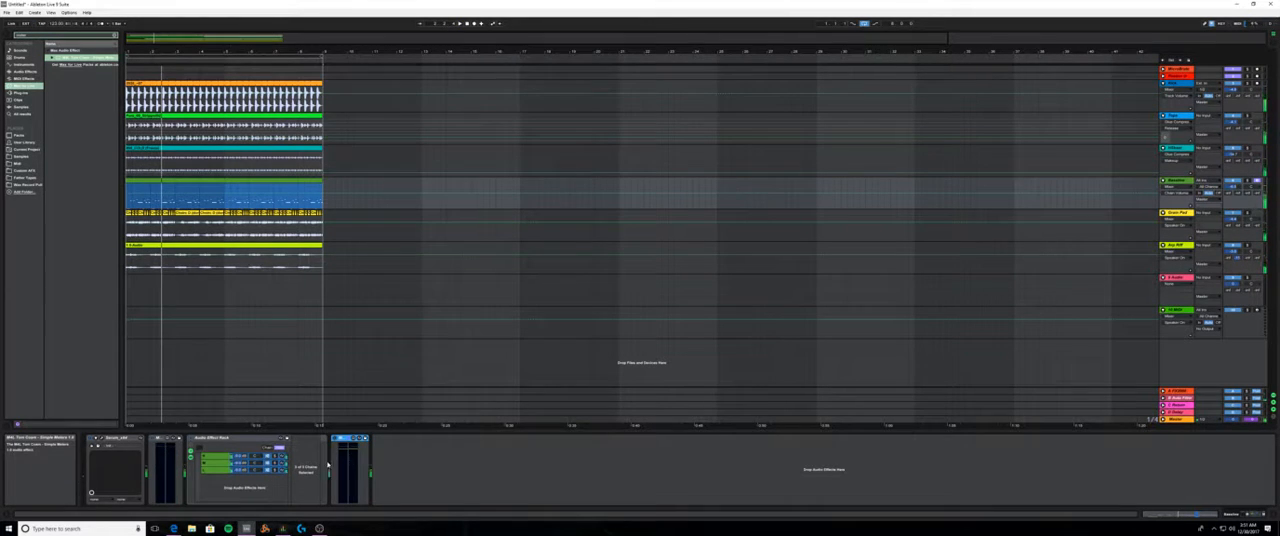
- Check the volume of each of the three chains in the bassline's rack, ending on the low-band chain
{"action": "left_click", "coordinate": [241, 460]}
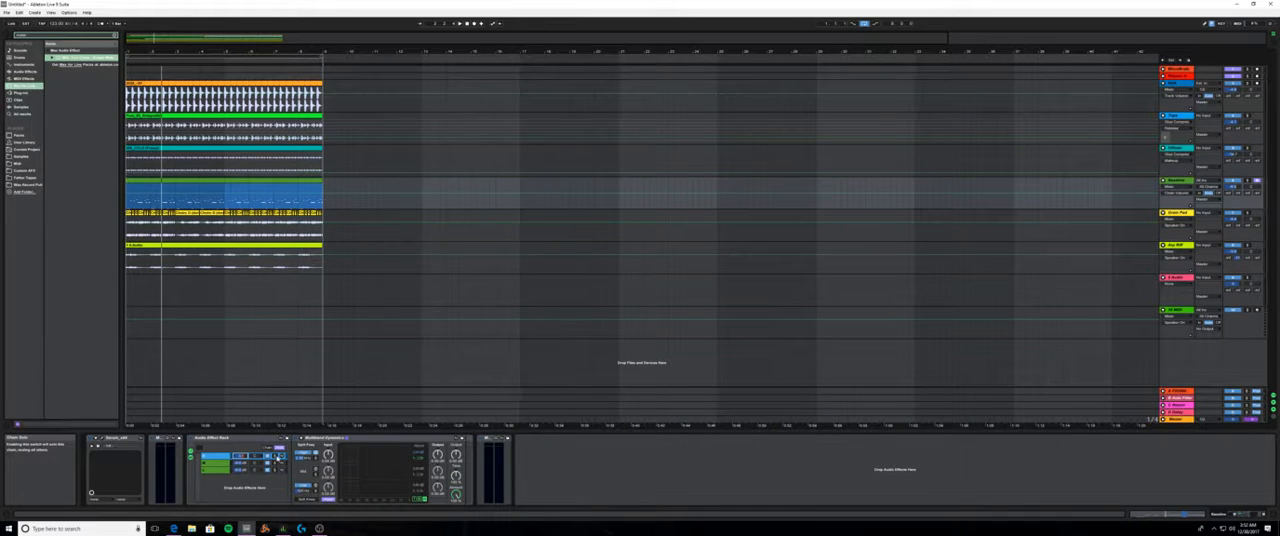
{"action": "left_click", "coordinate": [243, 463]}
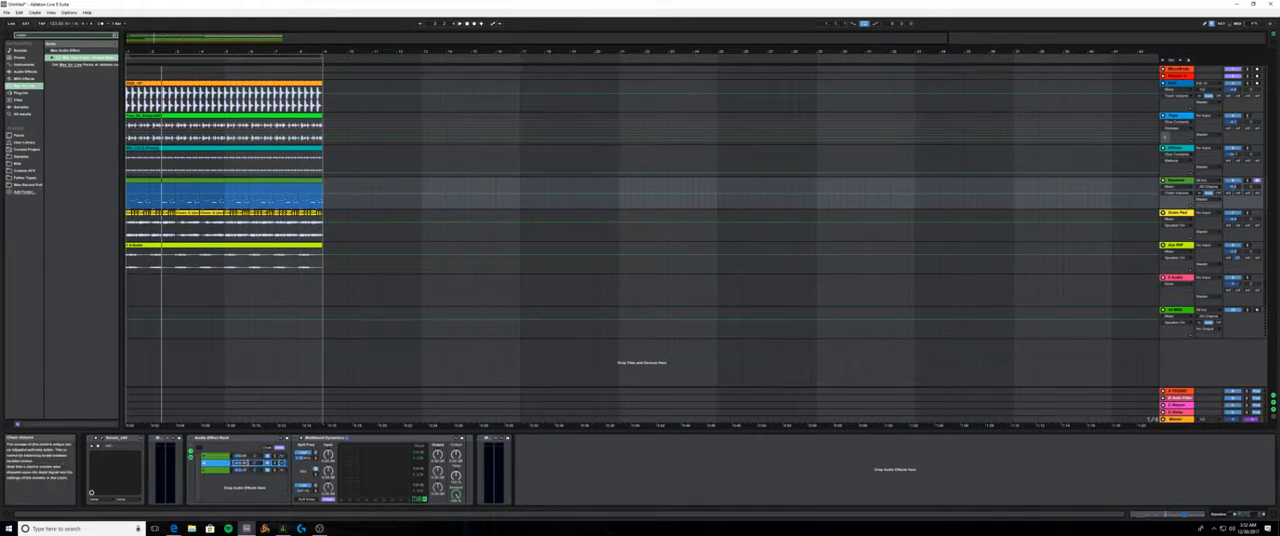
{"action": "left_click", "coordinate": [241, 471]}
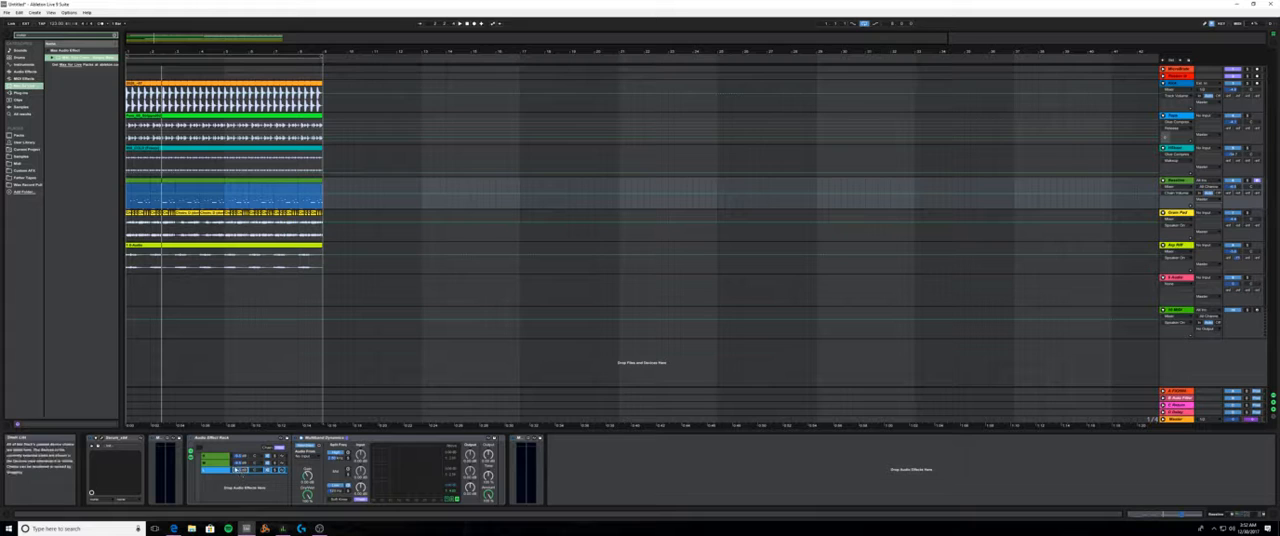
- Adjust the low band's Above Threshold in the low chain's Multiband Dynamics and sidechain it from the Kick track while playing the loop
{"action": "key", "text": "space"}
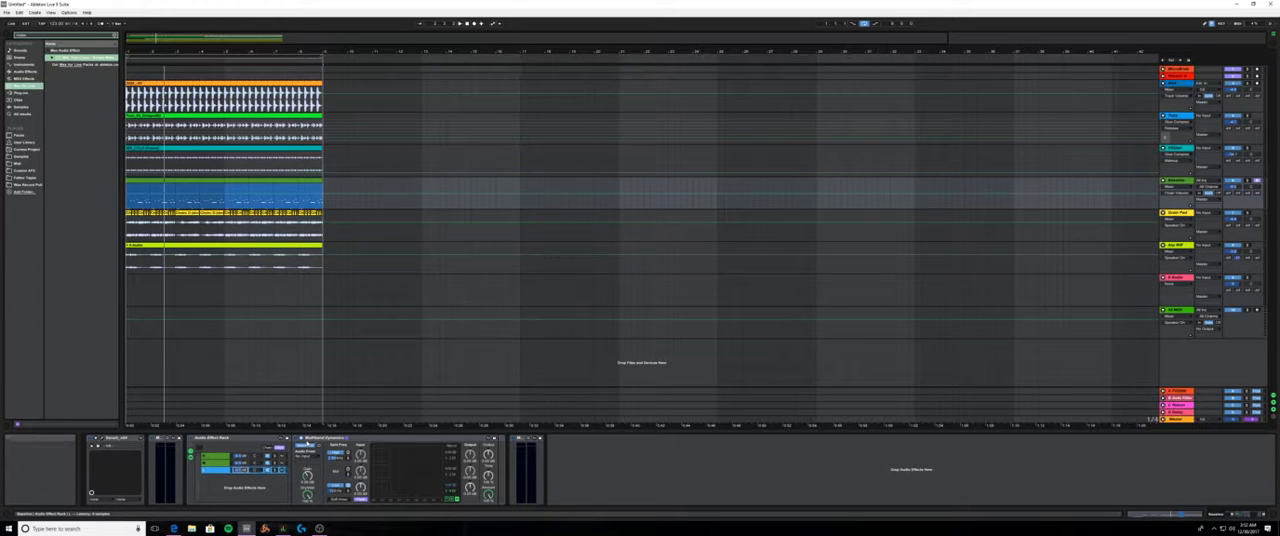
{"action": "key", "text": "space"}
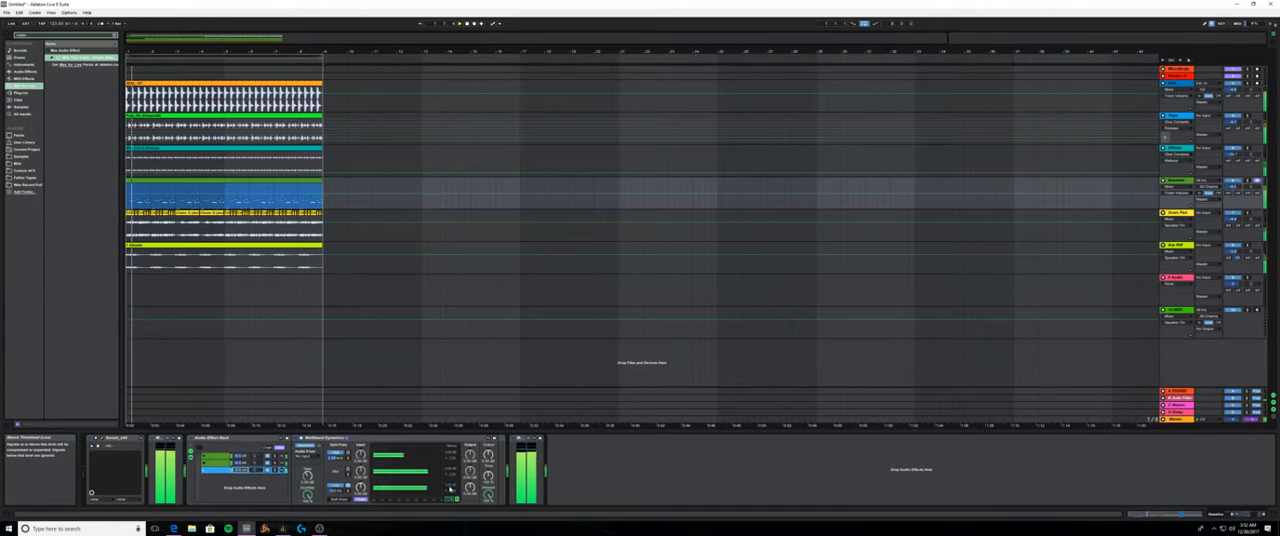
{"action": "left_click_drag", "start_coordinate": [454, 491], "coordinate": [454, 439]}
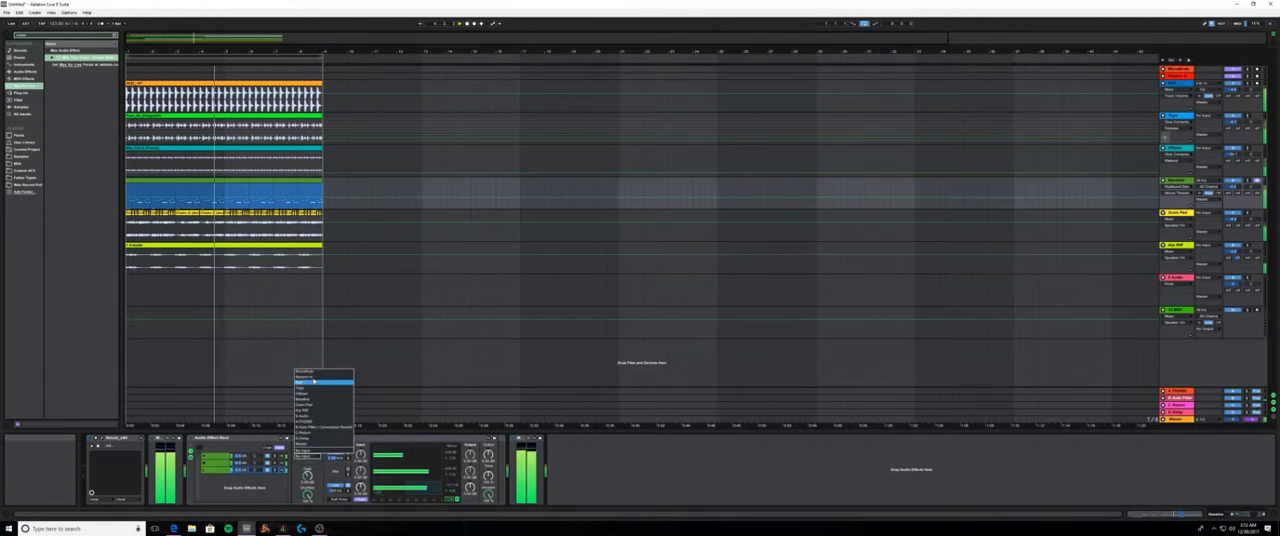
{"action": "left_click", "coordinate": [313, 382]}
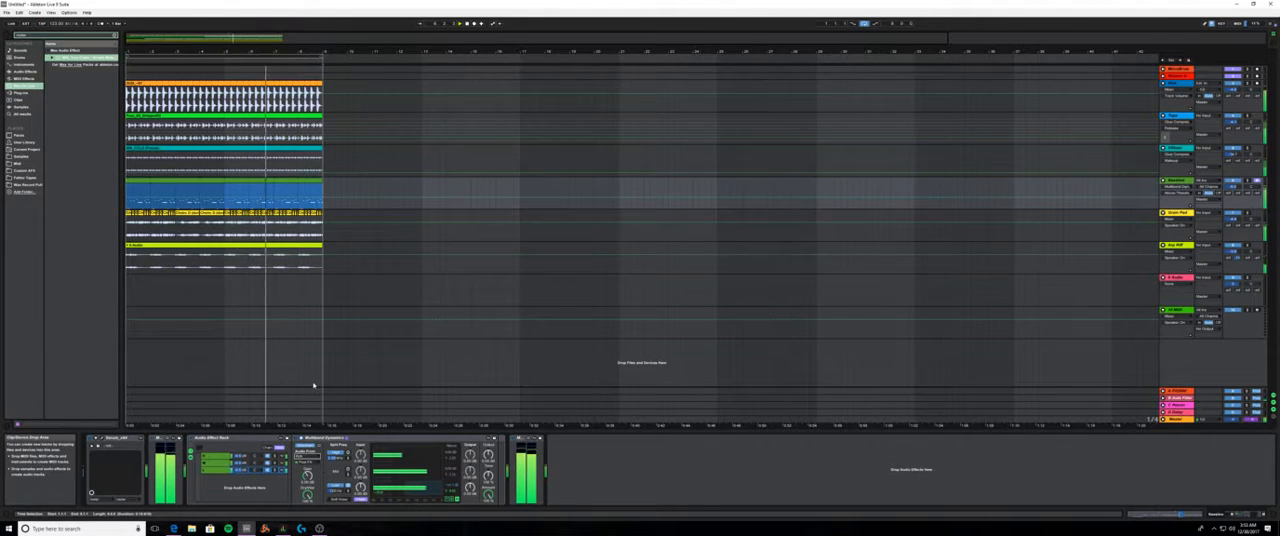
{"action": "key", "text": "space"}
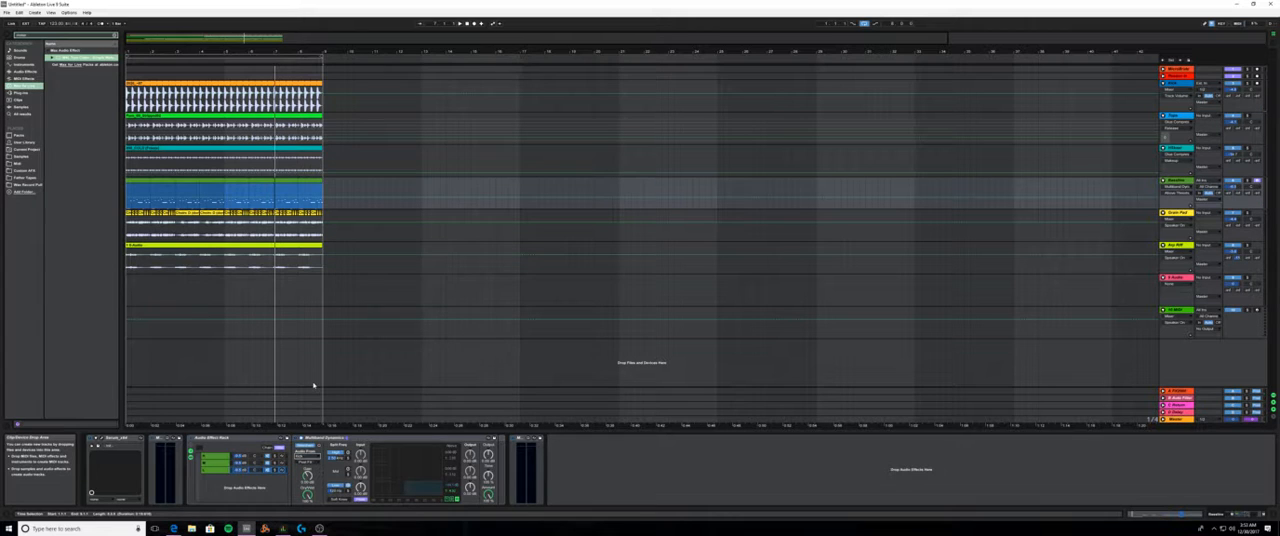
{"action": "key", "text": "space"}
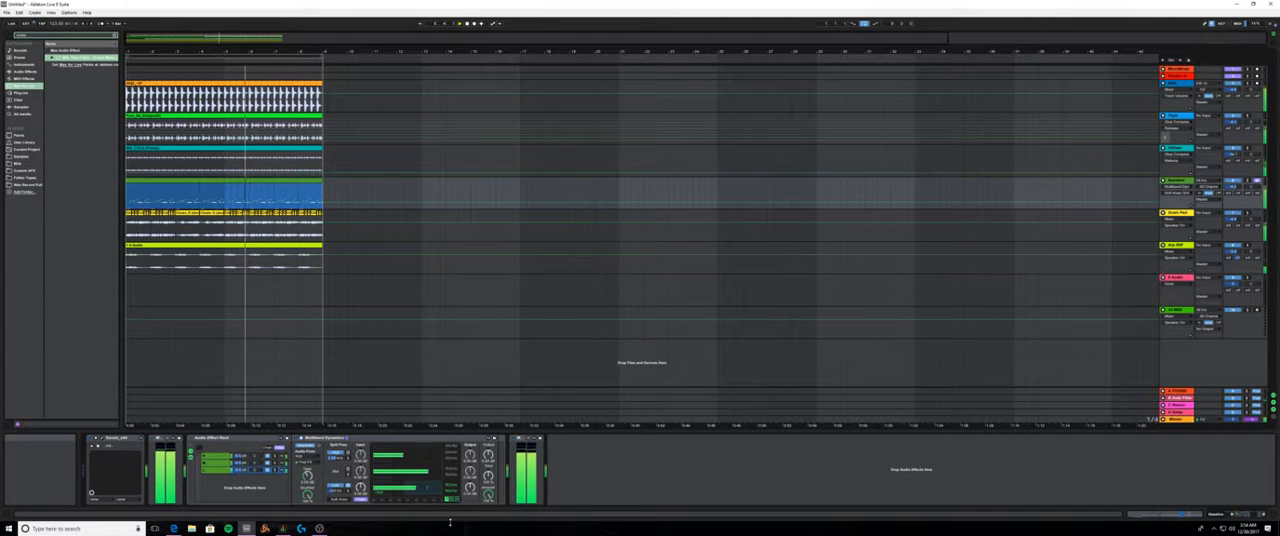
{"action": "left_click", "coordinate": [450, 522]}
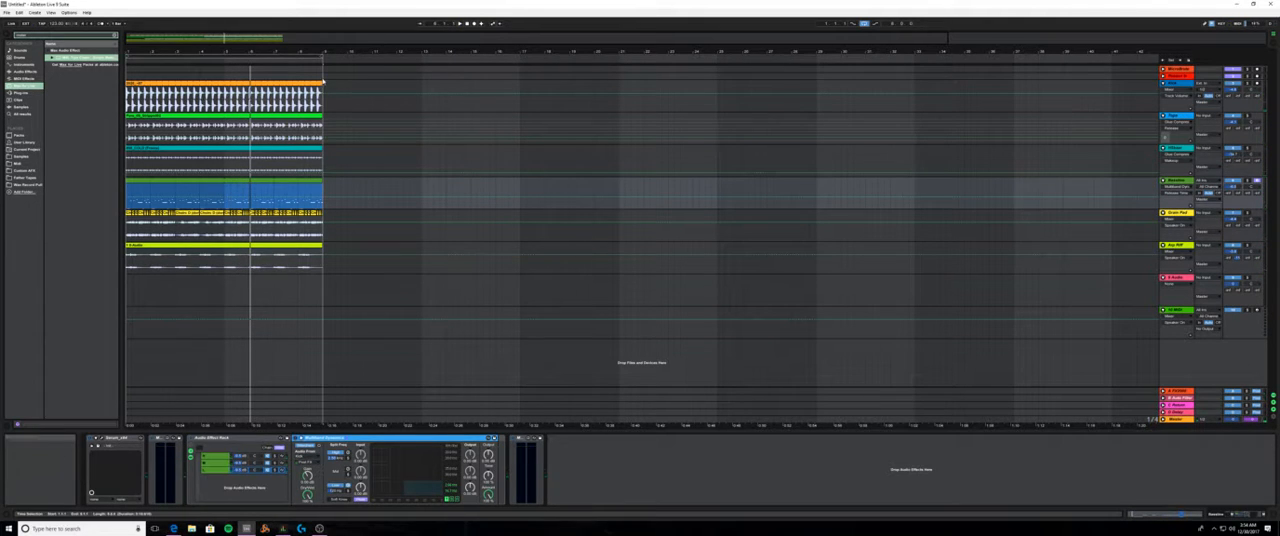
- Open the kick clip's sample waveform and highlight its loud opening portion to examine the kick's shape
{"action": "left_click", "coordinate": [289, 88]}
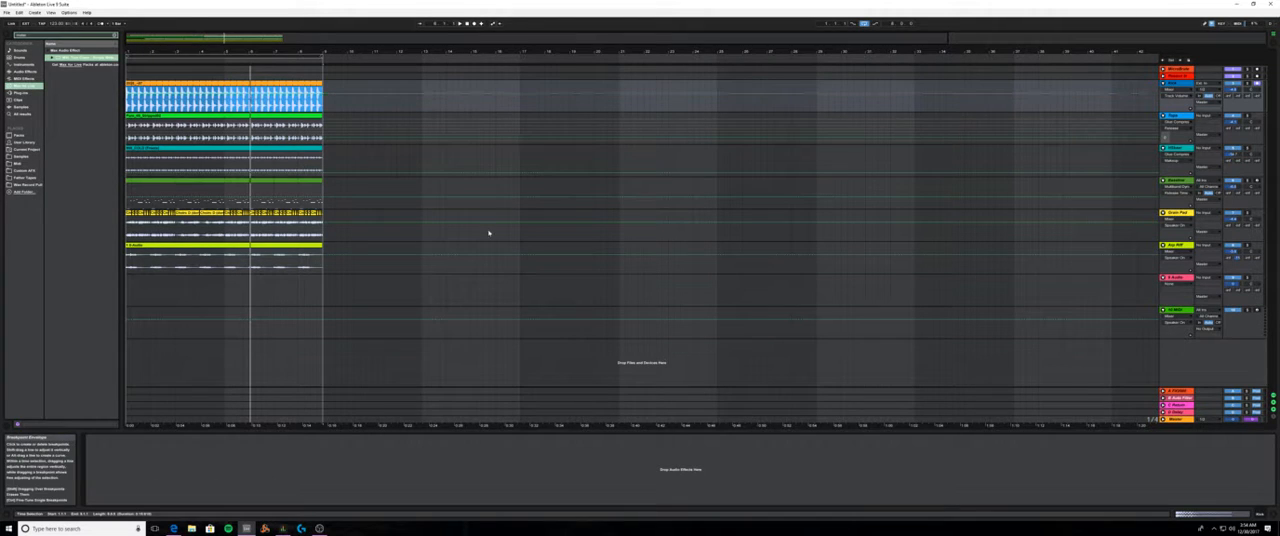
{"action": "left_click", "coordinate": [1214, 513]}
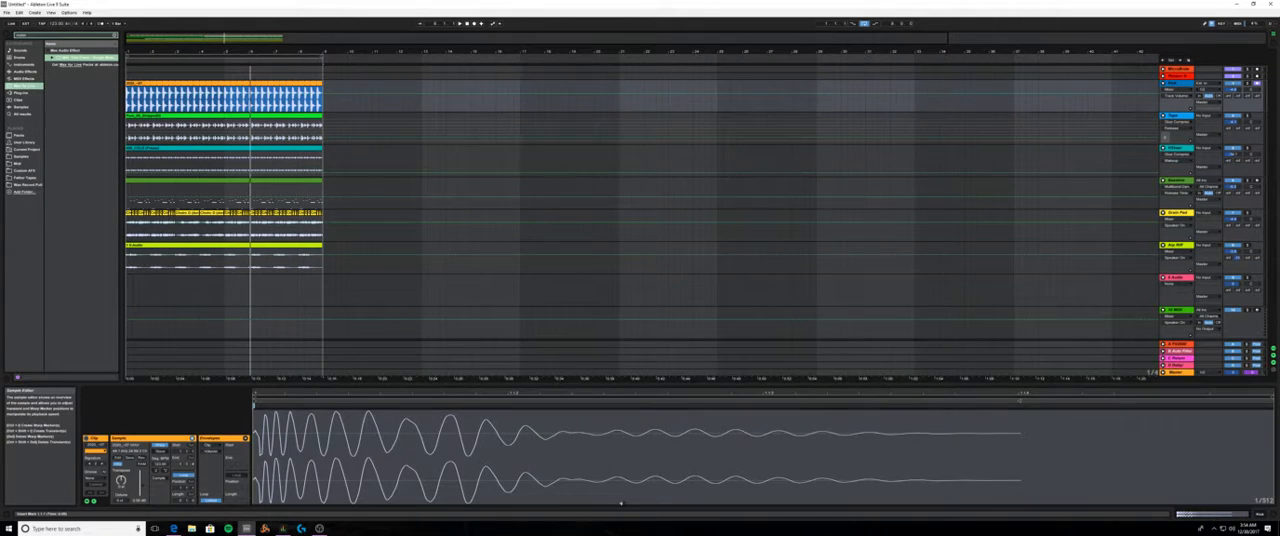
{"action": "left_click", "coordinate": [302, 436]}
{"action": "left_click_drag", "start_coordinate": [444, 438], "coordinate": [214, 442]}
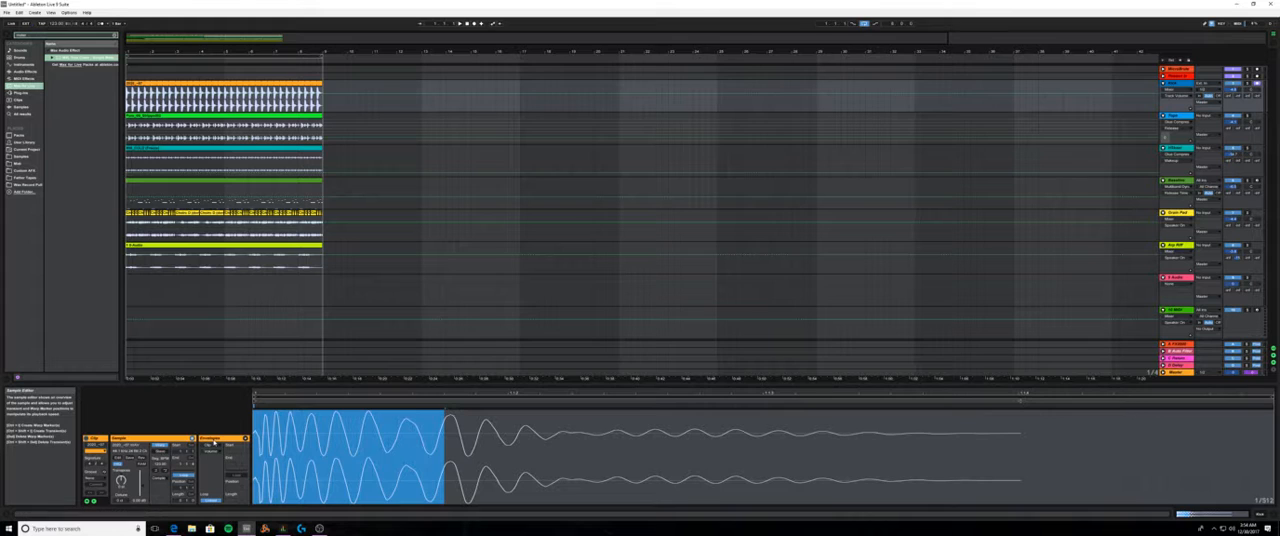
{"action": "left_click", "coordinate": [317, 444]}
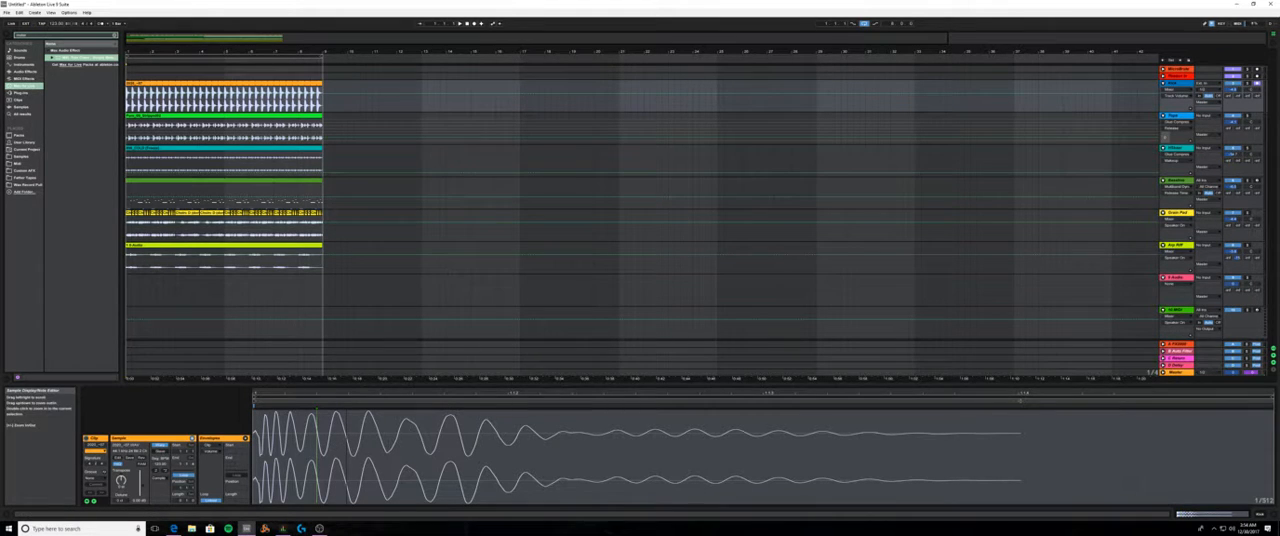
- Enlarge the clip view and examine the kick waveform, highlighting its full length and its initial transient
{"action": "left_click_drag", "start_coordinate": [383, 386], "coordinate": [383, 128]}
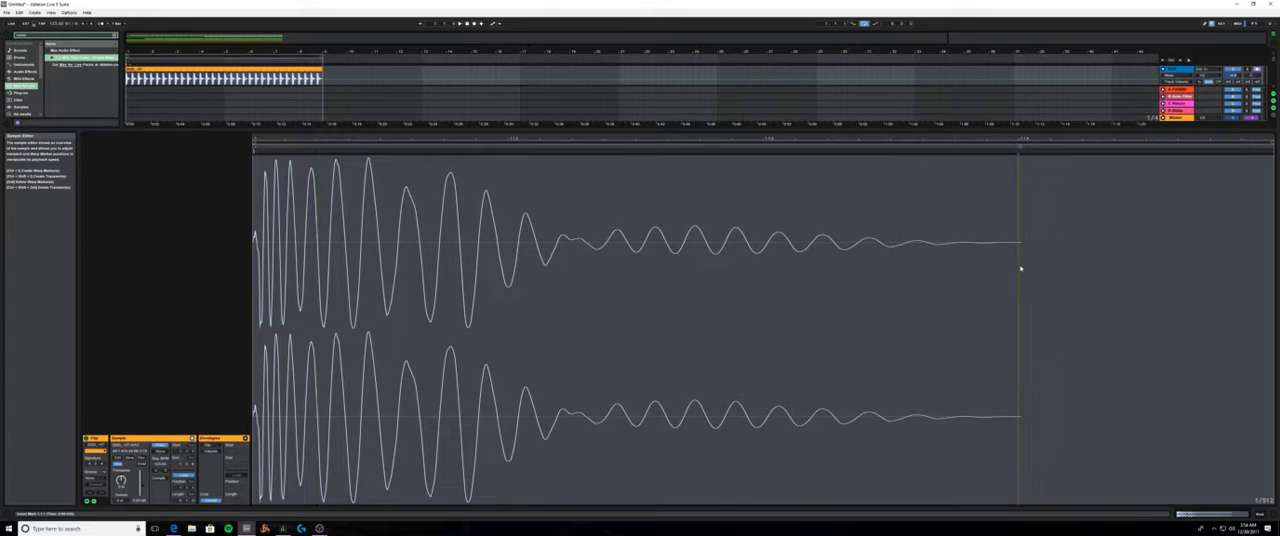
{"action": "left_click_drag", "start_coordinate": [1015, 265], "coordinate": [225, 278]}
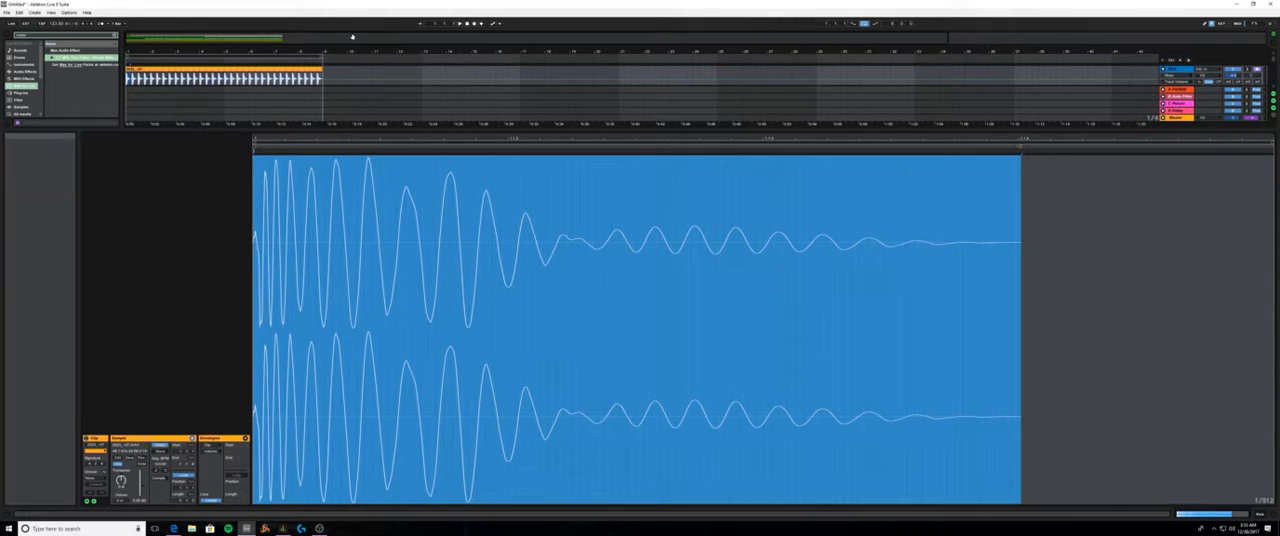
{"action": "left_click", "coordinate": [318, 292]}
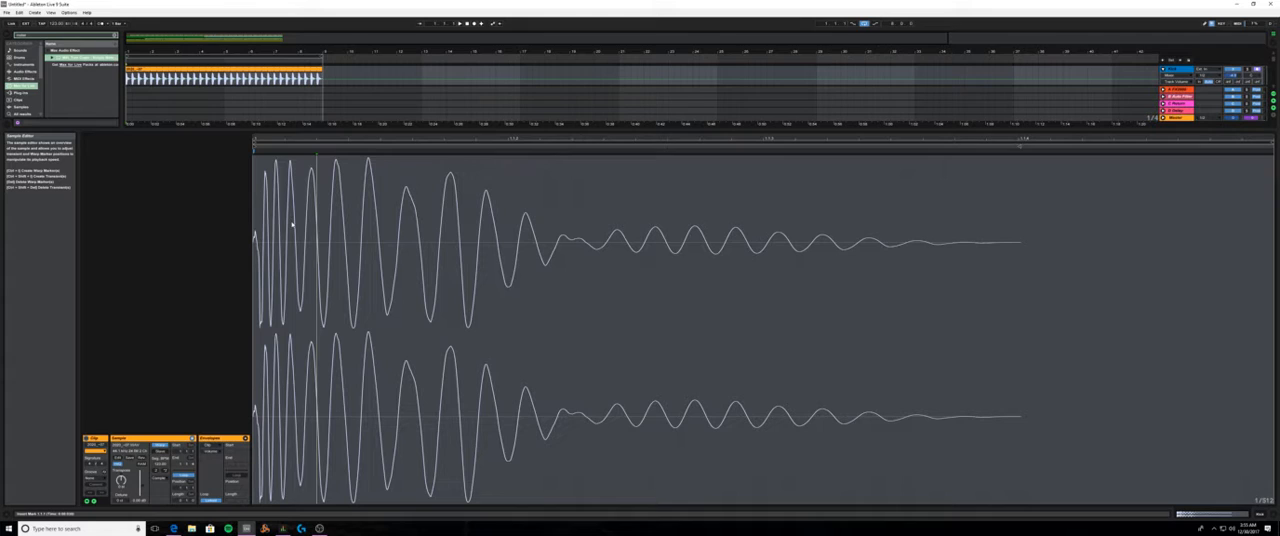
{"action": "left_click_drag", "start_coordinate": [292, 224], "coordinate": [254, 234]}
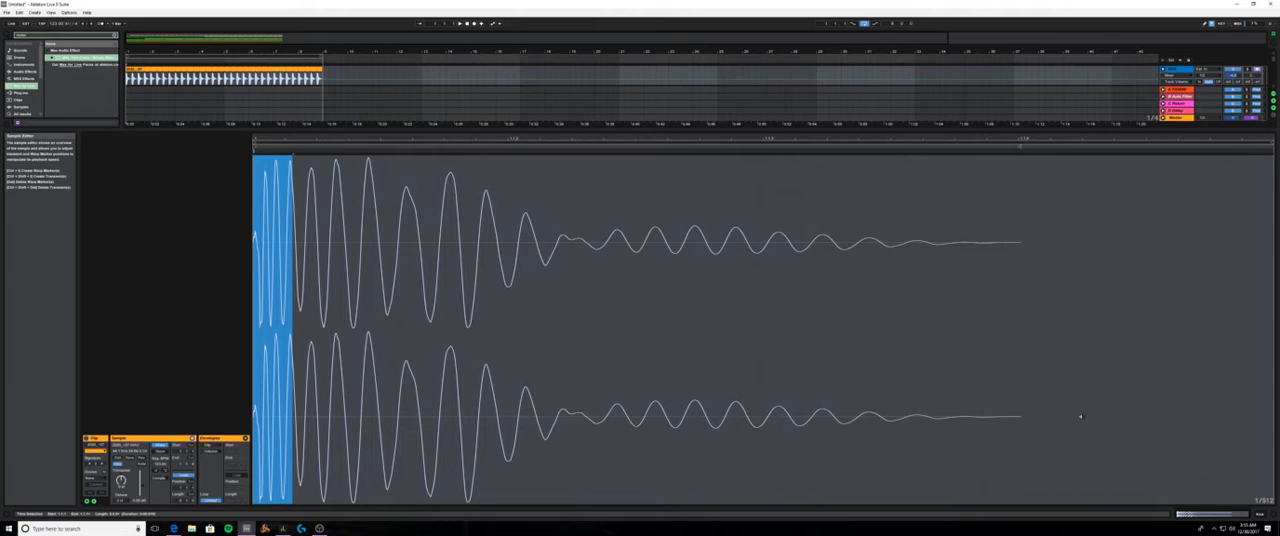
- Shrink the clip view to reveal all tracks, reopen the kick clip and highlight its initial transient
{"action": "left_click", "coordinate": [1006, 120]}
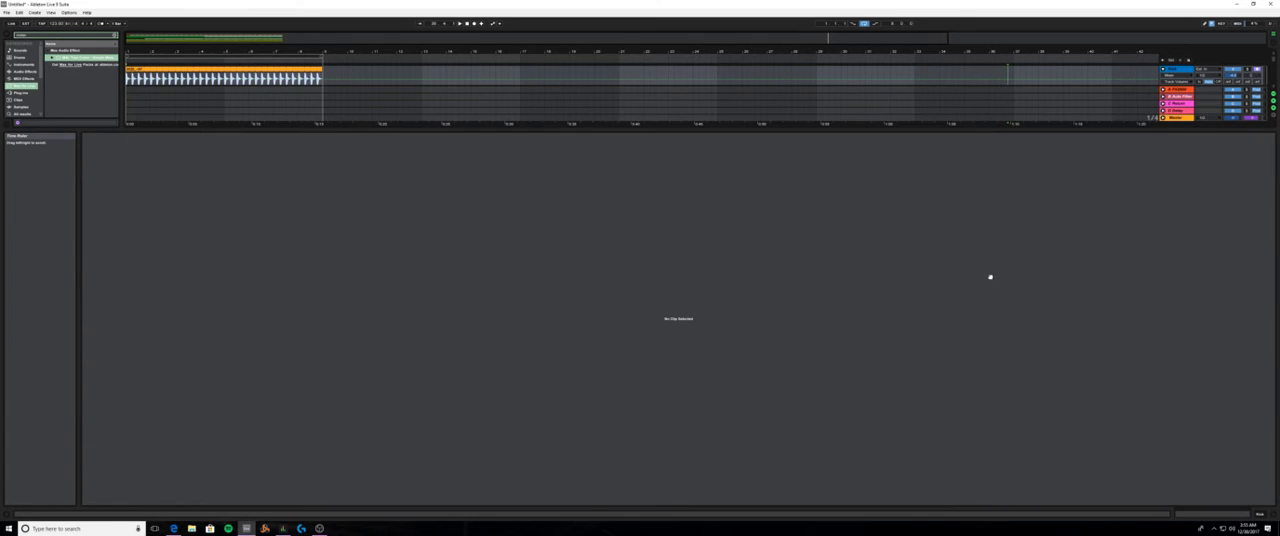
{"action": "left_click_drag", "start_coordinate": [916, 135], "coordinate": [926, 372]}
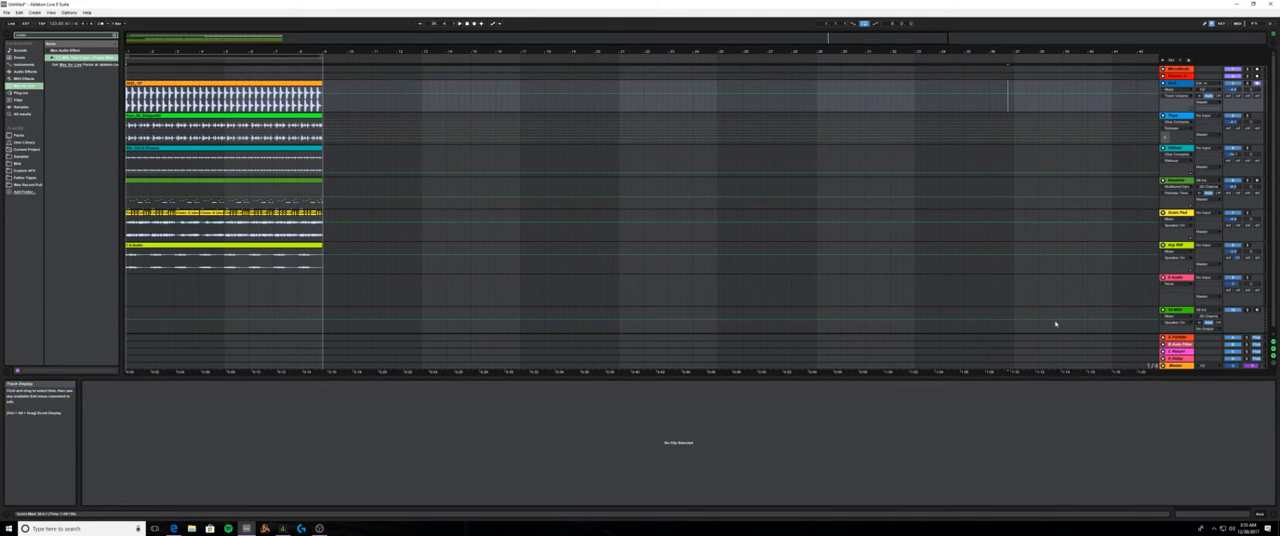
{"action": "left_click", "coordinate": [1170, 116]}
{"action": "left_click", "coordinate": [1167, 87]}
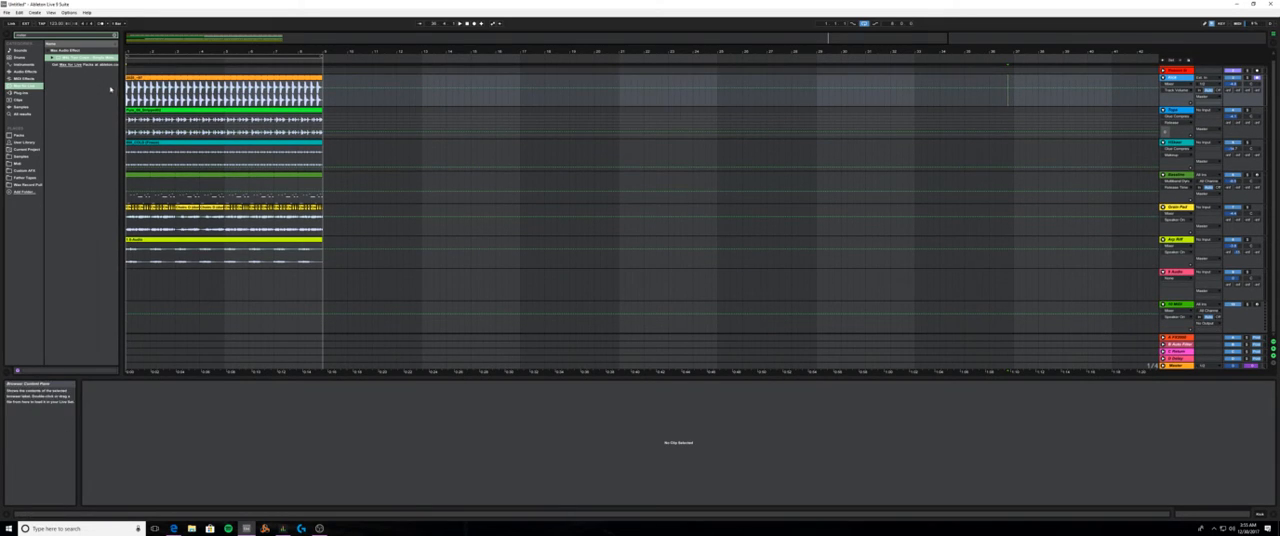
{"action": "left_click", "coordinate": [135, 90]}
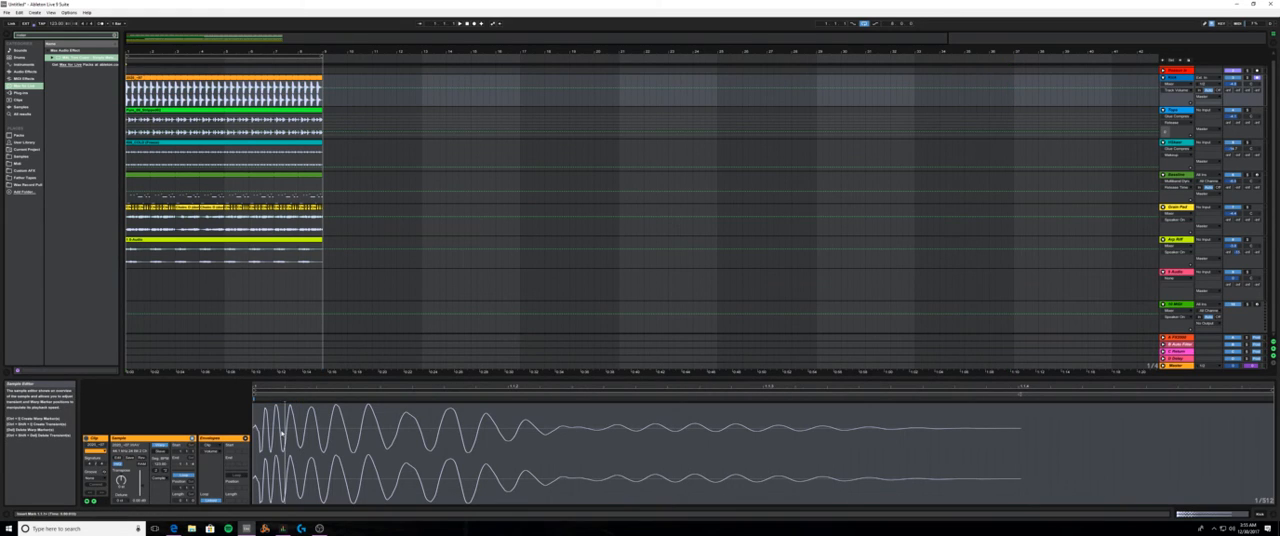
{"action": "left_click_drag", "start_coordinate": [285, 435], "coordinate": [253, 436]}
- Show the Audio Effects category, play the loop briefly and select the kick clip
{"action": "left_click", "coordinate": [12, 72]}
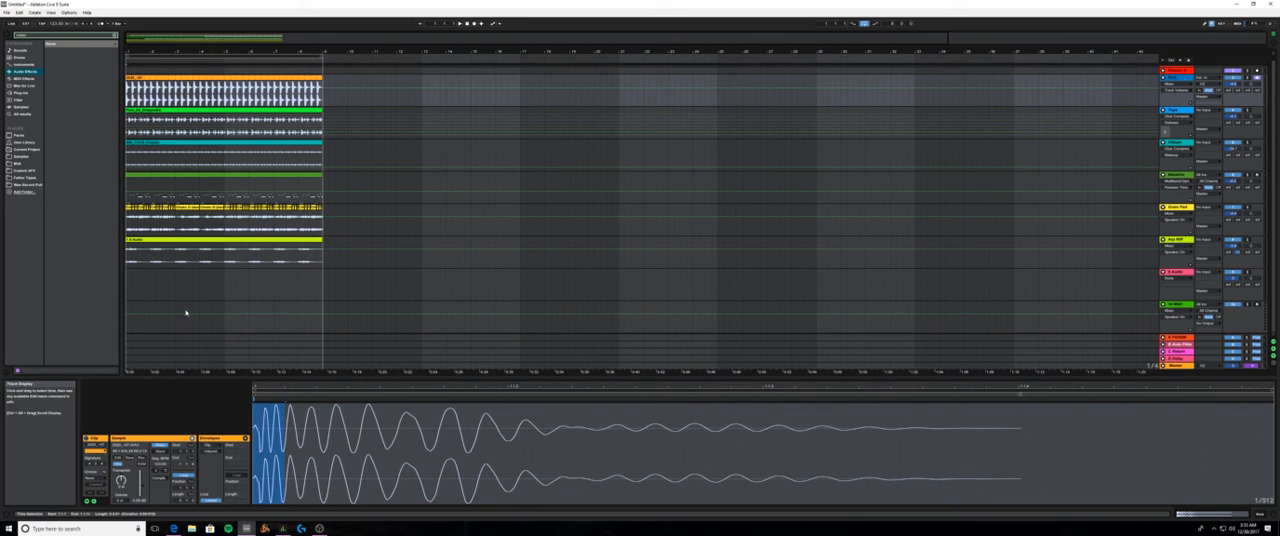
{"action": "key", "text": "space"}
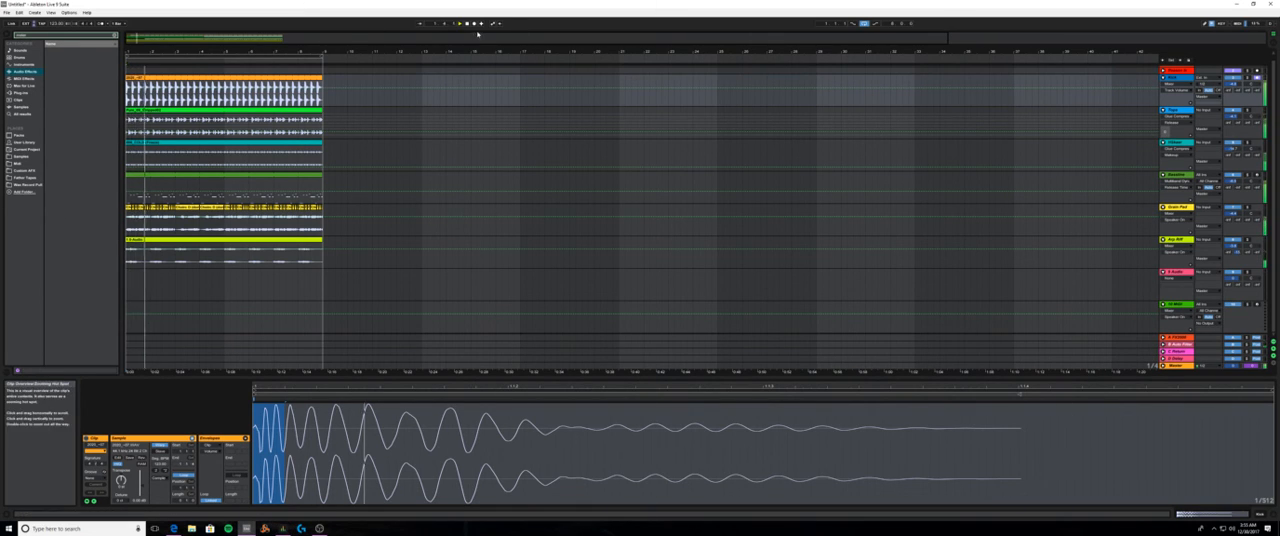
{"action": "left_click", "coordinate": [1012, 453]}
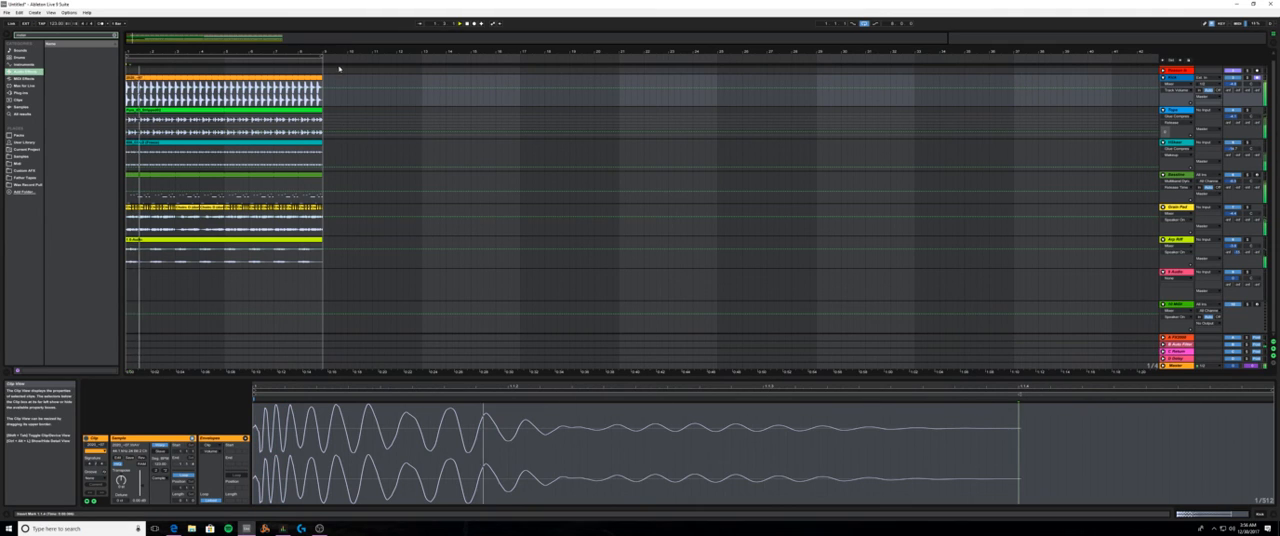
{"action": "left_click", "coordinate": [253, 87]}
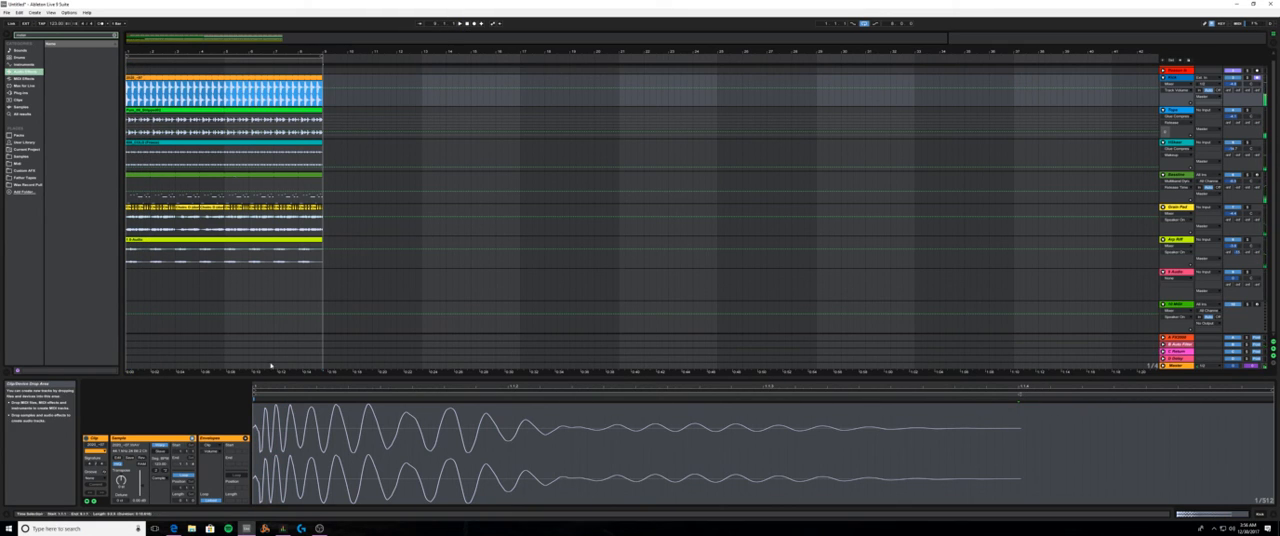